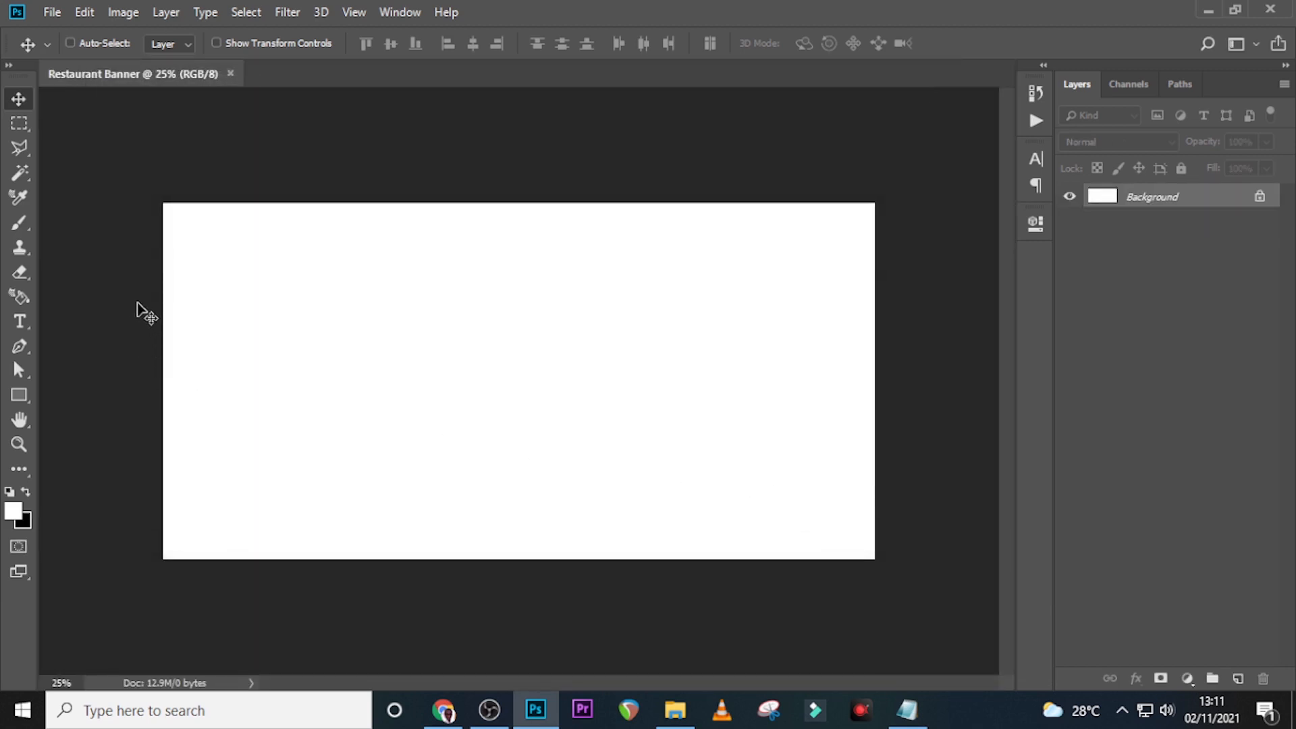
Step: Show the rulers and place guides along all four edges of the canvas
key(ctrl+r)
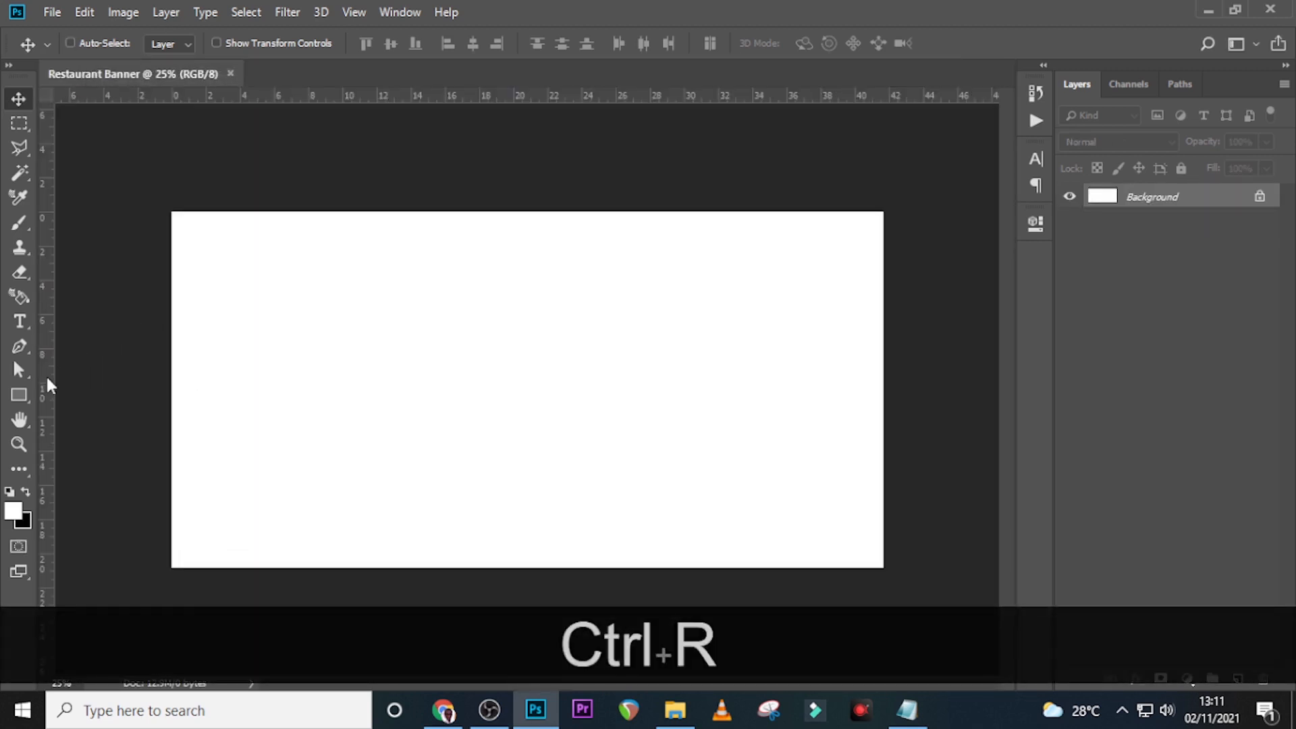
drag(45, 375, 171, 383)
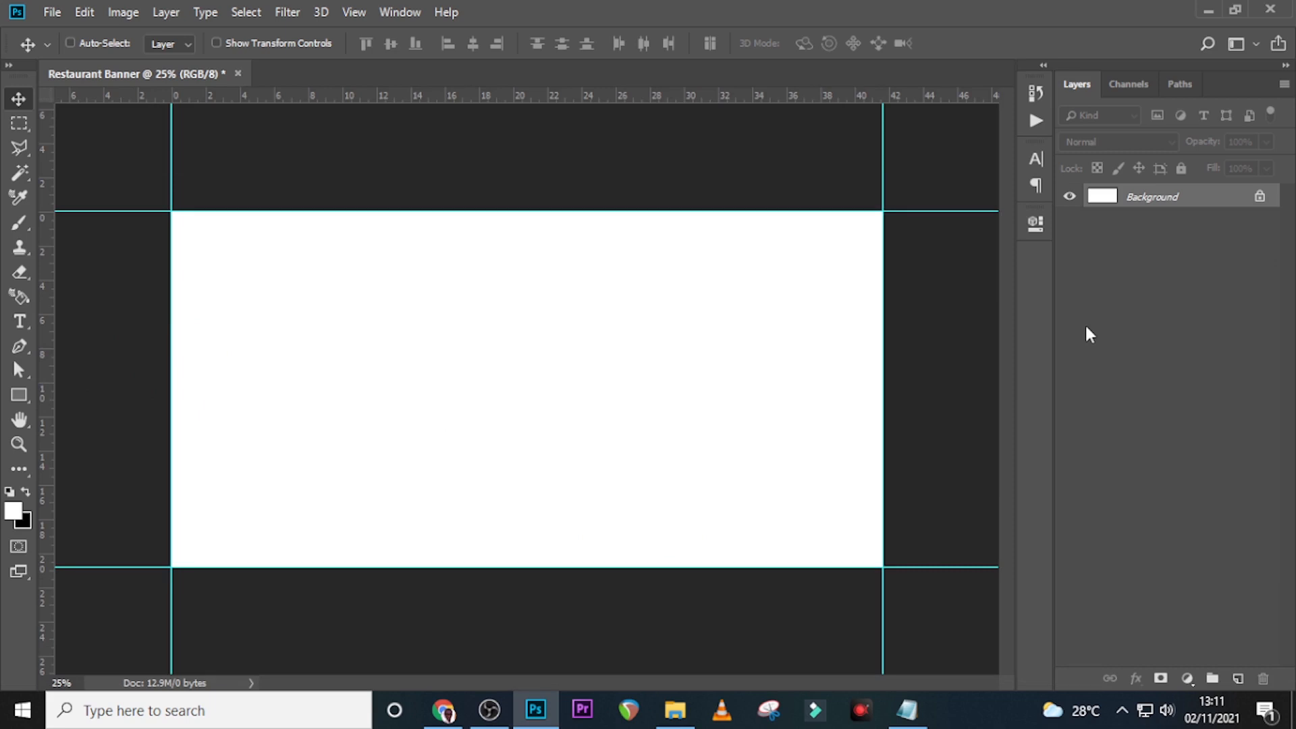
Step: Add a Solid Color fill layer in dark red 790101 above the background
click(1187, 678)
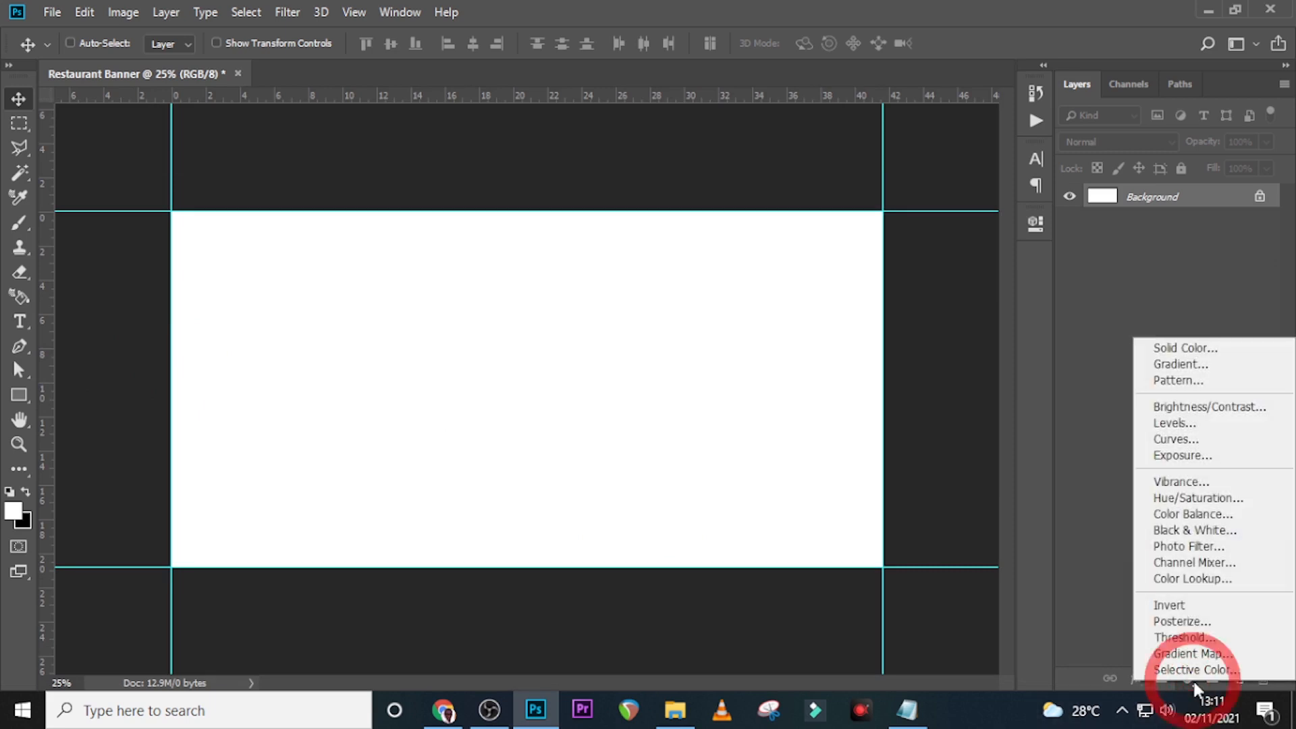
click(1216, 347)
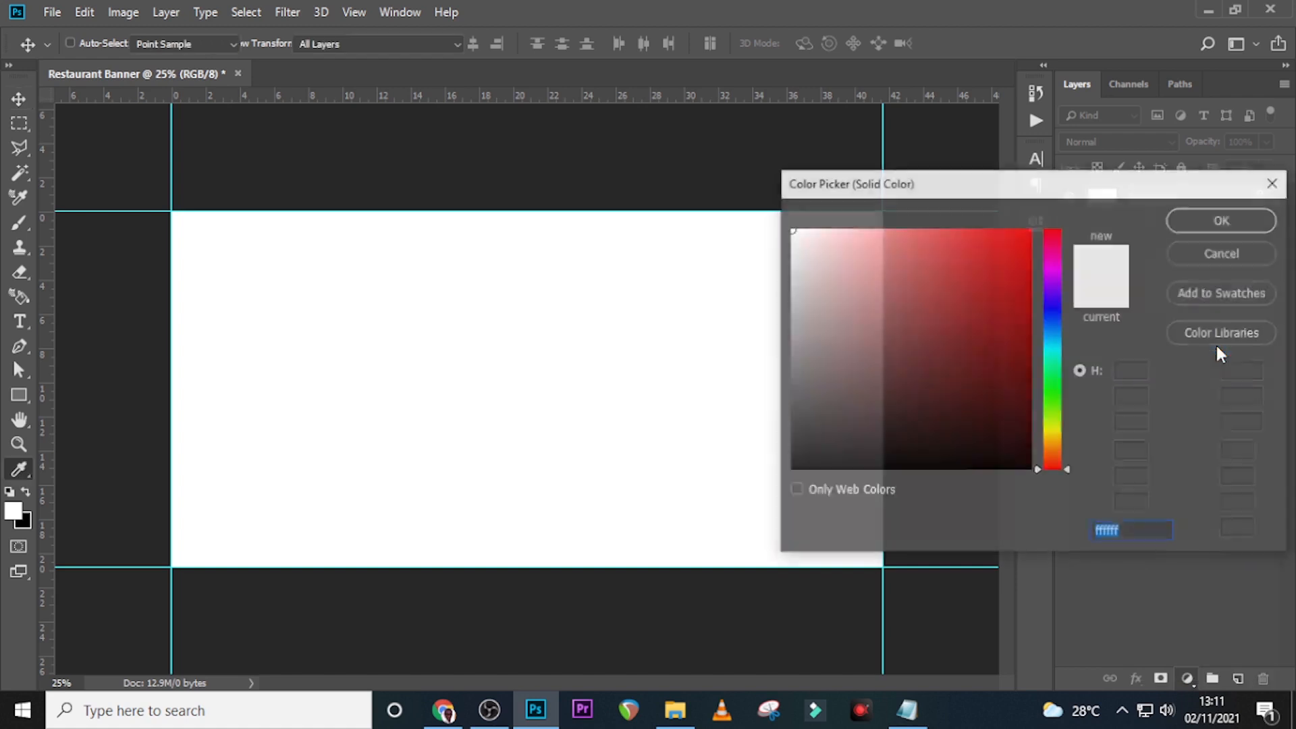
text(7)
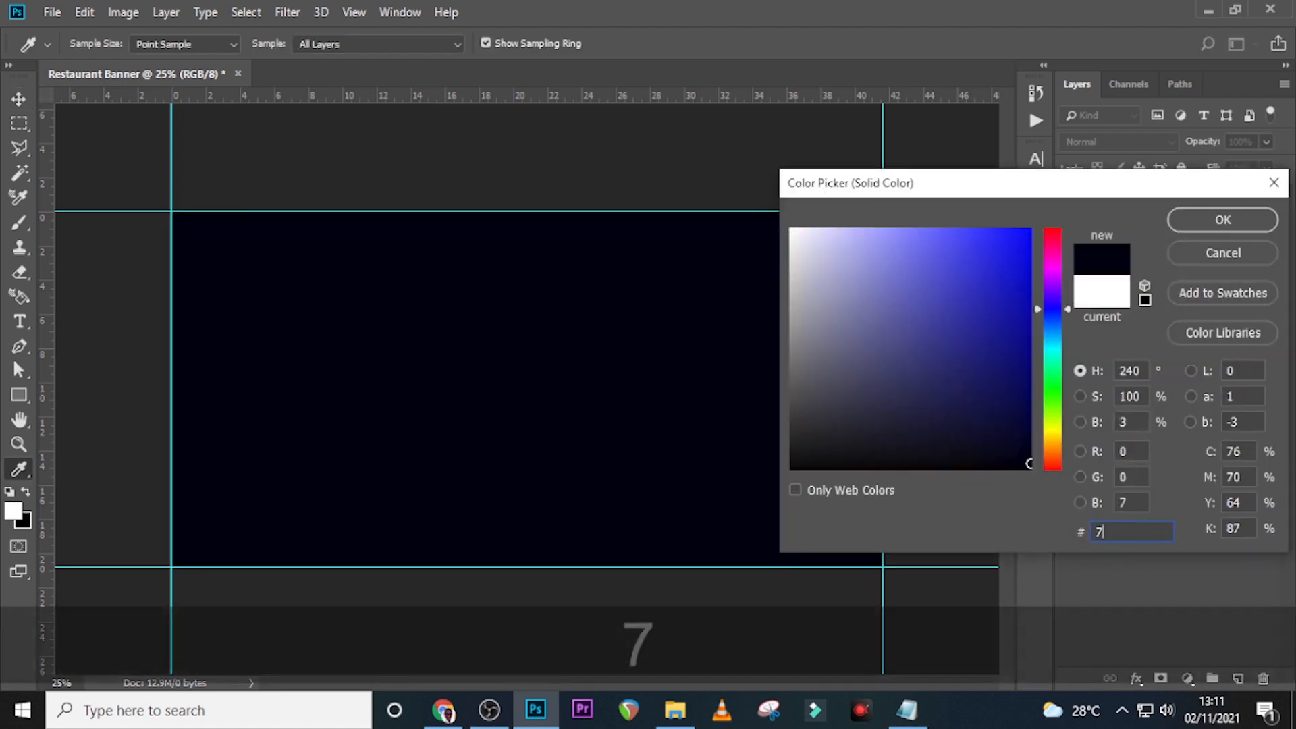
text(901)
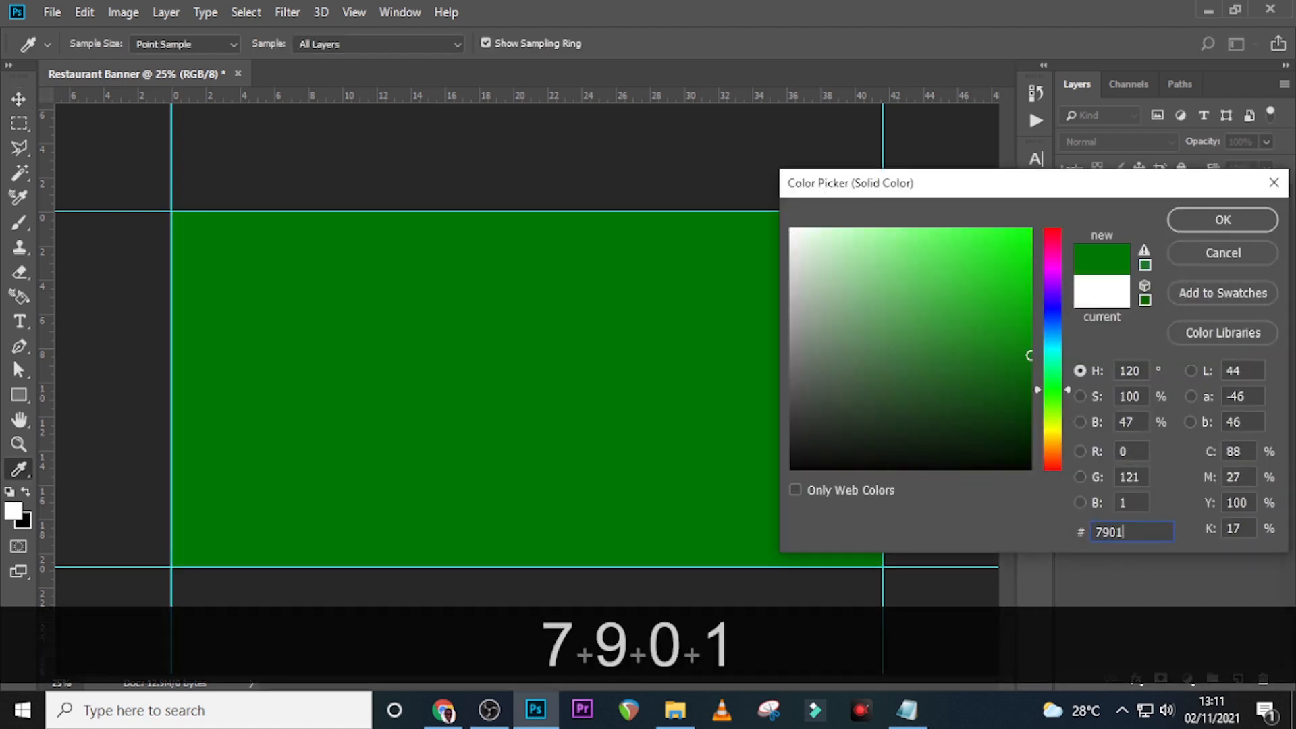
text(01)
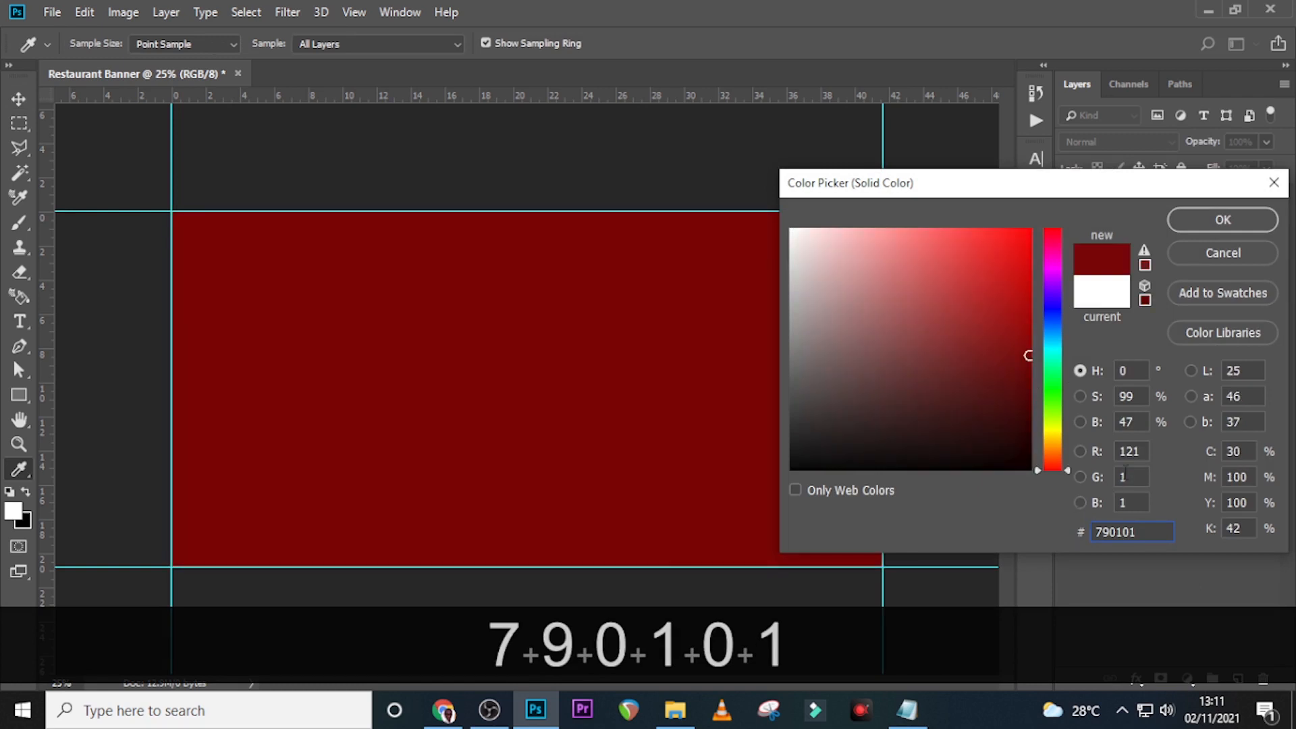
click(1214, 218)
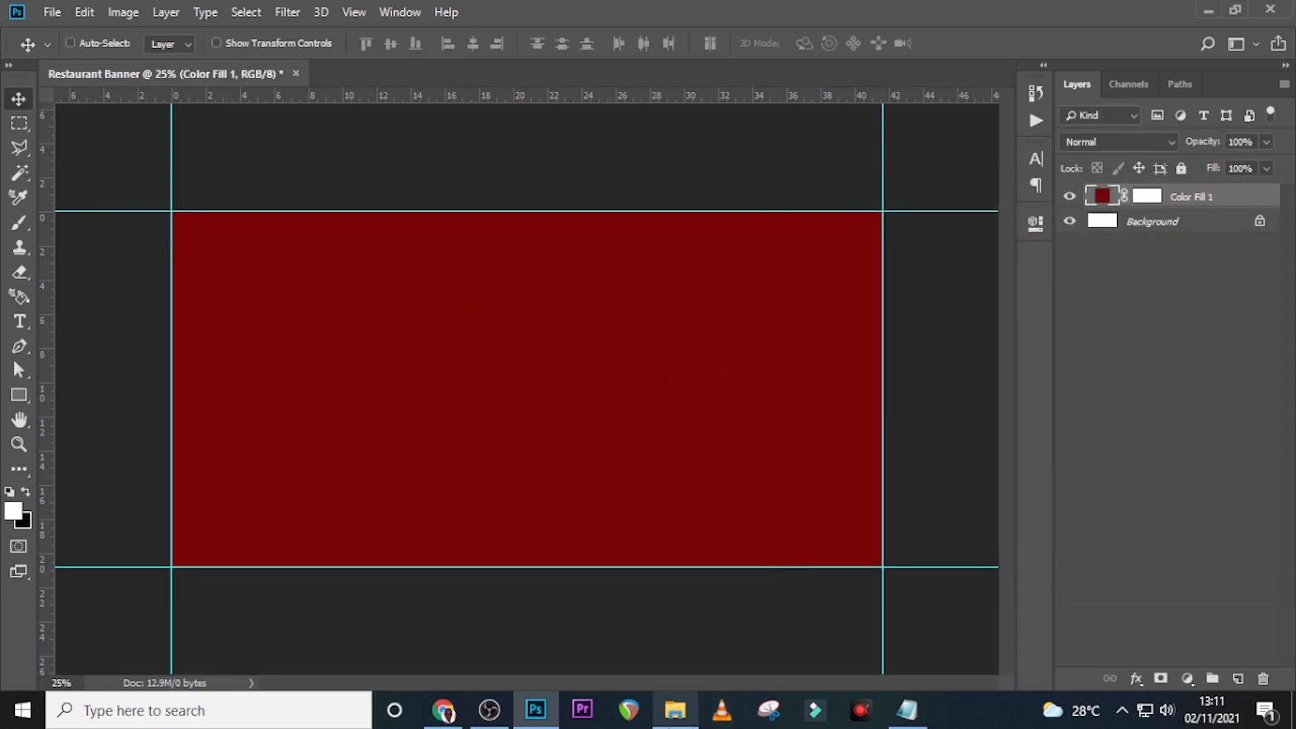
Step: Place the abstract-trendy-black-line-pattern image from File Explorer, scale it to about 216%, and align it to the canvas's lower-left corner
click(674, 710)
click(214, 250)
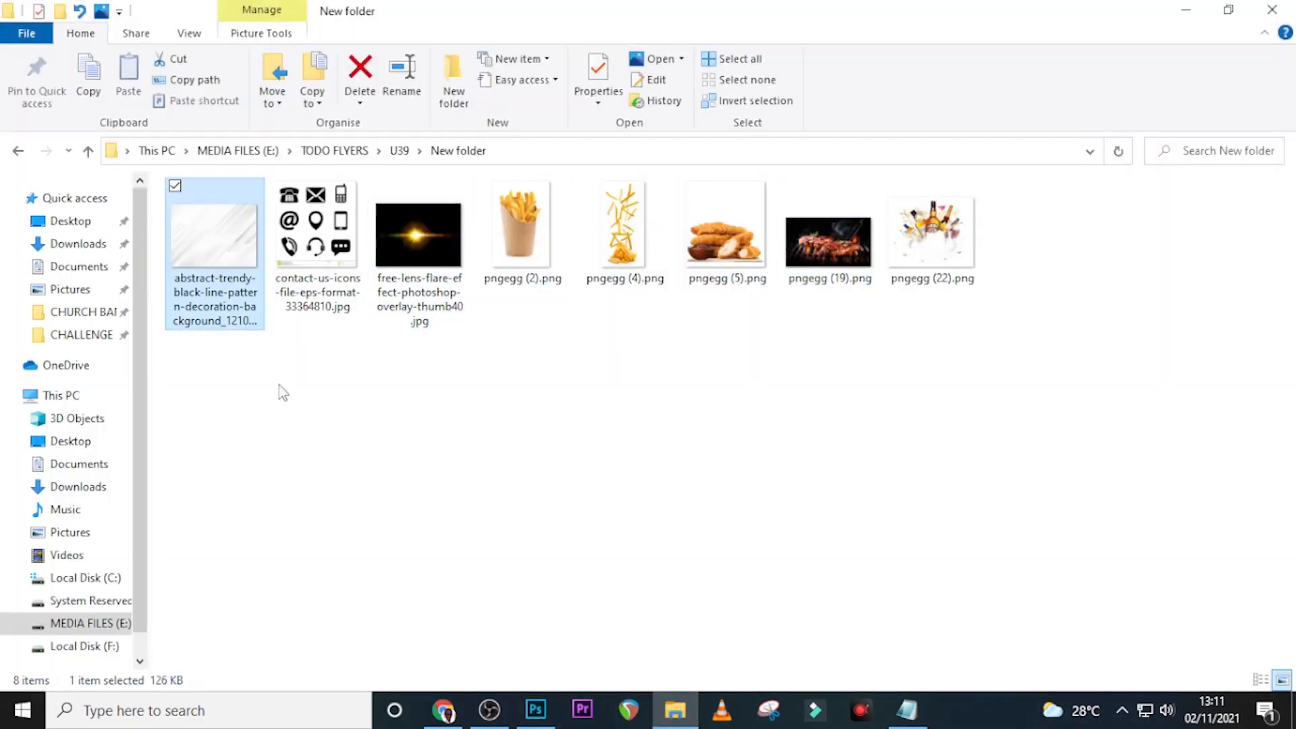
drag(214, 236, 448, 479)
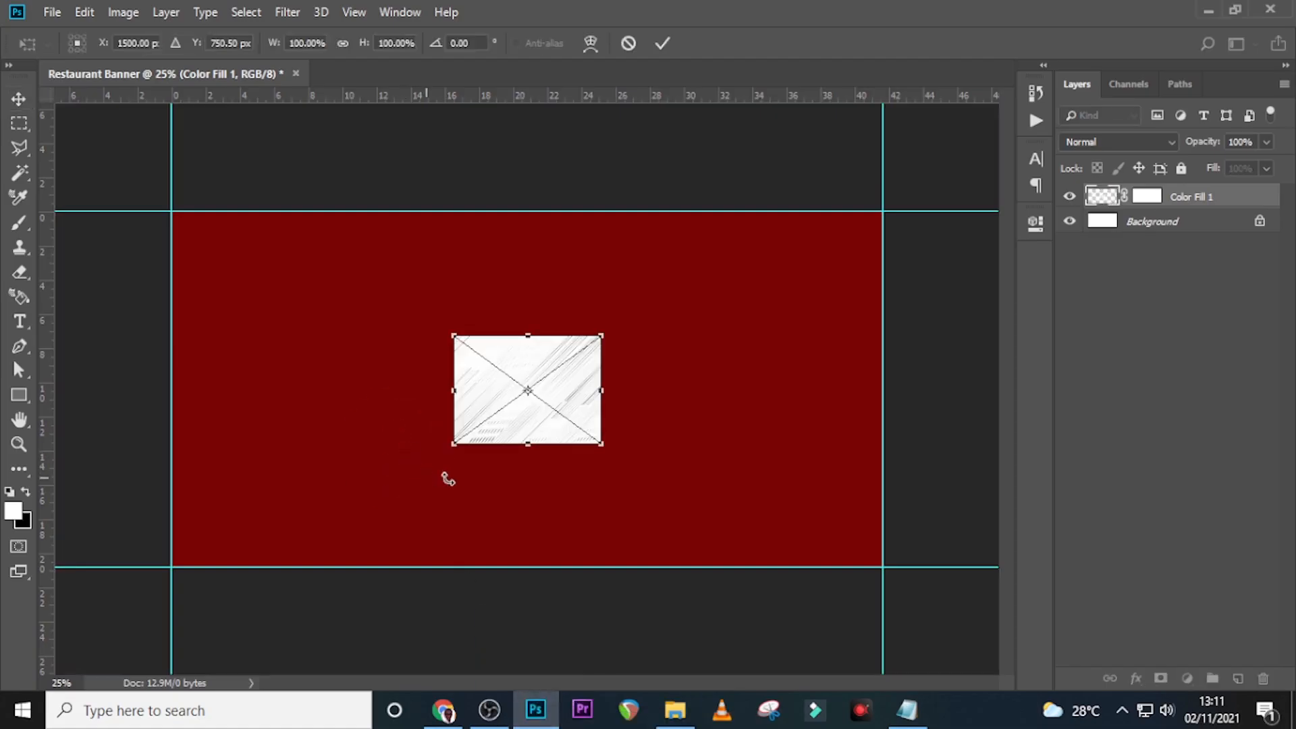
drag(597, 449, 686, 506)
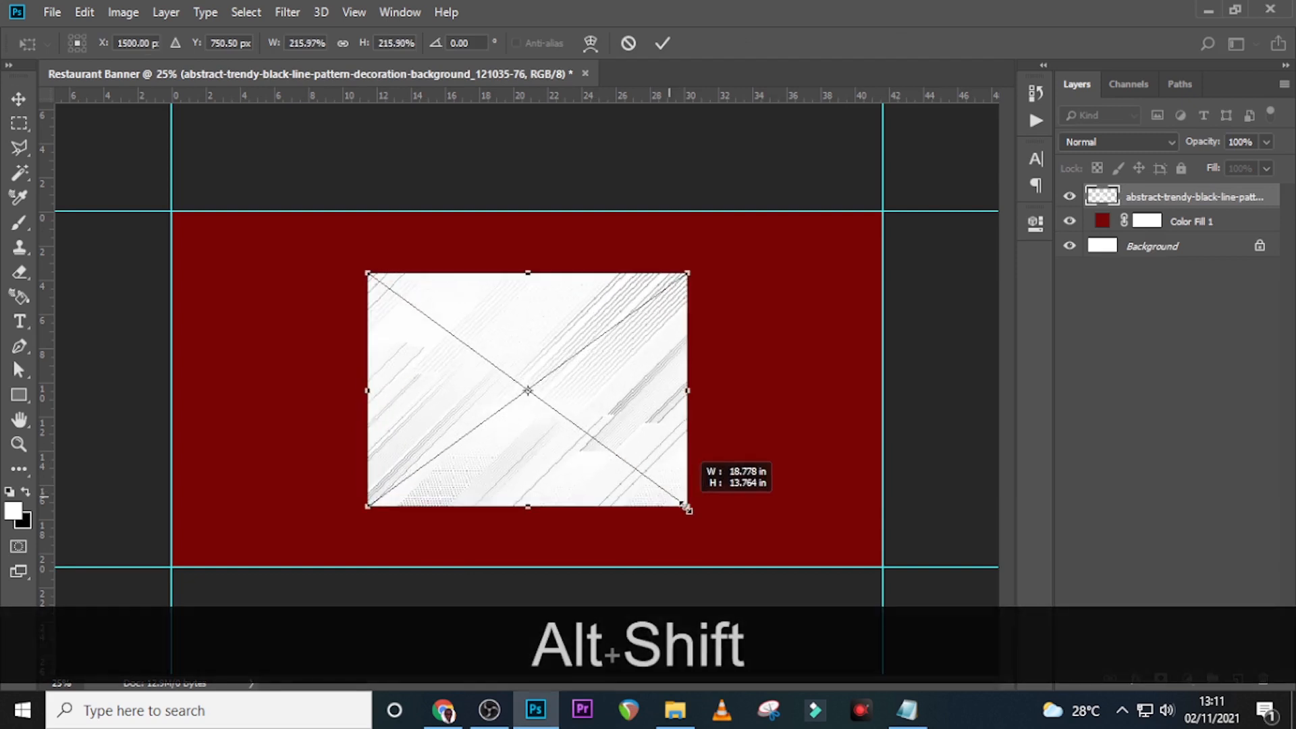
drag(668, 371, 472, 434)
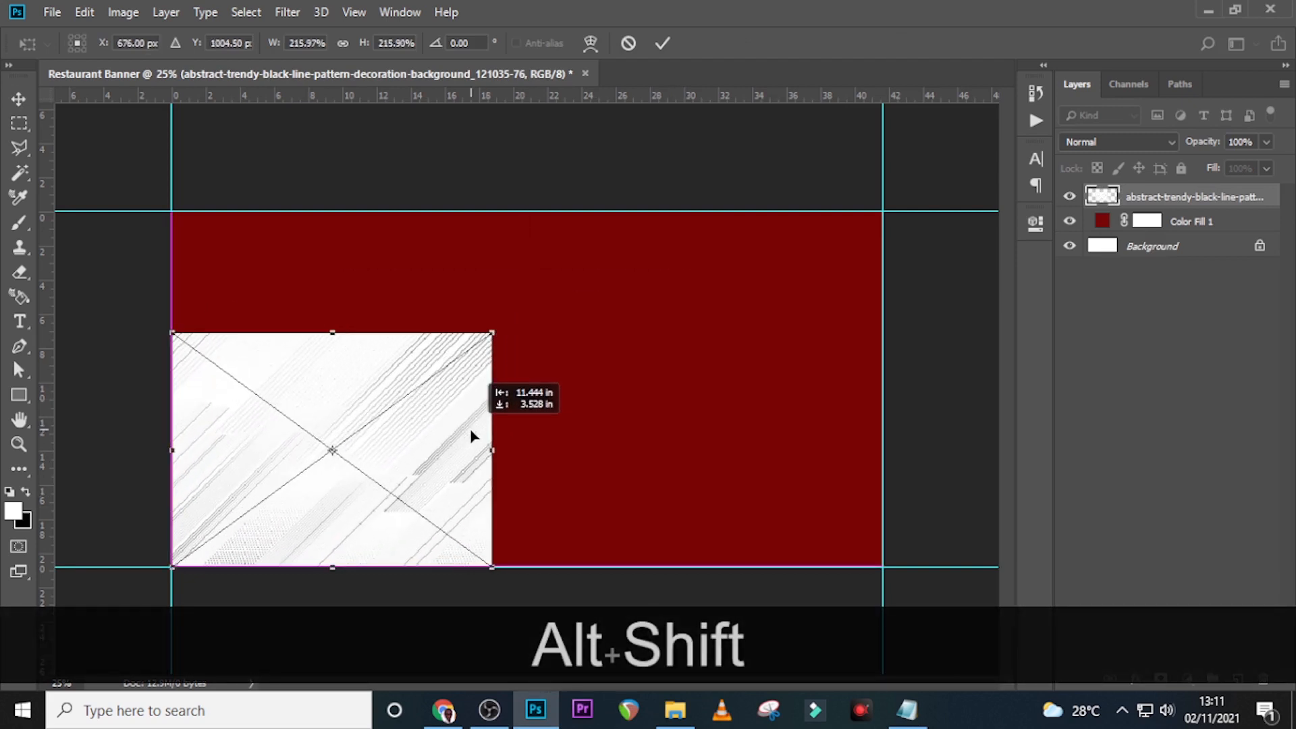
key(Return)
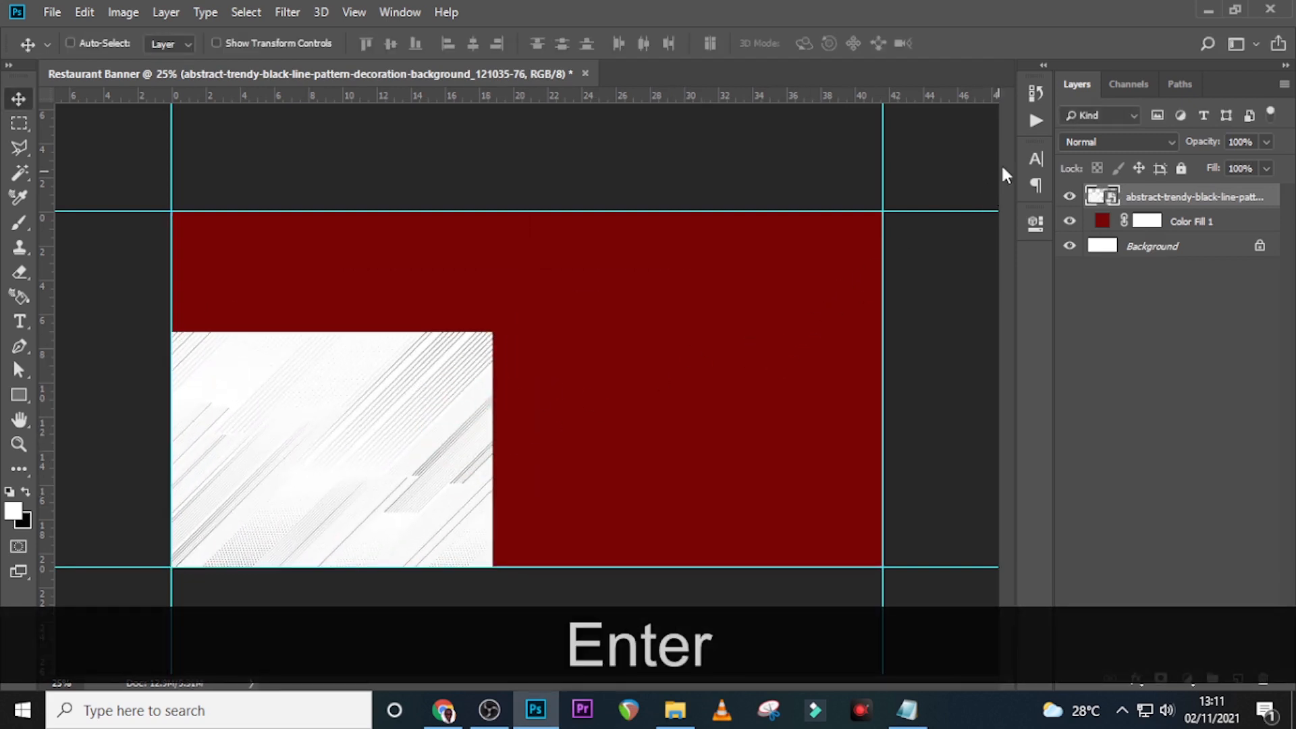
Step: Set the line pattern layer's blend mode to Multiply and add a layer mask to it
click(1117, 141)
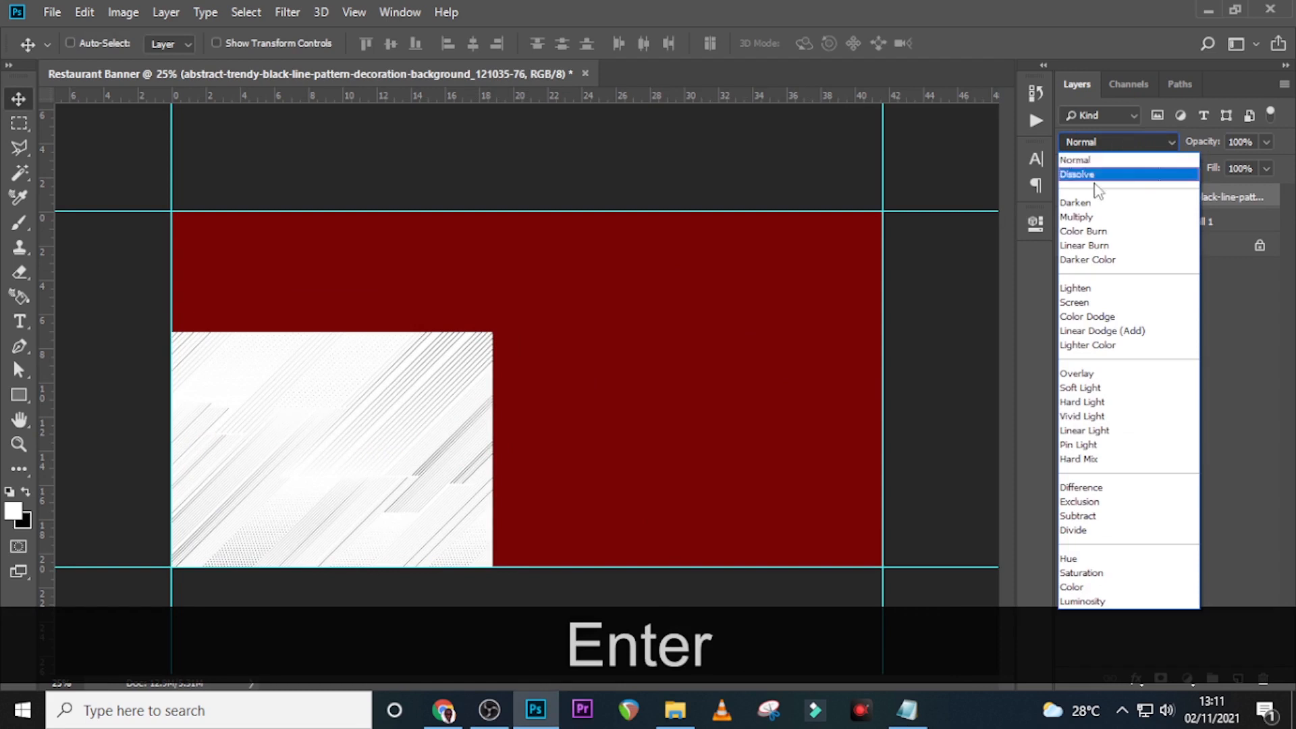
click(1078, 217)
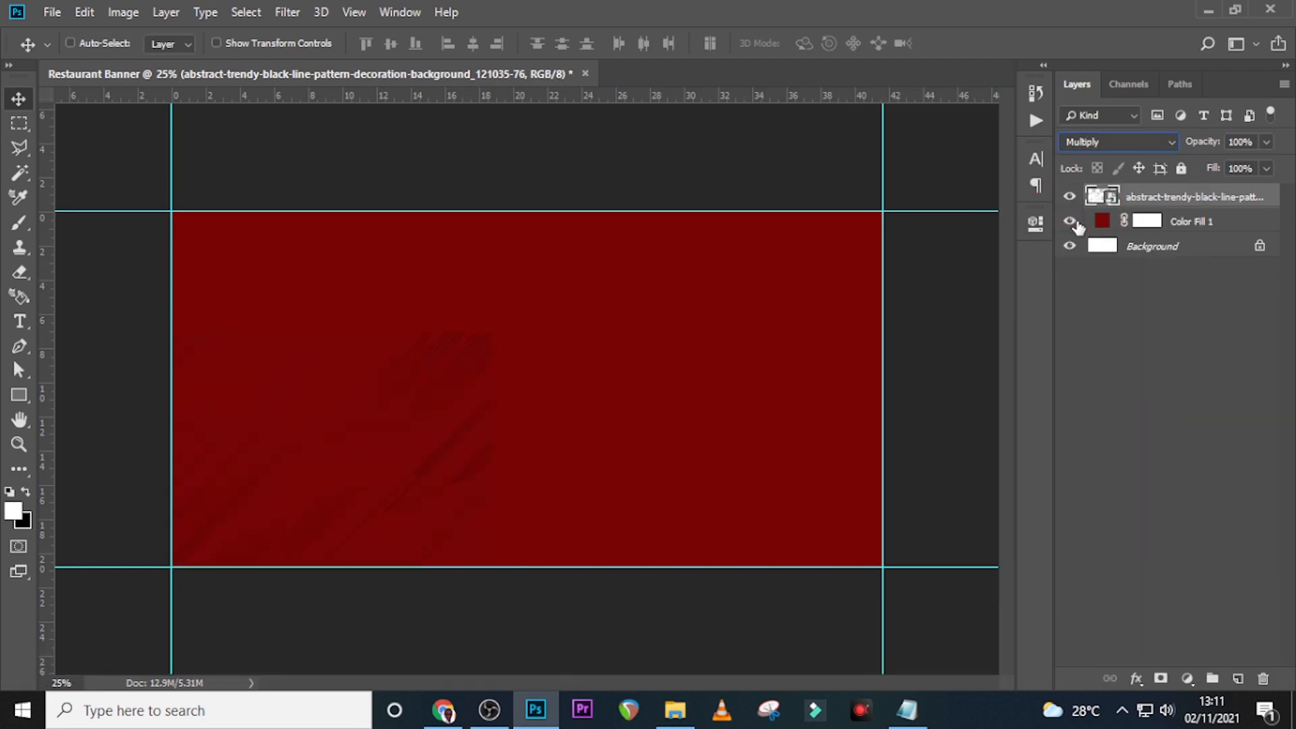
click(1160, 678)
Step: Paint black on the pattern's mask with a 700 px Soft Round brush, fading everything except the lower-left corner
key(x)
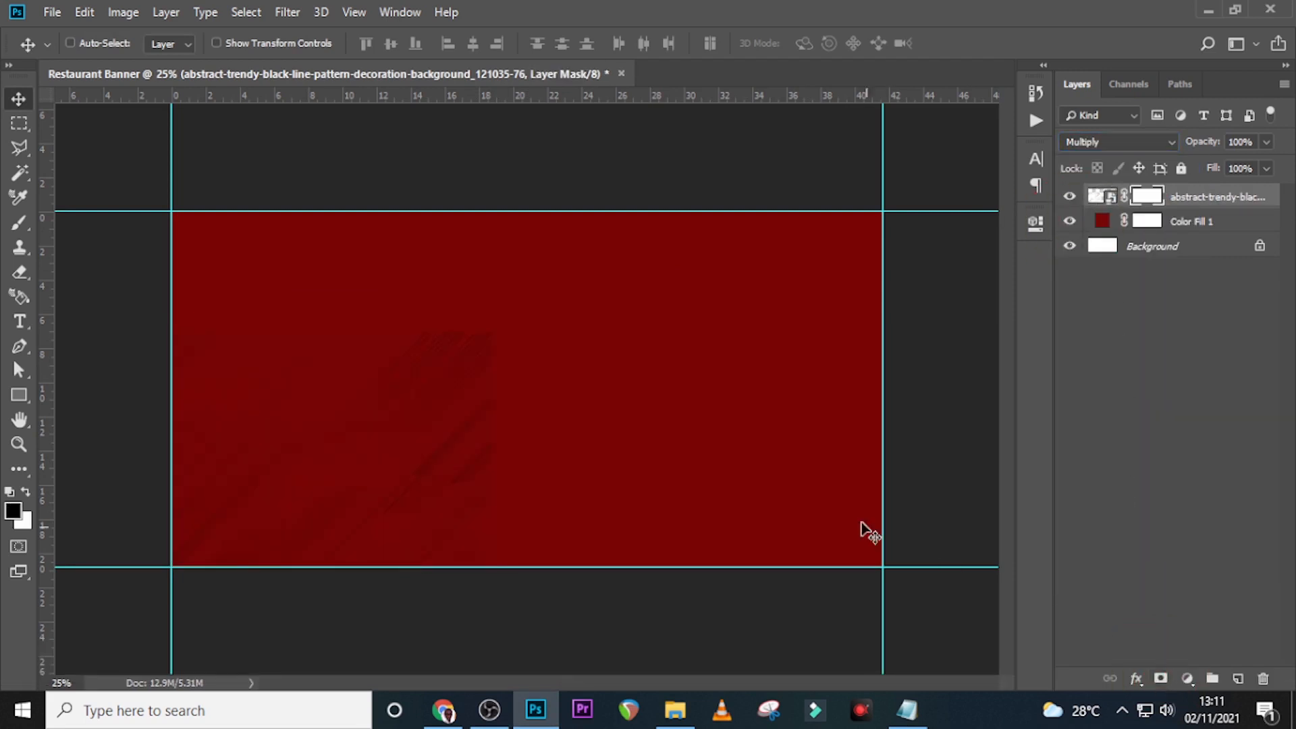
key(b)
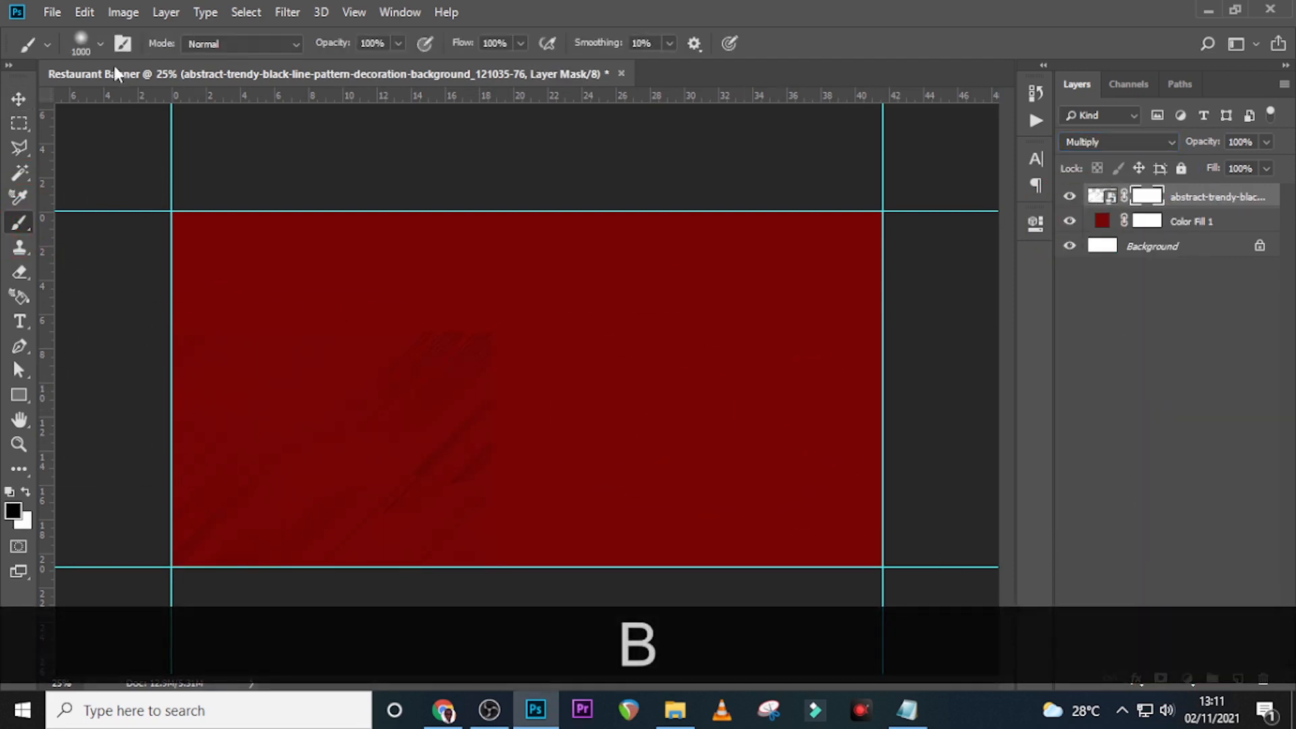
click(100, 43)
click(106, 263)
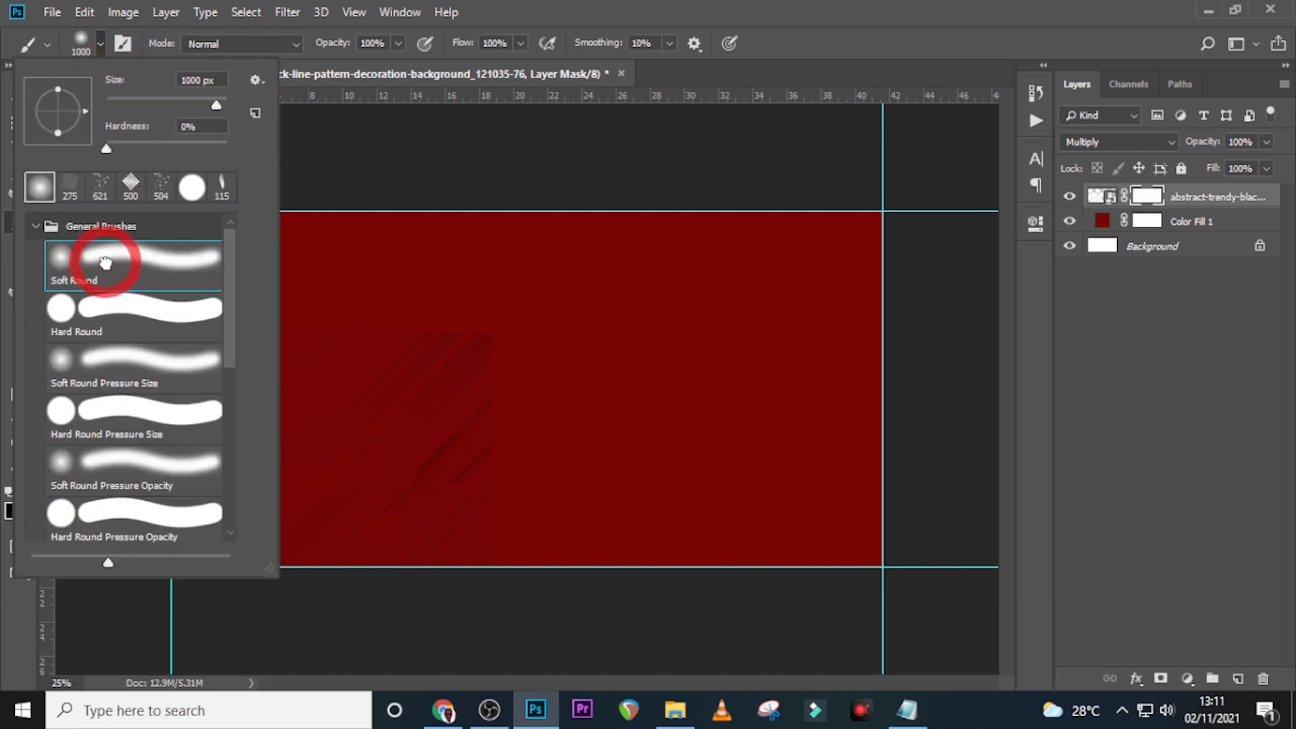
click(427, 42)
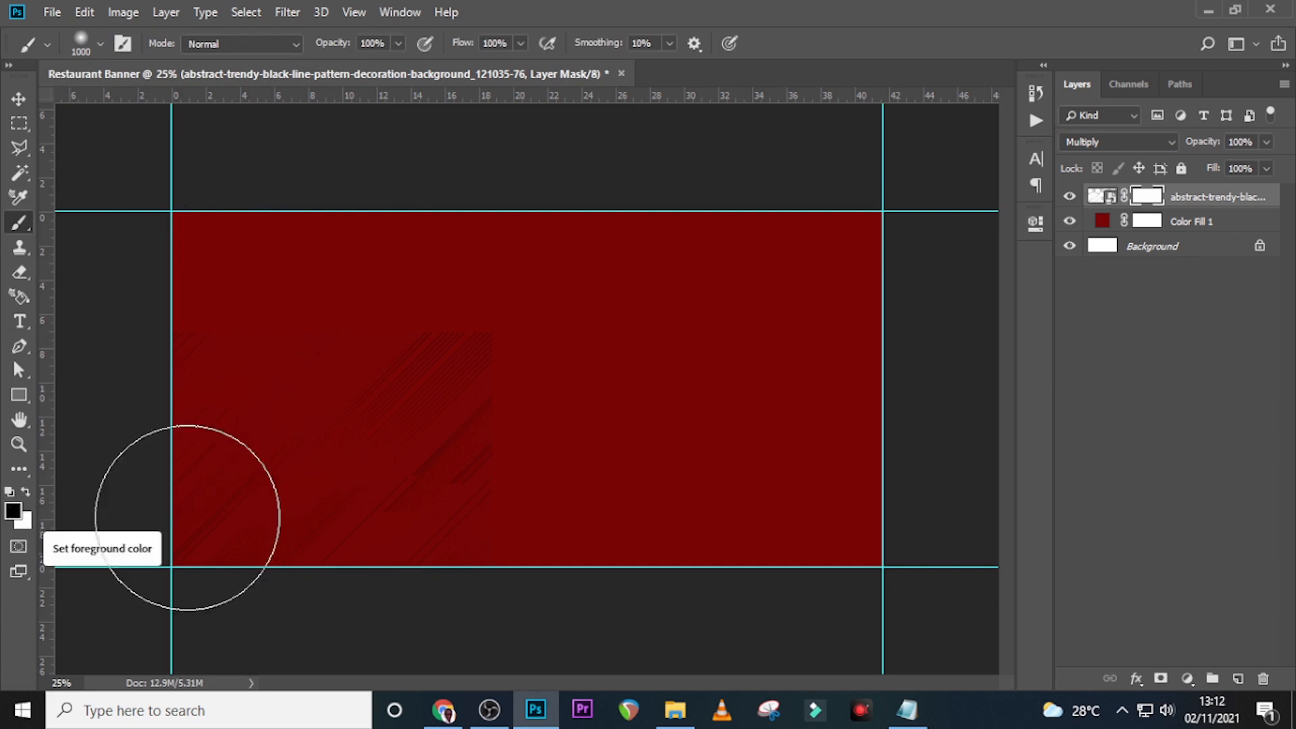
key(bracketleft)
key(bracketleft)
key(bracketleft)
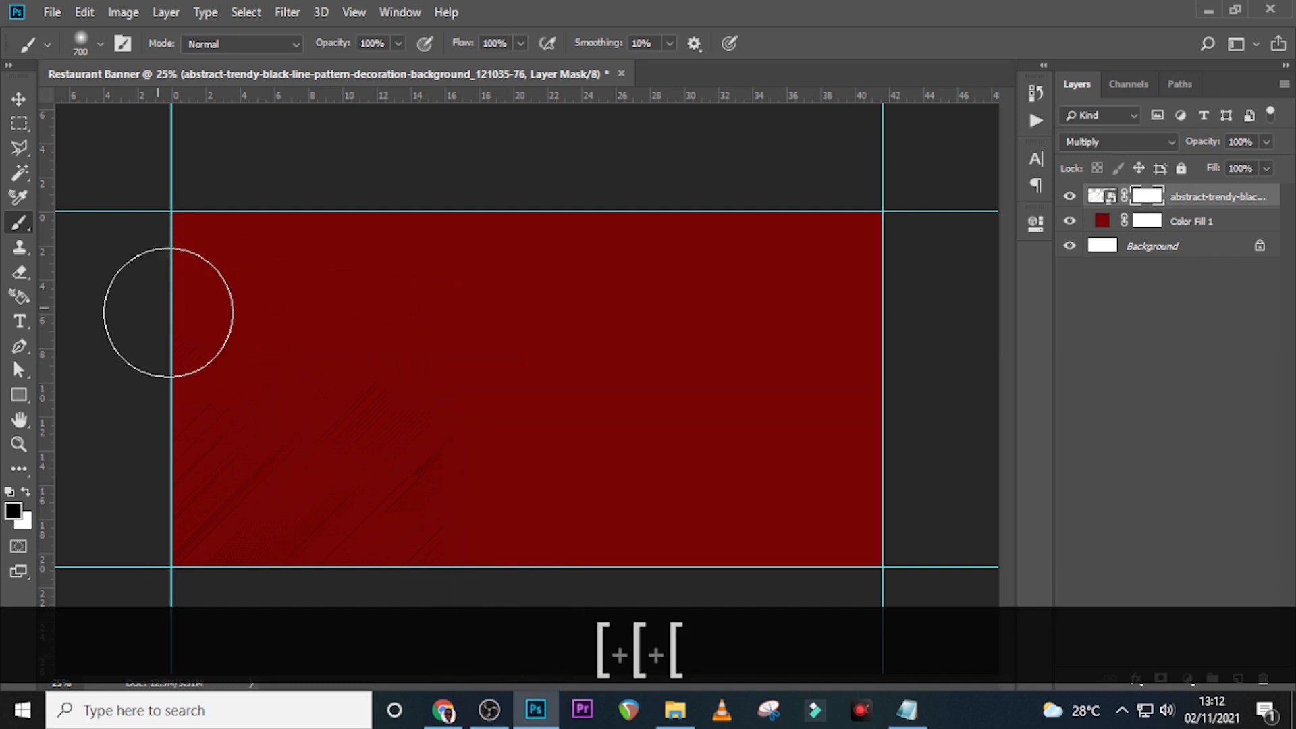
drag(265, 273, 270, 485)
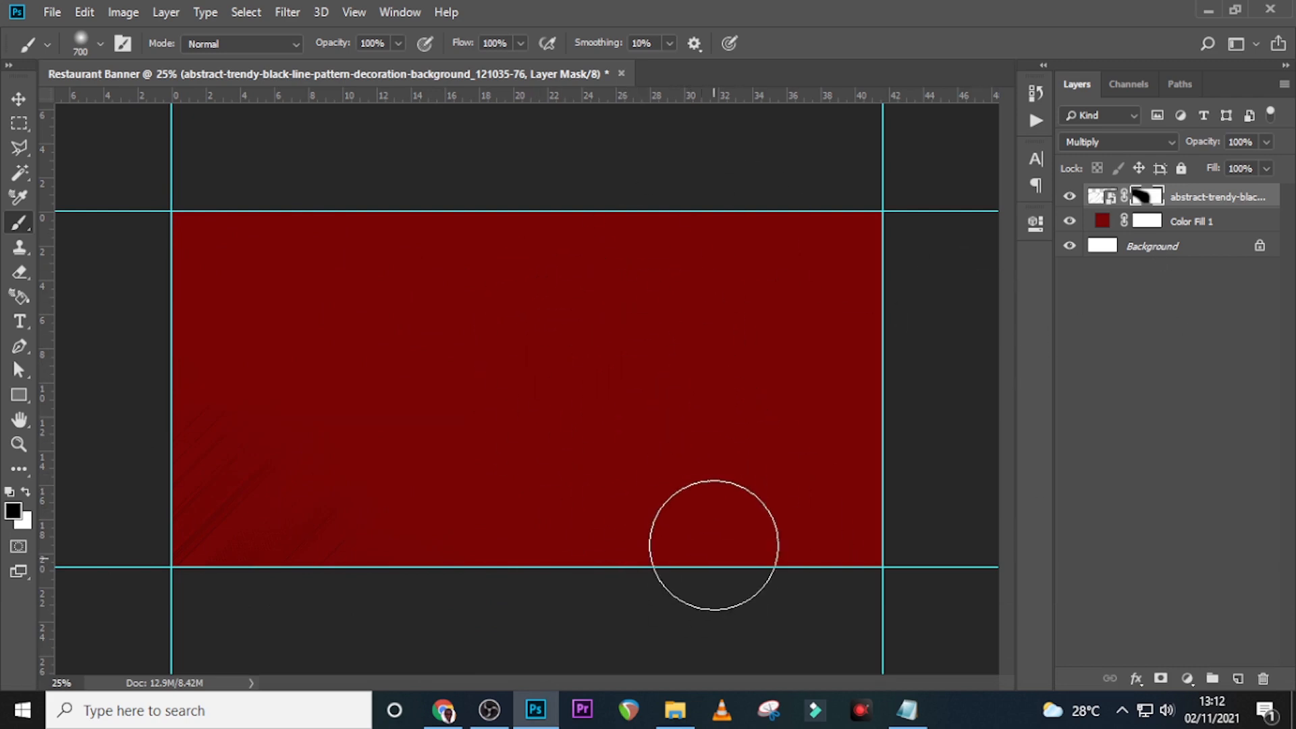
Step: Set the foreground colour to light orange f7c76b for the brush
click(14, 511)
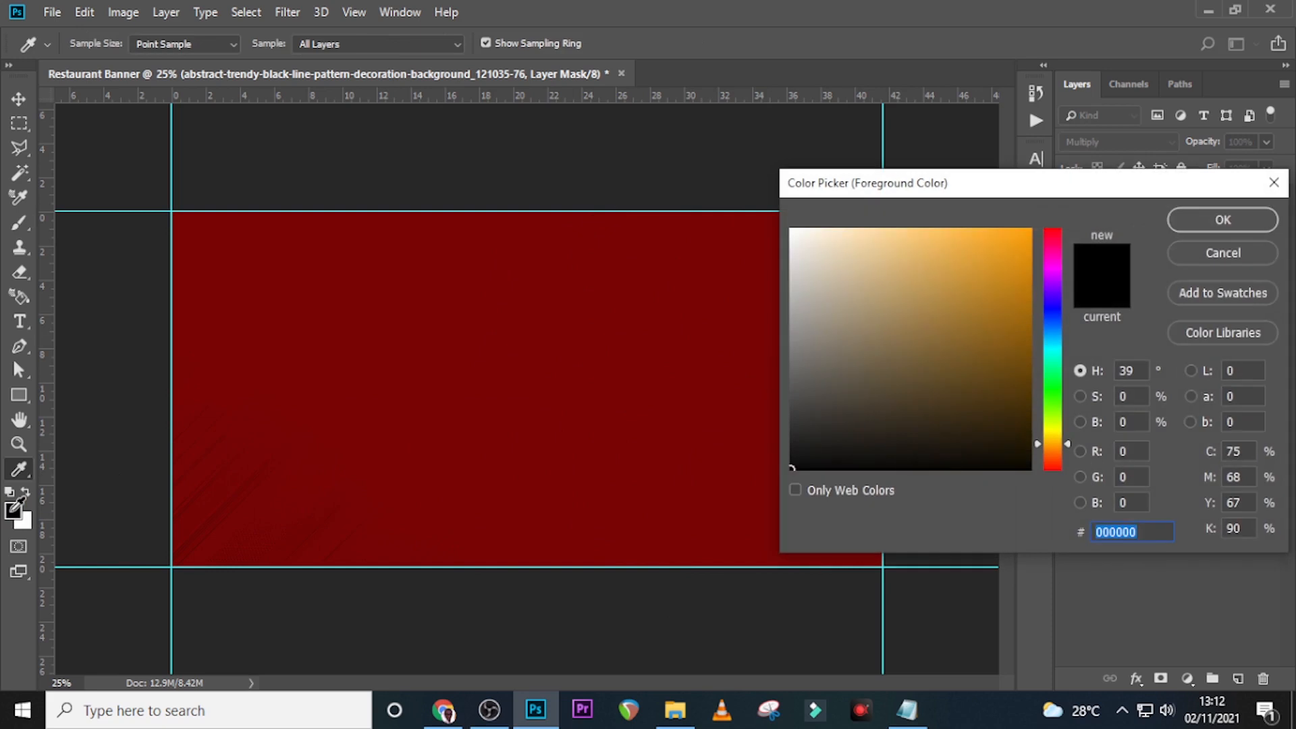
text(f)
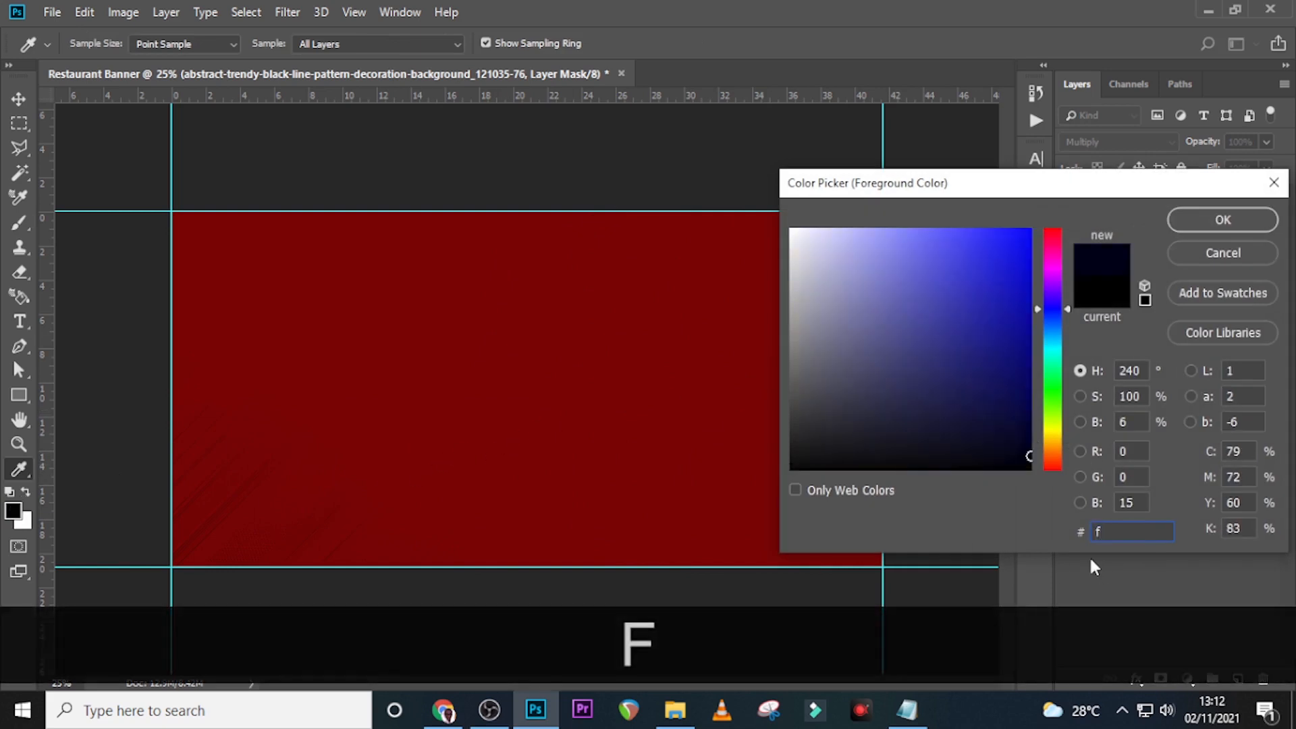
text(7c)
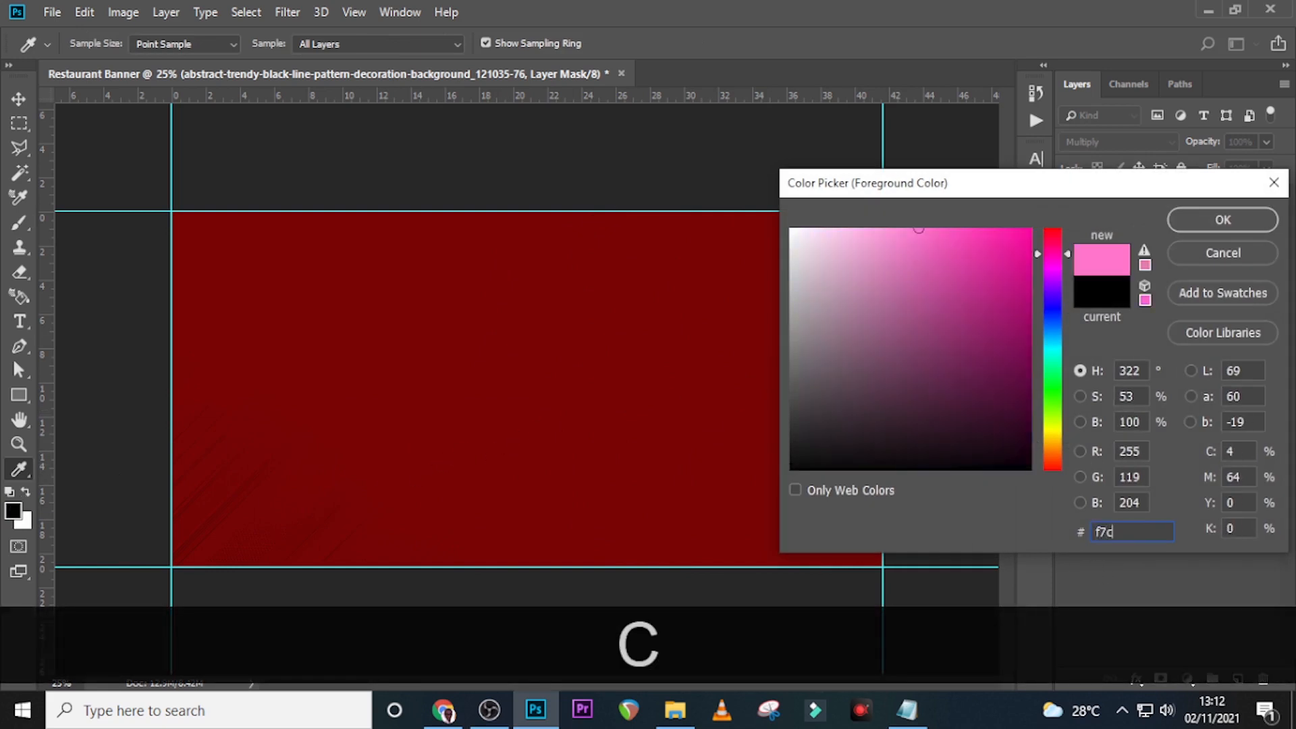
text(76)
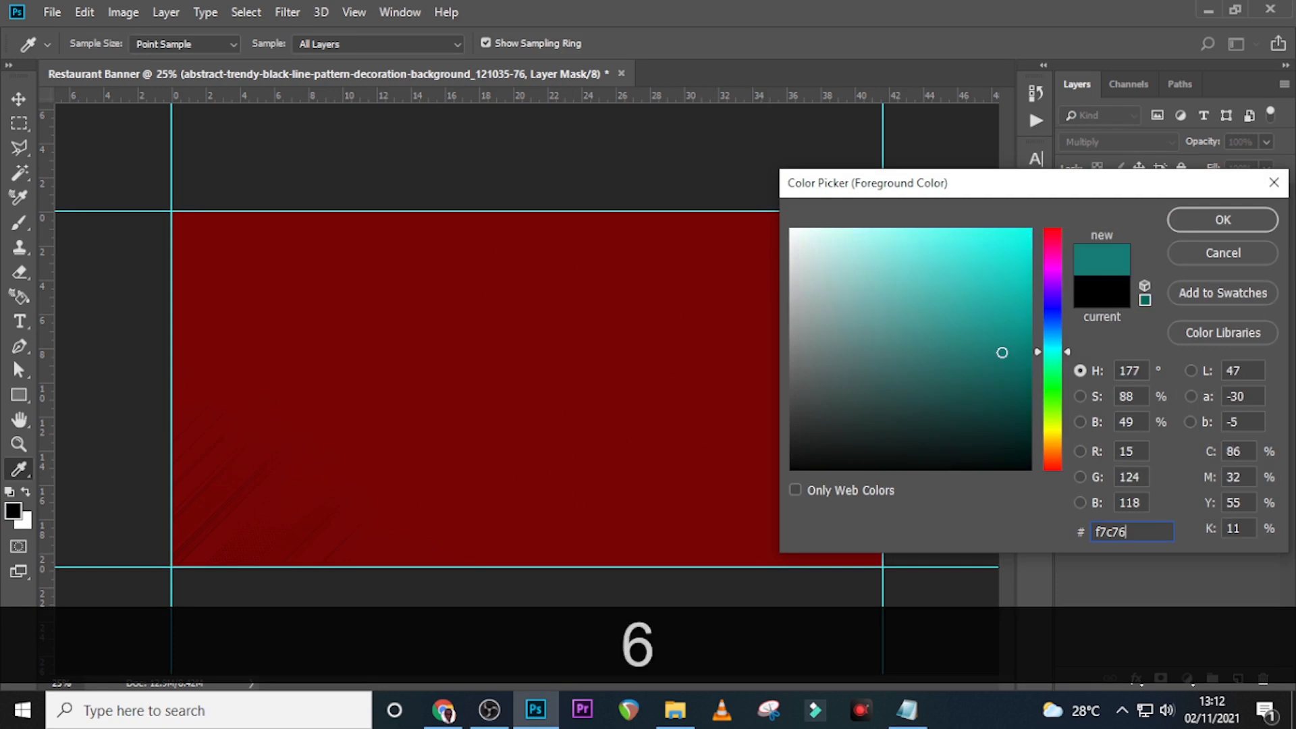
text(b)
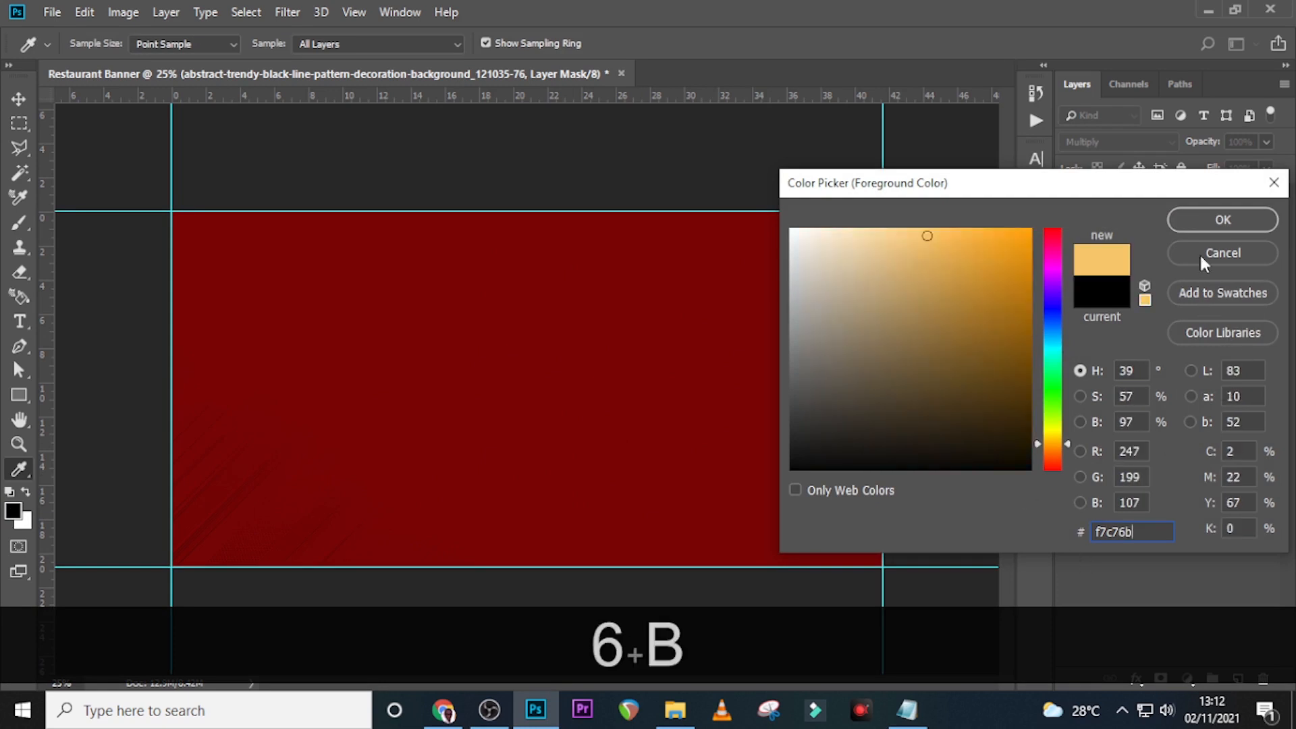
click(1206, 216)
key(b)
key(Delete)
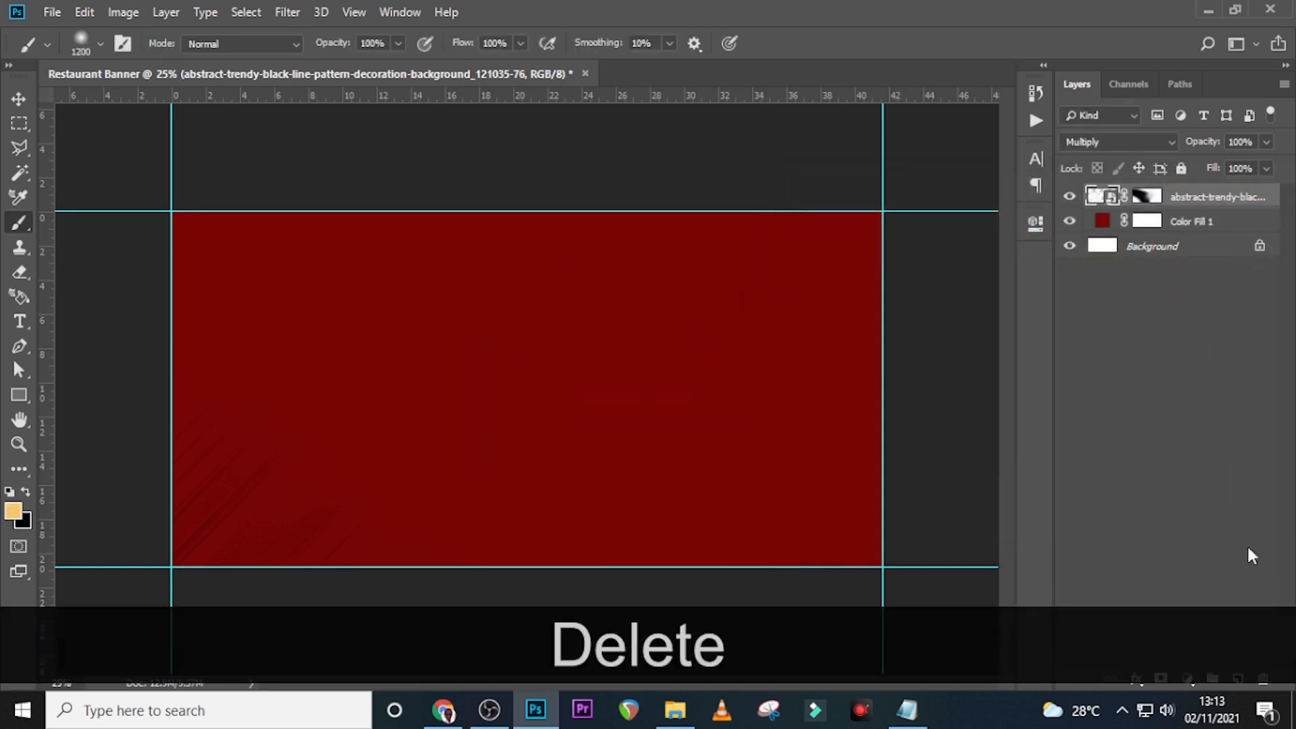
Step: Paint one 1200 px soft glow right of the canvas centre on a new layer and set its blend mode to Color Dodge
click(1237, 678)
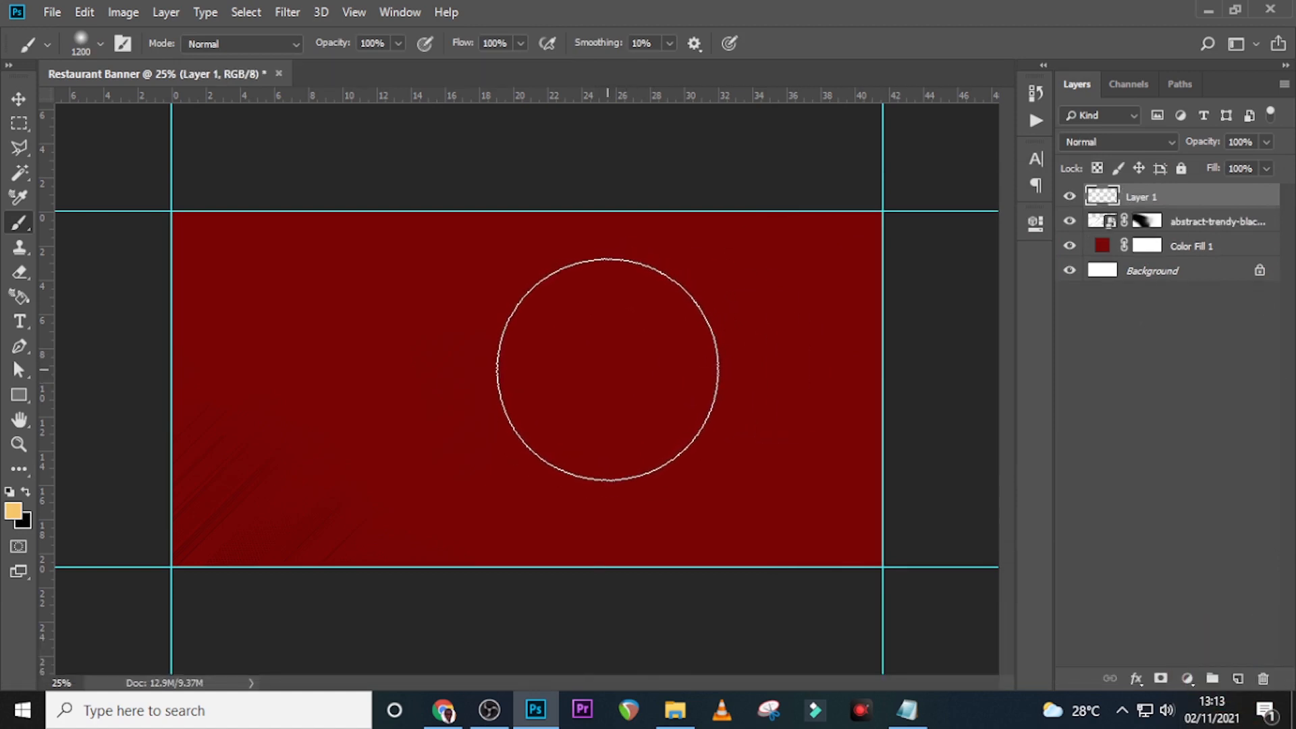
click(608, 369)
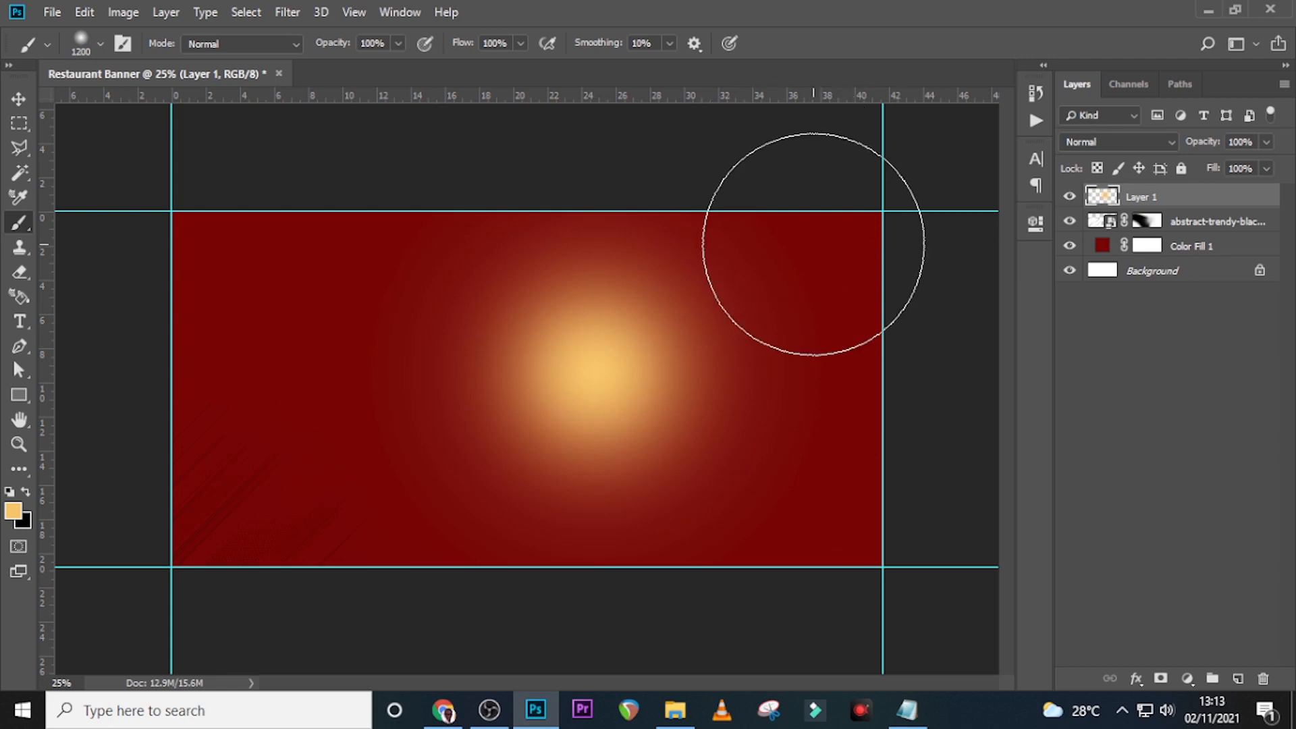
click(1102, 145)
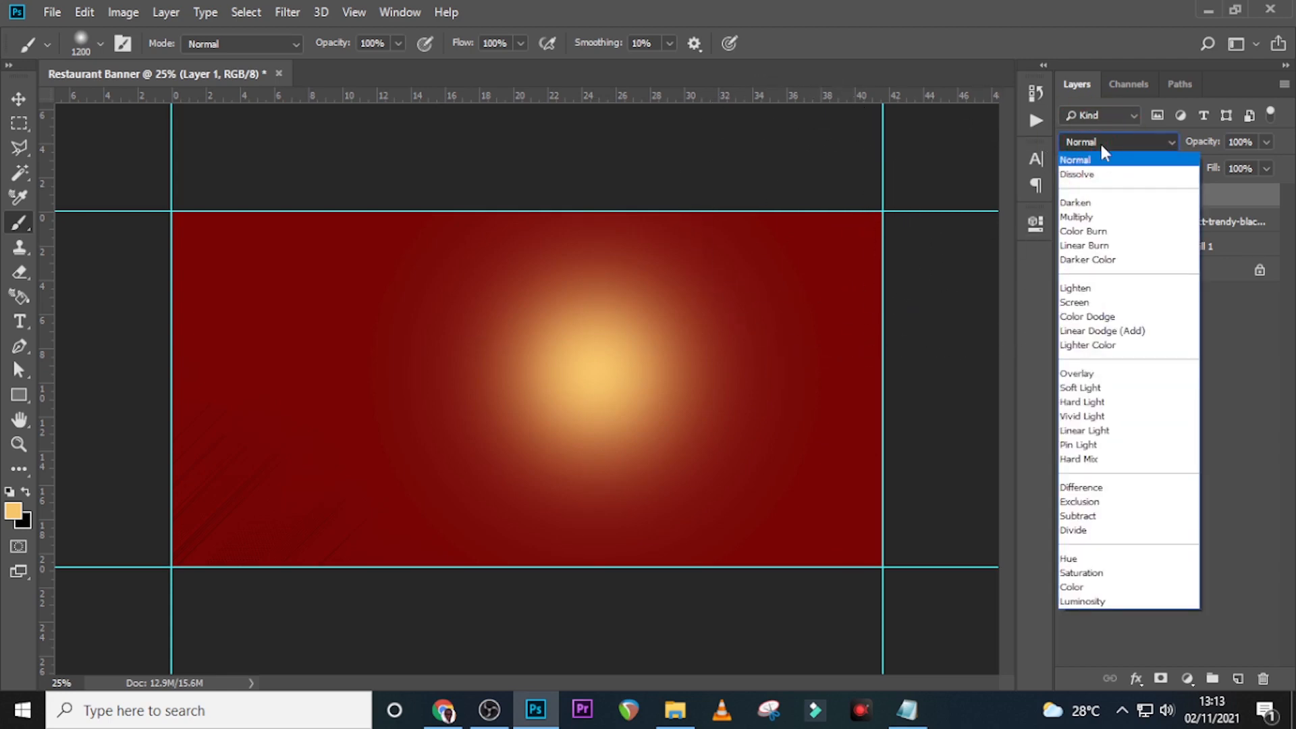
click(1094, 314)
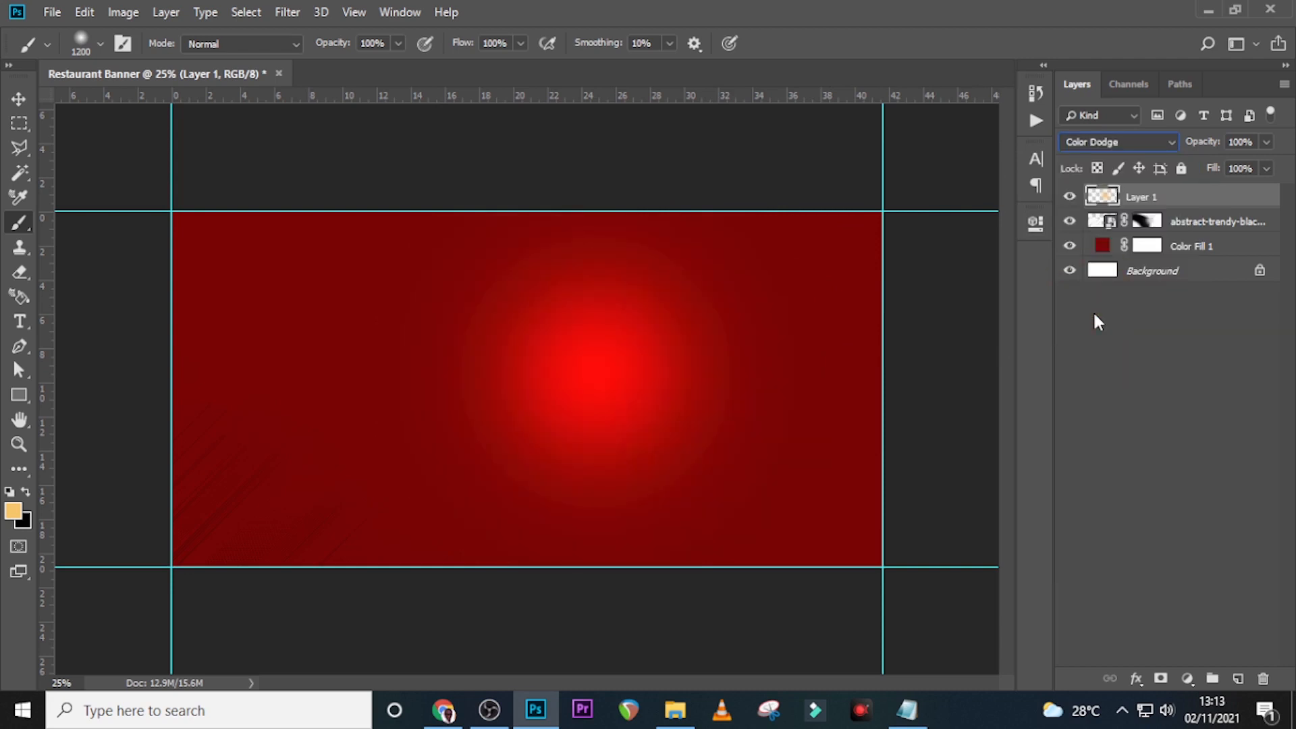
Step: Enlarge the glow on Layer 1 slightly with Free Transform
key(ctrl+t)
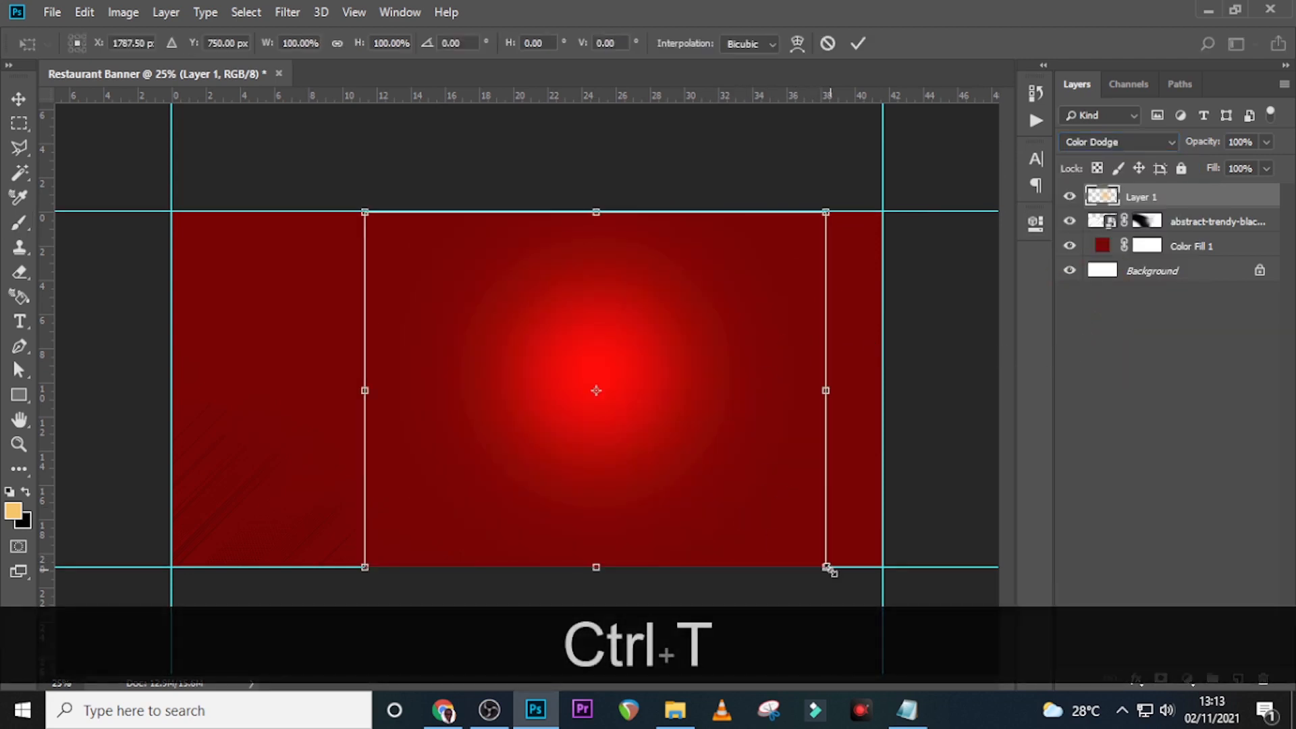
drag(829, 569, 856, 573)
key(Return)
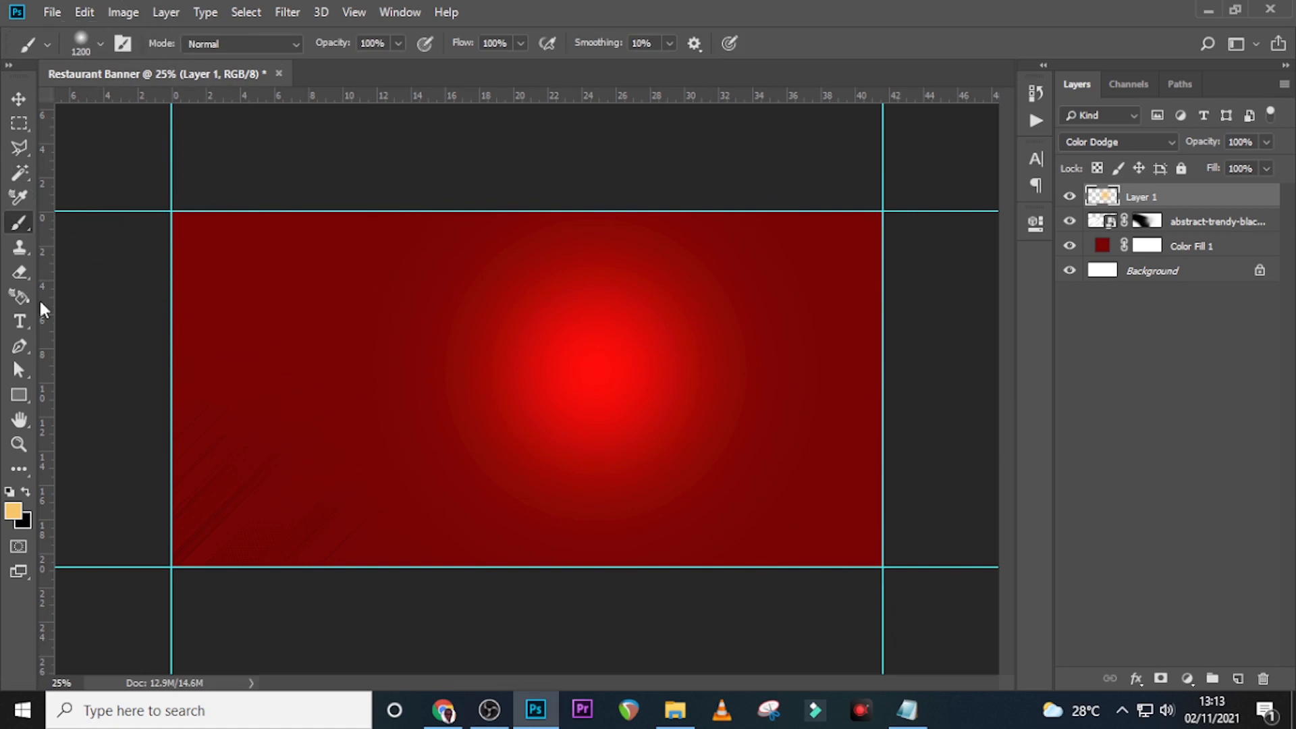
Step: Stamp the 504 px confetti-shapes brush in white ffffff on a new layer in the canvas's upper-left corner
click(86, 44)
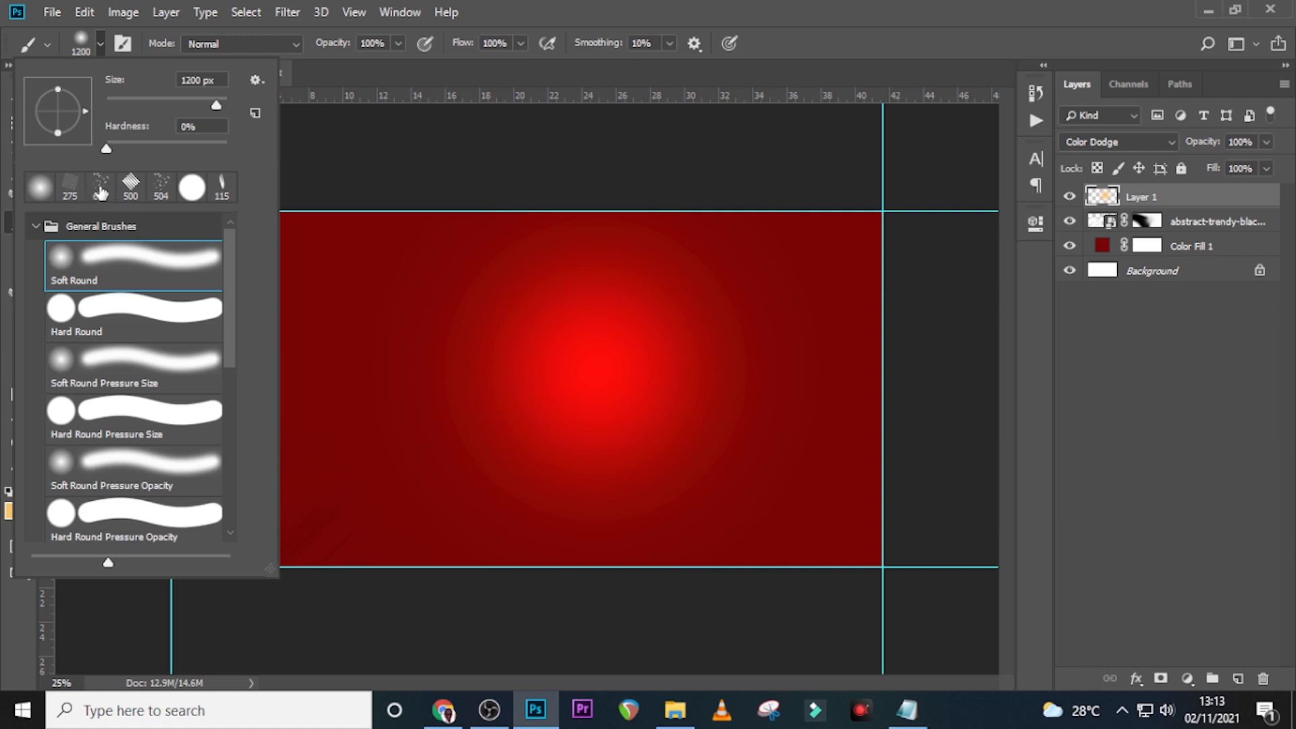
click(161, 187)
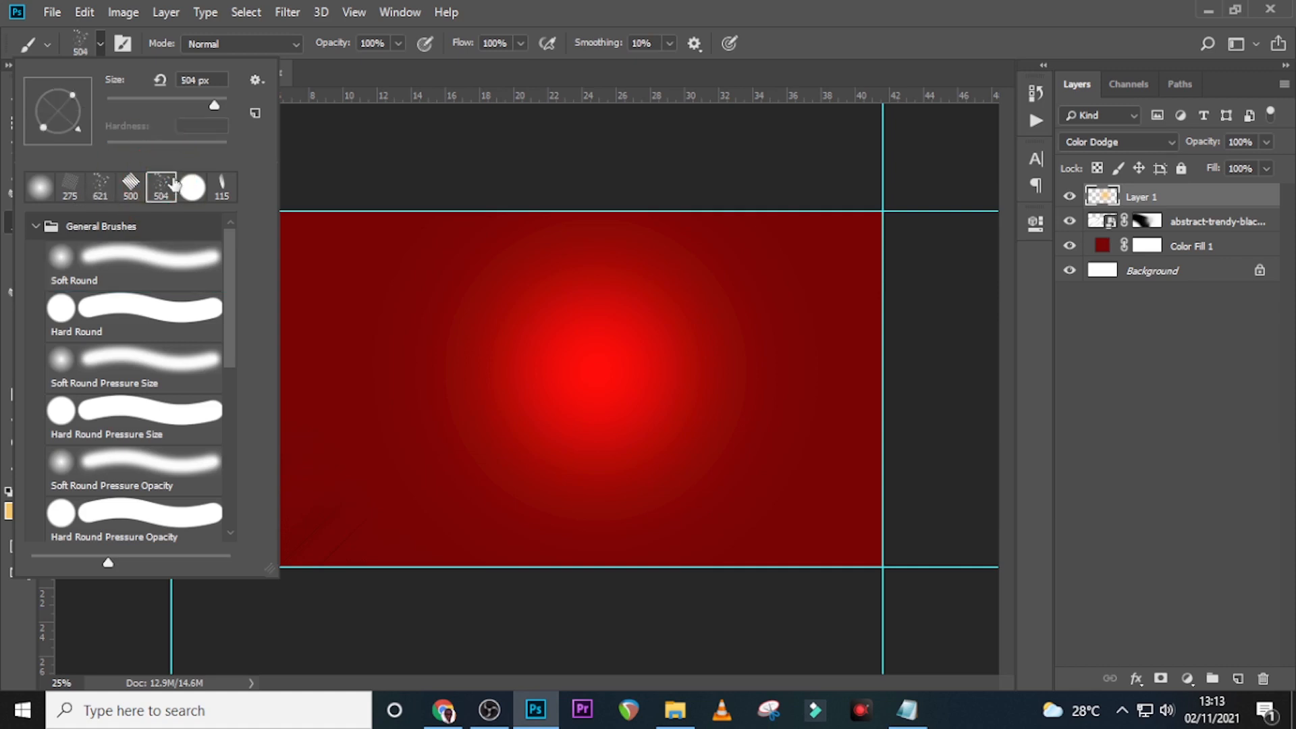
click(668, 10)
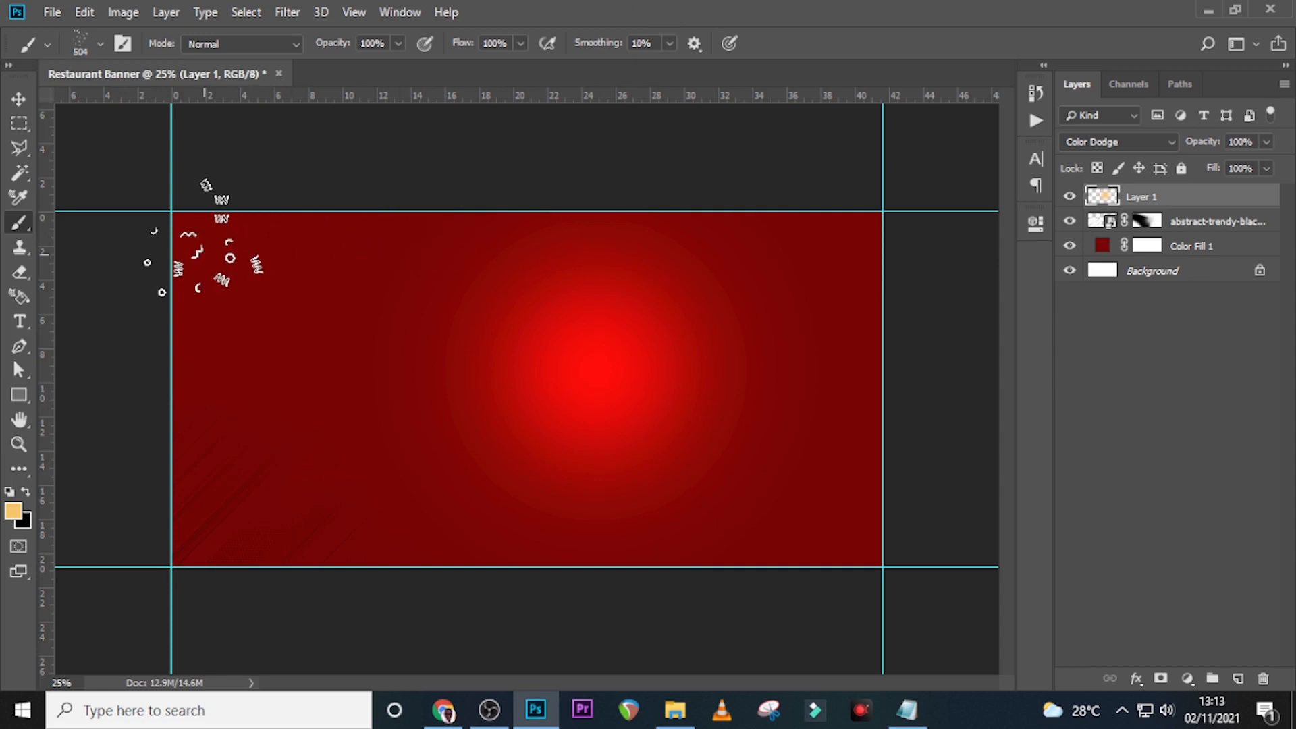
click(1238, 678)
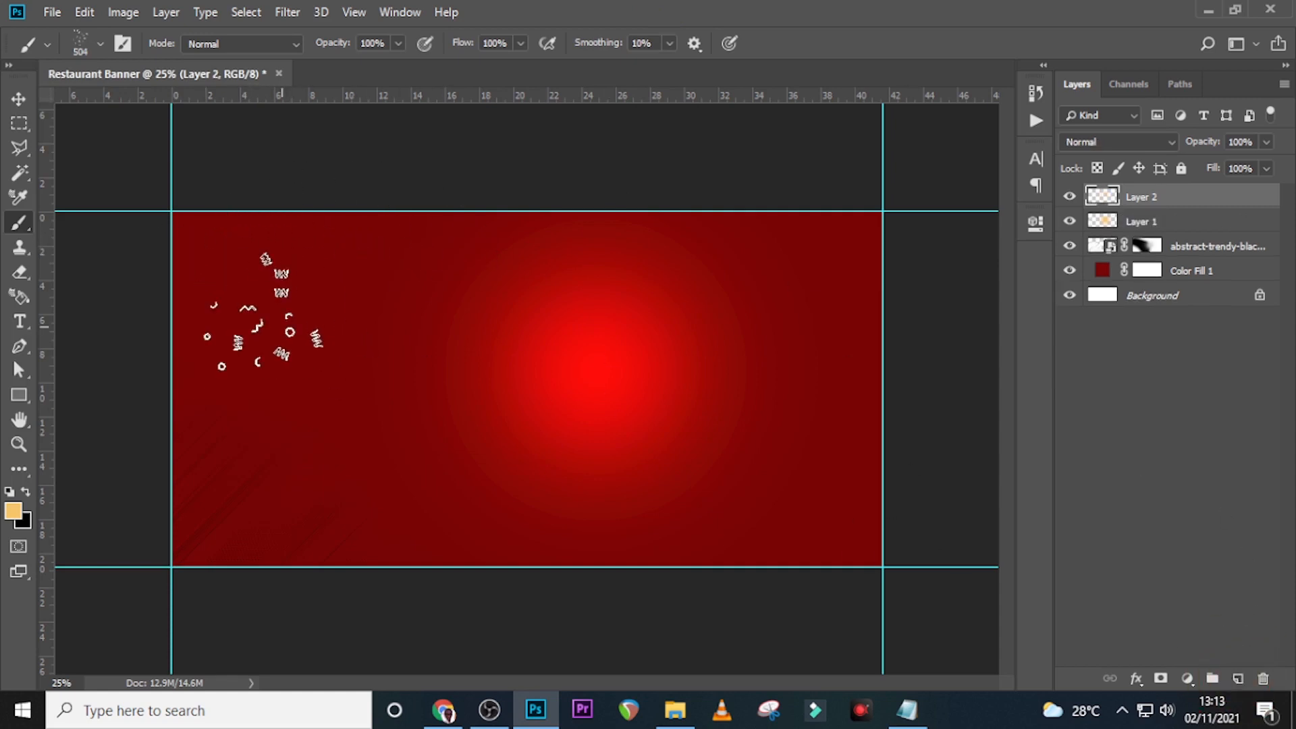
click(12, 511)
drag(795, 226, 761, 195)
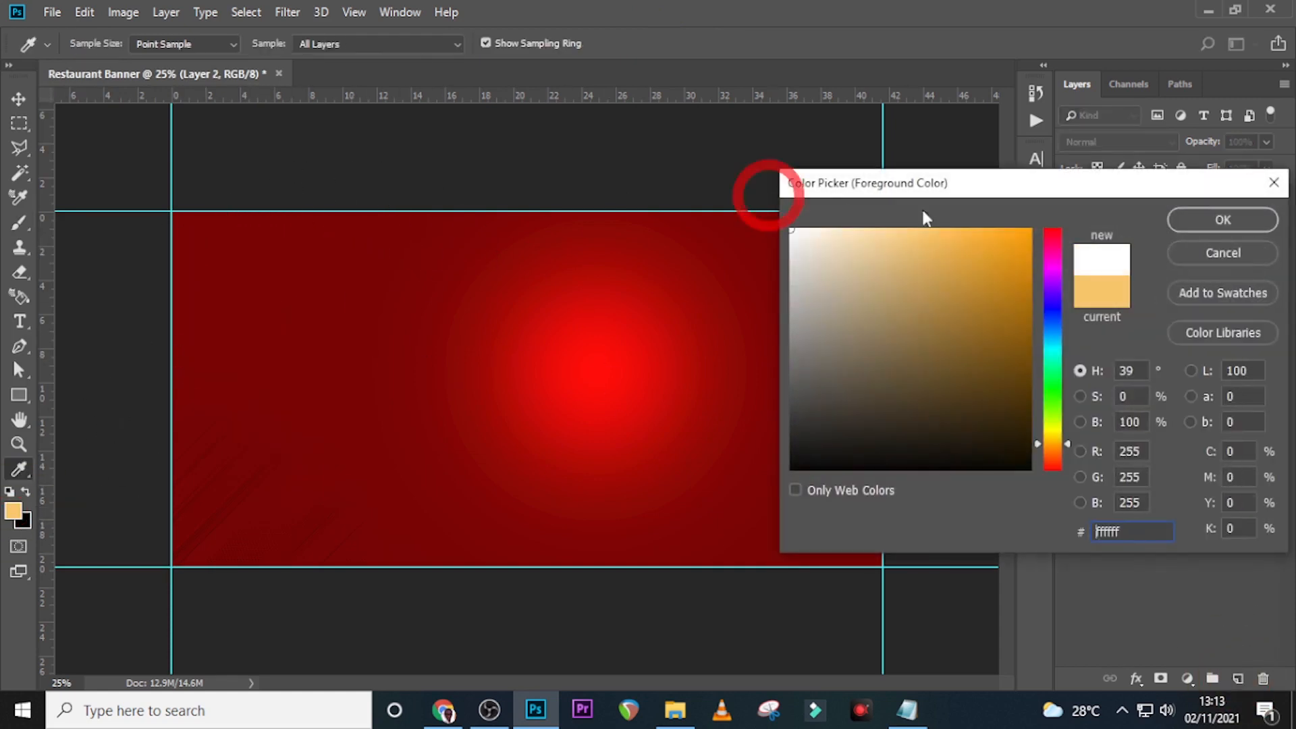
click(1185, 216)
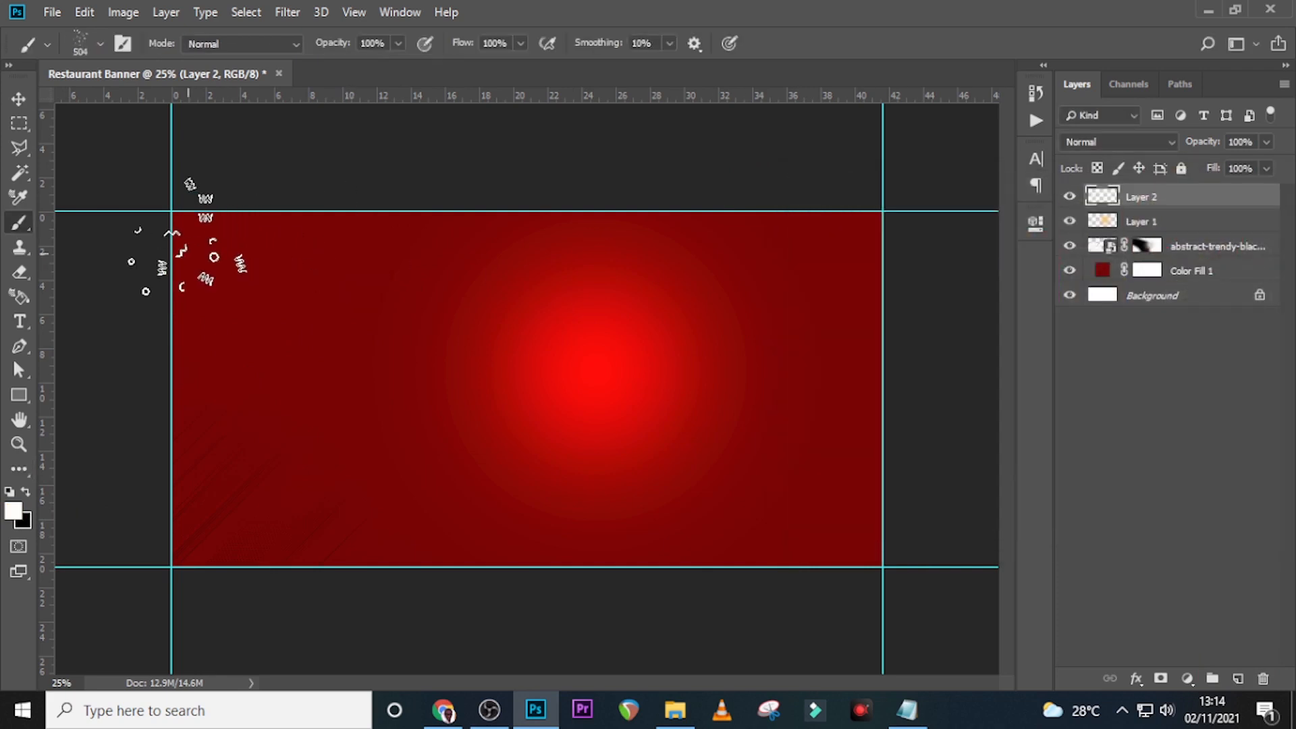
click(197, 241)
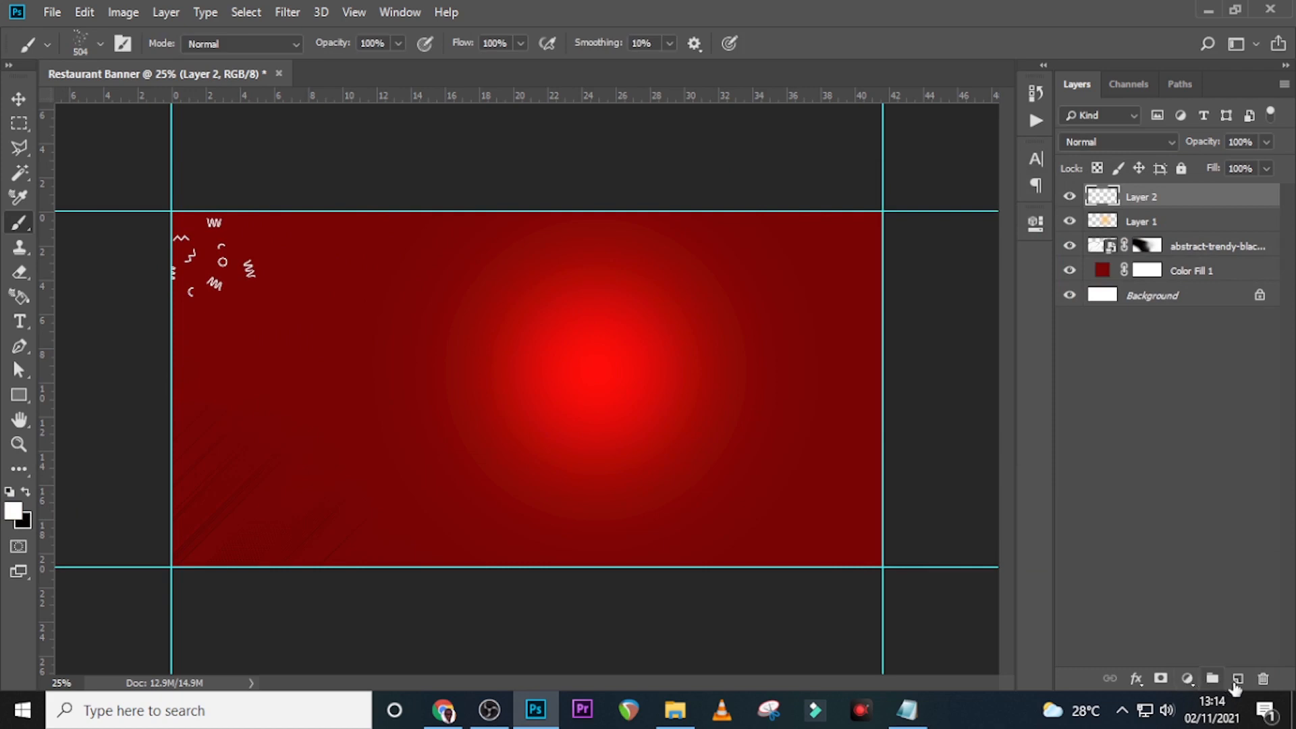
Step: Stamp the 275 px dot-pattern brush in white on a new layer at the canvas's upper edge, right of centre
click(1237, 678)
click(92, 51)
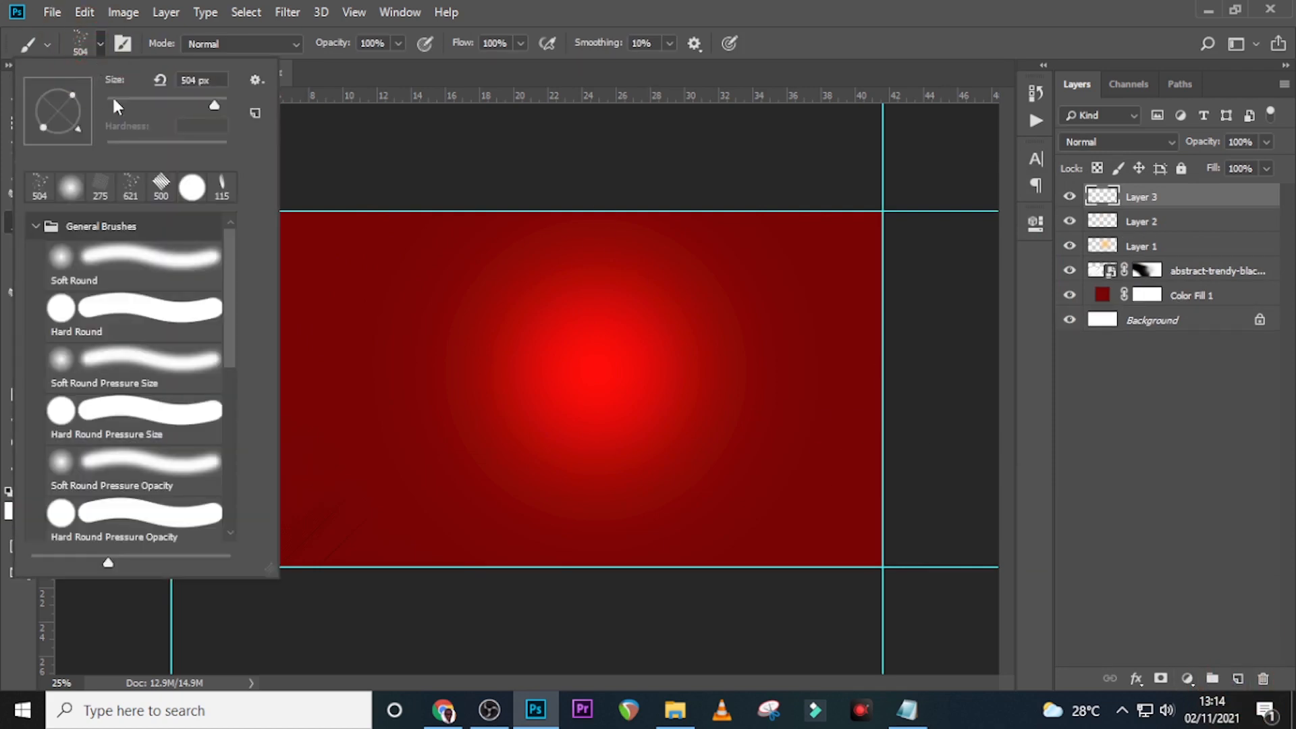
click(97, 193)
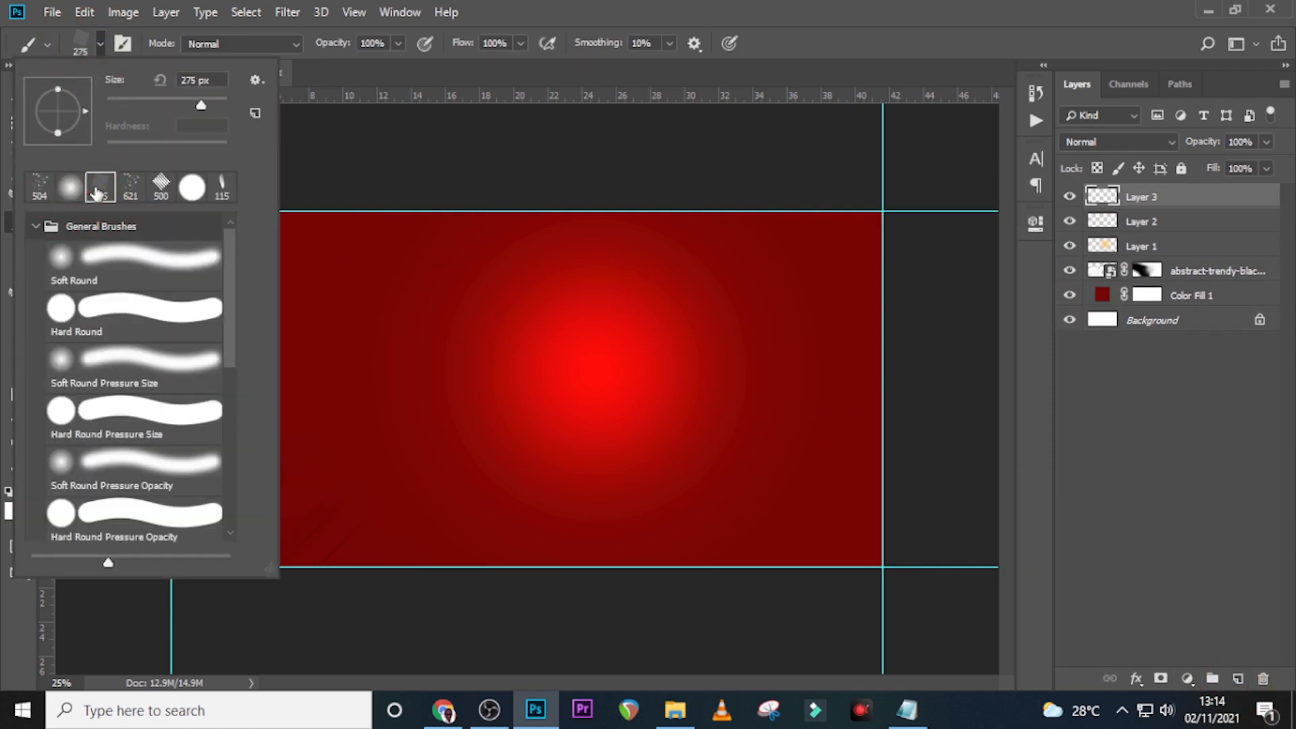
click(585, 7)
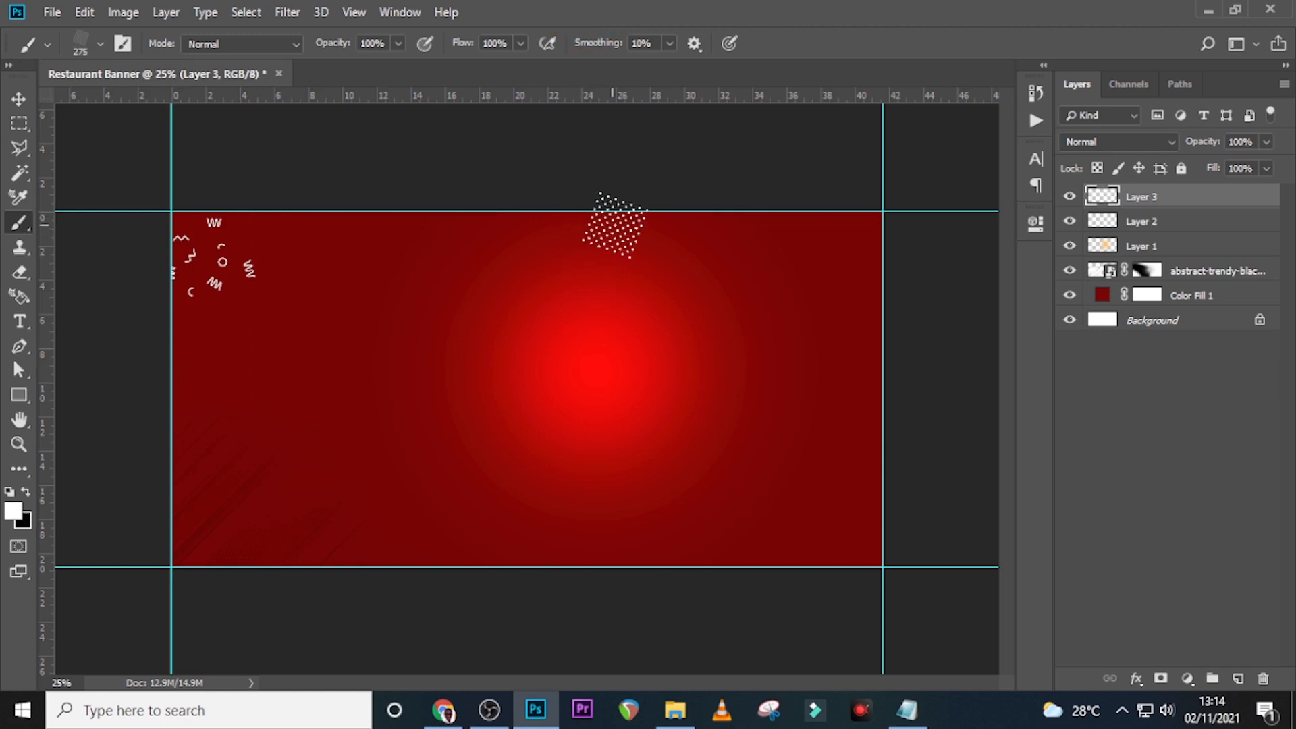
click(608, 234)
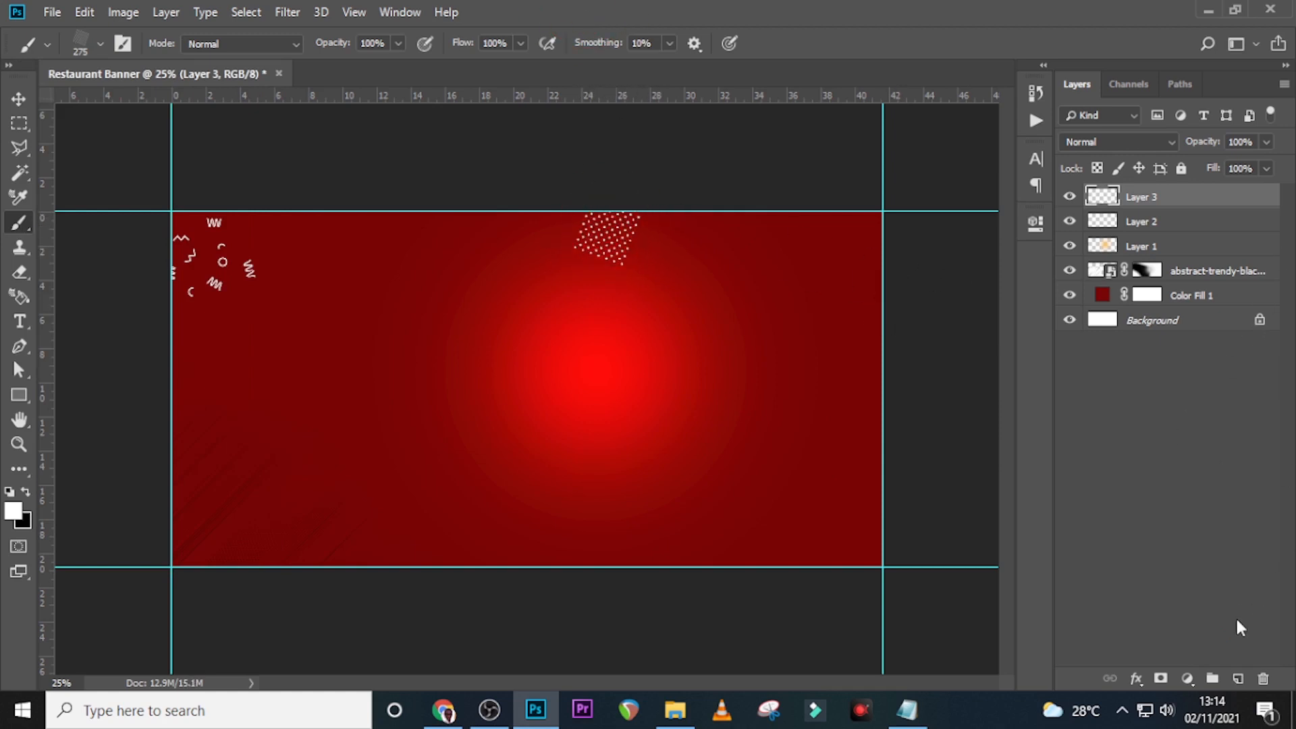
Step: Paint black down the banner's left side on a new layer with a Soft Round brush enlarged to 1100 px
click(1238, 679)
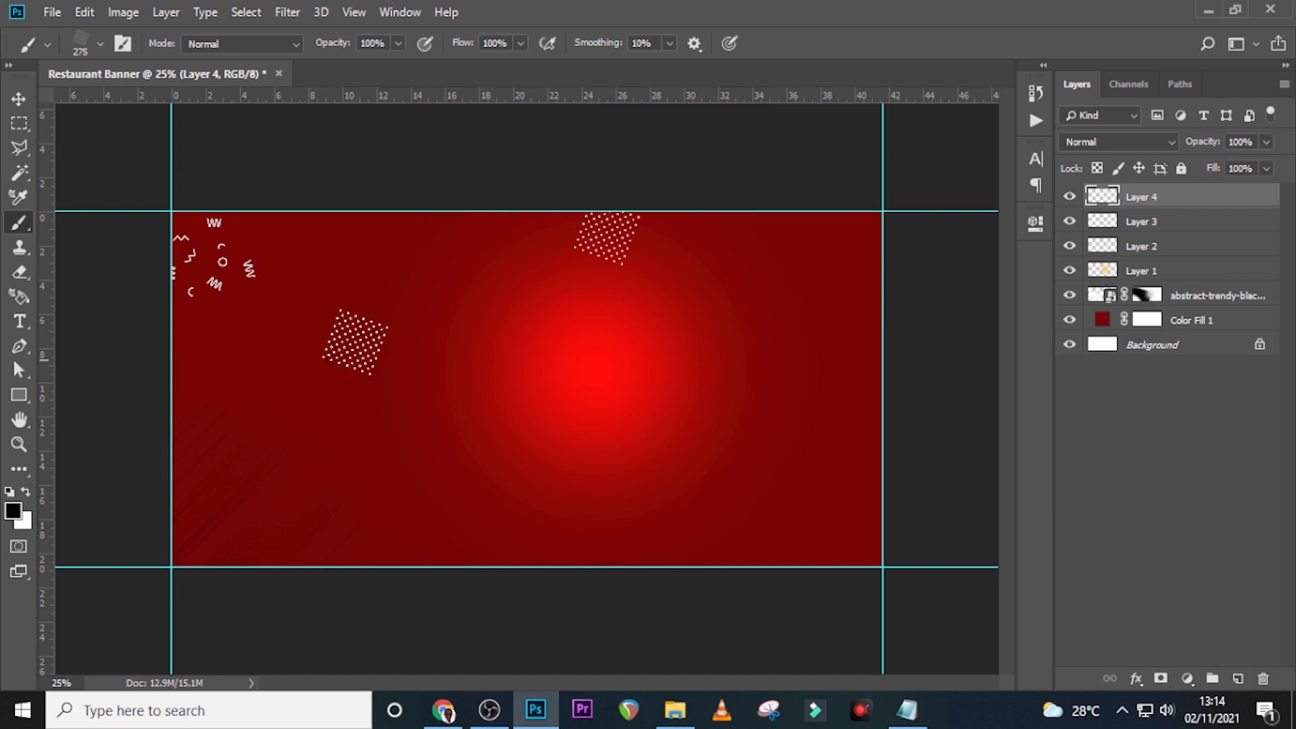
click(100, 43)
double_click(108, 263)
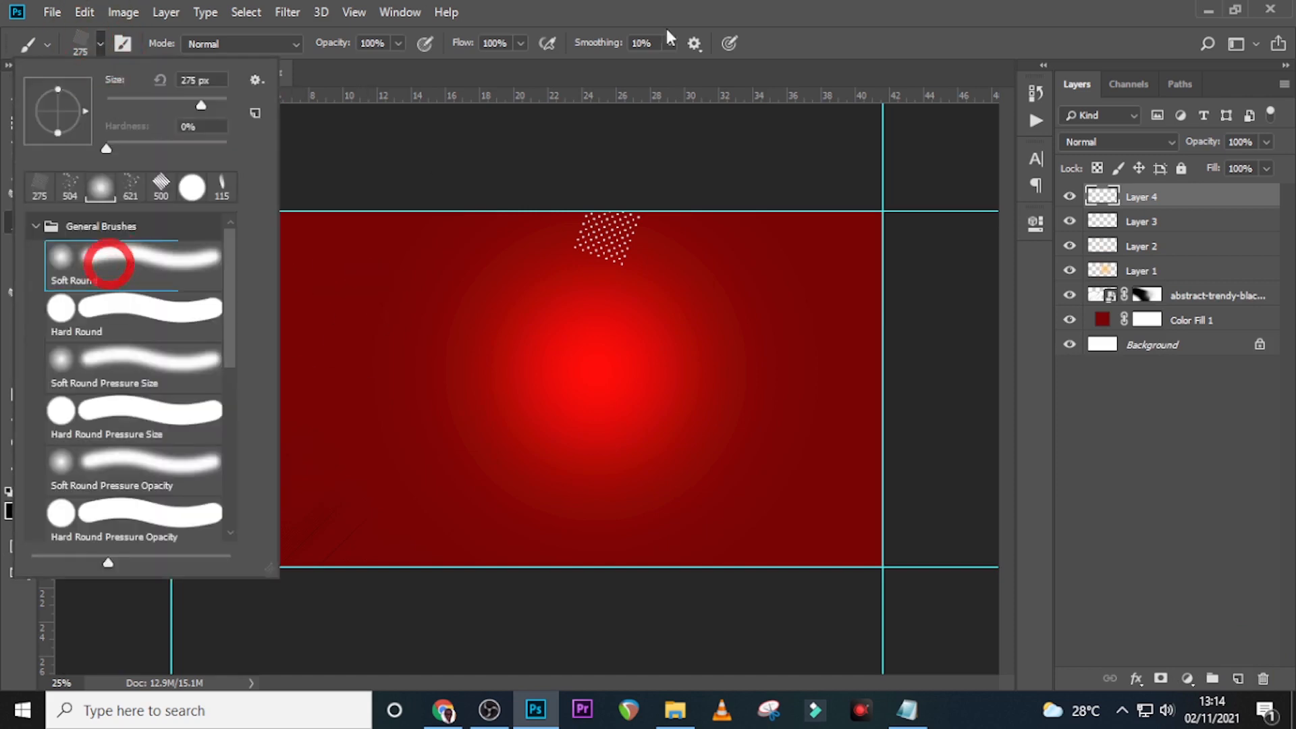
key(bracketright)
key(bracketright)
key(bracketright)
key(bracketright)
key(bracketright)
key(bracketright)
key(bracketright)
key(bracketright)
key(bracketright)
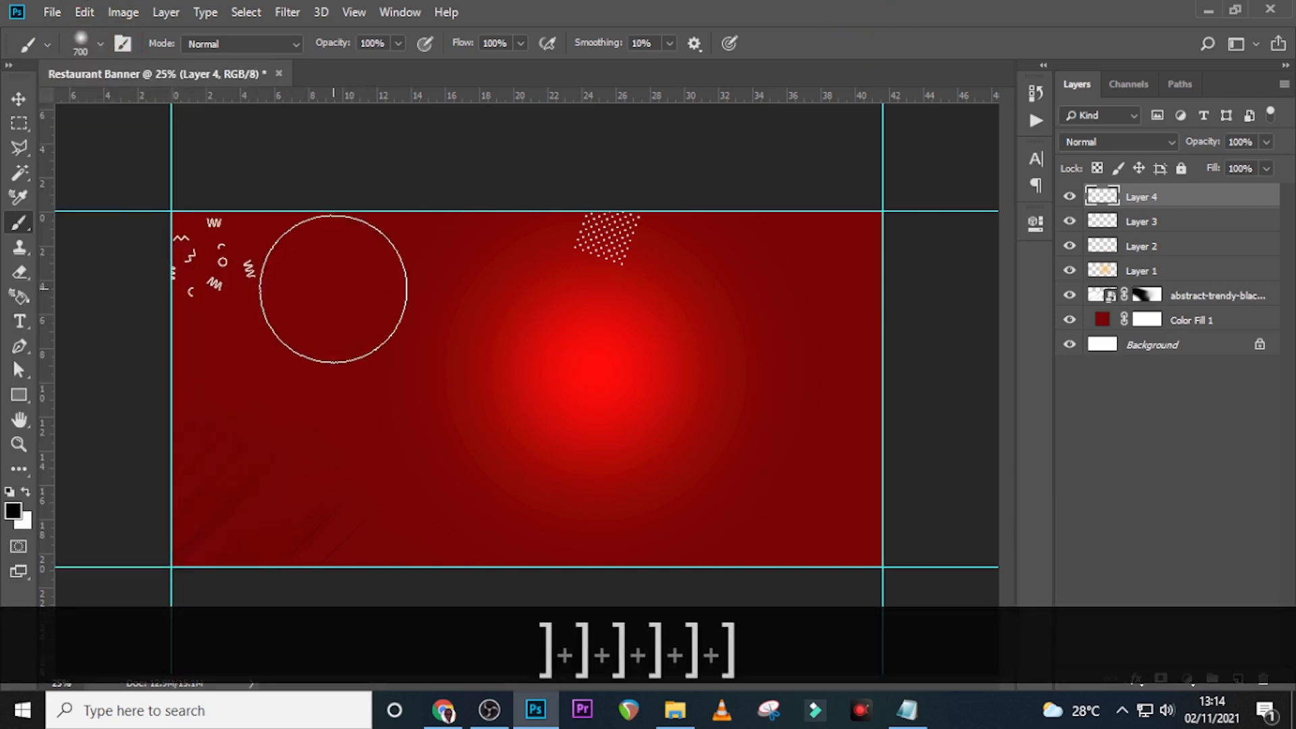
mouse_move(276, 228)
mouse_down()
mouse_move(189, 579)
mouse_move(202, 578)
mouse_move(196, 180)
mouse_move(301, 526)
mouse_move(338, 579)
mouse_up()
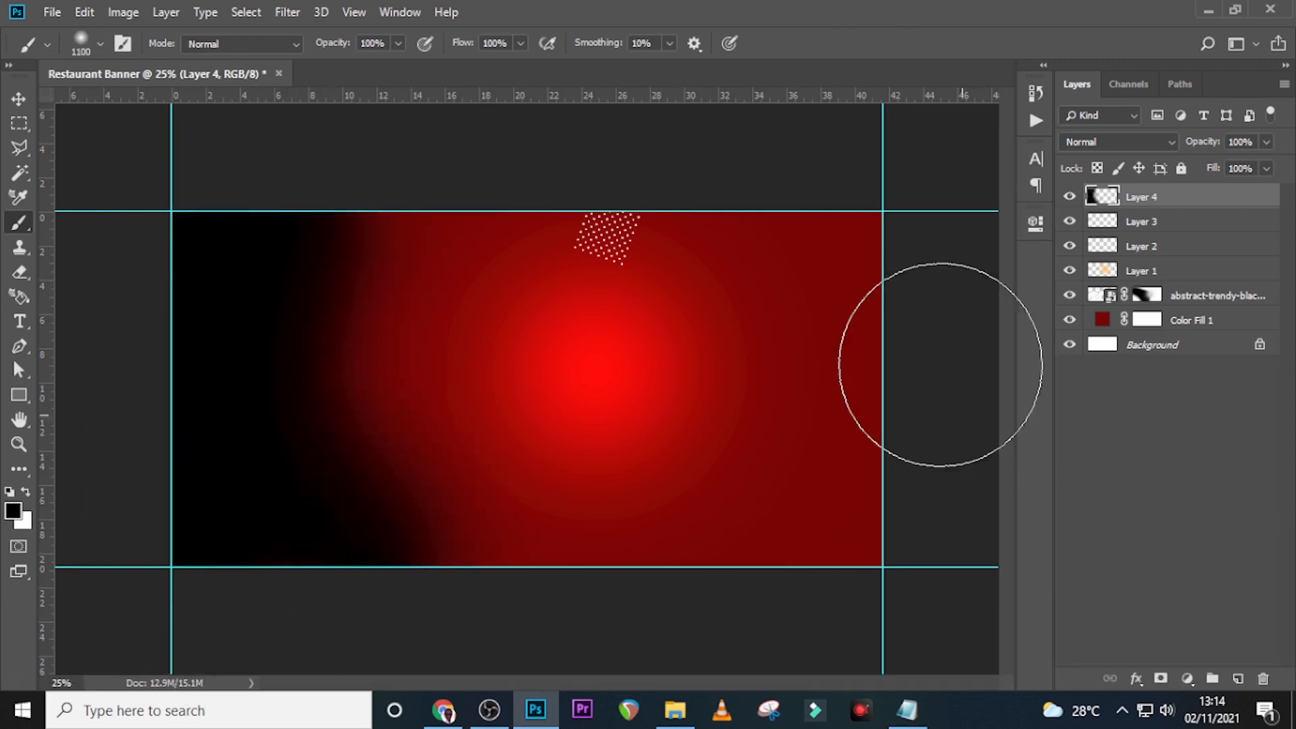
Step: Paint black over the banner's upper-right area with the 1100 px brush and lower Layer 4's opacity to 42%
click(757, 297)
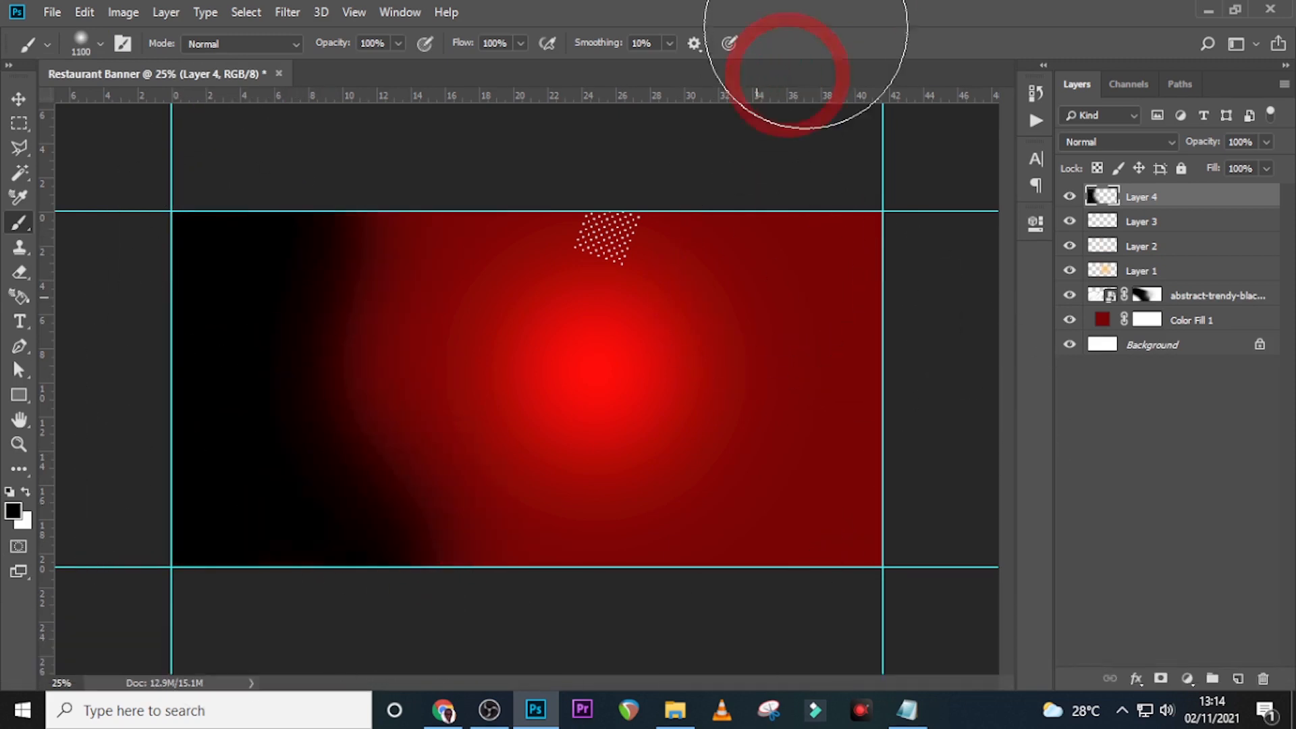
click(779, 165)
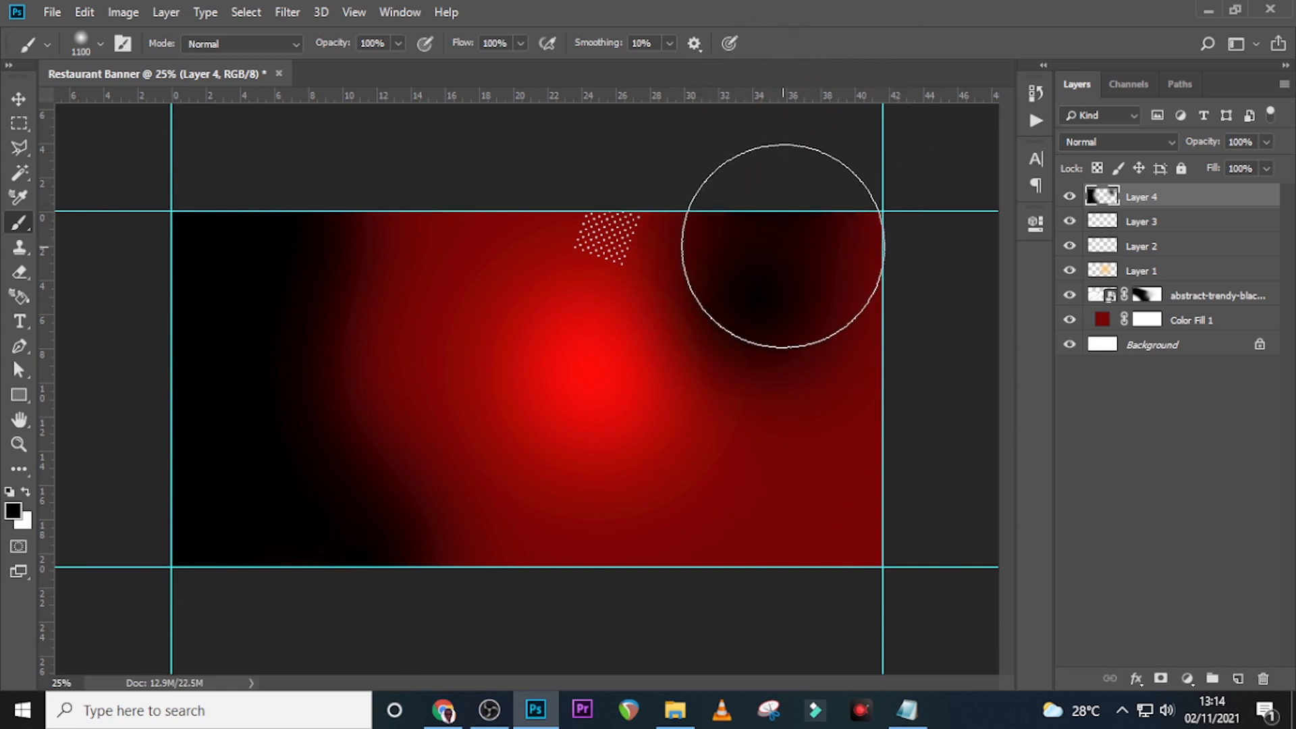
click(1266, 142)
drag(1265, 163, 1216, 162)
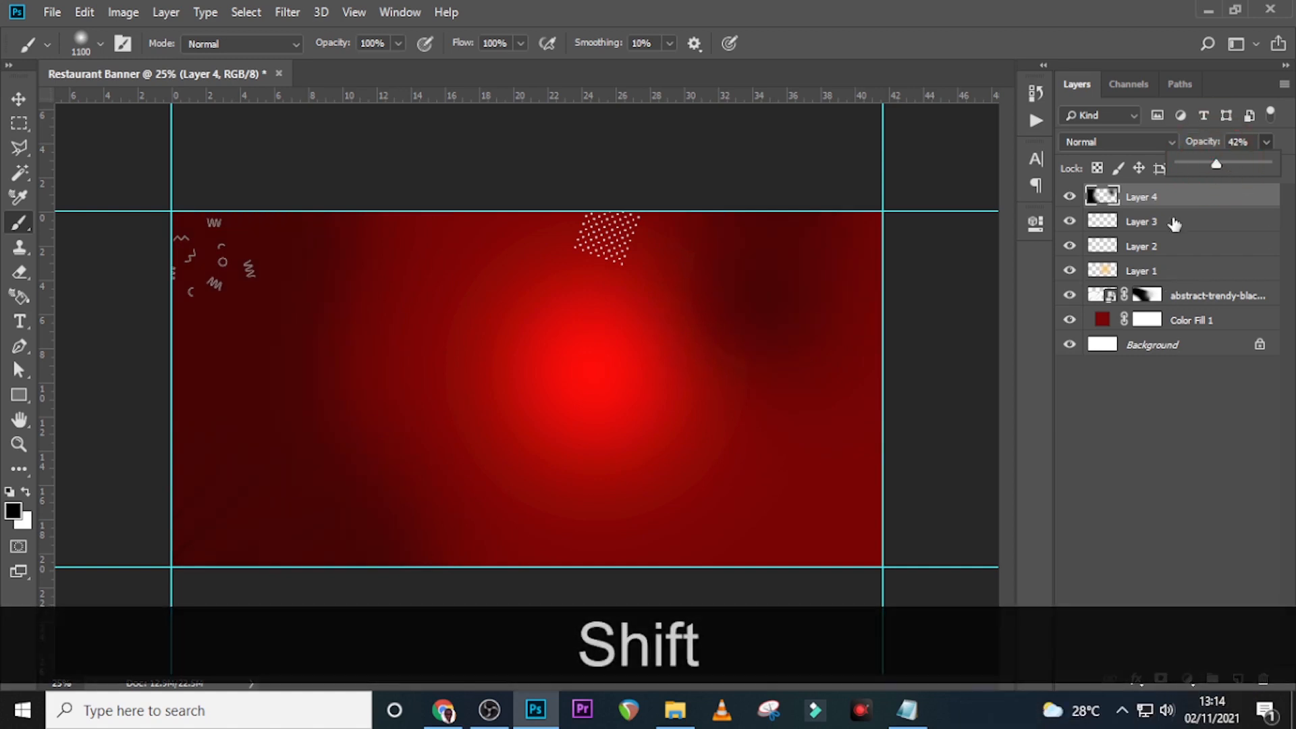
Step: Group all layers from Layer 4 down to Color Fill 1 and name the group BG
shift+click(1178, 321)
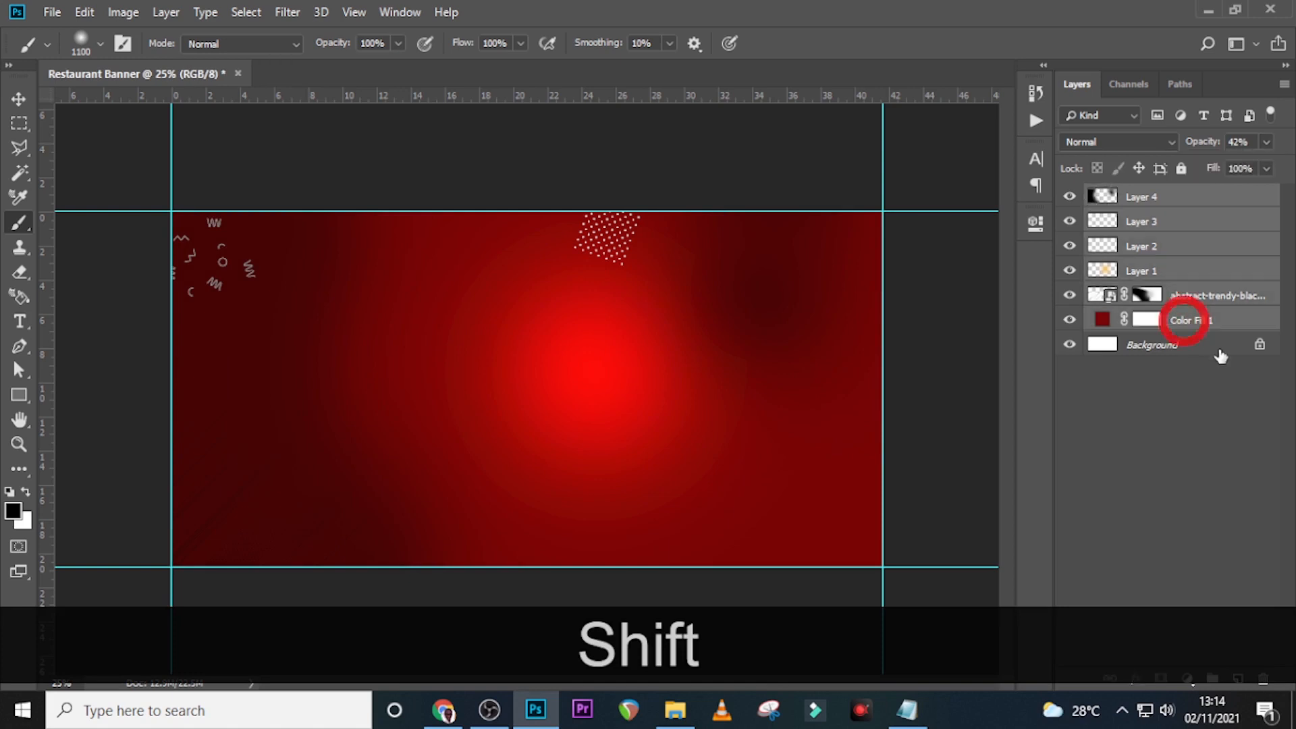
key(ctrl+shift+g)
double_click(1143, 195)
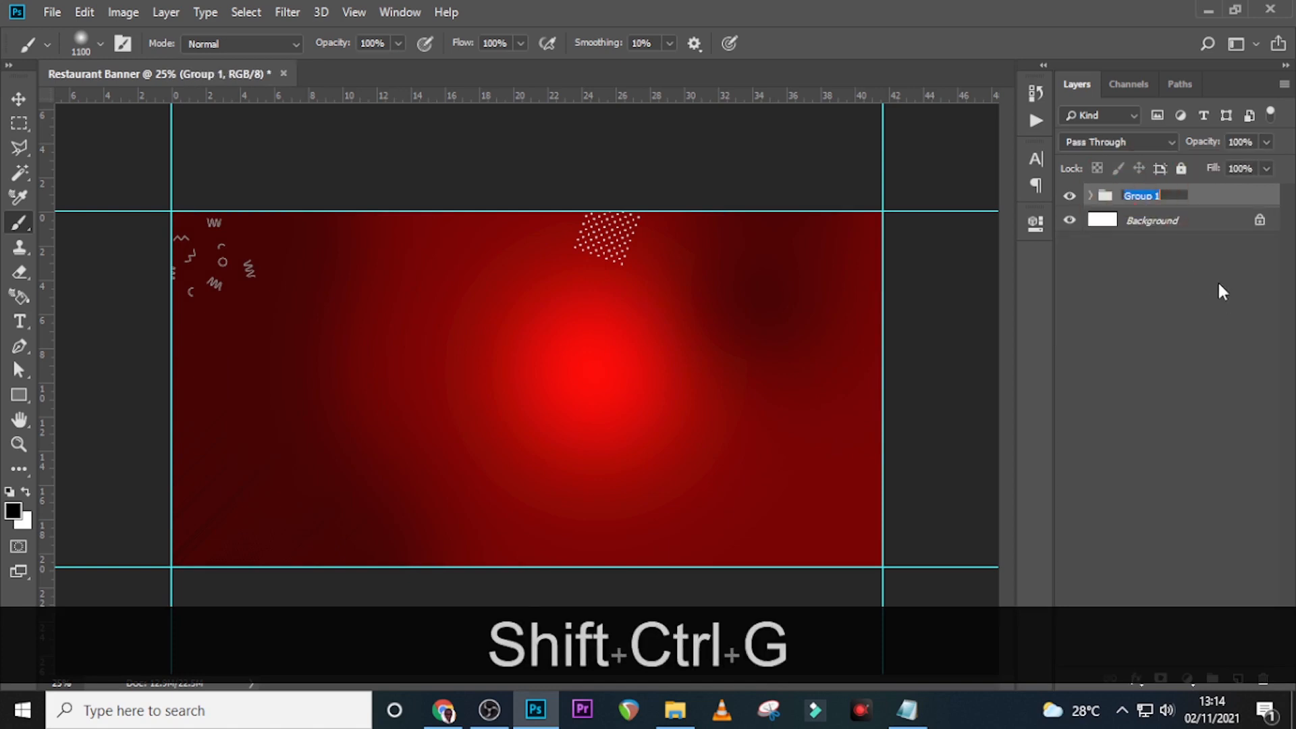
key(Caps_Lock)
text(BG)
key(Return)
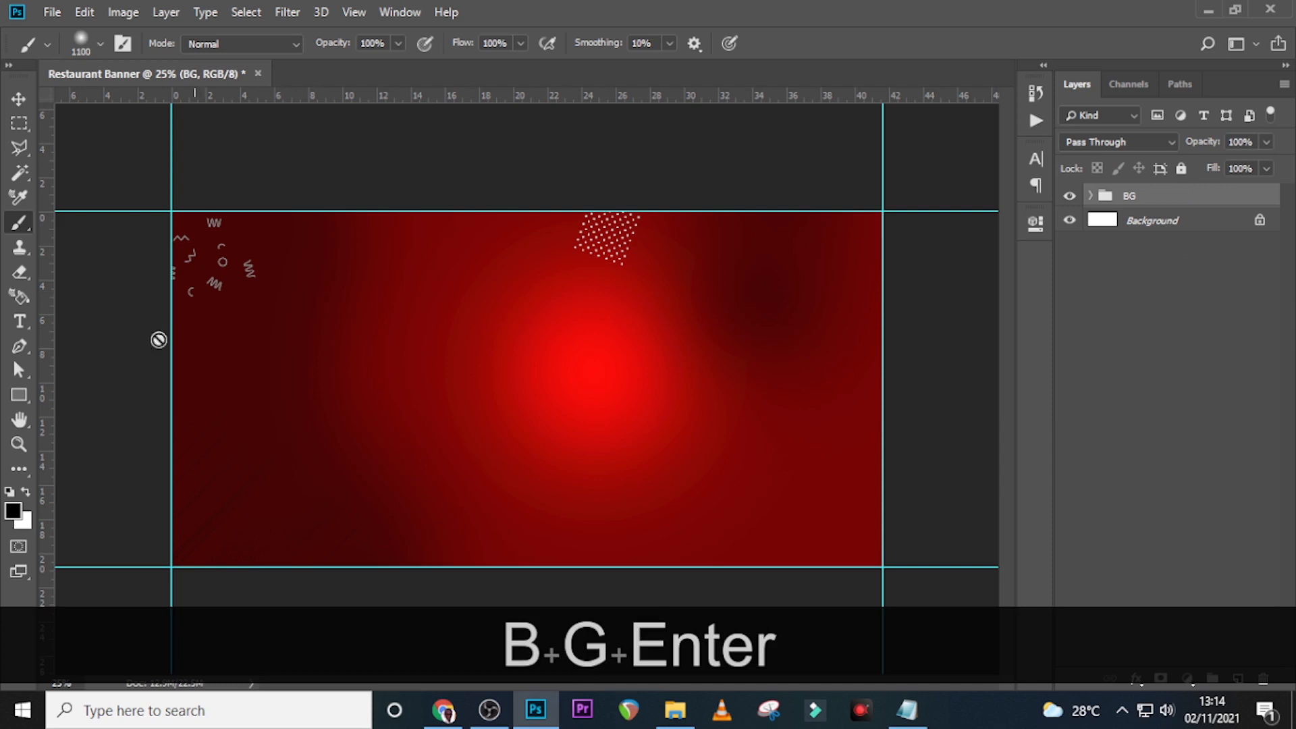
Step: Draw a black rectangle about 3196 × 448 px across the middle of the canvas and give it a solid white stroke
click(19, 395)
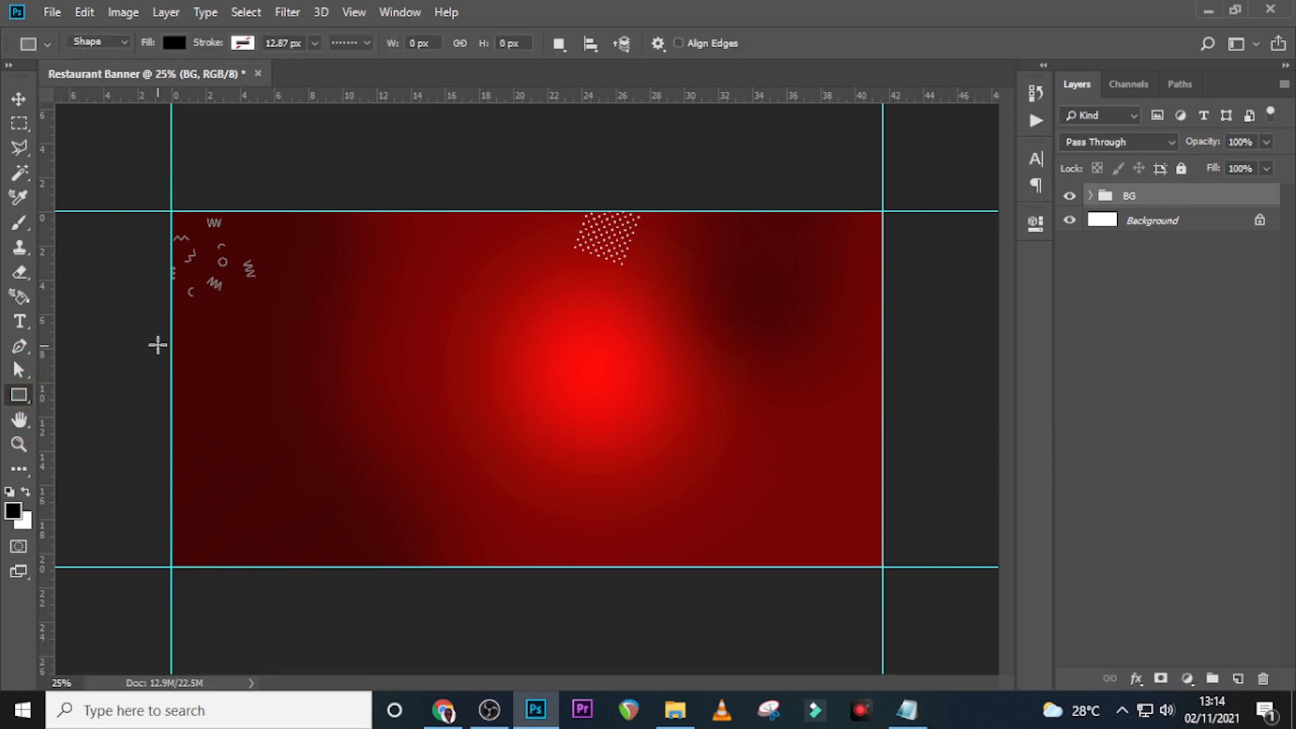
drag(157, 345, 905, 442)
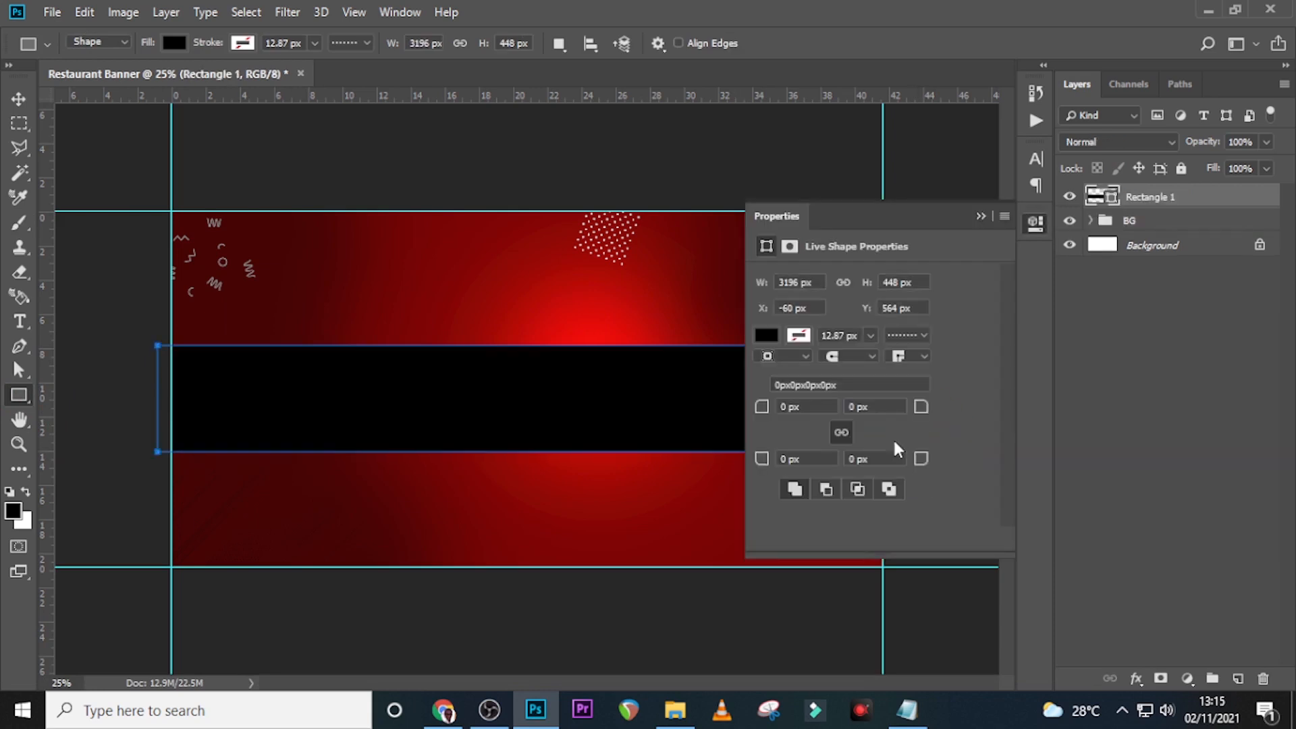
click(242, 43)
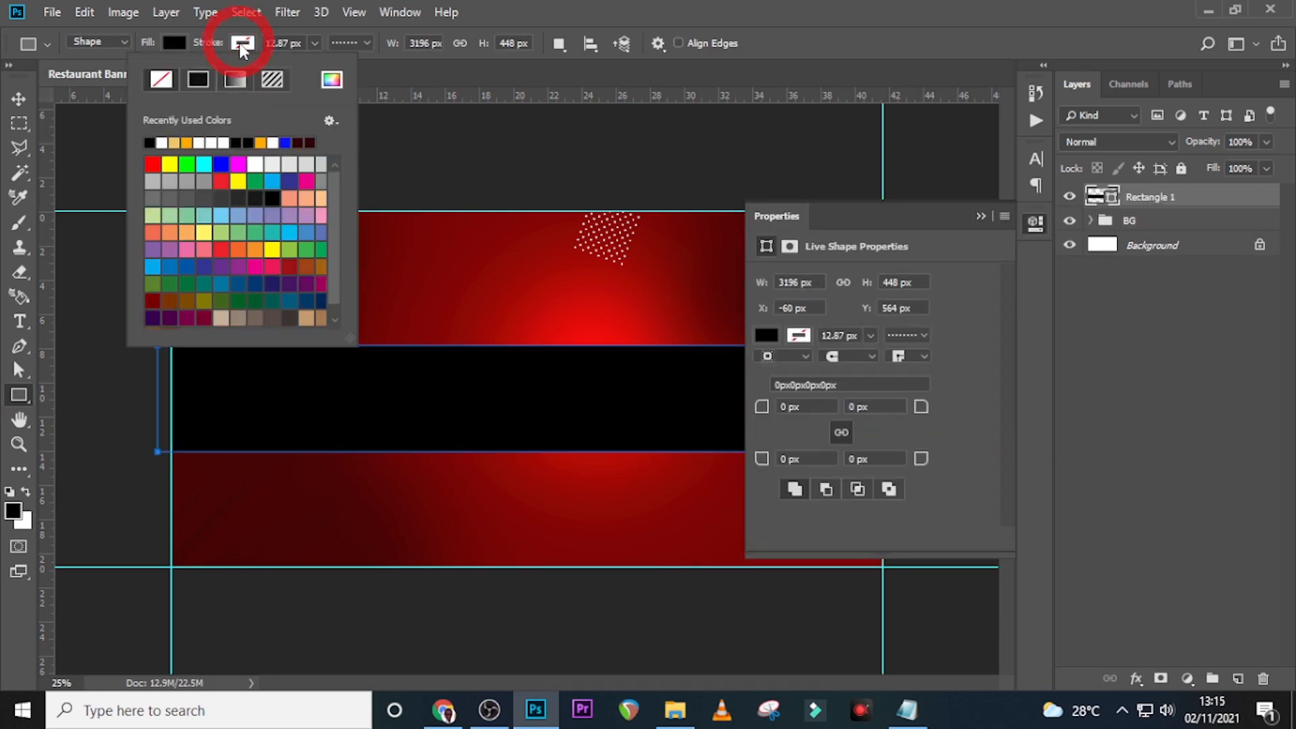
click(163, 142)
click(353, 38)
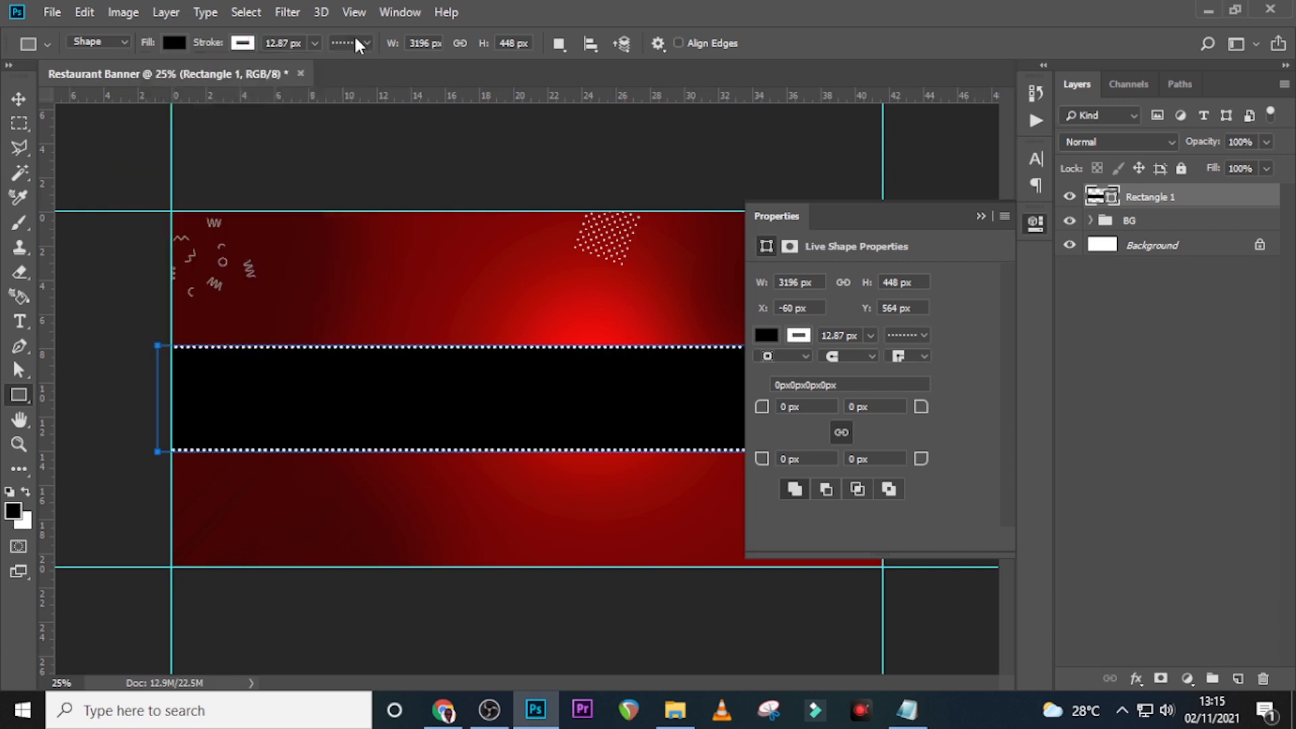
click(354, 37)
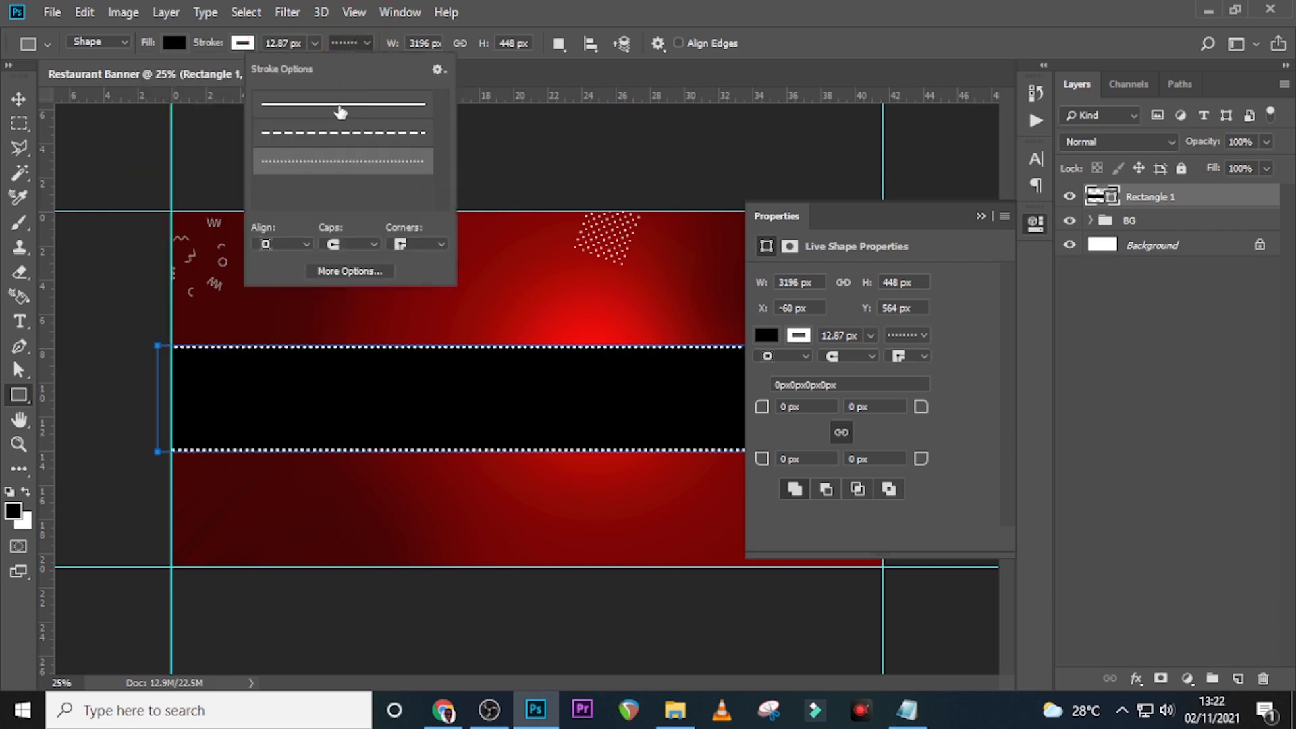
click(340, 112)
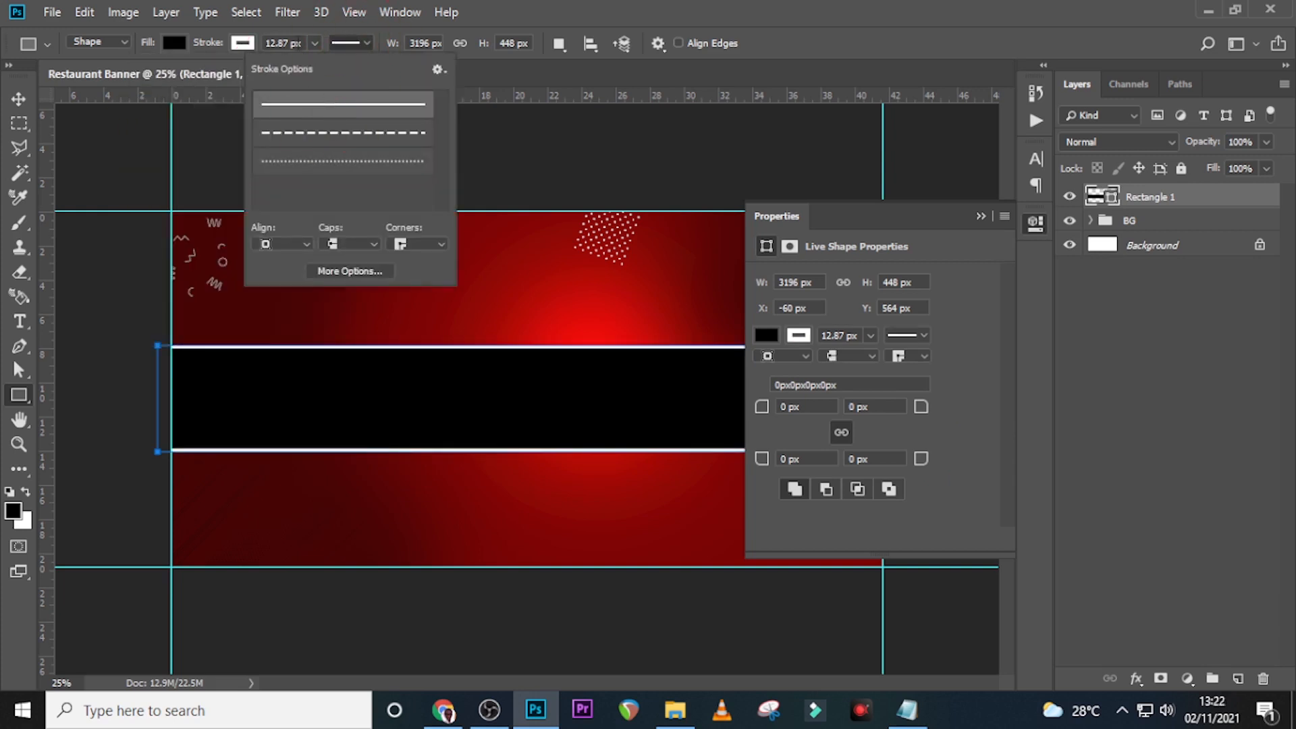
Step: Set the rectangle's stroke width to 14 px and collapse its shape properties
click(293, 43)
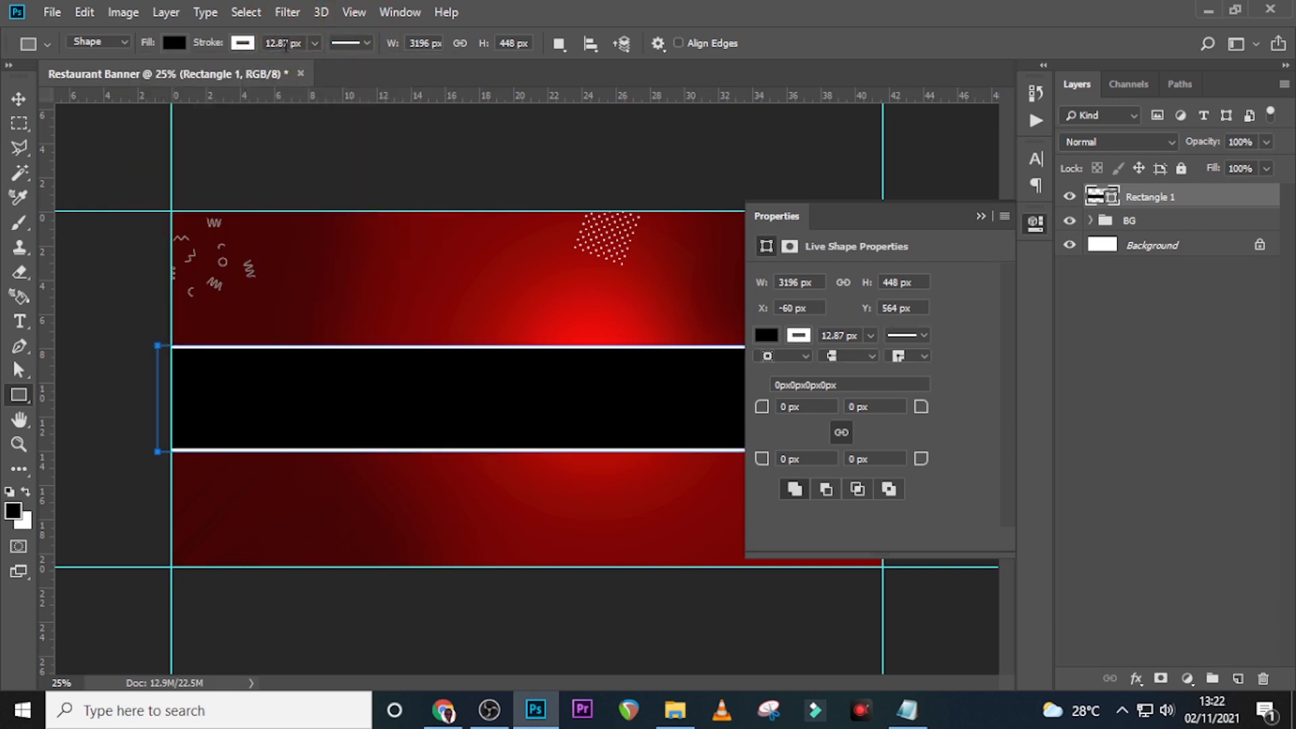
drag(289, 43, 263, 43)
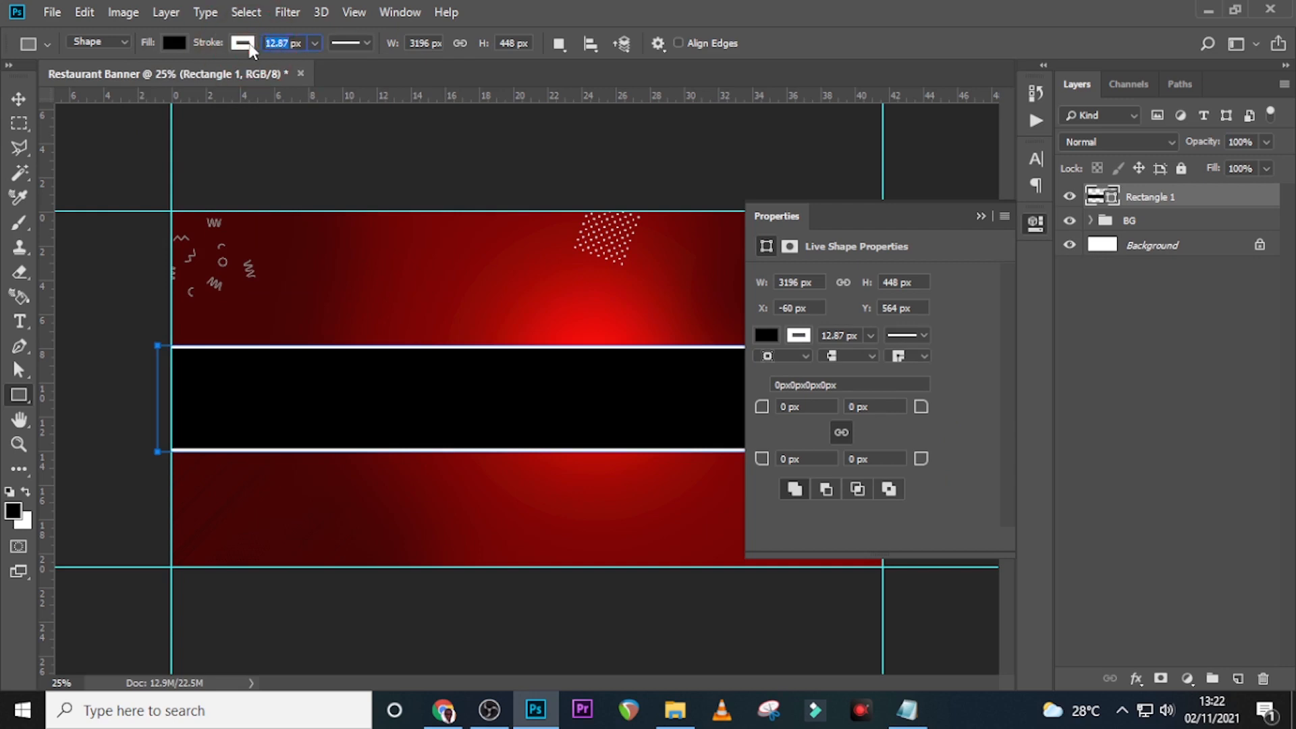
text(14)
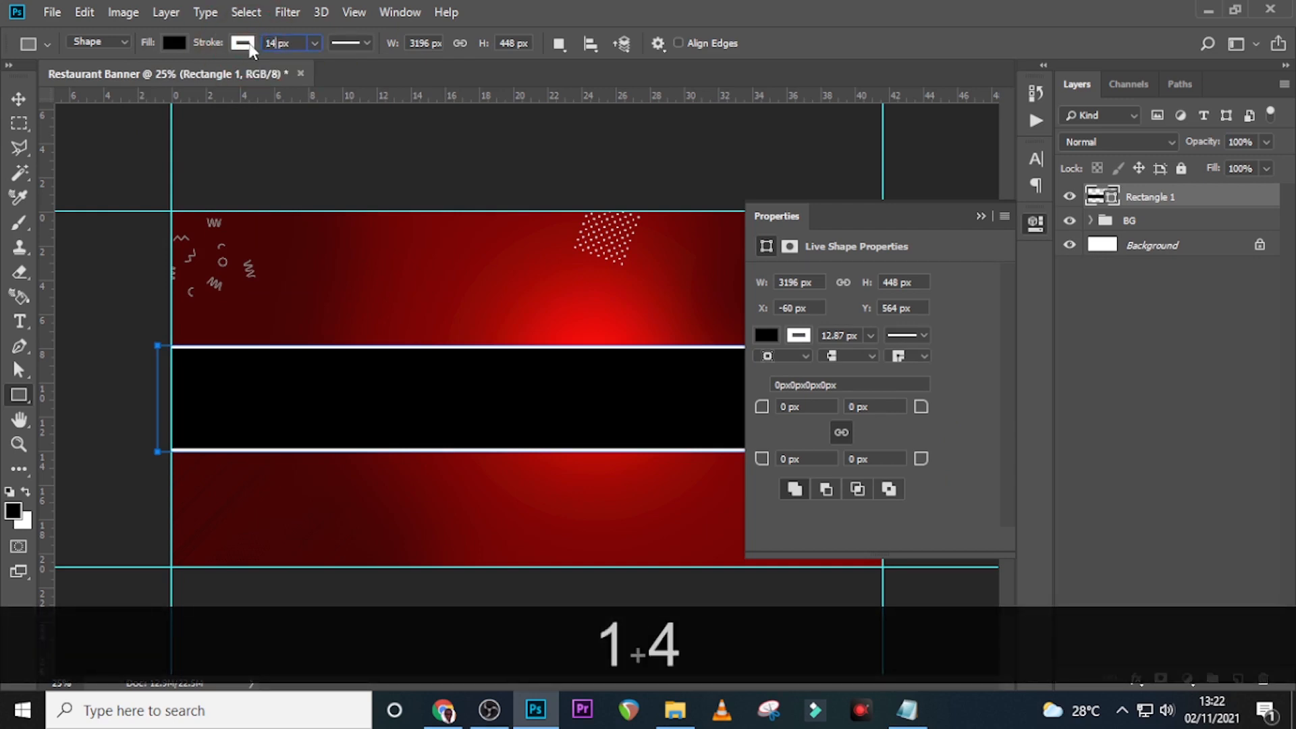
key(Return)
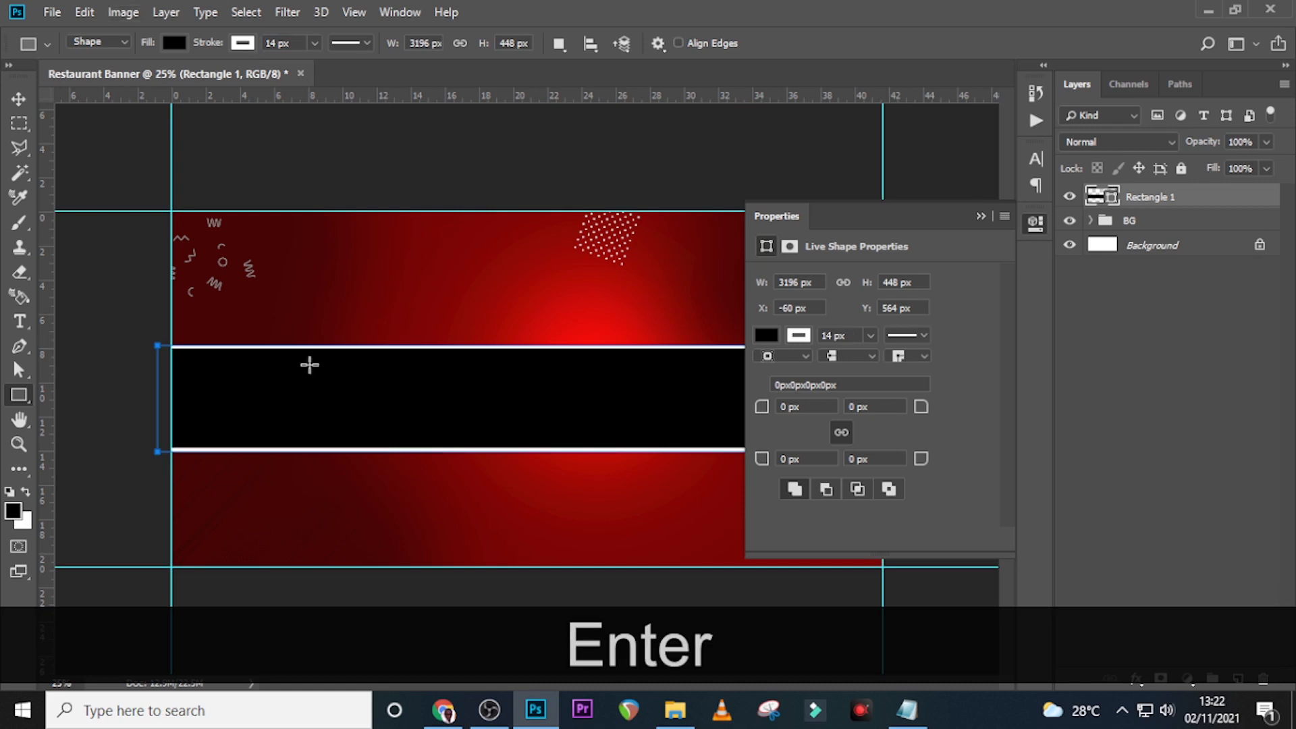
click(982, 216)
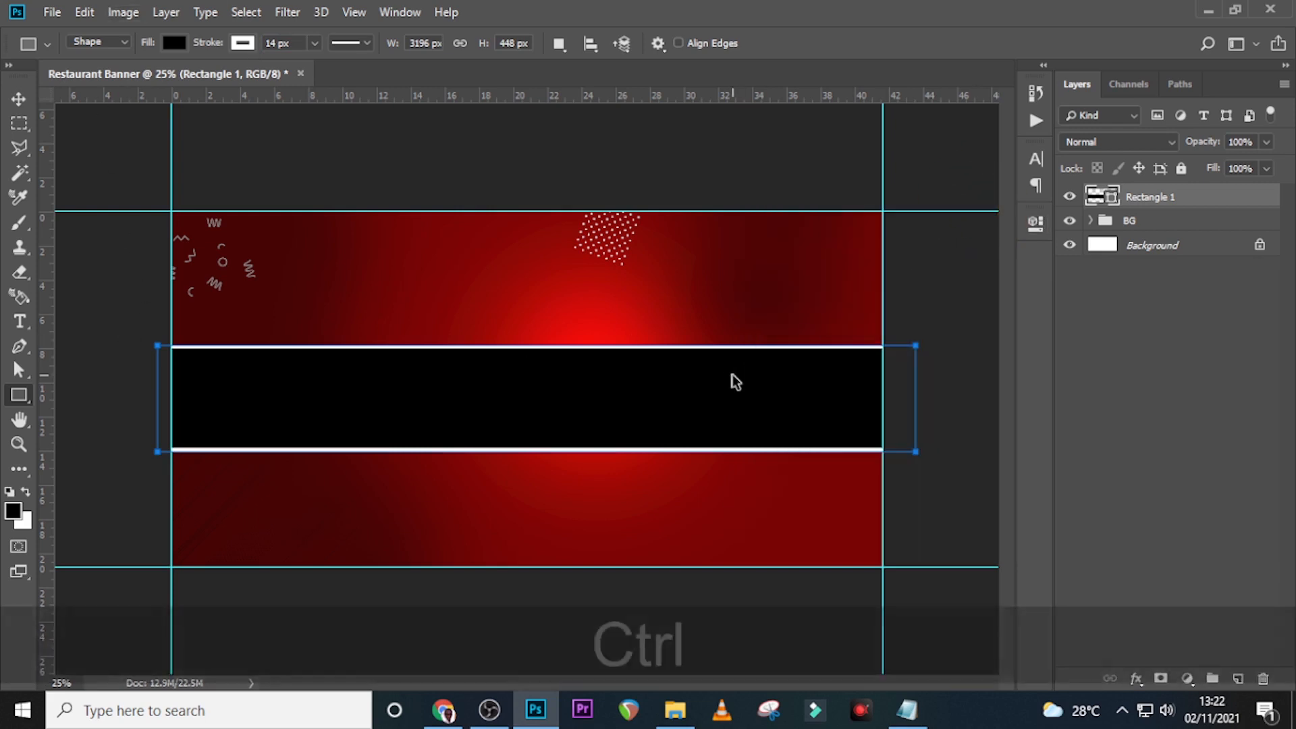
Step: Duplicate the rectangle and place the copy directly beneath the original so their stroke edges meet
key(ctrl+j)
key(v)
drag(572, 370, 554, 476)
key(shift+Up)
key(shift+Up)
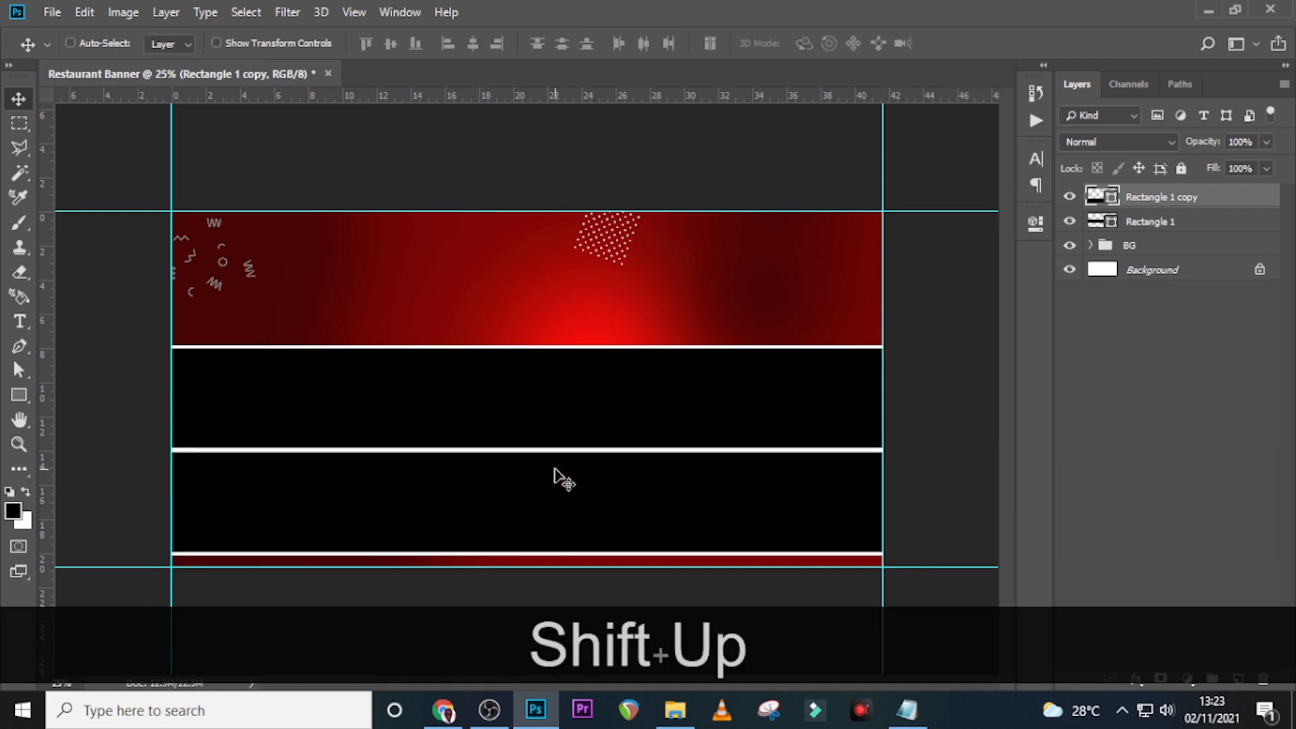
Step: Duplicate the lower rectangle and place the new copy directly beneath it, running past the canvas's bottom edge
key(ctrl+k)
key(ctrl+j)
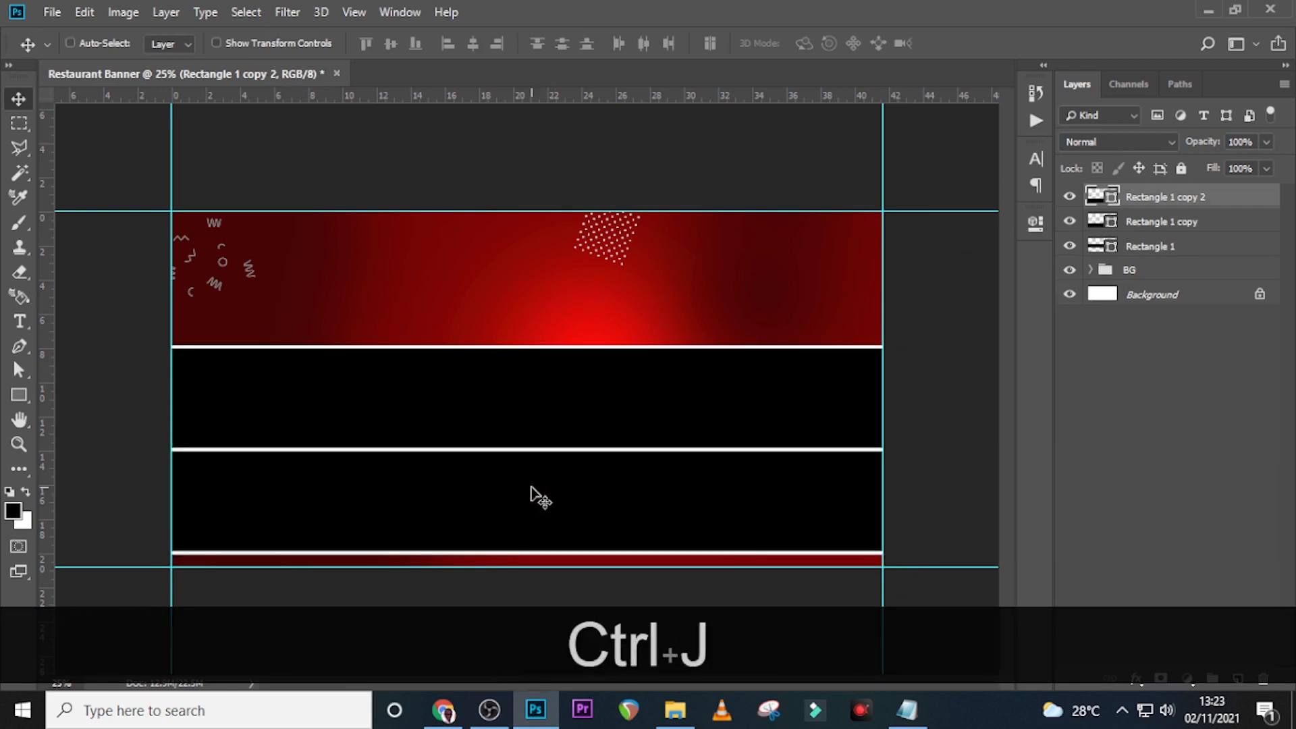
drag(536, 578, 534, 589)
key(shift+Up)
key(shift+Up)
key(shift+Up)
key(shift+Up)
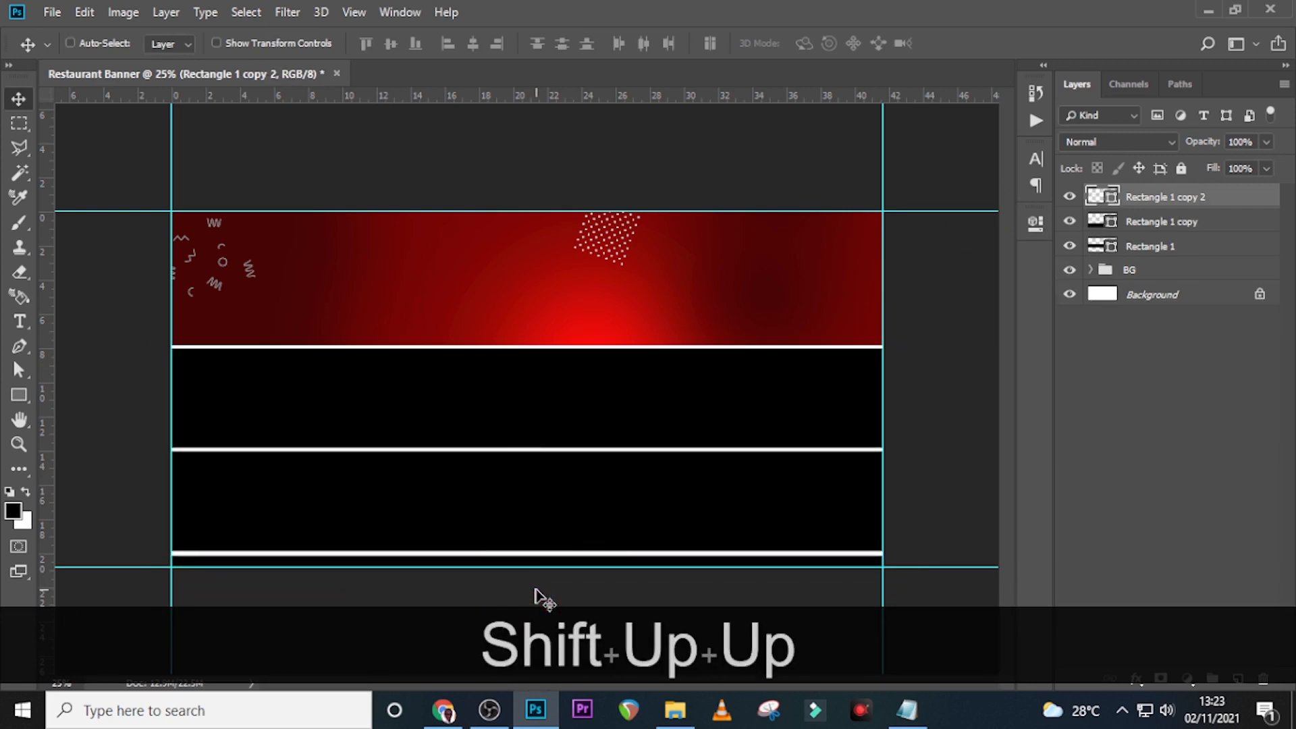
Step: Rotate the three rectangles together into steep diagonal bands rising to the right and position them over the right part of the canvas
key(ctrl)
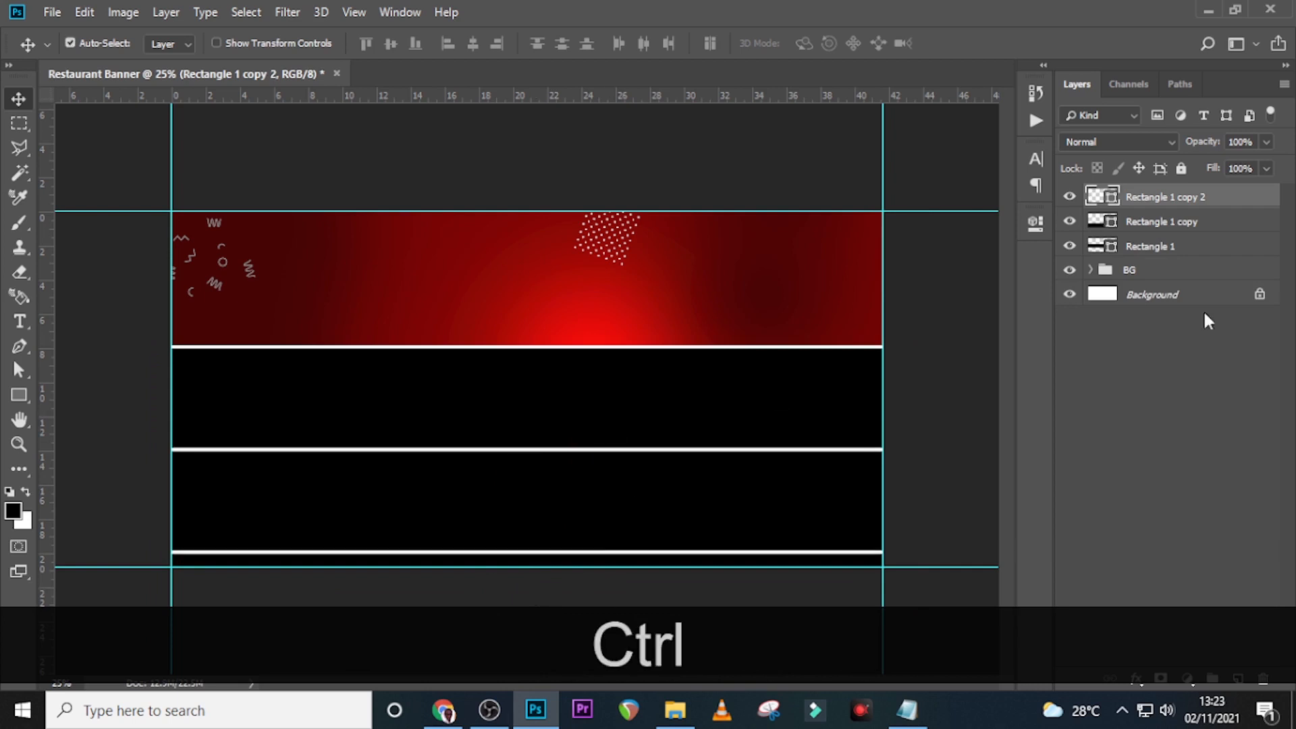
ctrl+click(1162, 224)
ctrl+click(1163, 247)
key(ctrl+t)
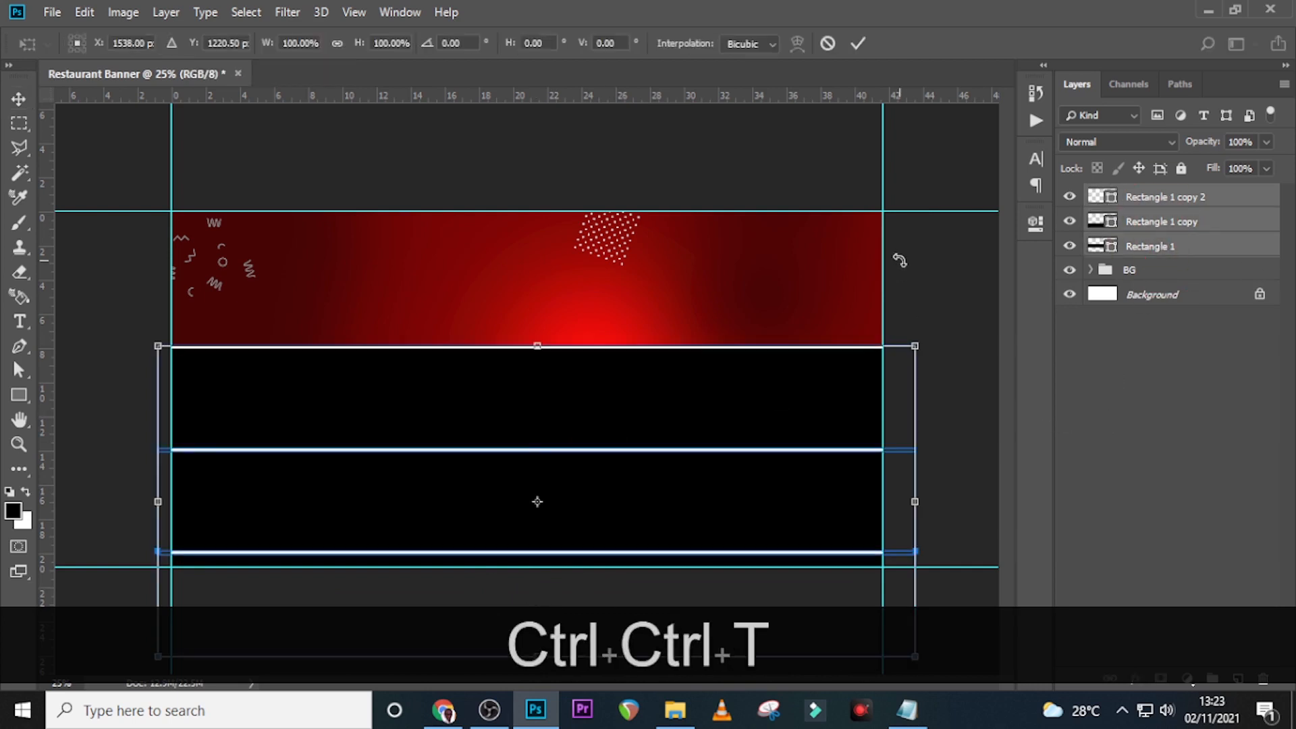
drag(899, 259, 652, 201)
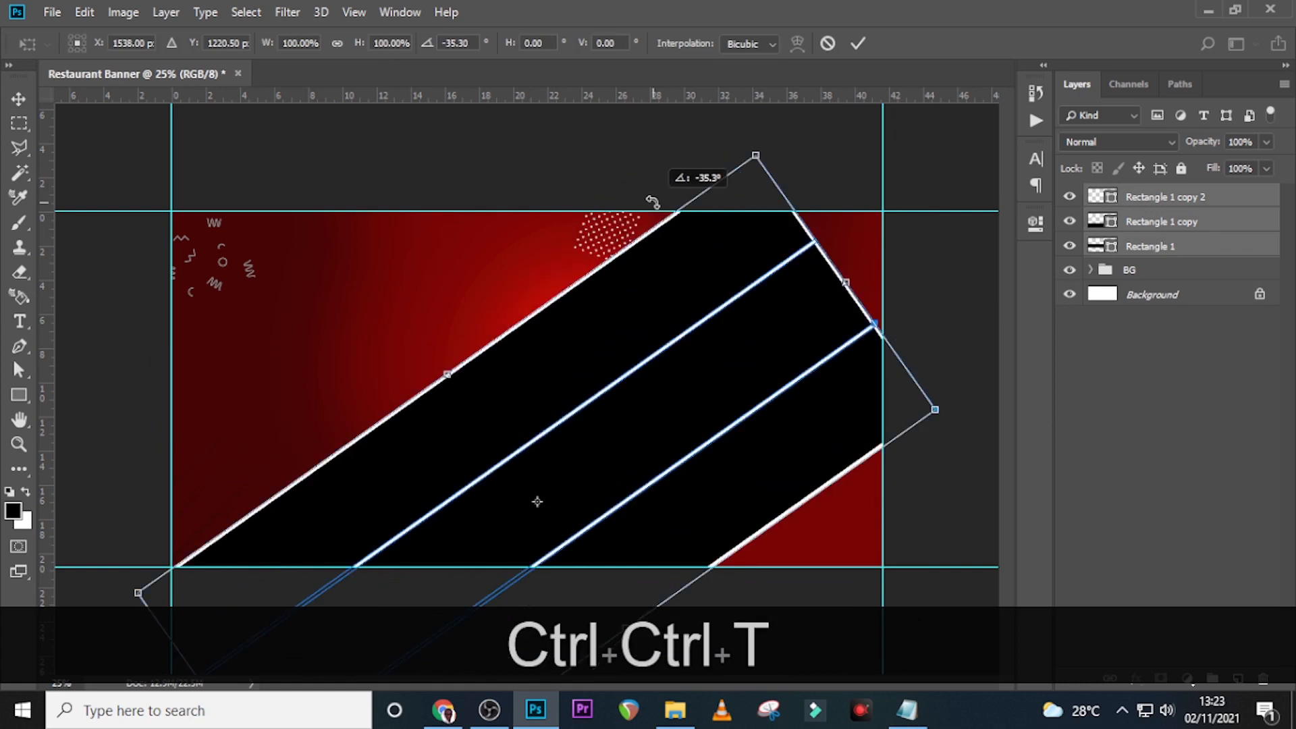
drag(660, 370, 733, 259)
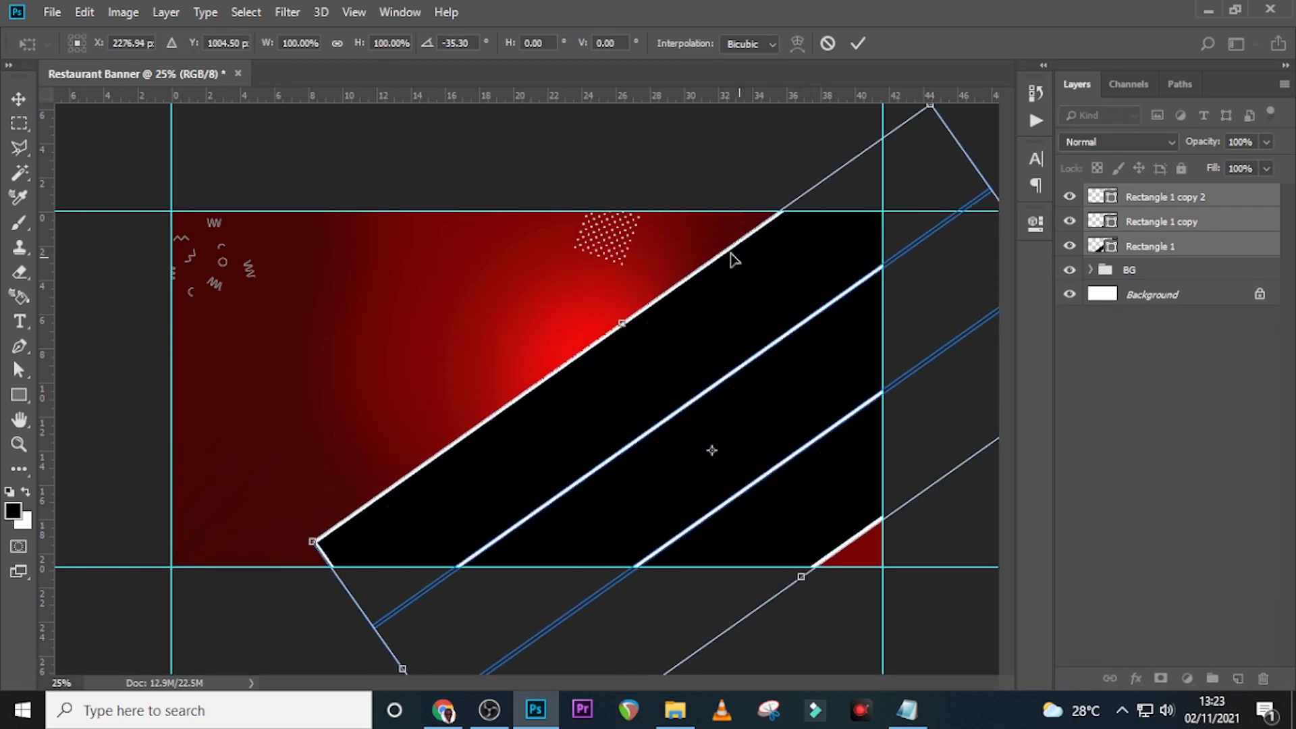
drag(312, 541, 247, 556)
drag(538, 524, 549, 535)
drag(251, 579, 297, 638)
drag(716, 353, 731, 356)
drag(297, 635, 316, 665)
key(Return)
Step: Group the three rotated rectangles and name the group bars
key(ctrl+g)
double_click(1140, 196)
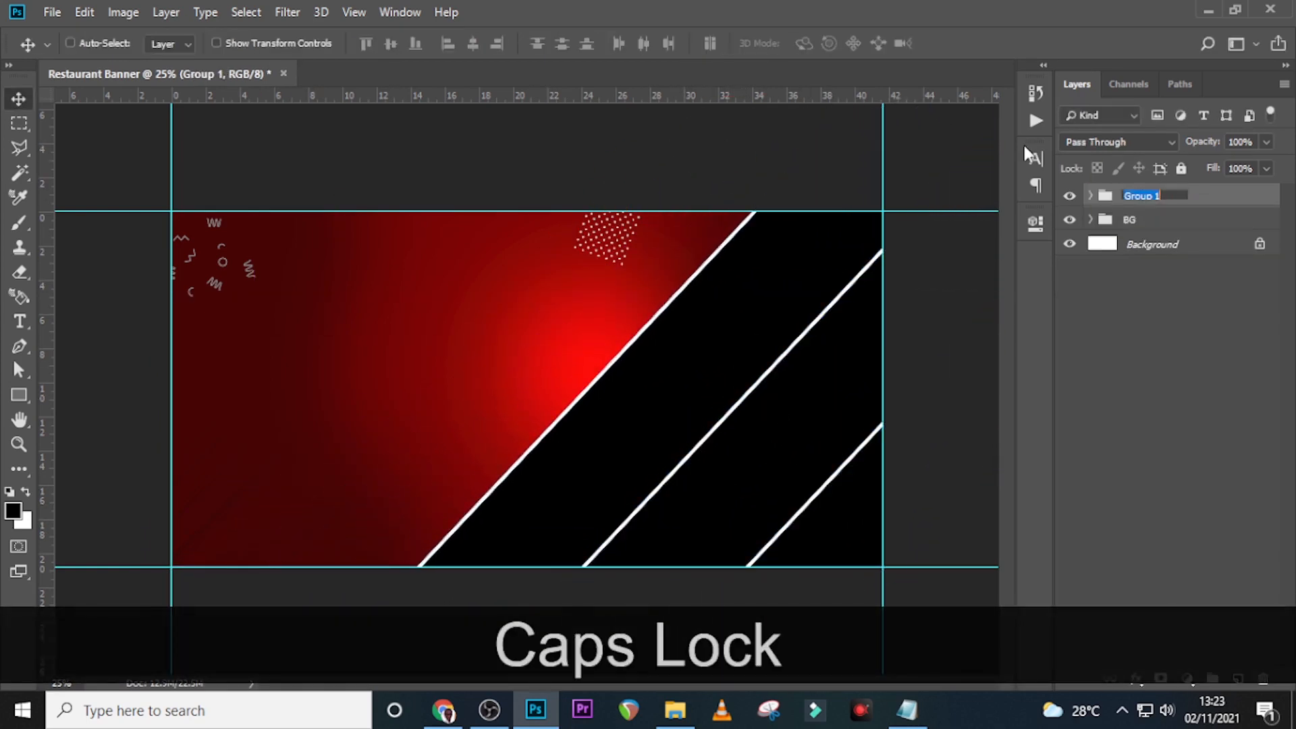
text(bars)
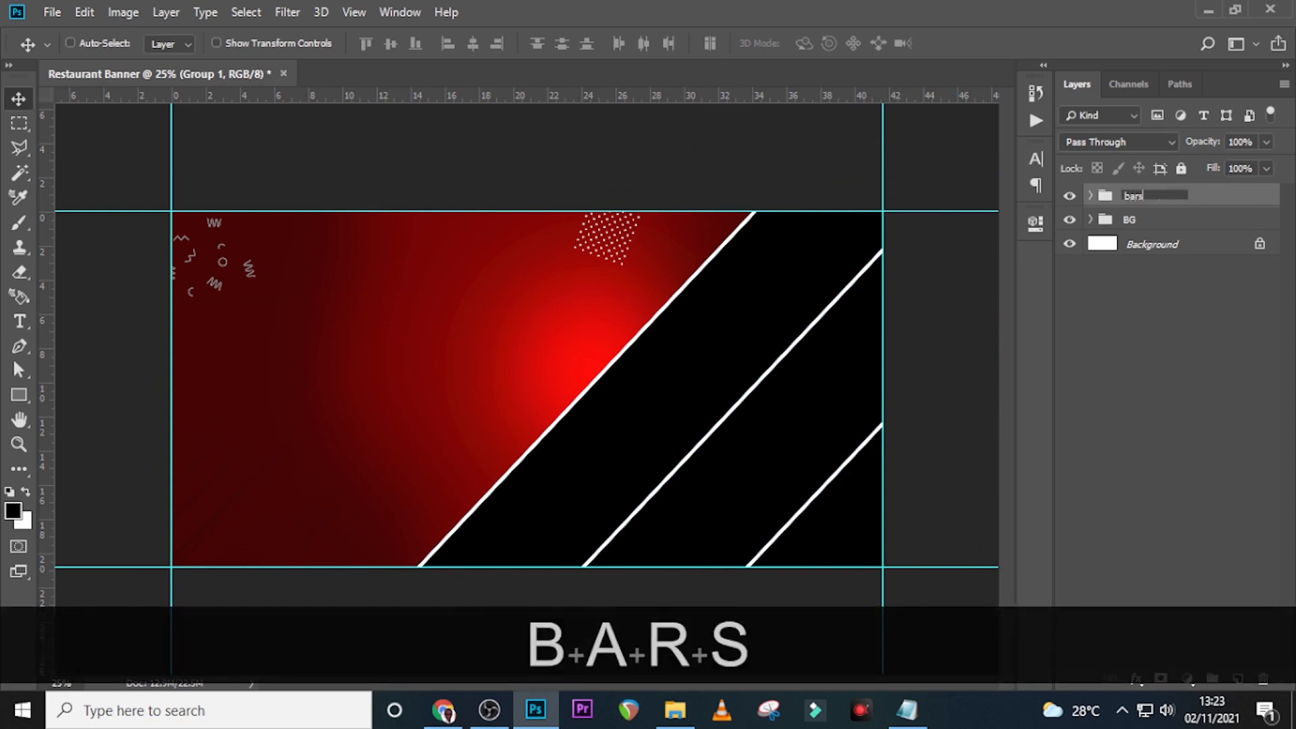
key(Return)
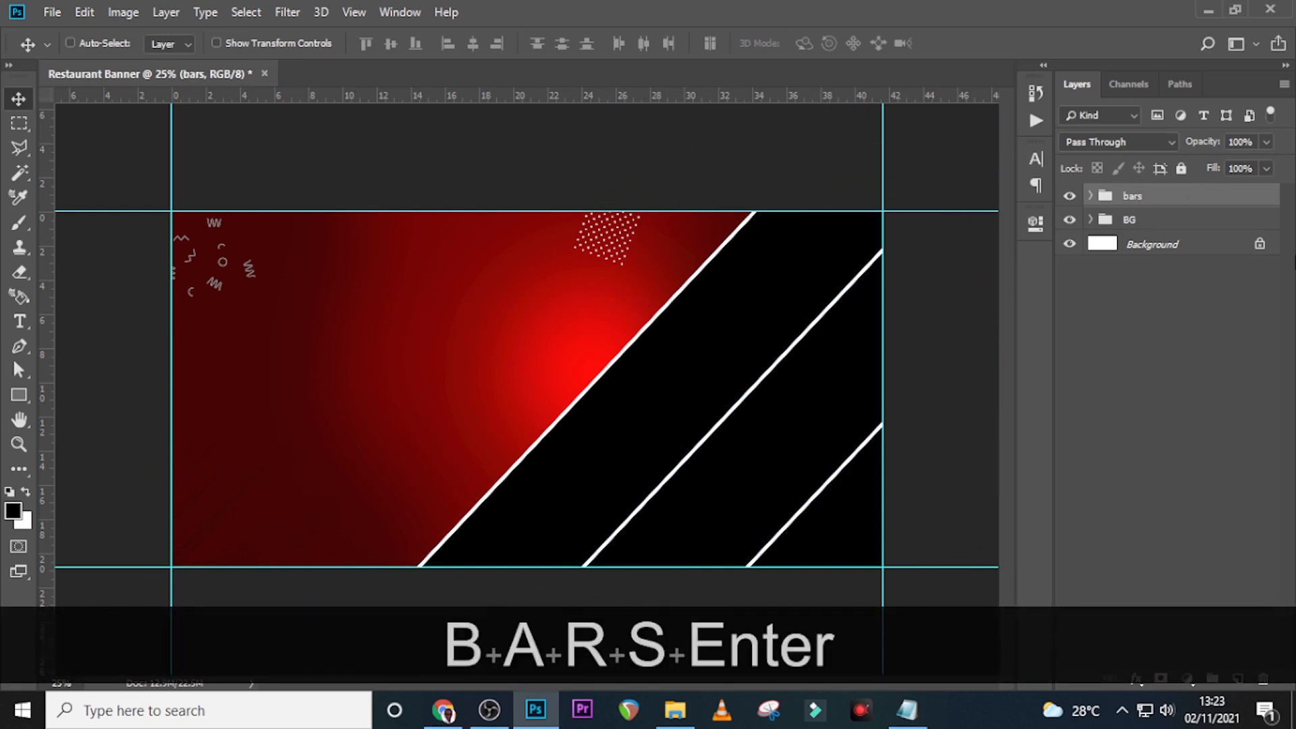
Step: Place pngegg (19).png over the right side of the banner and clip the steak image to the bars group
click(675, 709)
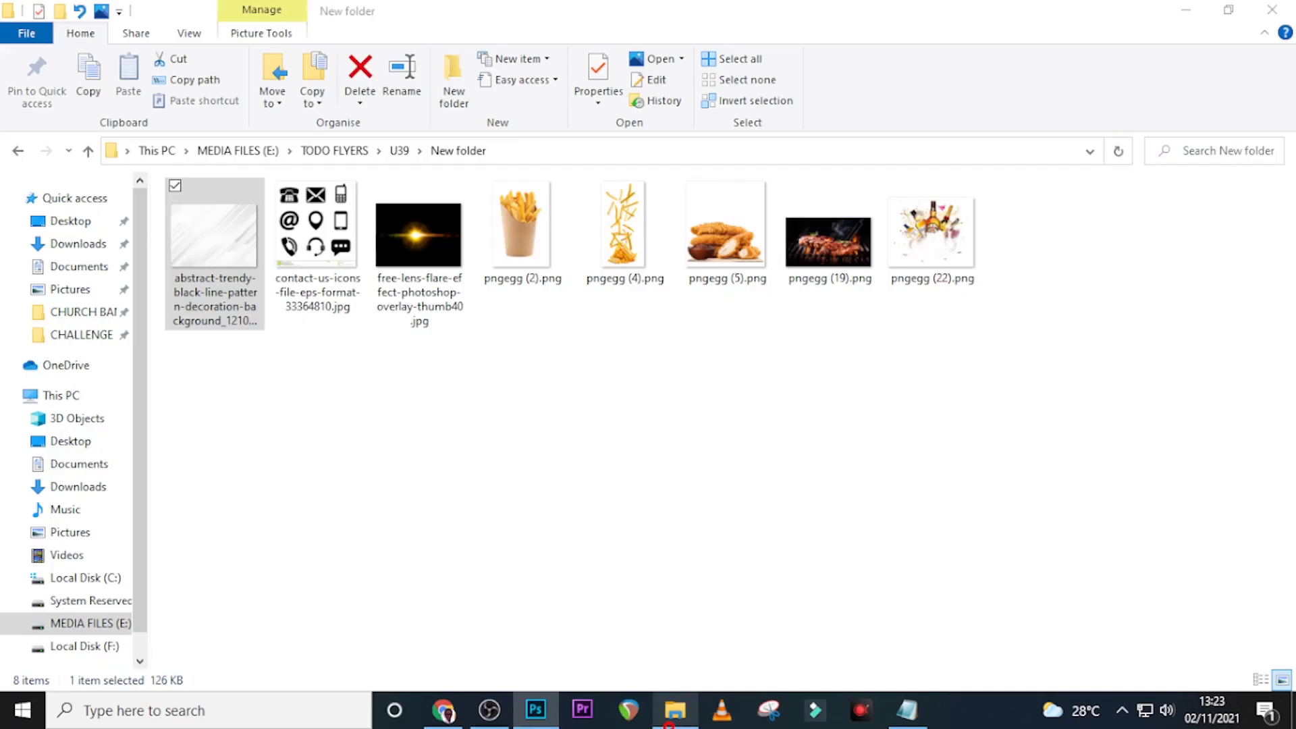
drag(826, 258, 825, 554)
drag(701, 434, 827, 432)
key(Return)
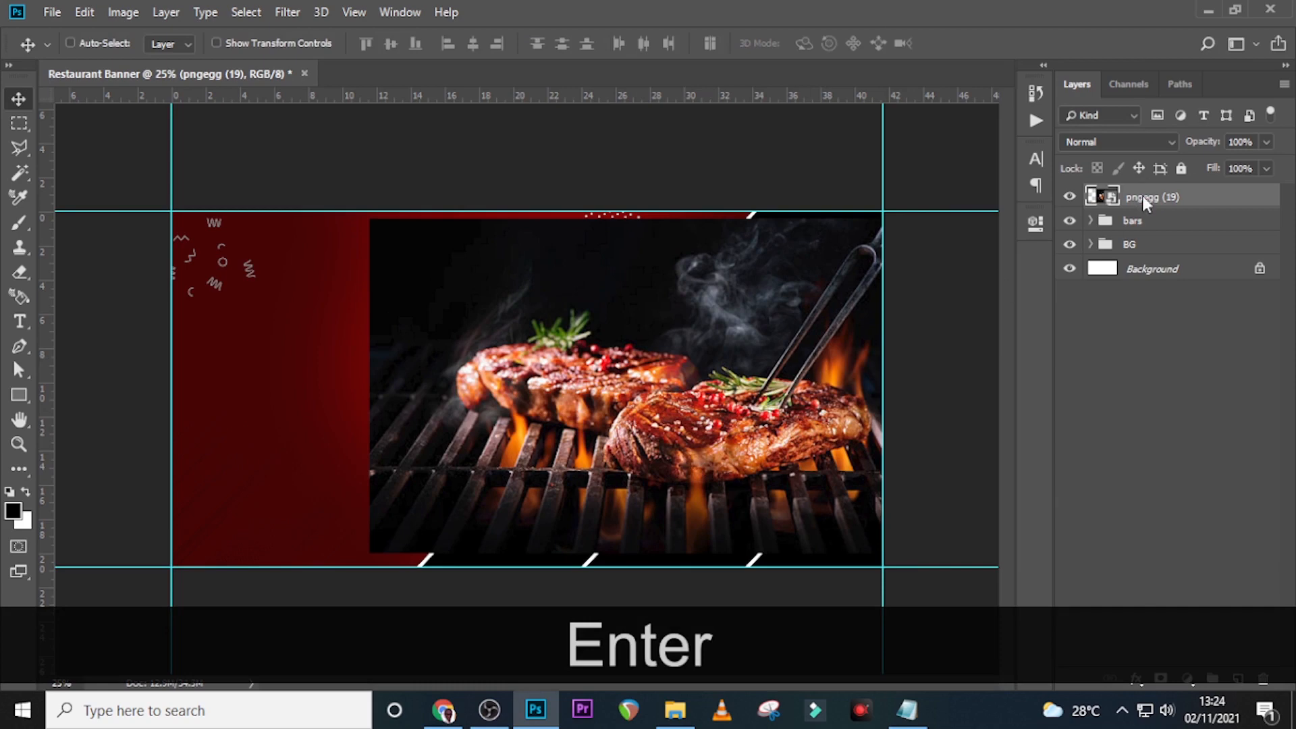
right_click(1142, 196)
click(954, 397)
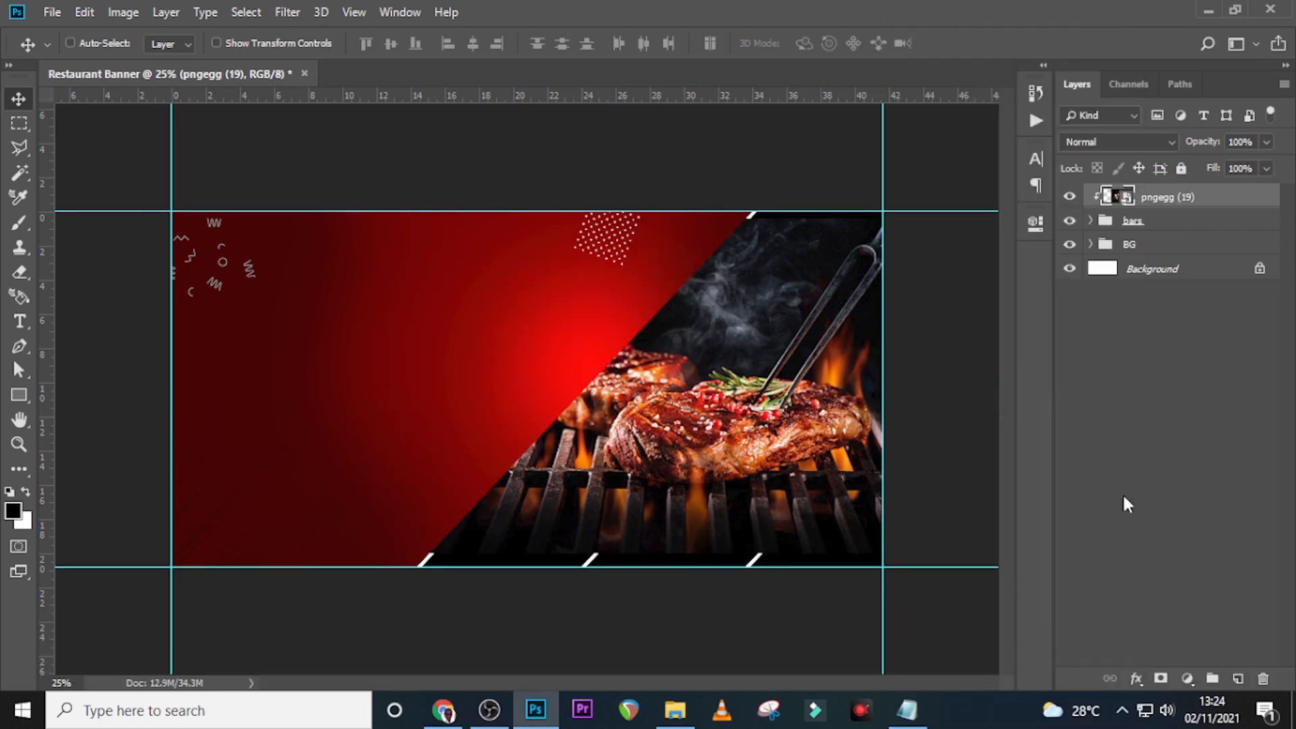
Step: Add a layer mask to the steak image and set the Brush's foreground colour to black (000000)
click(1160, 679)
key(b)
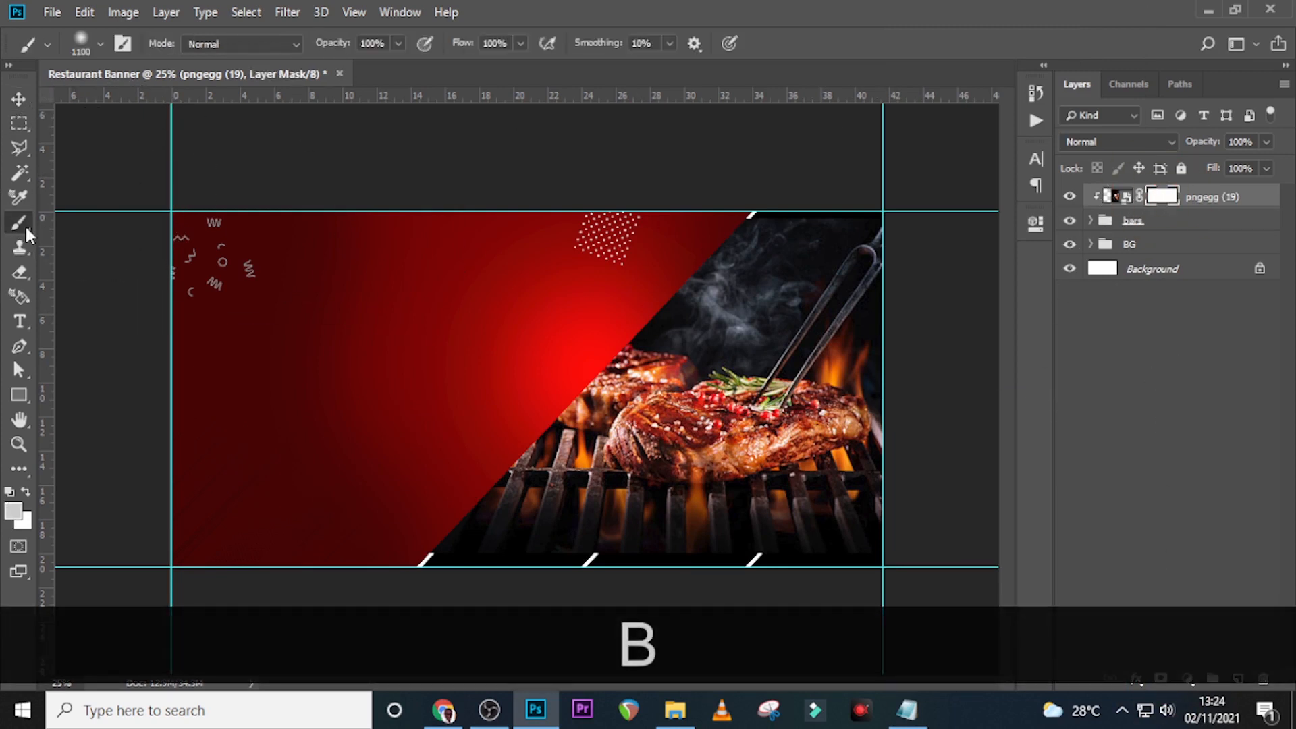
click(15, 513)
click(793, 466)
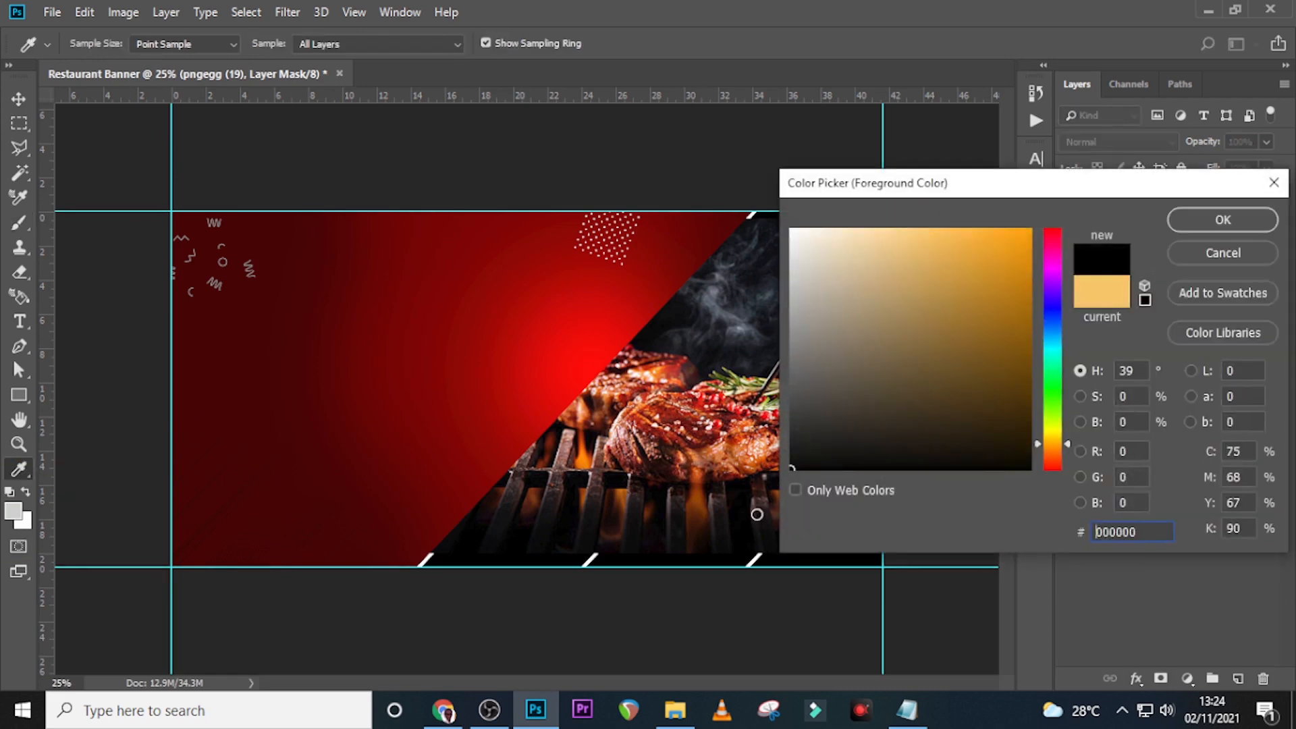
click(1191, 223)
Step: Reduce the brush to 300 px and paint black on the mask along the steak image's top and bottom edges to fade them
key(bracketleft)
key(bracketleft)
key(bracketleft)
key(bracketleft)
key(bracketleft)
key(bracketleft)
key(bracketleft)
key(bracketleft)
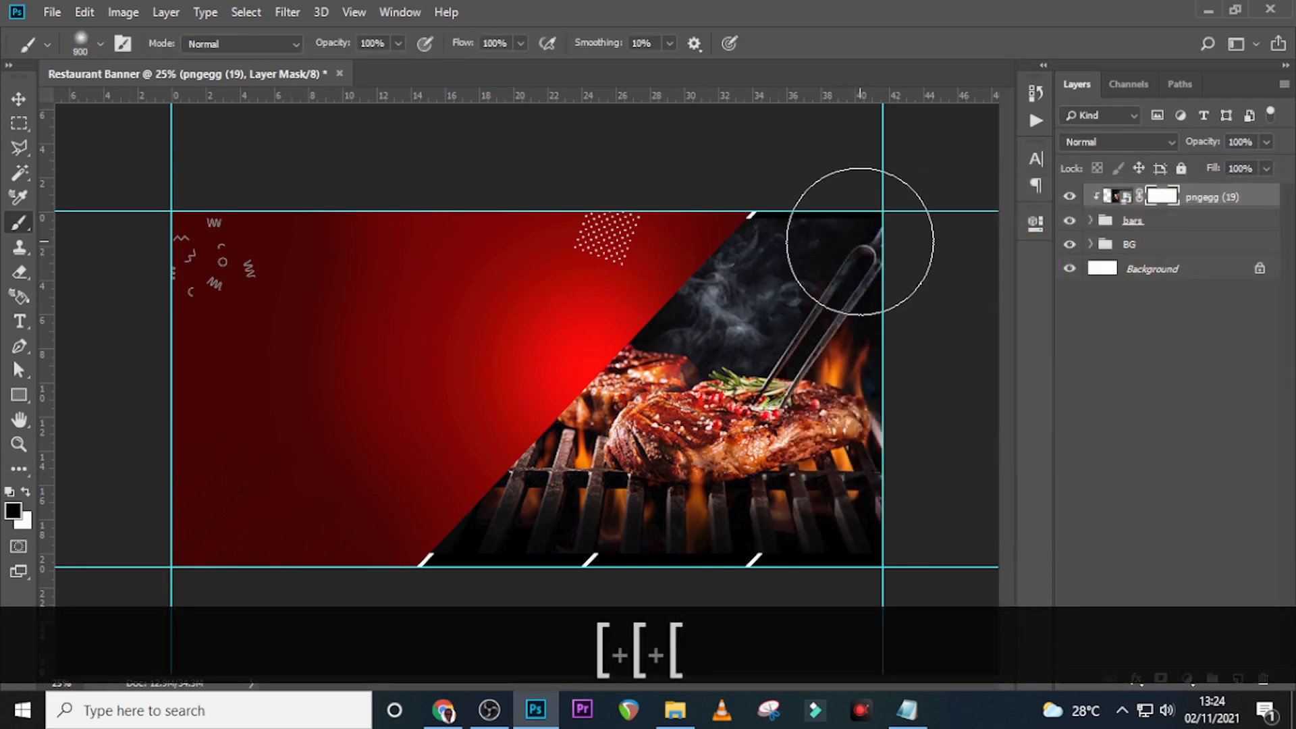
mouse_move(778, 220)
mouse_down()
mouse_move(733, 219)
mouse_move(865, 236)
mouse_up()
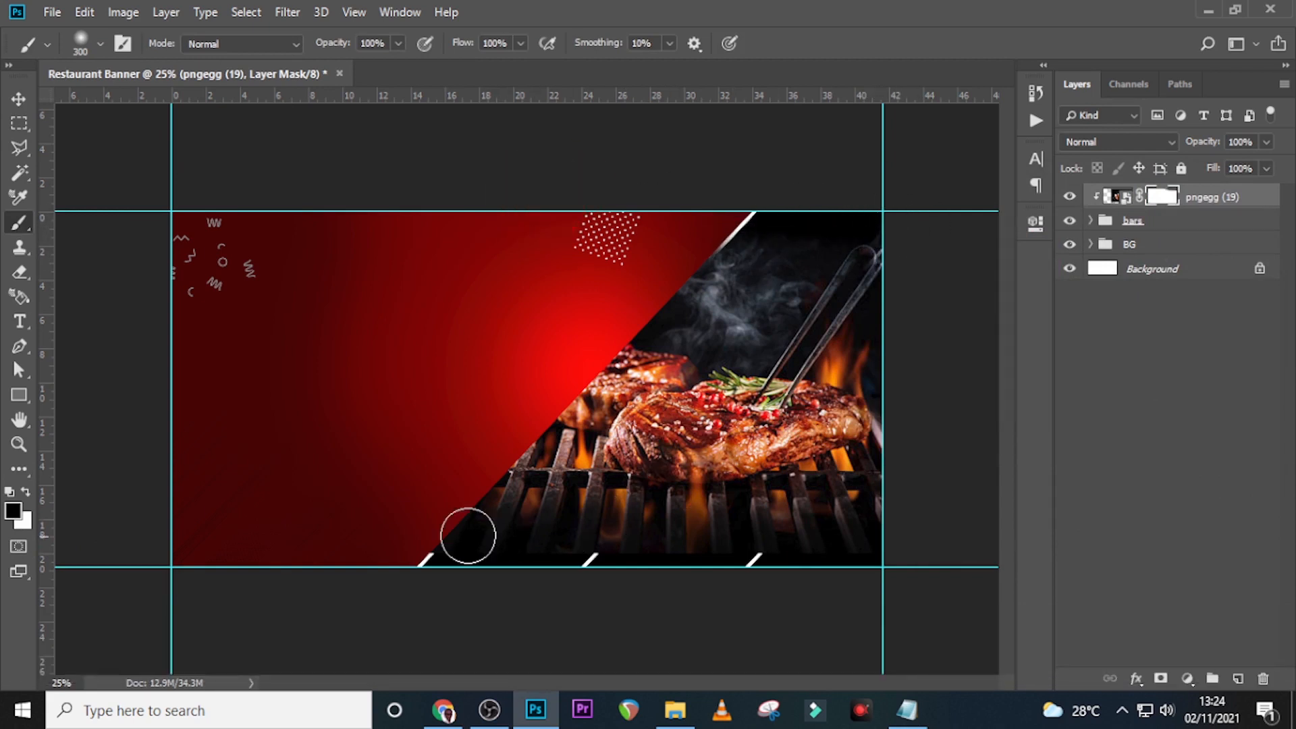
drag(417, 551, 917, 558)
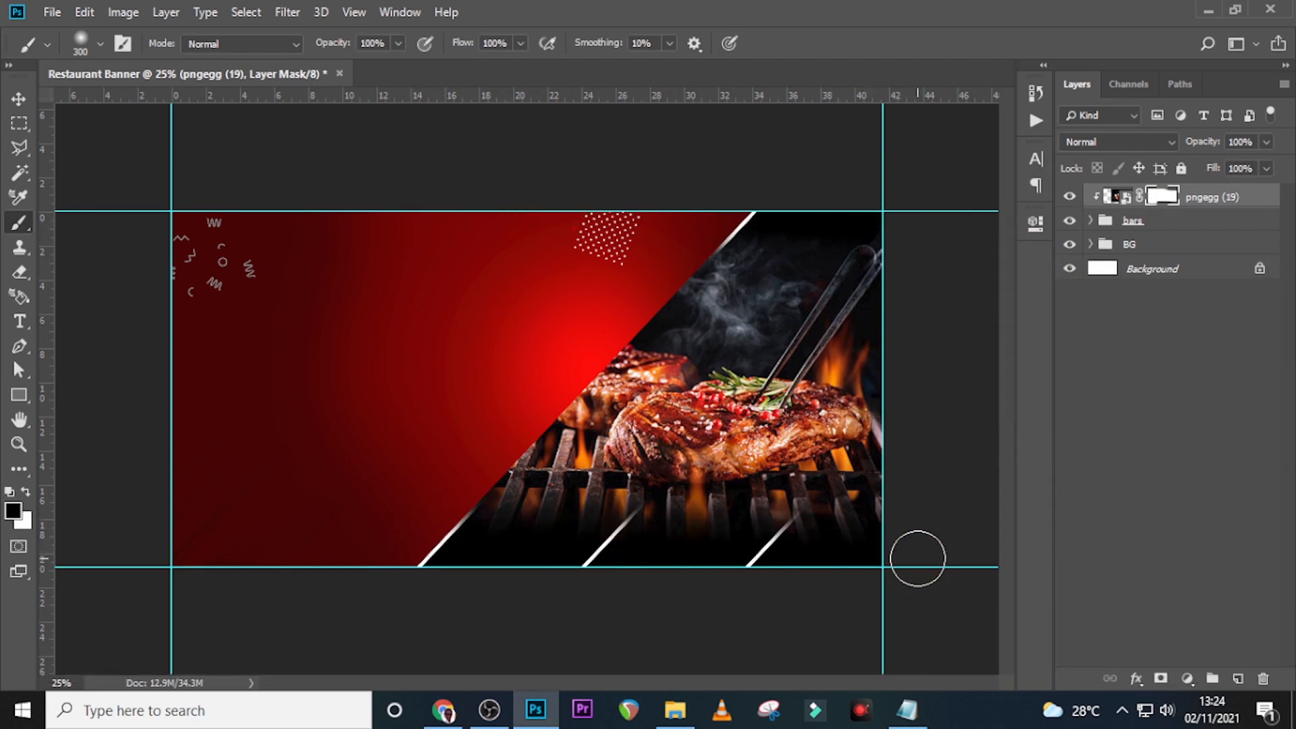
Step: Set the steak layer's blend mode to Lighten and make its image thumbnail active instead of the mask
click(1136, 142)
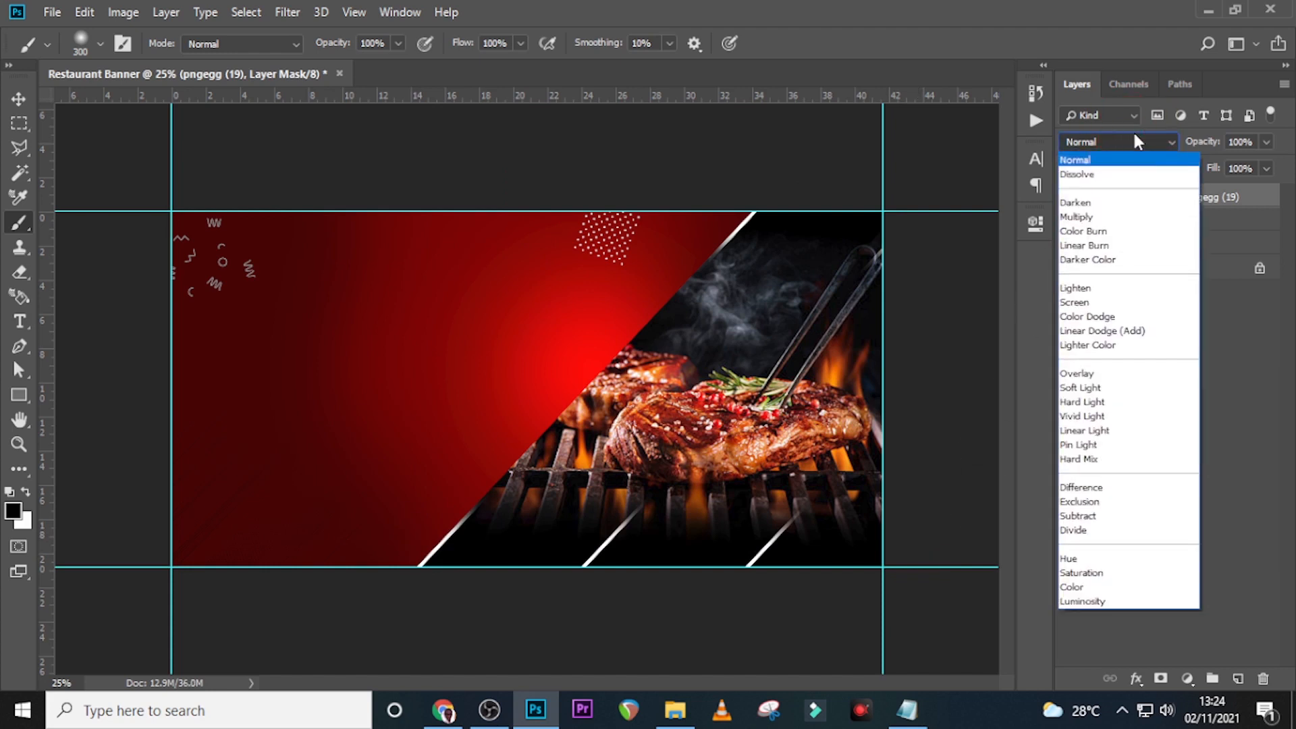
click(1083, 292)
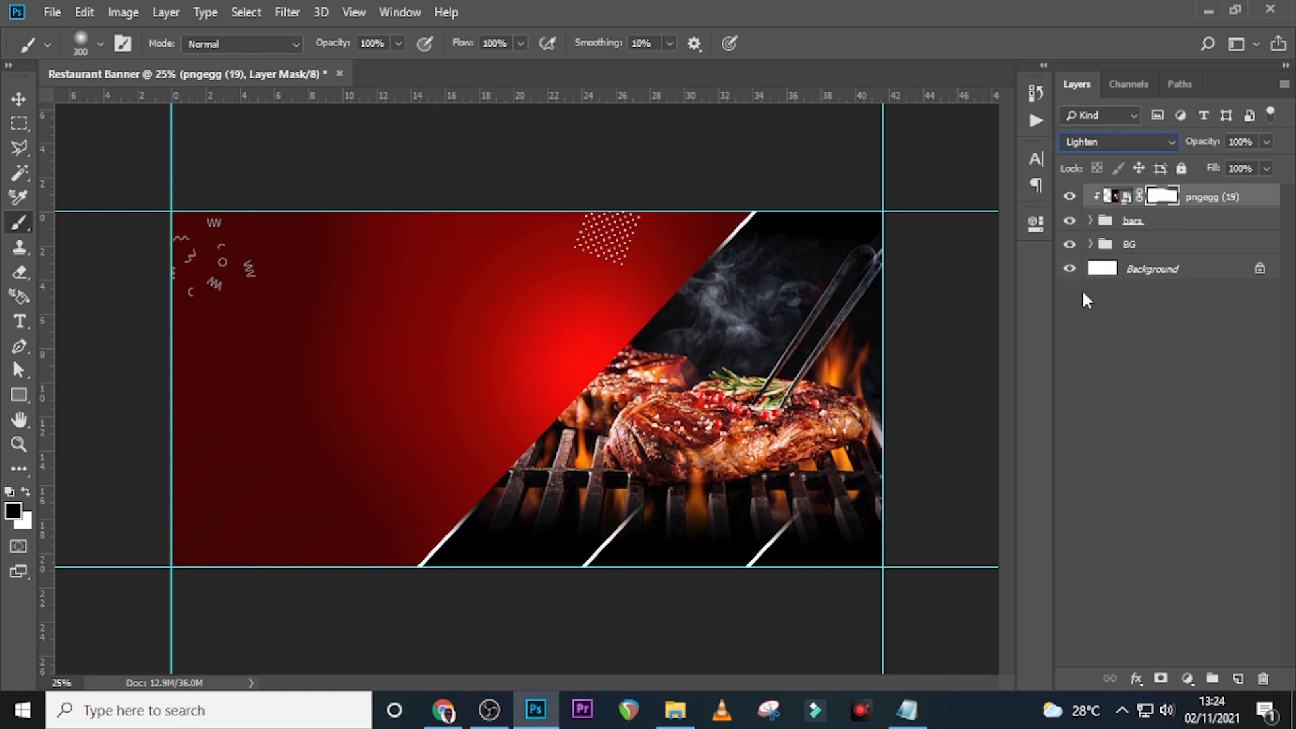
click(1198, 197)
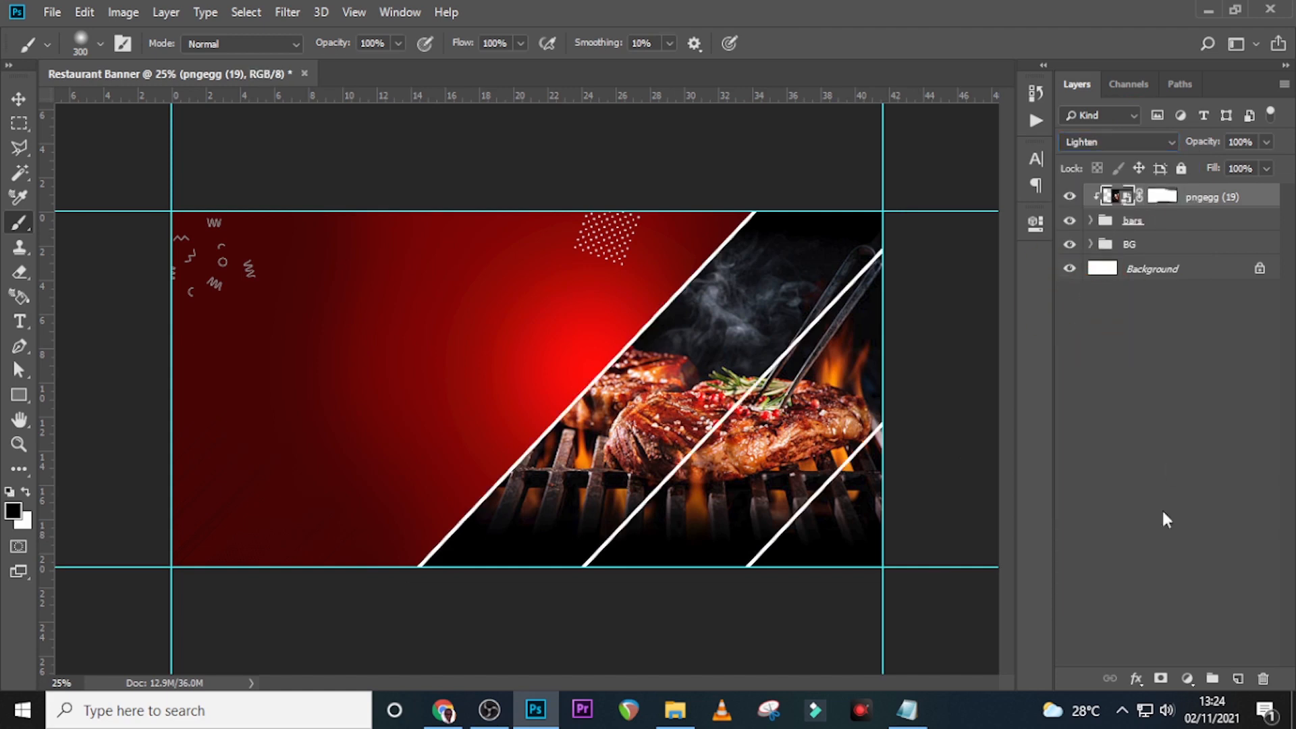
Step: Add a Curves adjustment clipped to the steak image and shift its black point slightly inward to deepen the shadows
click(1182, 682)
click(1209, 437)
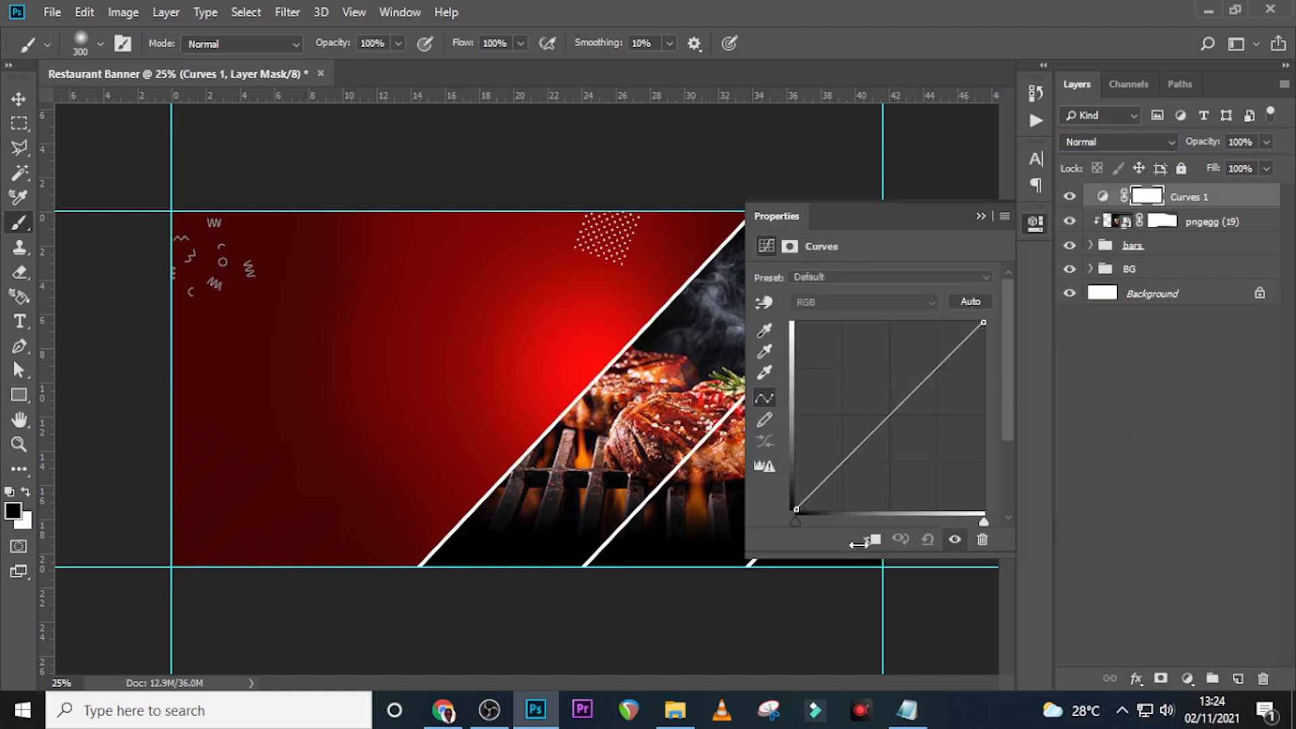
click(880, 544)
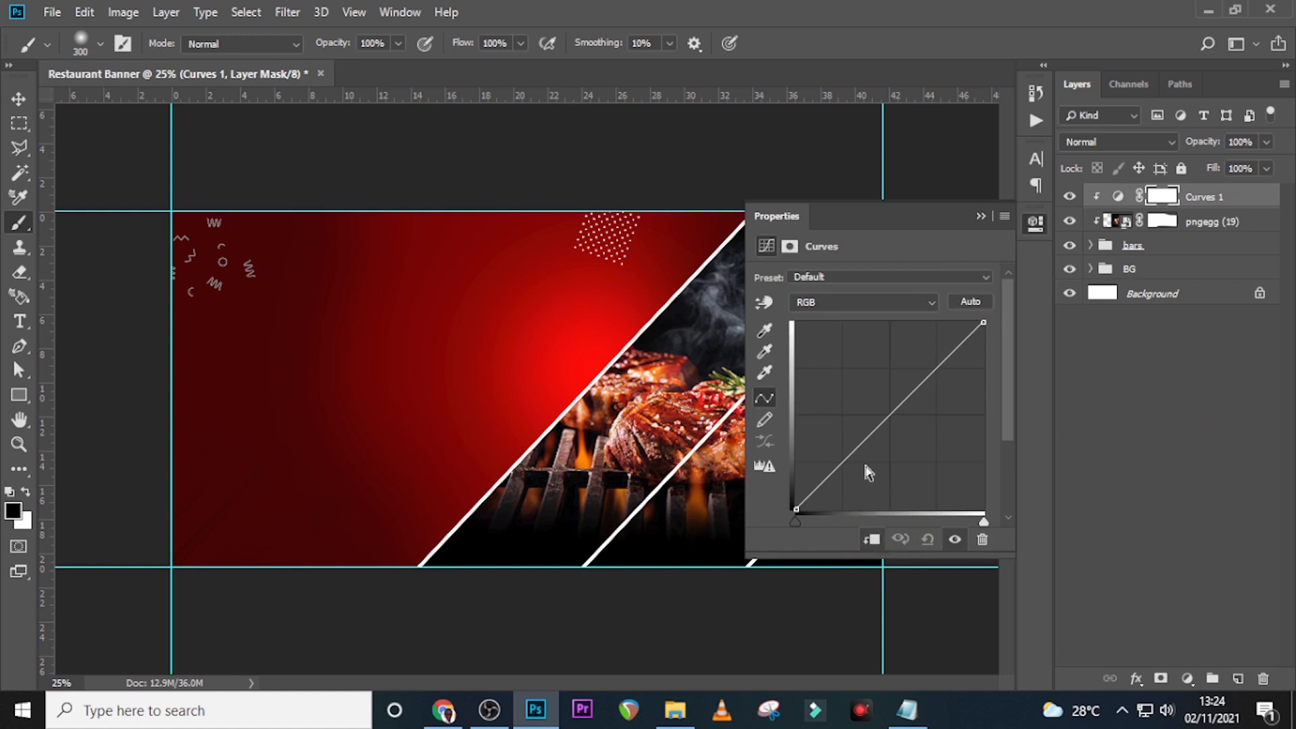
drag(796, 521, 809, 519)
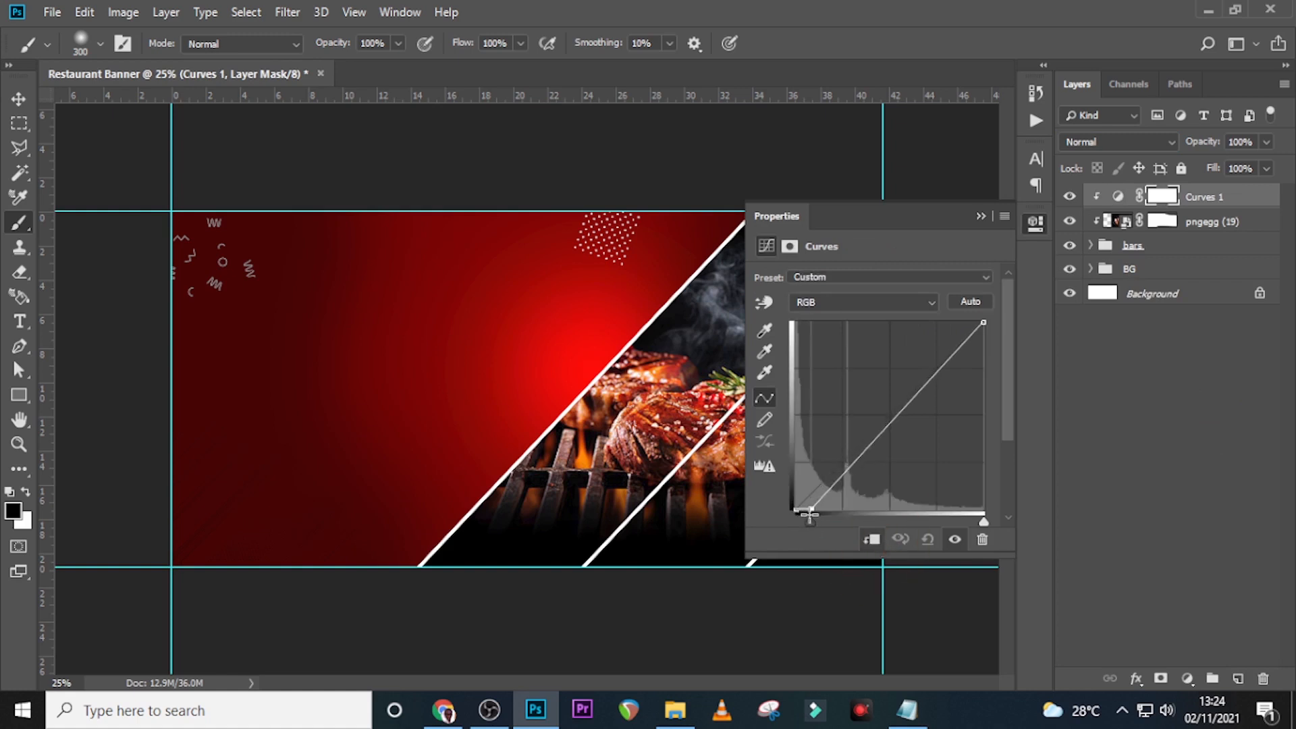
click(981, 217)
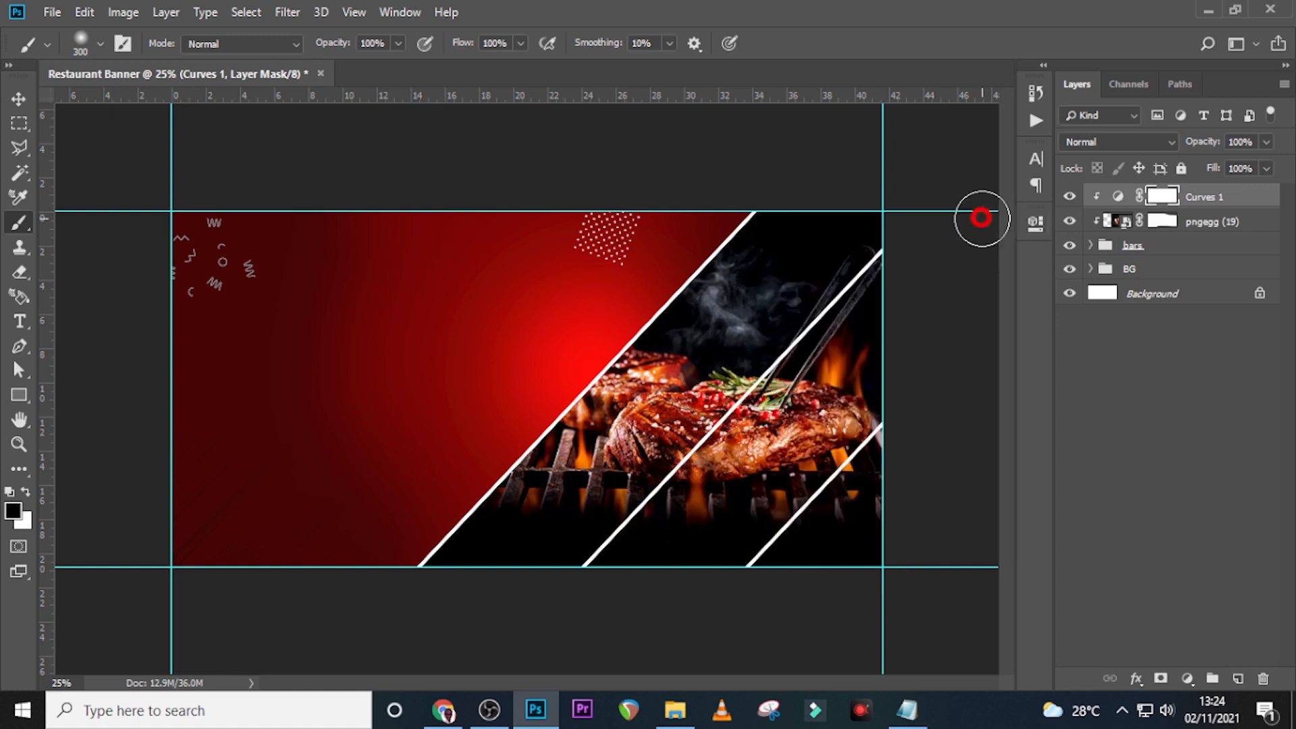
Step: Move the steak image further right and transform it to 92.98% width and 109.05% height, fitting the view to the canvas
click(1214, 221)
key(v)
key(shift)
drag(722, 367, 766, 367)
key(ctrl+0)
key(ctrl+t)
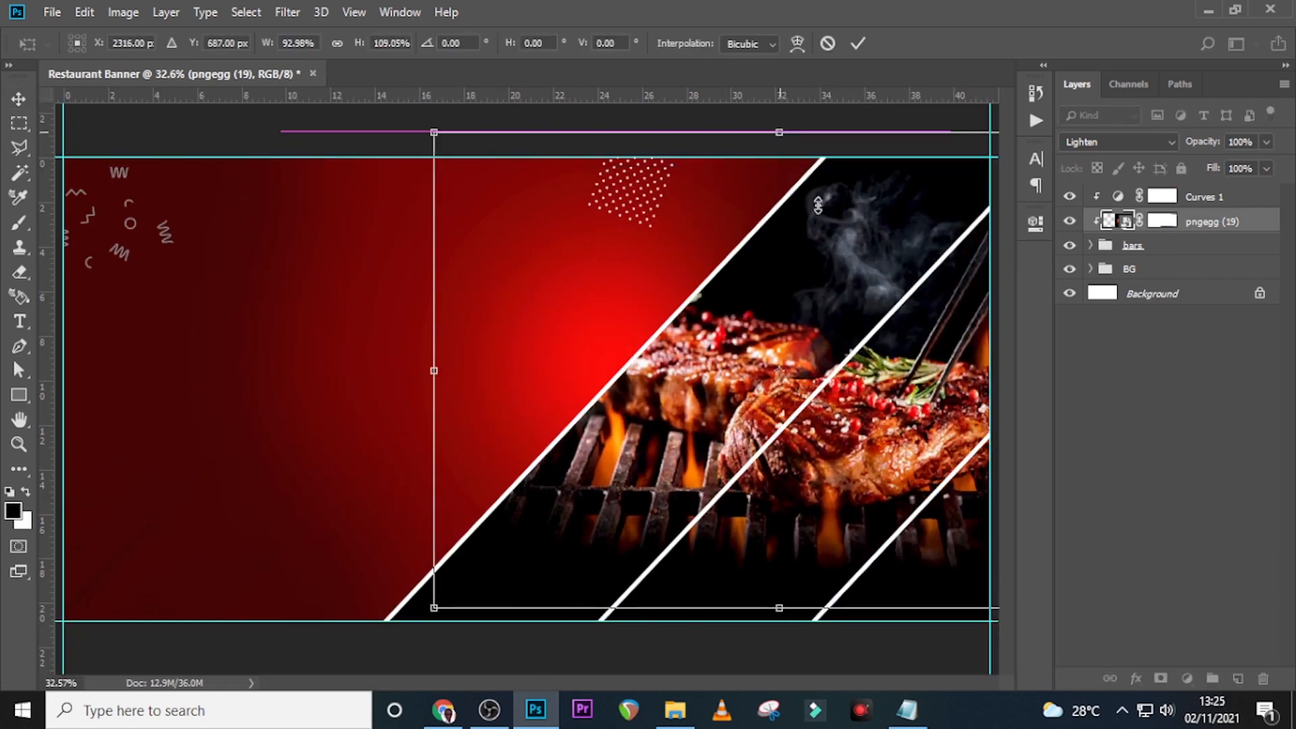
key(Return)
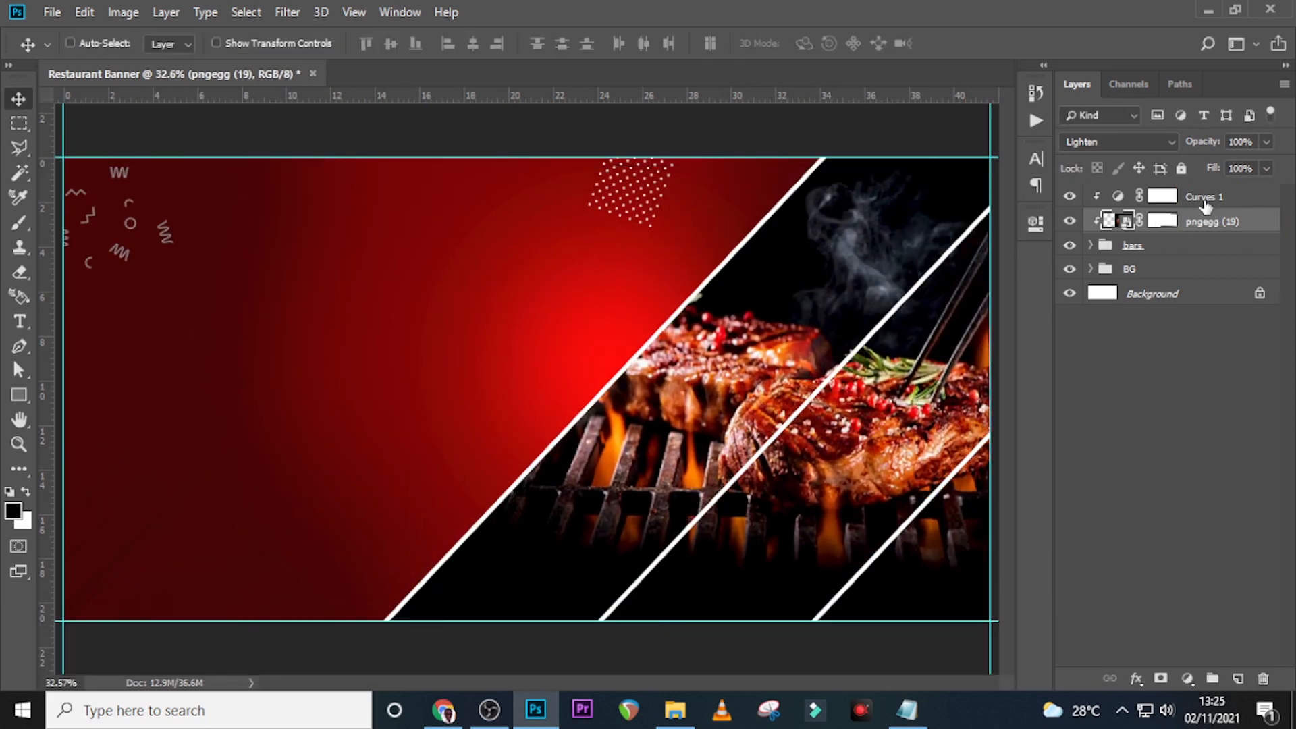
Step: Place pngegg (22).png above the Curves layer, scaled to 196.75%, with the bottles at the banner's lower centre
click(1205, 203)
click(675, 715)
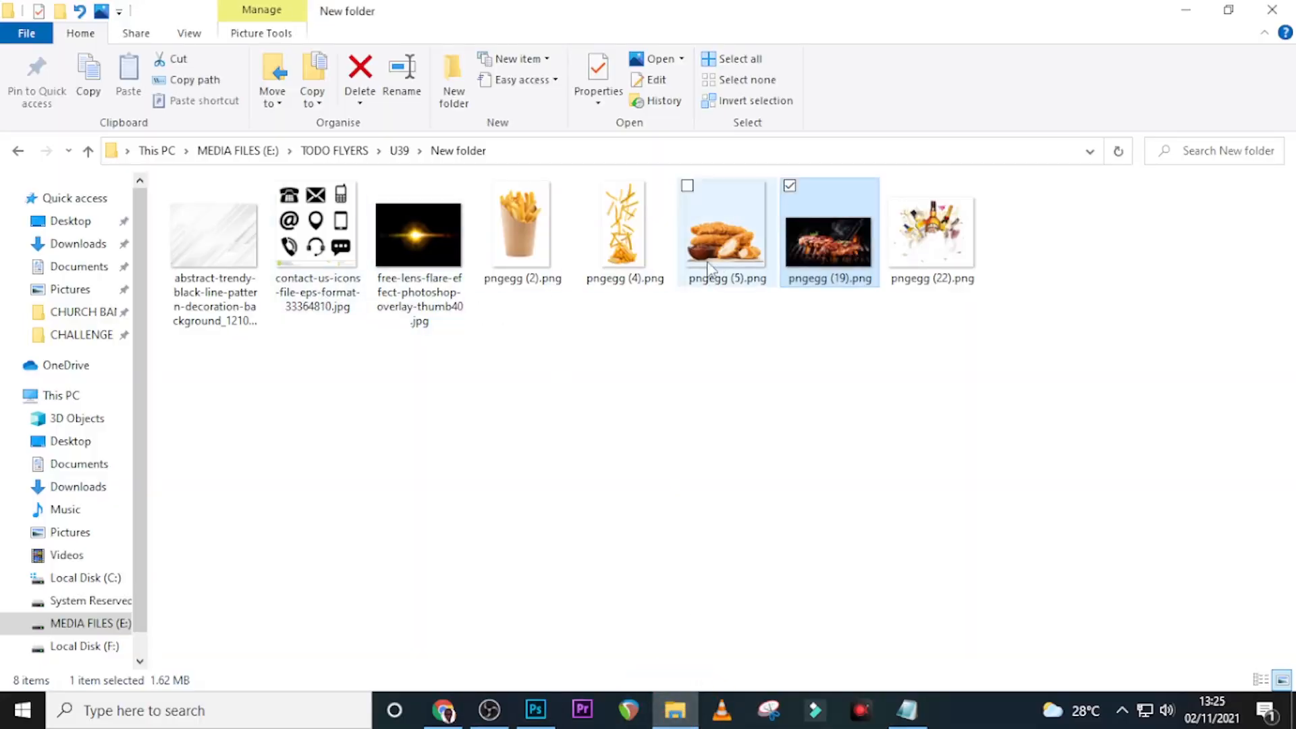
drag(971, 226, 769, 590)
drag(648, 404, 683, 500)
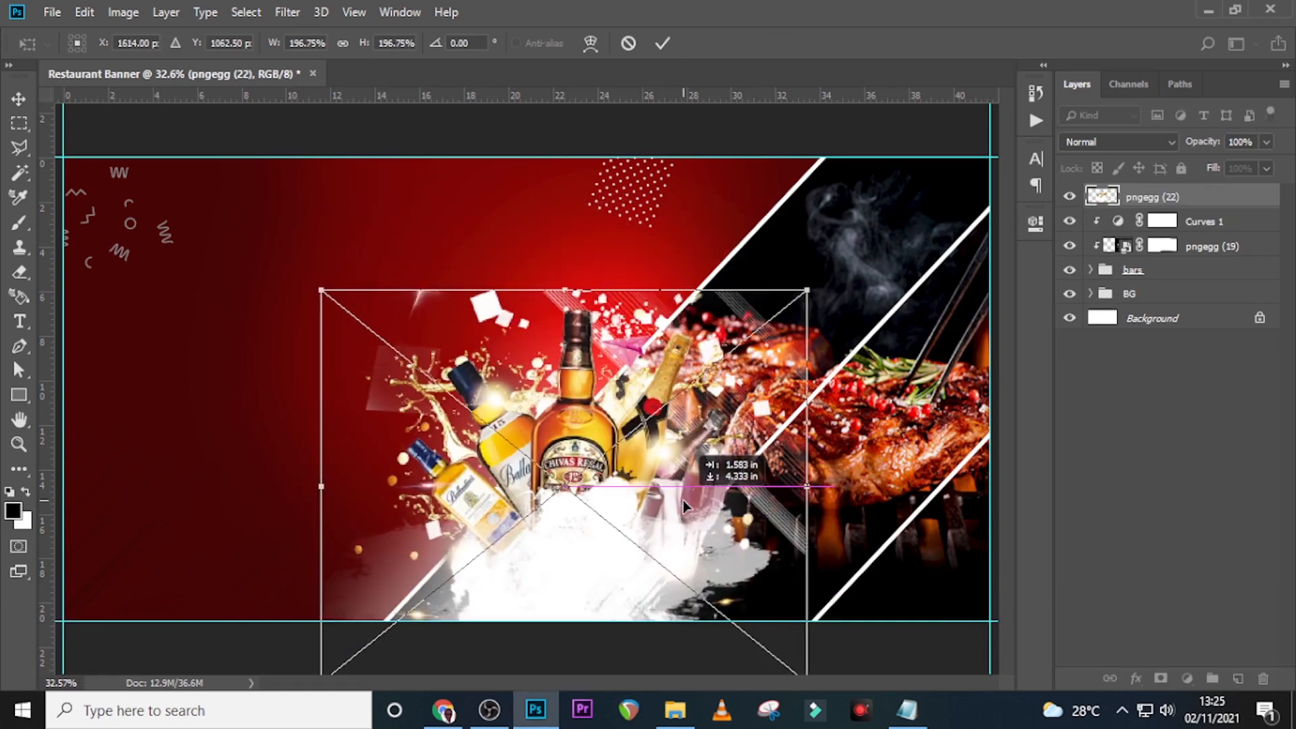
key(Return)
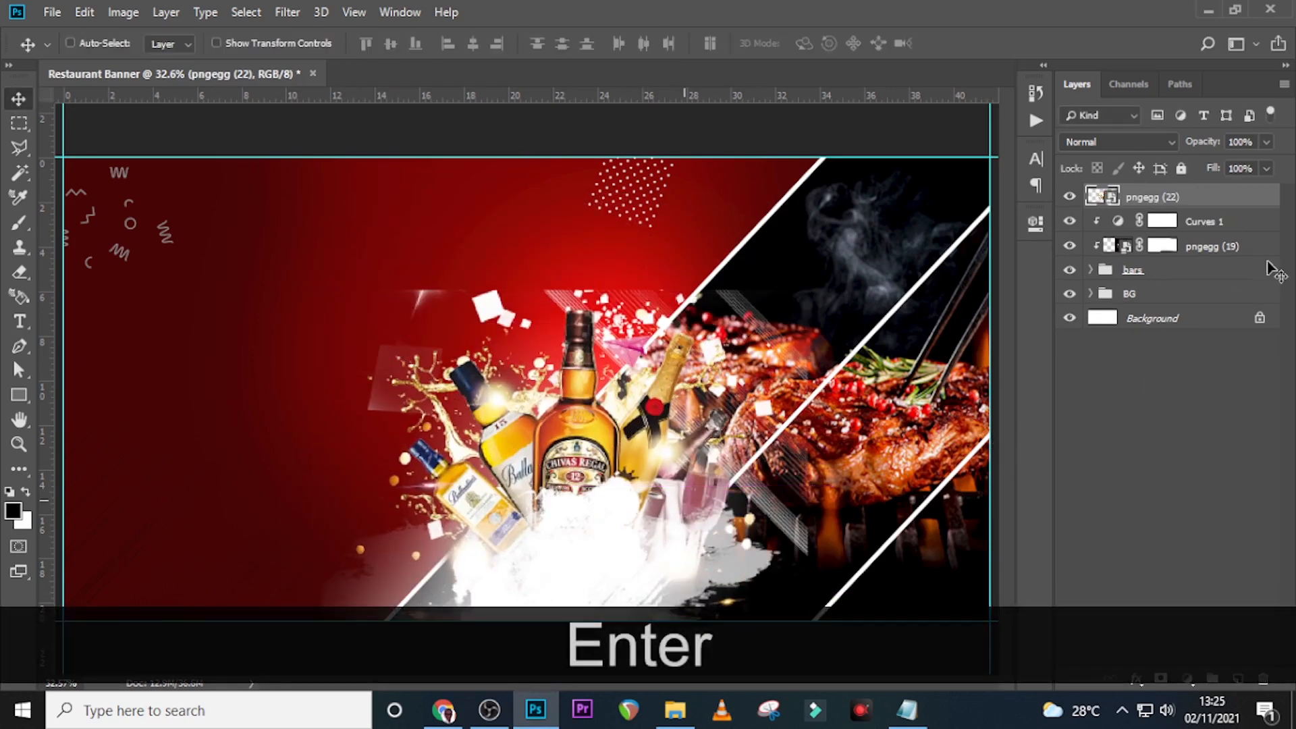
Step: Add a layer mask to the bottles image and paint black with a 300 px brush to fade its right and left edges
click(1161, 678)
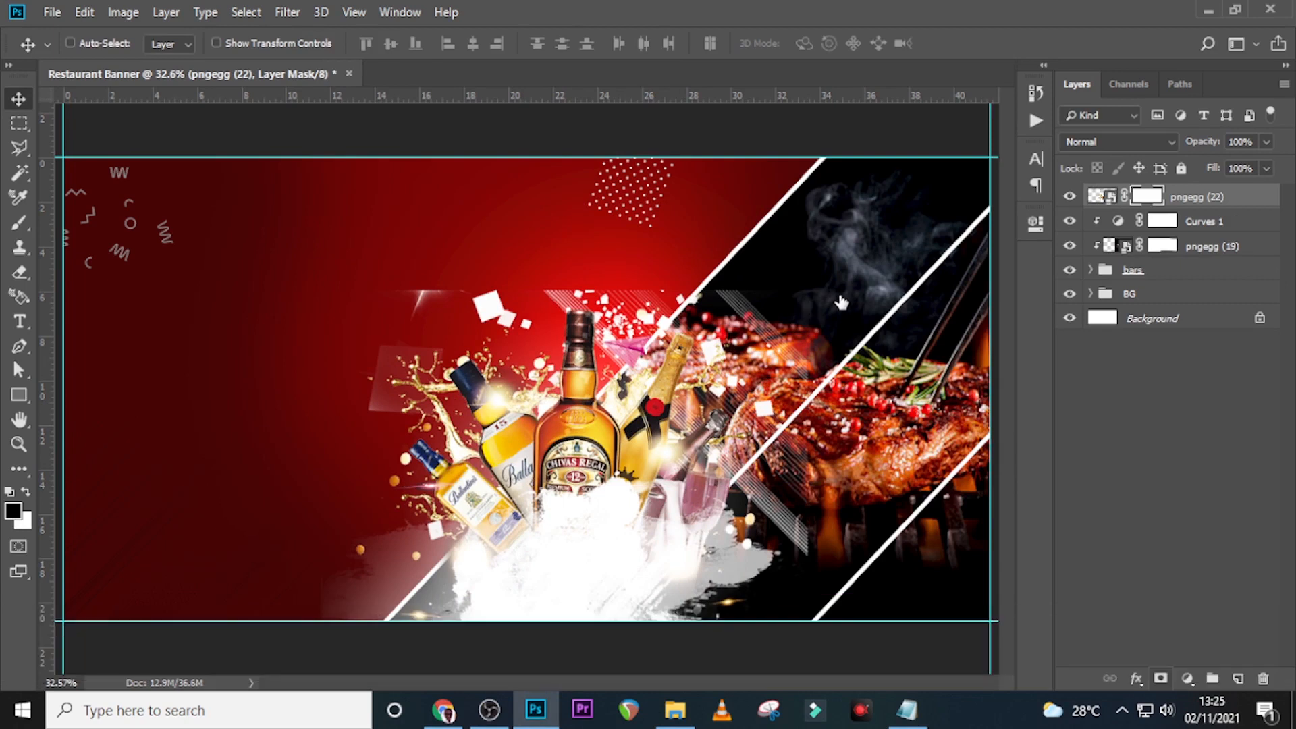
key(b)
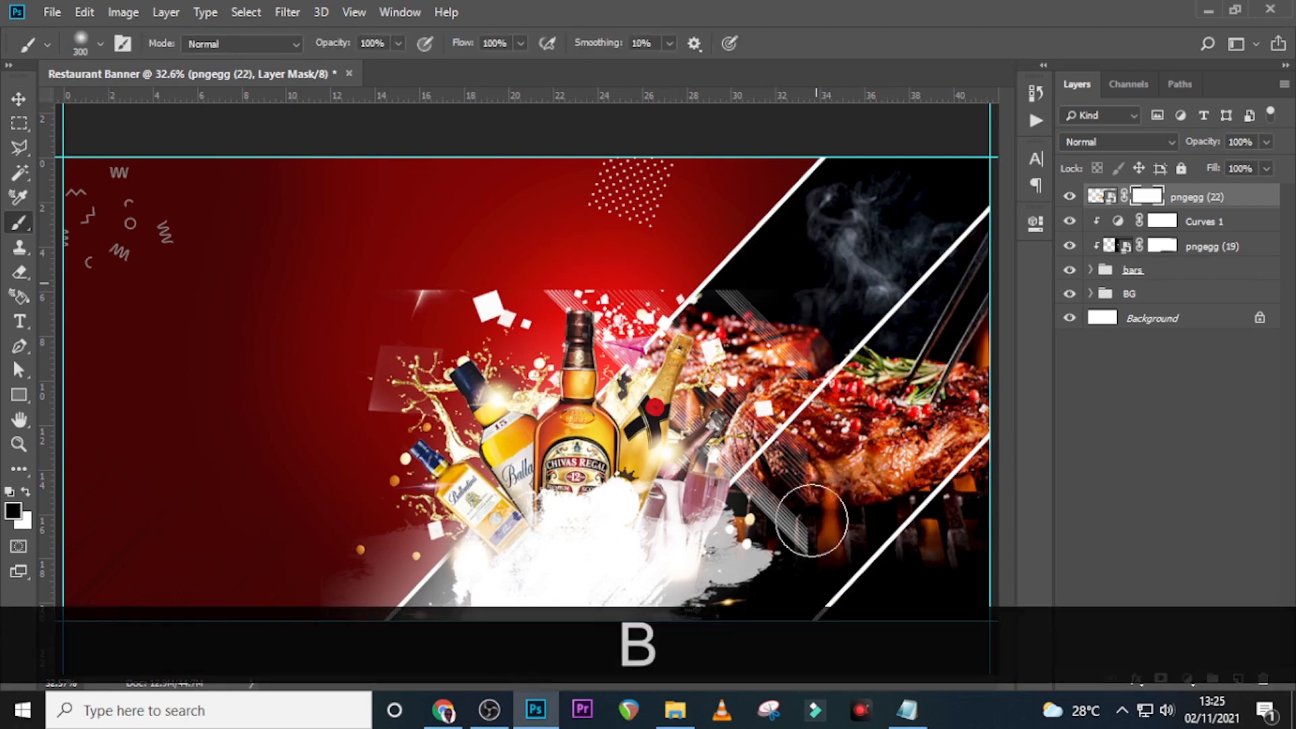
mouse_move(804, 583)
mouse_down()
mouse_move(786, 278)
mouse_move(794, 287)
mouse_move(639, 267)
mouse_up()
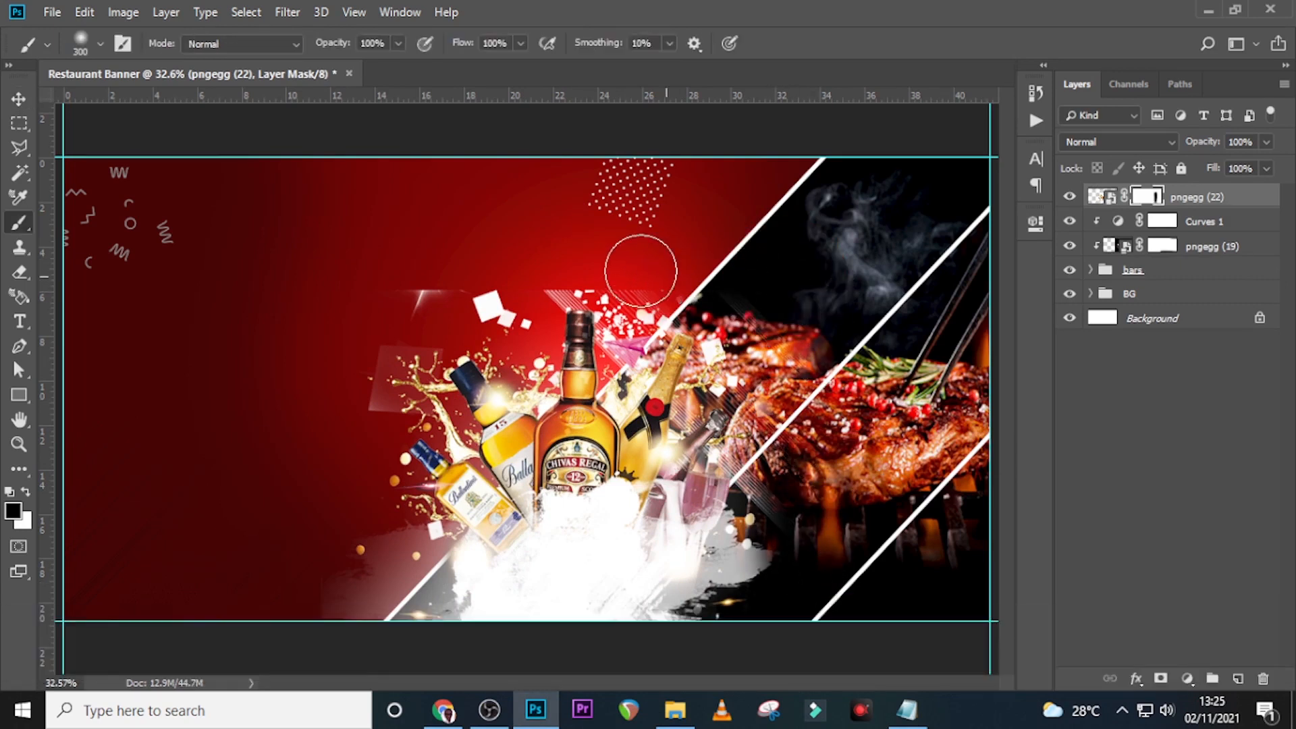
key(ctrl+z)
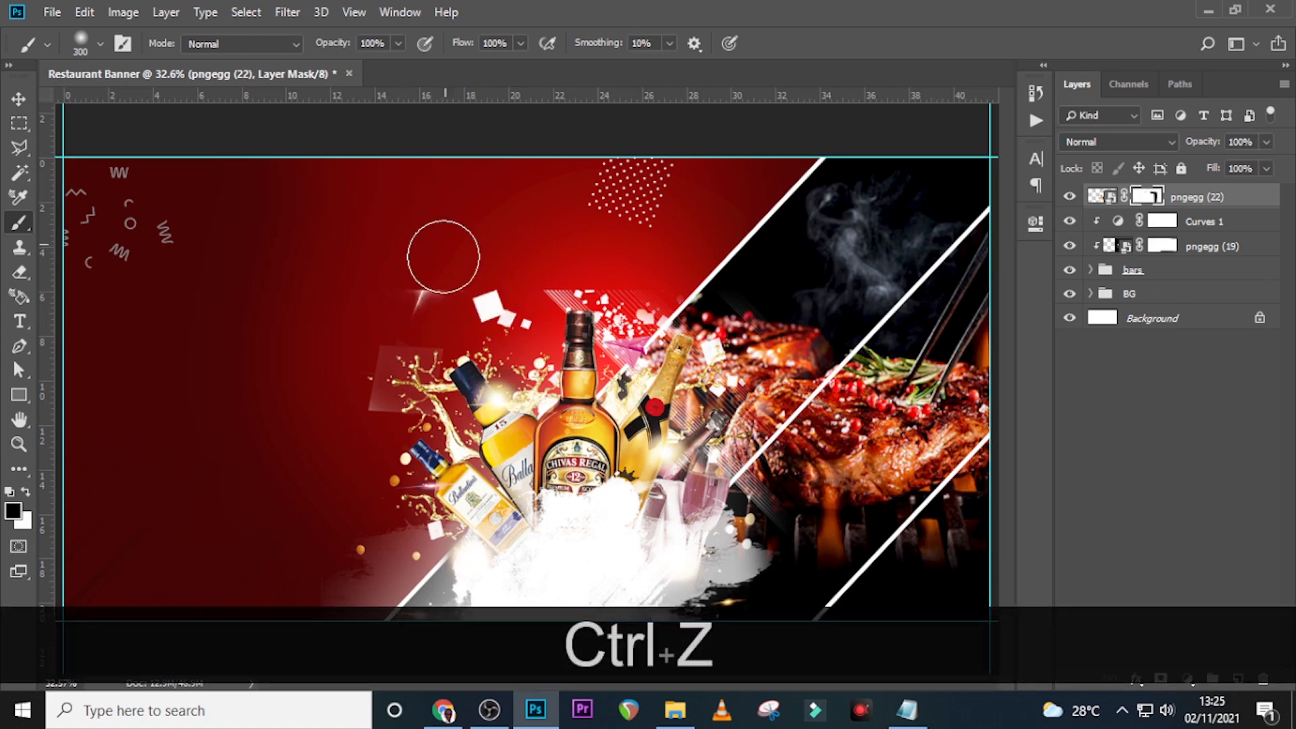
mouse_move(379, 324)
mouse_down()
mouse_move(379, 394)
mouse_move(365, 350)
mouse_move(365, 388)
mouse_up()
mouse_move(342, 586)
mouse_down()
mouse_move(341, 537)
mouse_move(389, 577)
mouse_up()
Step: Reduce the brush to between 90 and 125 px and mask out the leftover striped patches above and right of the bottles
key(bracketleft)
key(bracketleft)
key(bracketleft)
key(bracketleft)
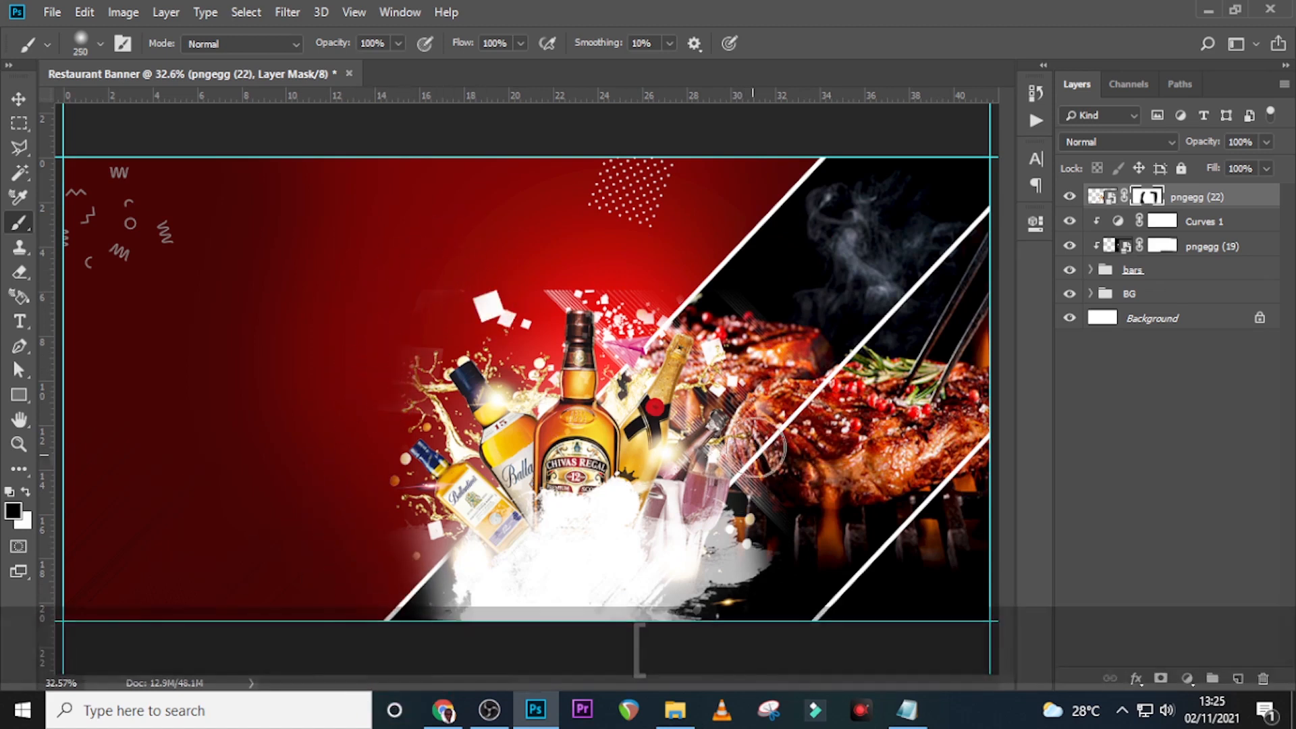
key(bracketleft)
key(bracketleft)
key(bracketleft)
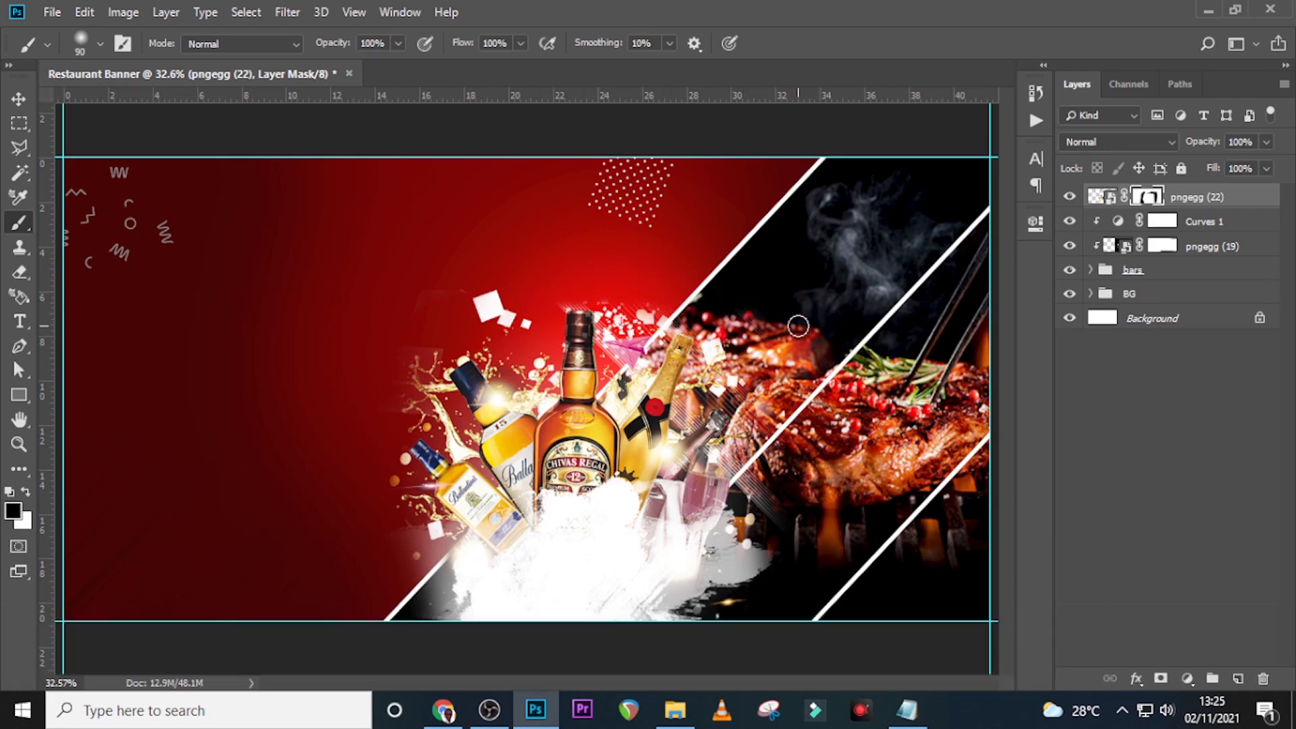
key(bracketright)
key(bracketright)
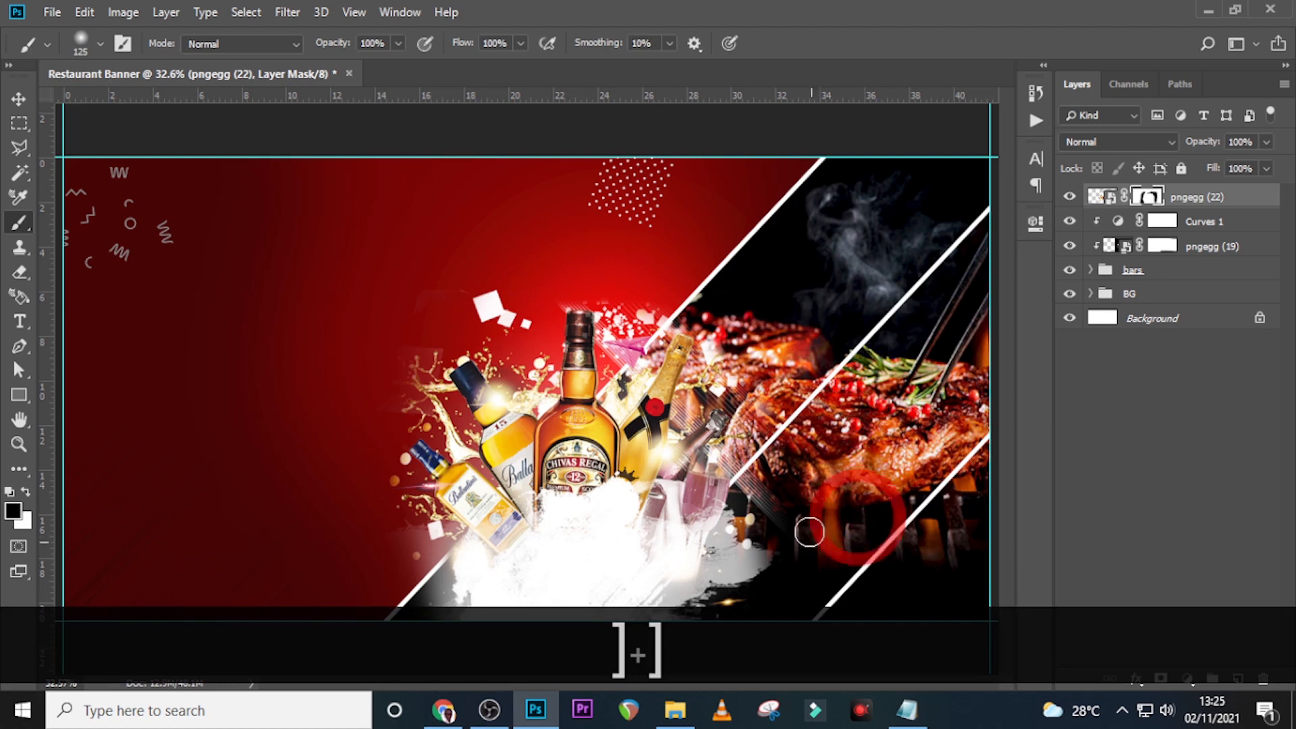
click(802, 591)
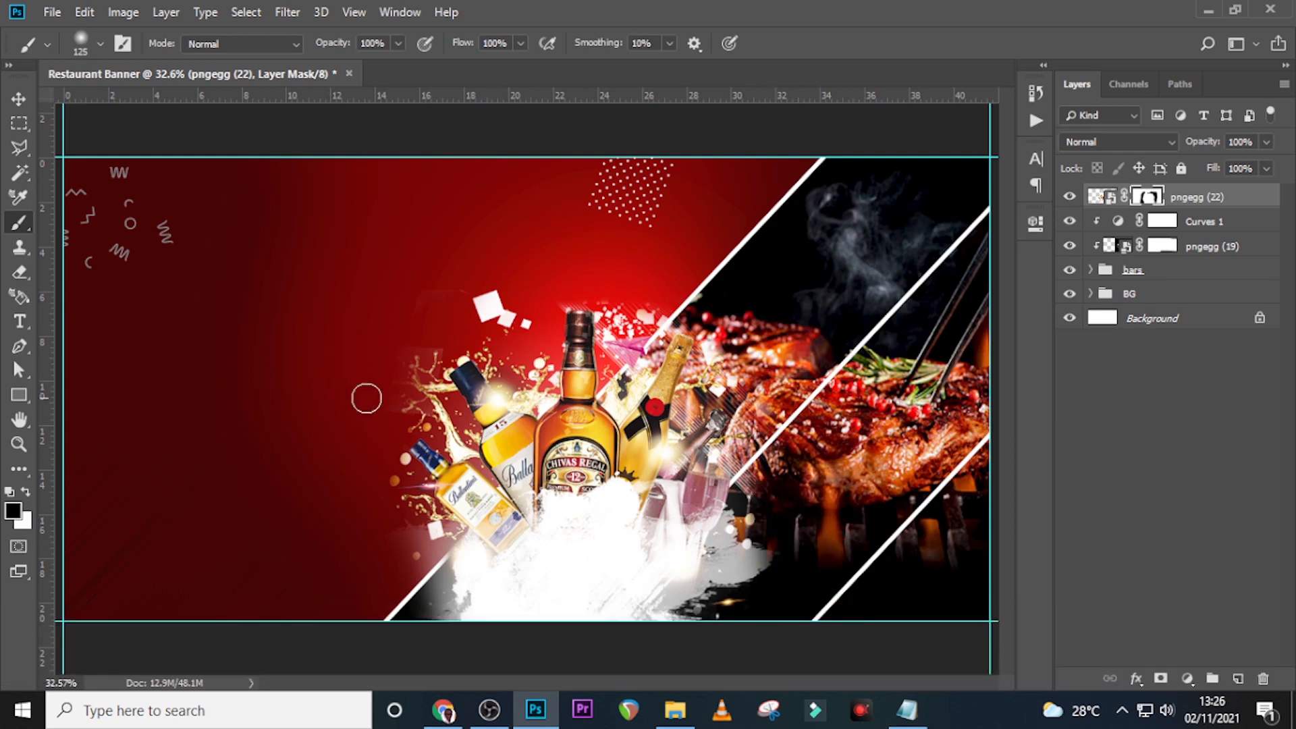
Step: Mask out the faint leftover patch above and left of the bottles, and fit the banner in view
key(x)
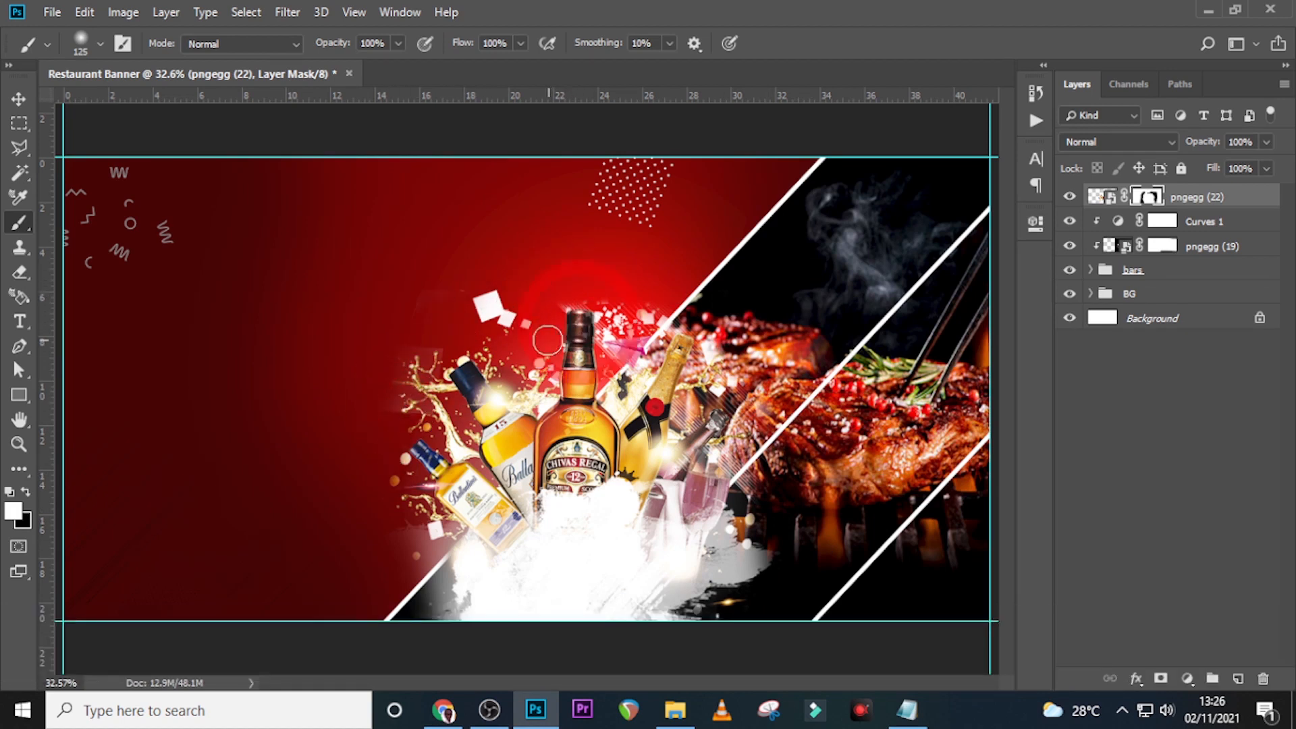
key(x)
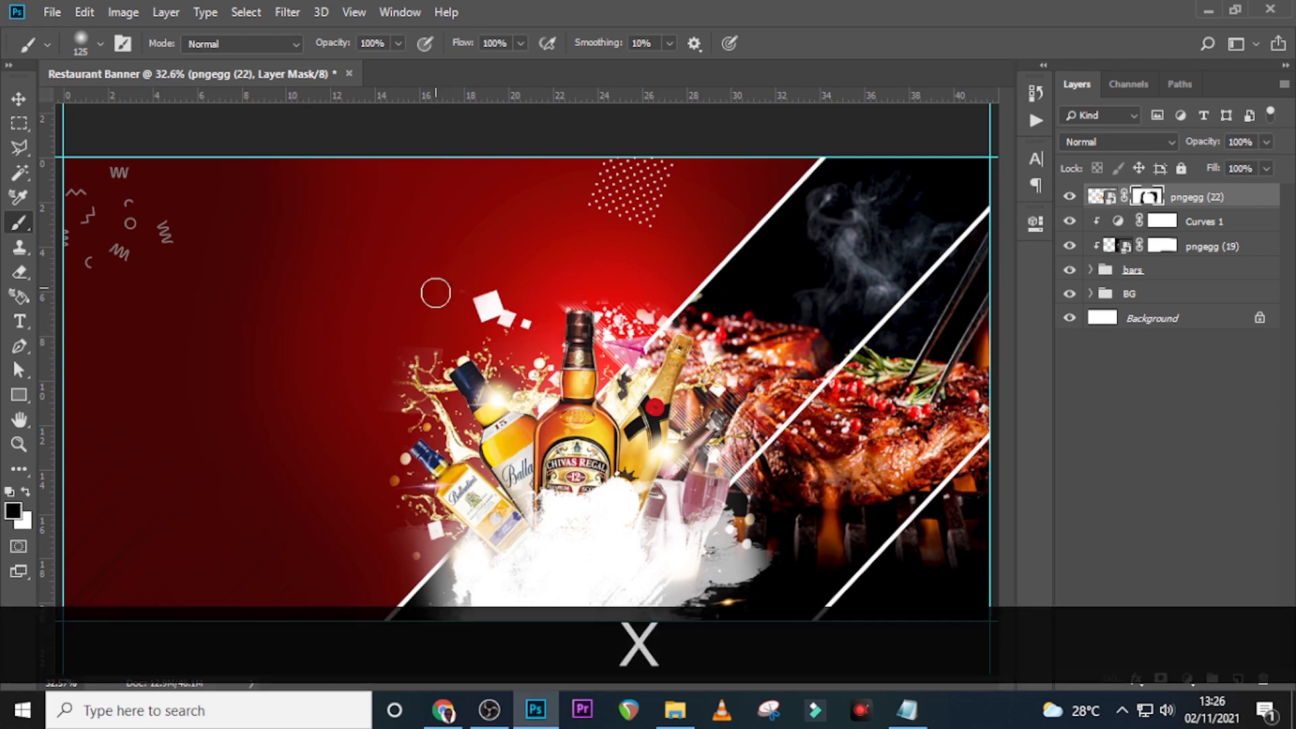
click(419, 320)
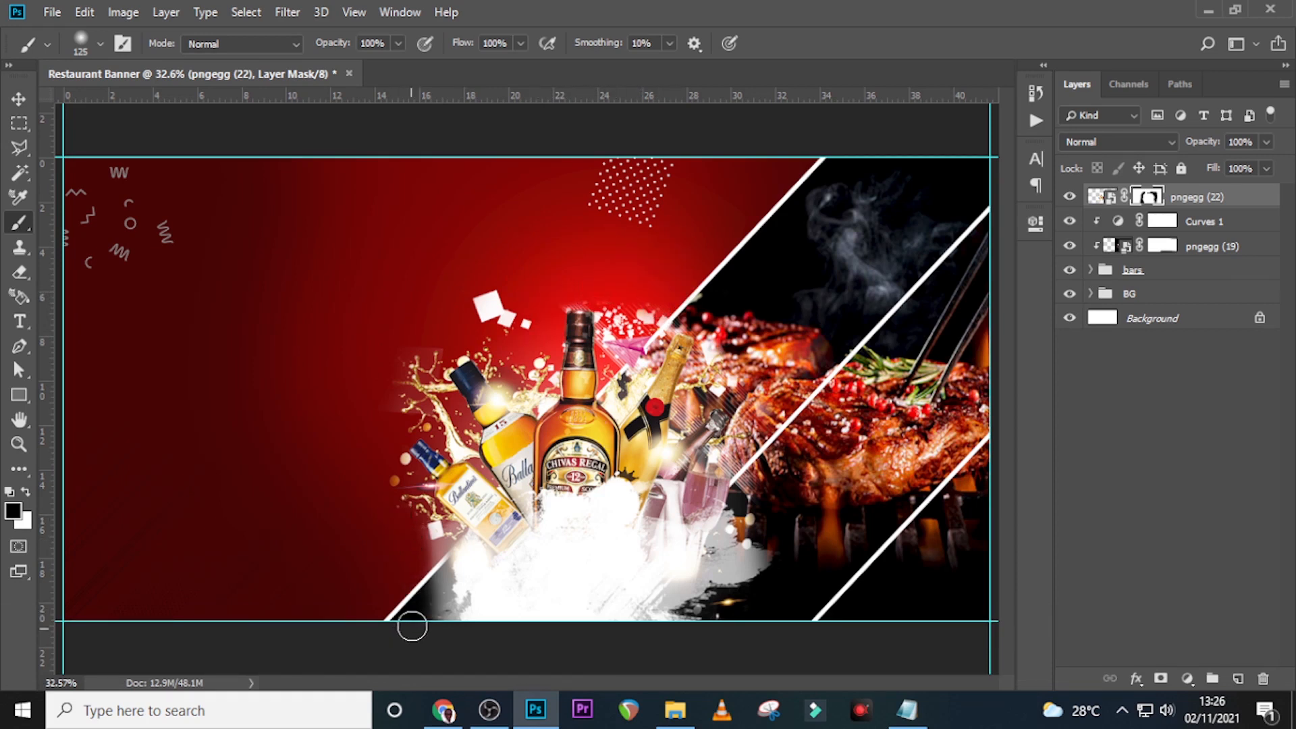
key(ctrl+0)
key(ctrl+0)
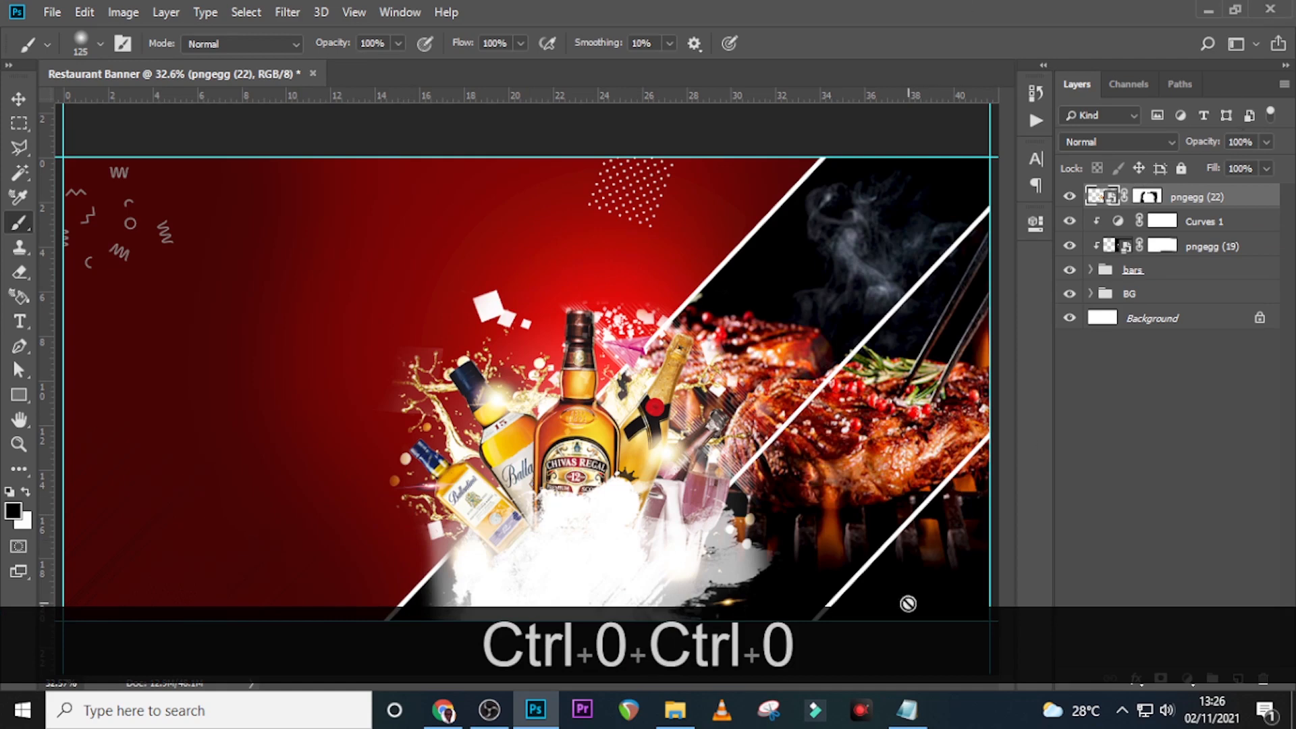
Step: Place pngegg (4).png above the bottles layer, scaled to 236.50%, with the falling fries over the steak near the banner's right edge
click(675, 709)
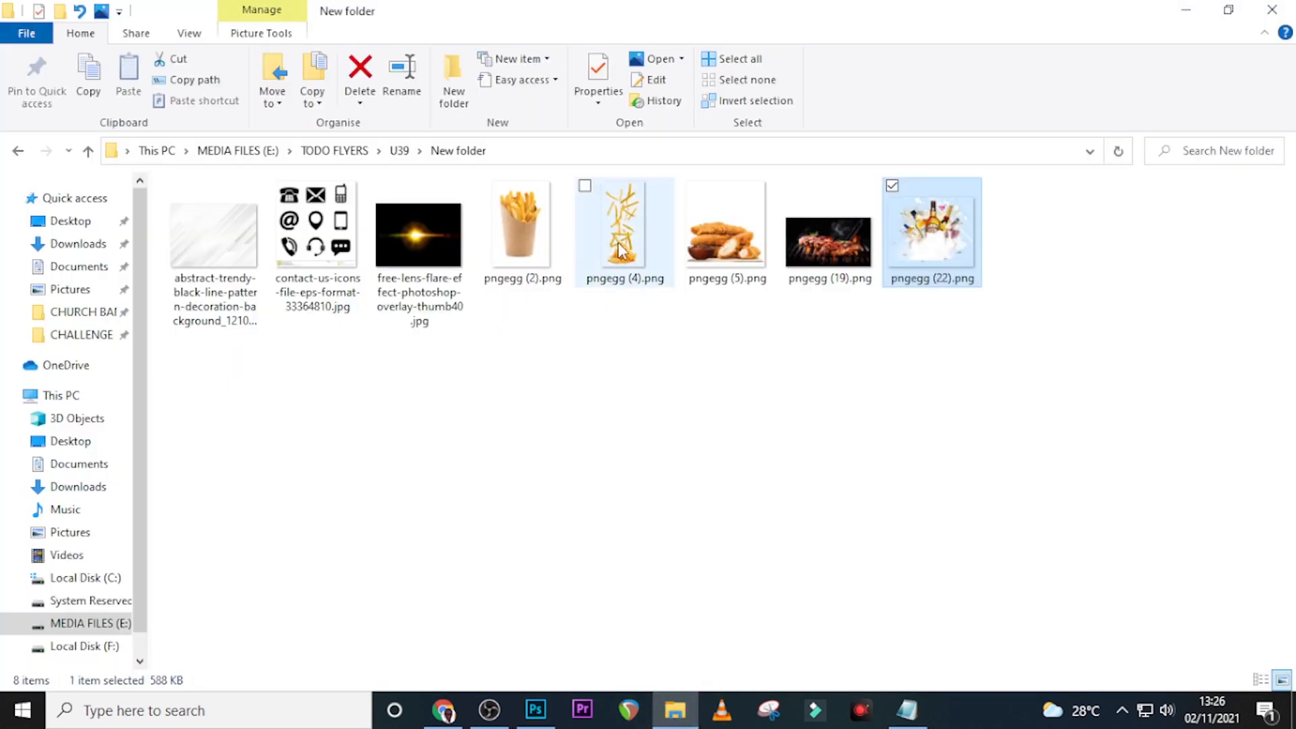
drag(619, 251, 705, 422)
drag(574, 475, 631, 550)
mouse_move(560, 448)
mouse_down()
mouse_move(912, 478)
mouse_move(941, 439)
mouse_up()
key(Return)
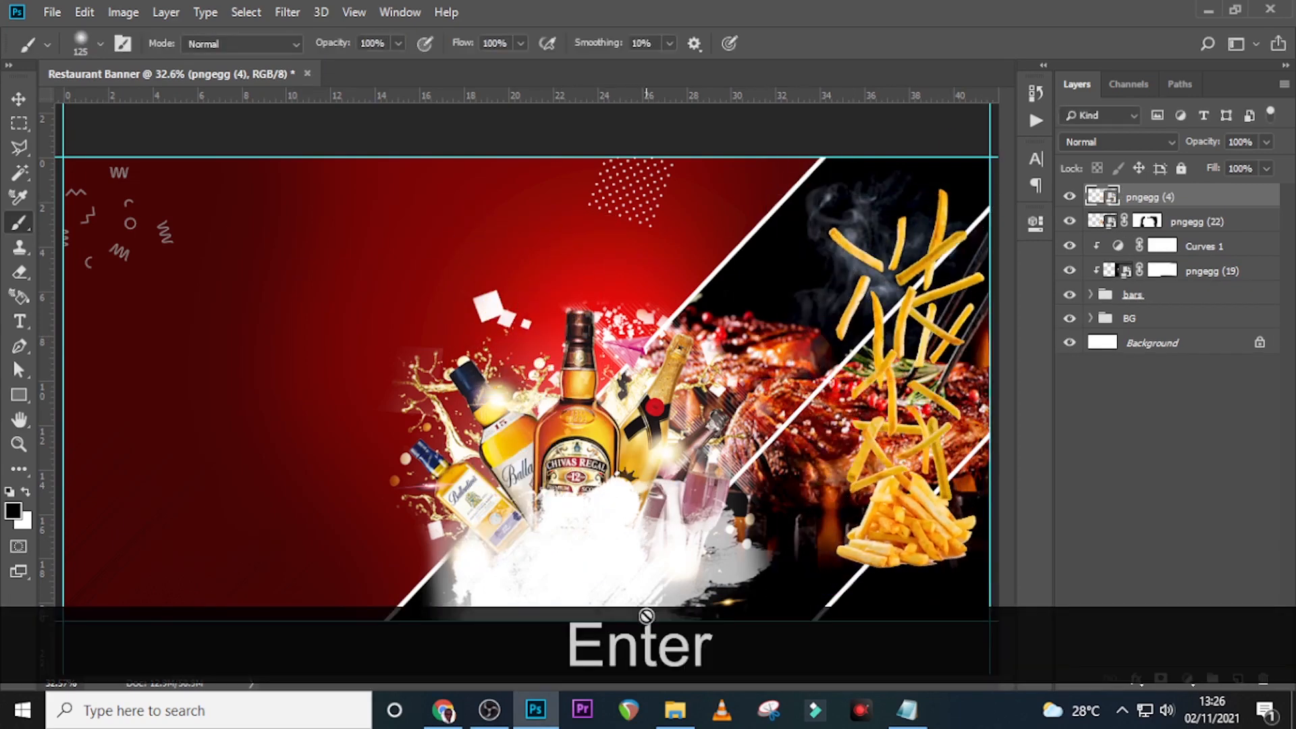
Step: Place pngegg (5).png above the fries layer, scaled to about 274.5%, with the chicken in the banner's lower-right corner
click(665, 720)
click(722, 223)
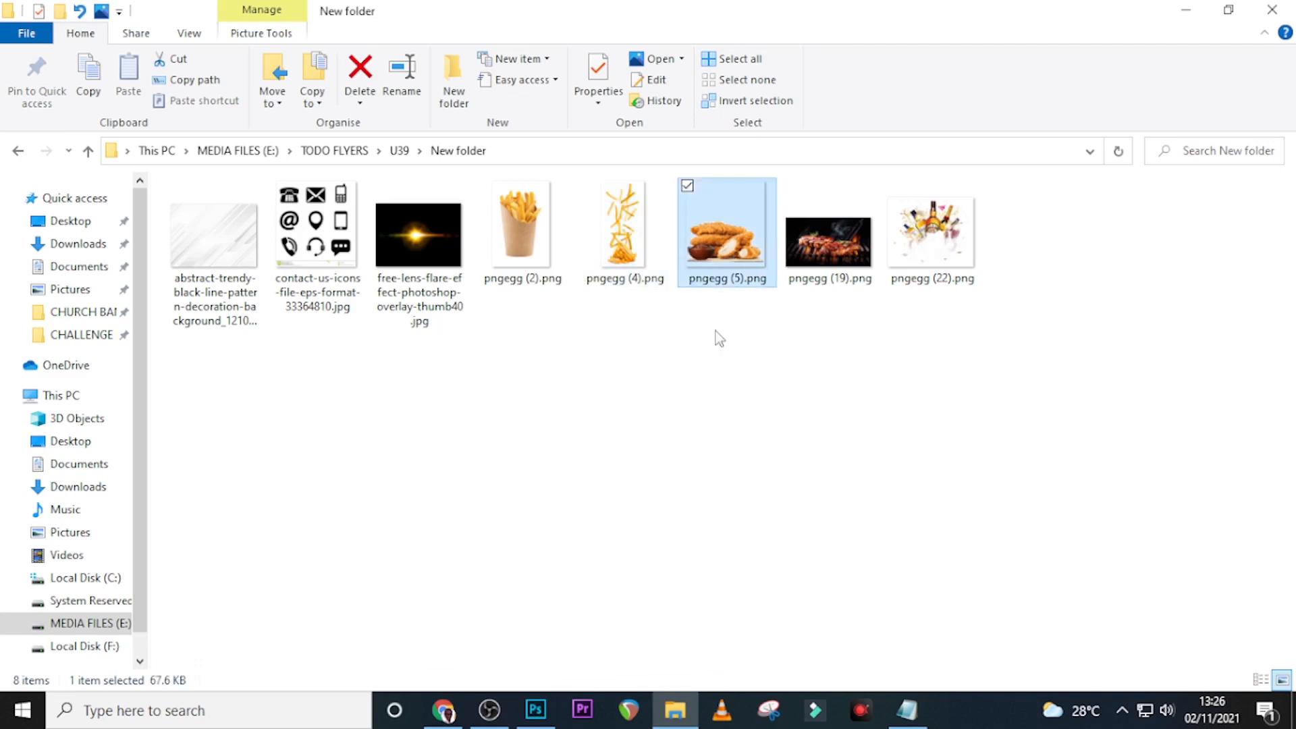
drag(723, 223, 526, 388)
drag(604, 474, 776, 586)
drag(641, 459, 945, 490)
key(Up)
key(Up)
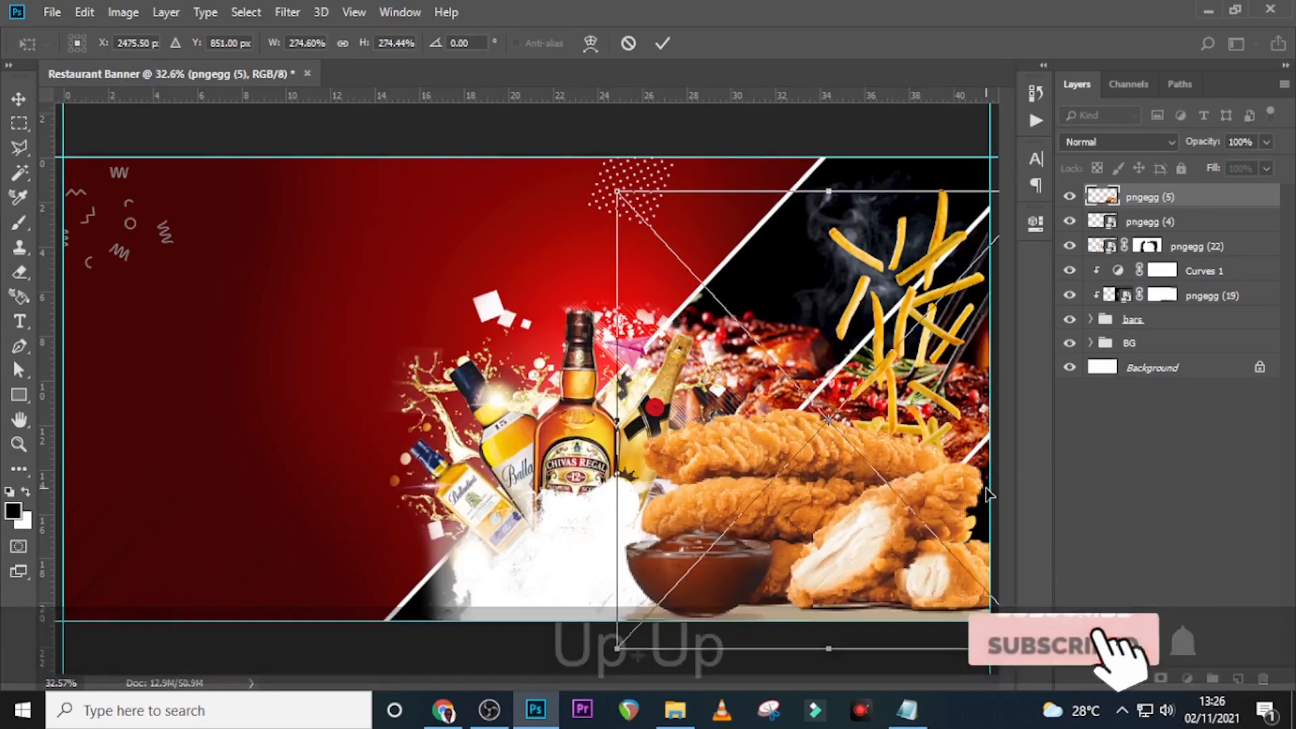
key(Return)
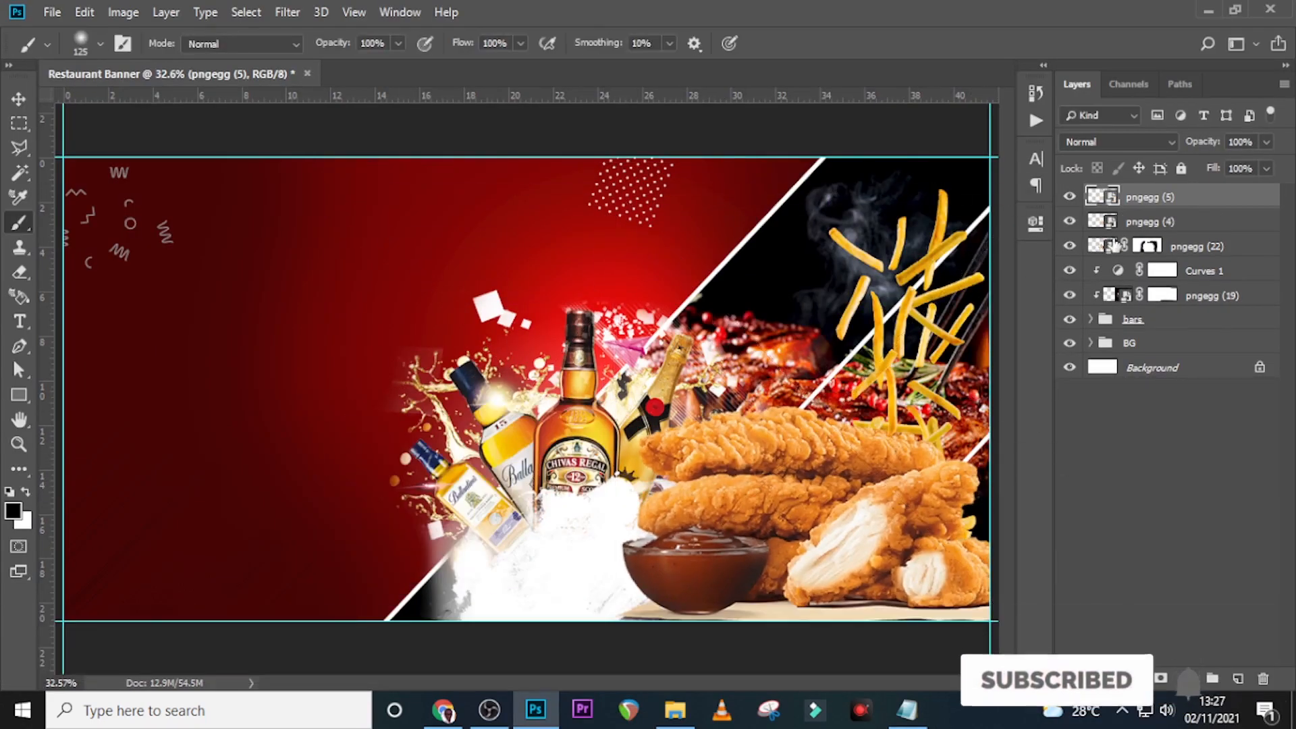
Step: Scale the falling fries image down to 195.26% and raise it above the chicken
click(1168, 225)
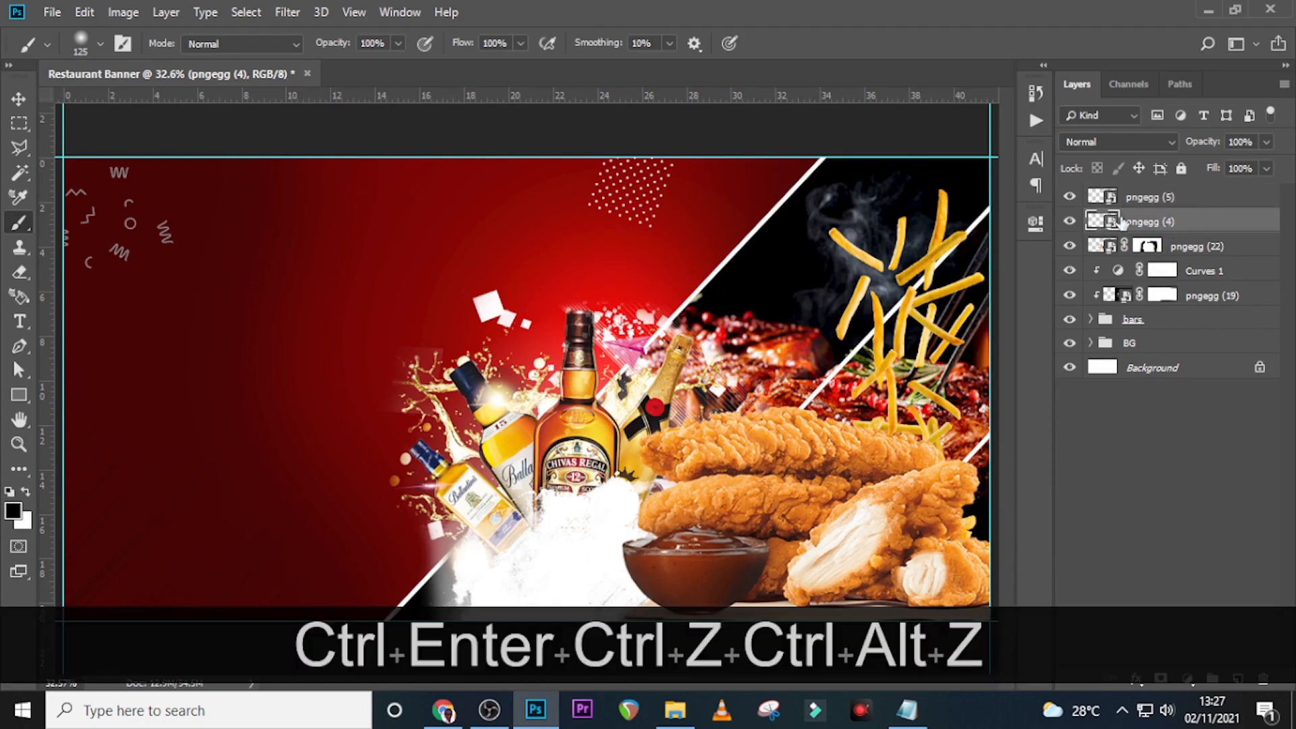
key(ctrl+t)
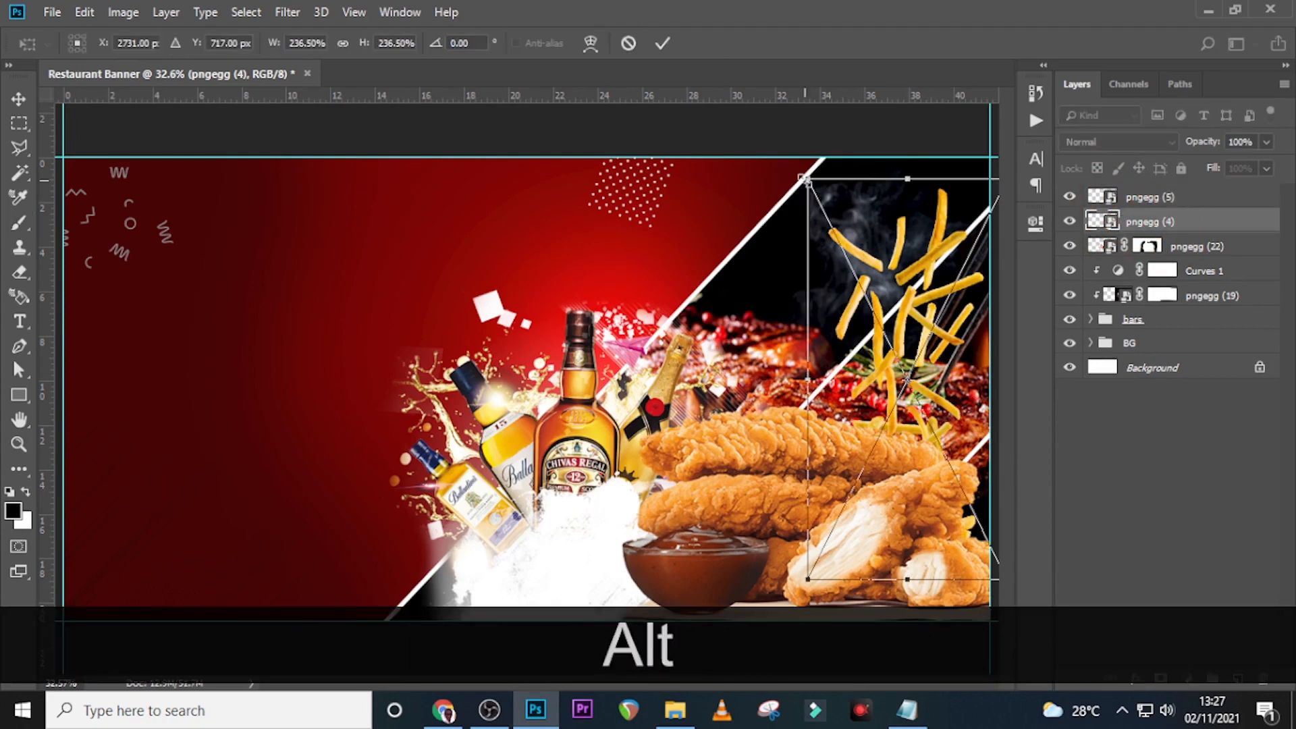
drag(808, 180, 840, 238)
drag(941, 356, 932, 307)
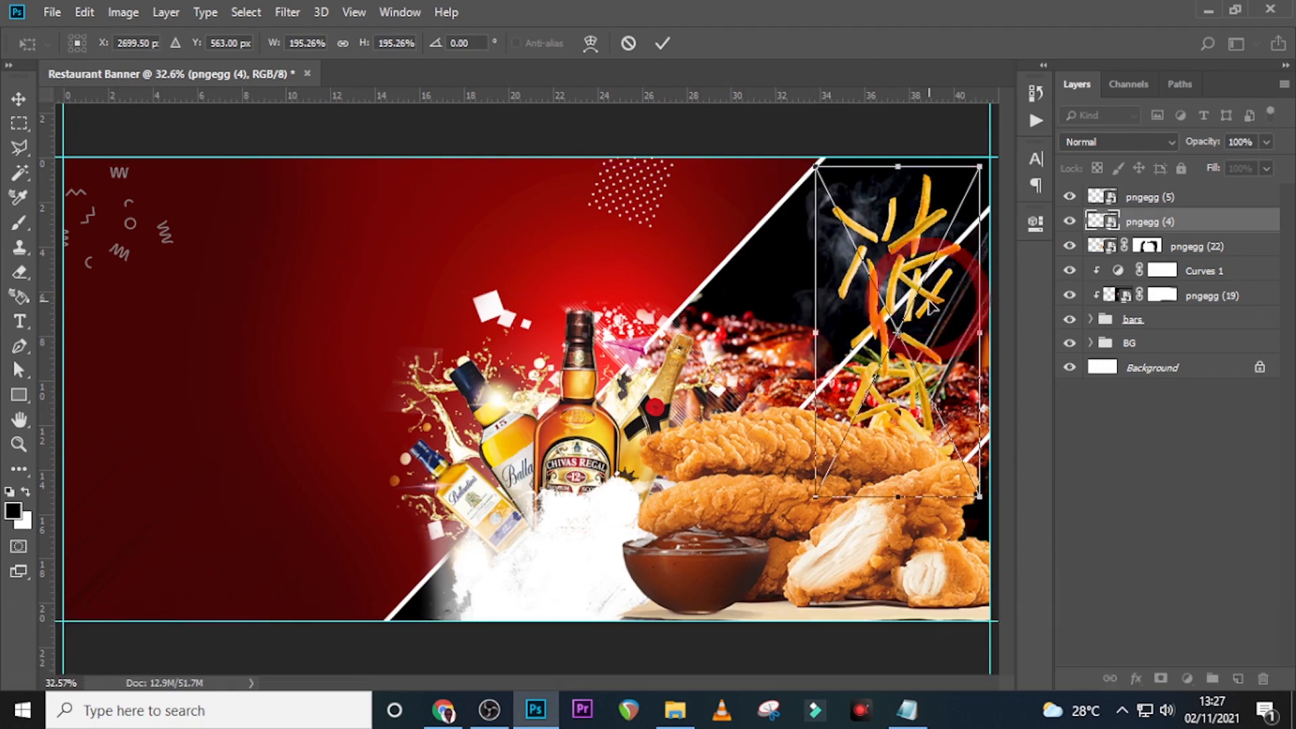
key(Return)
Step: Outline the upper-left fry with the Polygonal Lasso and copy it to a new layer
key(b)
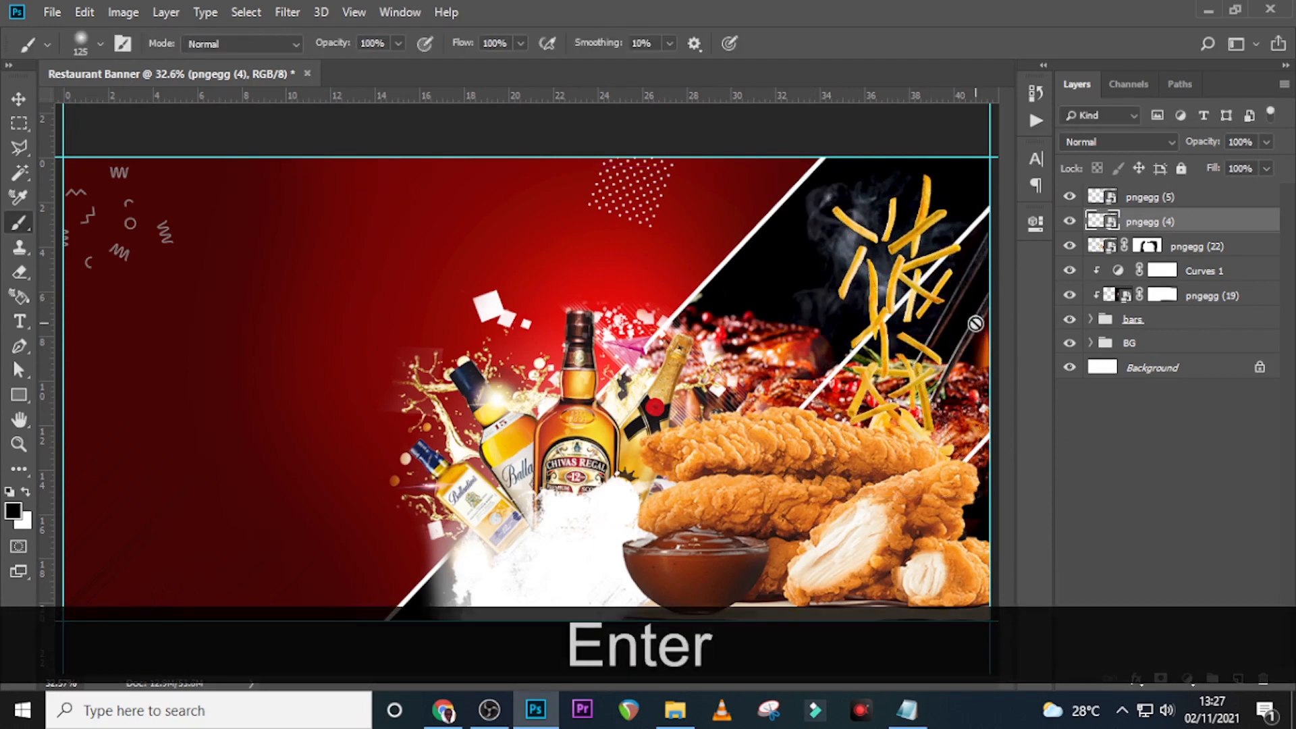
click(20, 148)
click(832, 195)
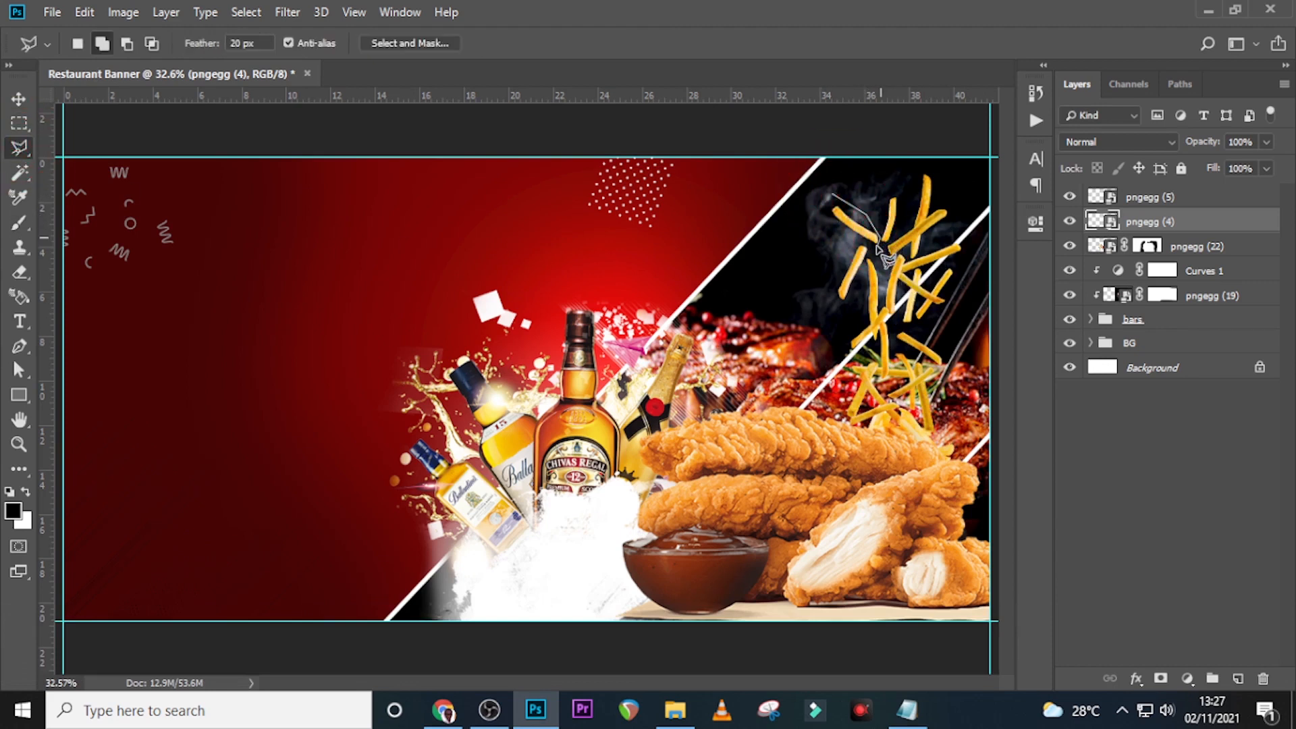
click(876, 248)
click(815, 211)
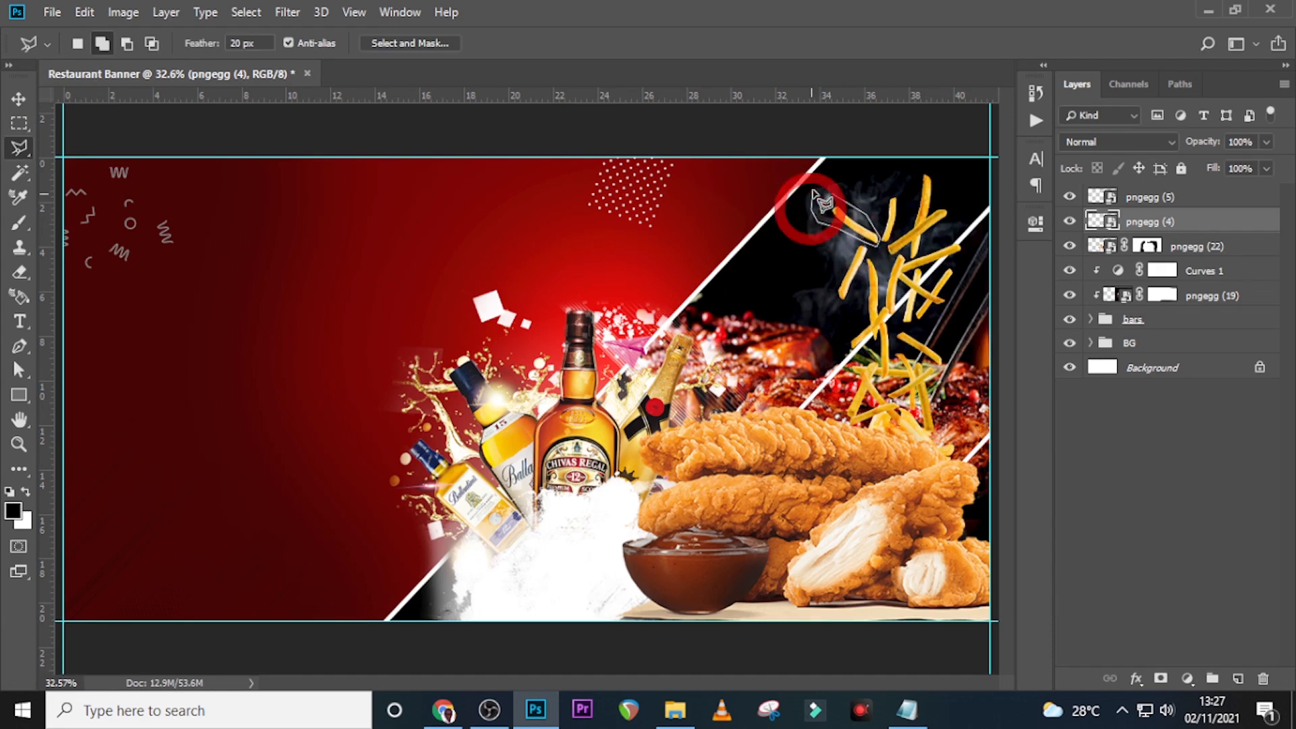
key(ctrl+j)
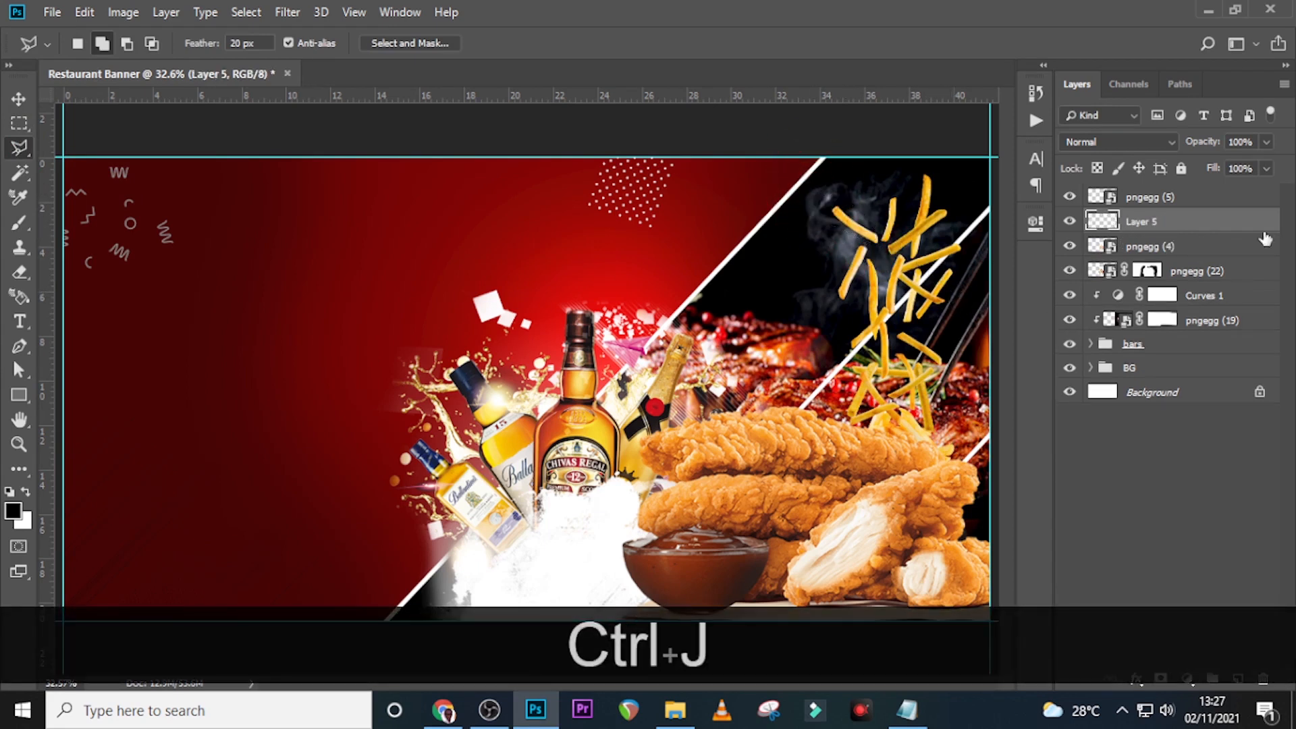
Step: Move the copied fry left onto the diagonal white line beside the steak and rotate it nearly upright
key(v)
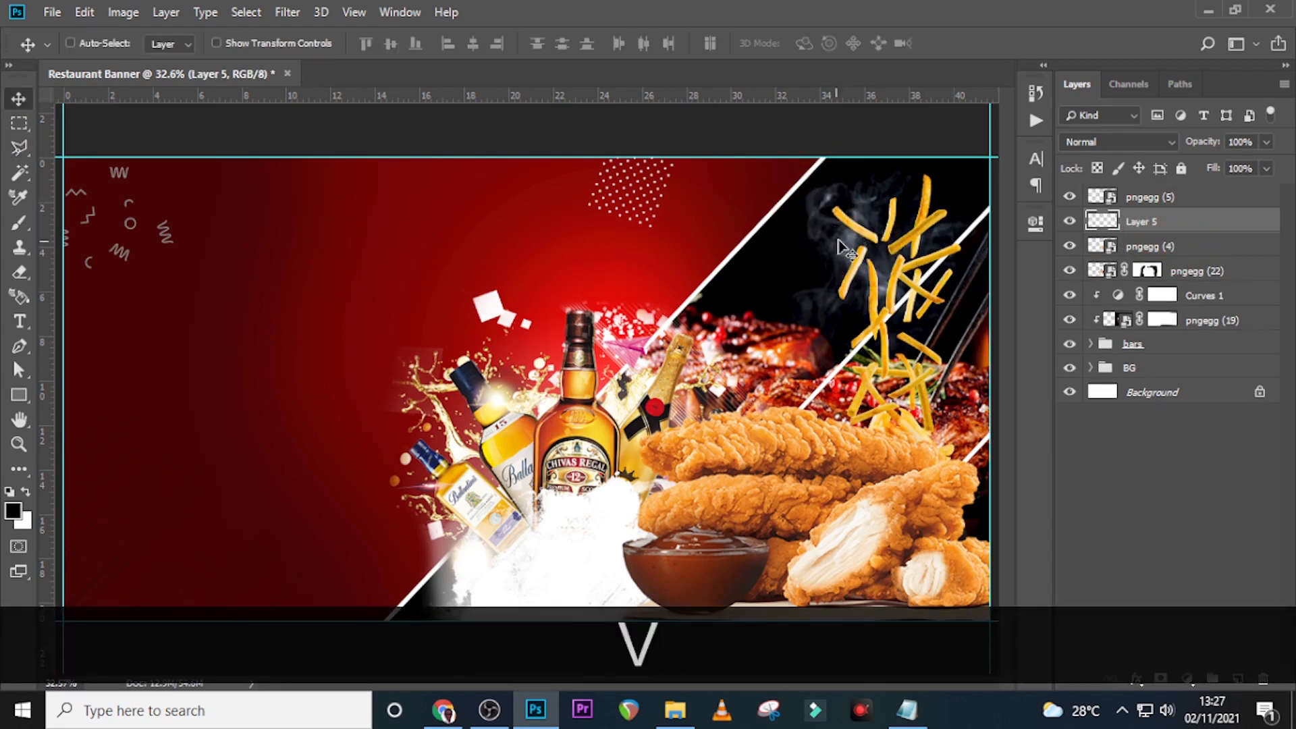
drag(848, 232, 732, 287)
key(ctrl+t)
key(Return)
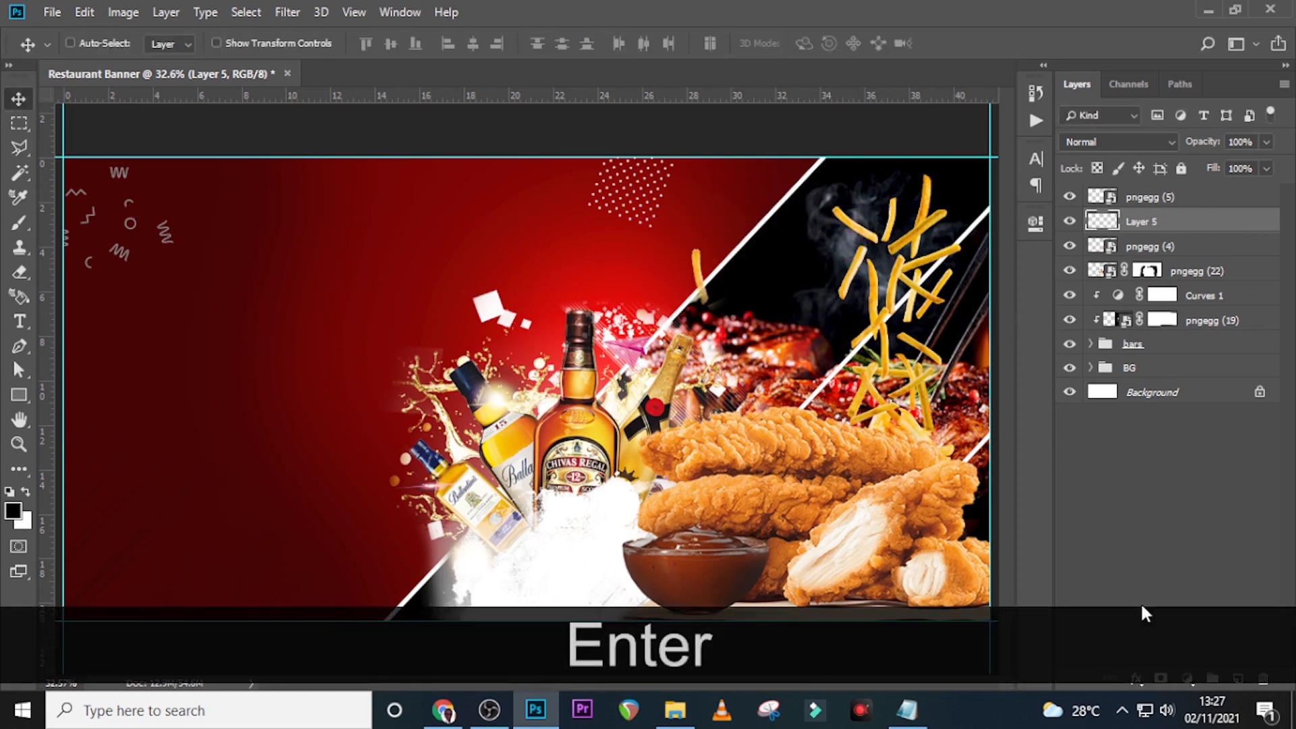
Step: Add a layer mask to the copied fry, reduce the brush size, and move the fry to the upper end of the diagonal line
click(1160, 679)
key(b)
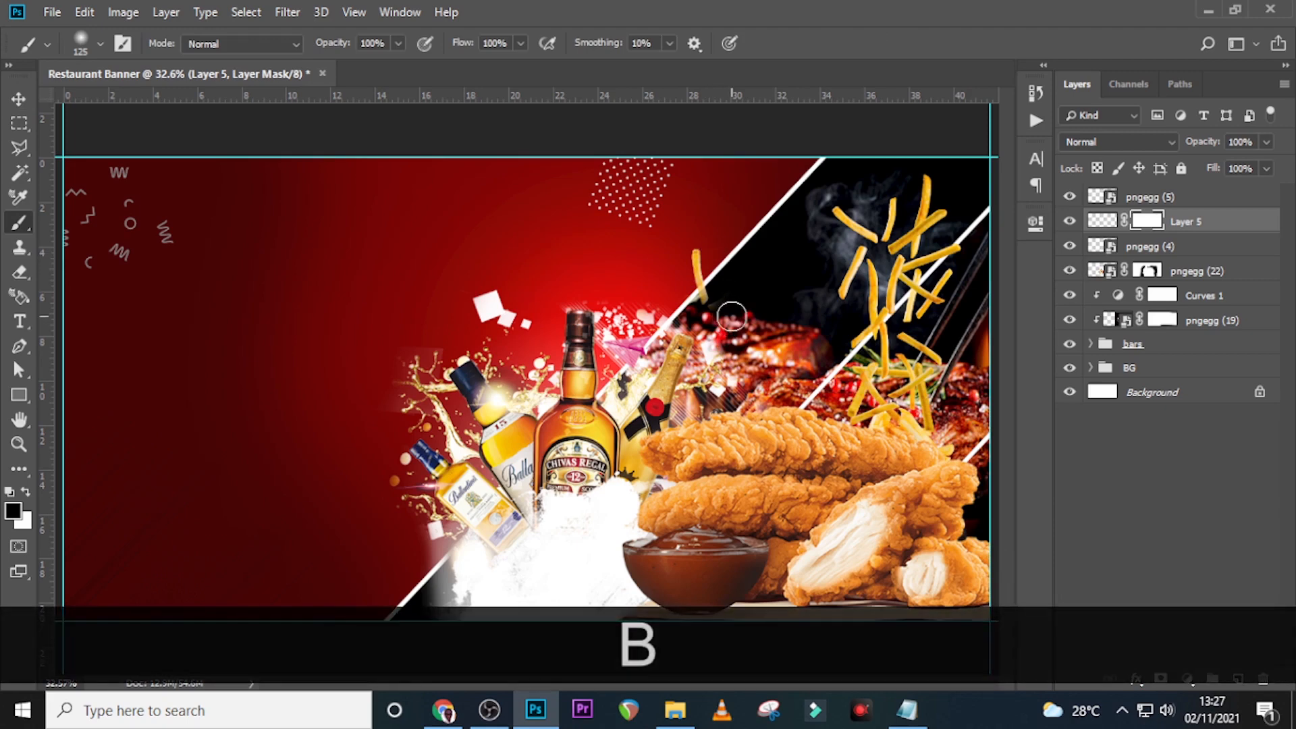
key(bracketleft)
key(bracketleft)
key(bracketleft)
key(bracketleft)
key(bracketleft)
key(bracketleft)
key(bracketleft)
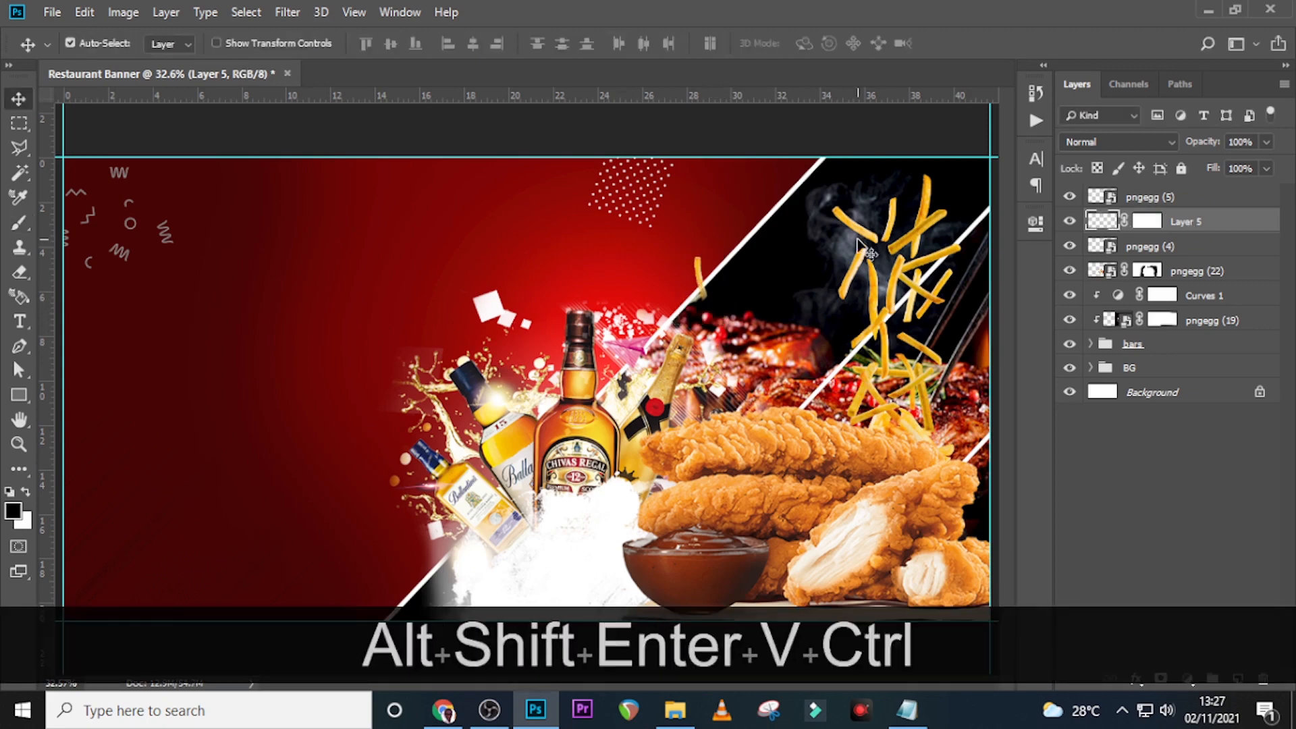
drag(716, 314, 809, 172)
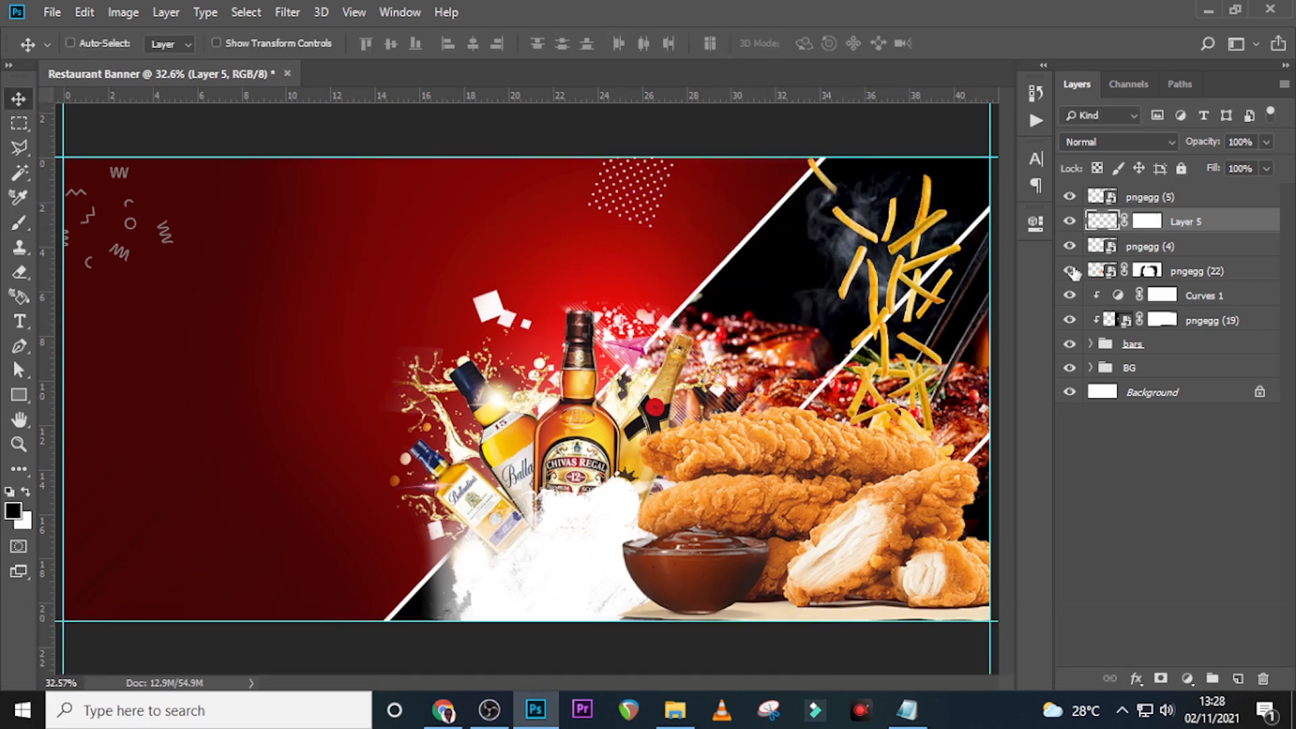
Step: Group the layers from pngegg (5) down to pngegg (22) and name the group "drinks and chicken"
click(1172, 197)
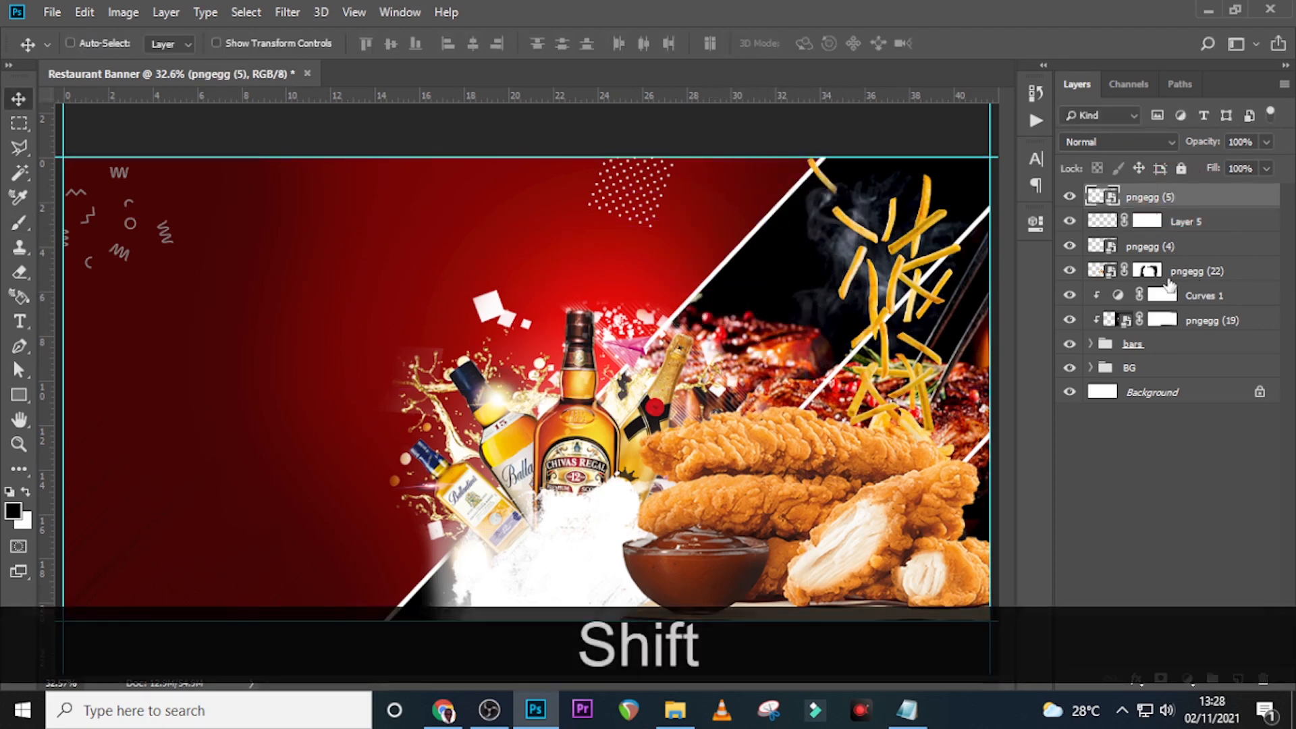
shift+click(1175, 270)
key(ctrl+shift+g)
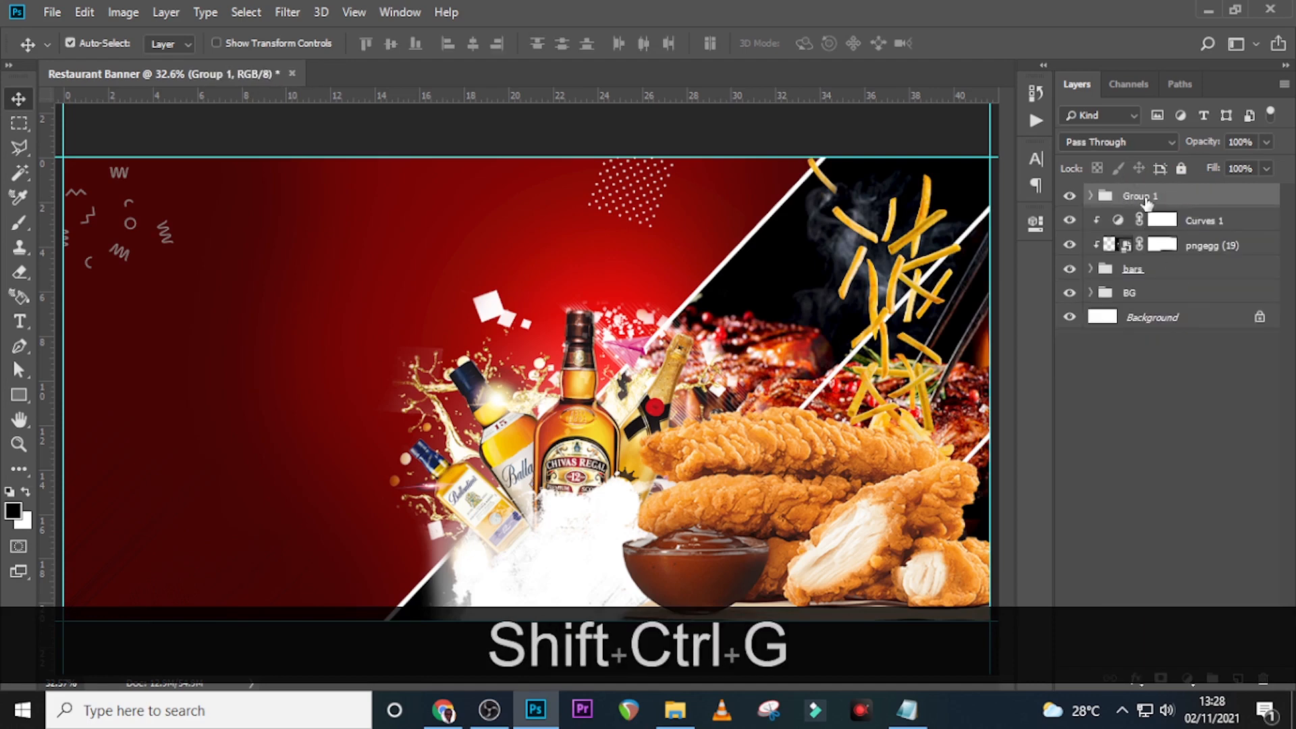
key(Caps_Lock)
key(Caps_Lock)
text(d)
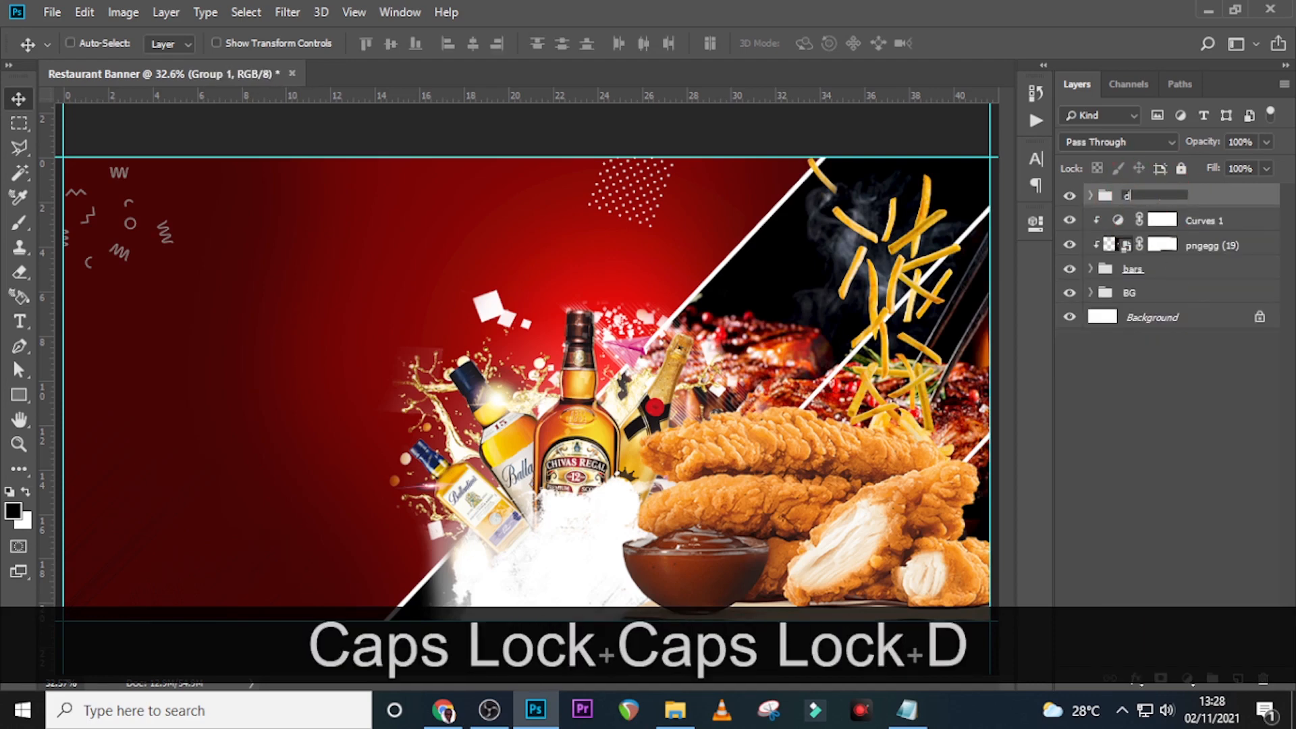
text(rinks and c)
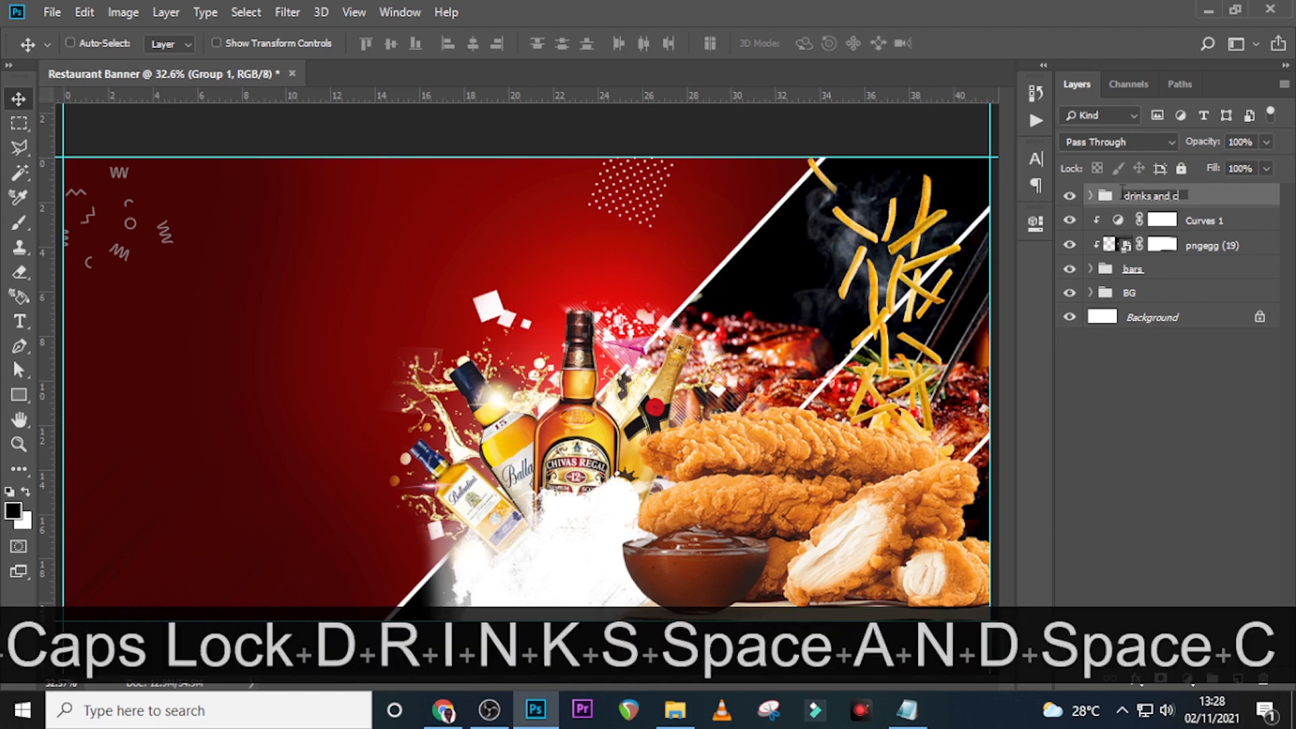
text(hhicken)
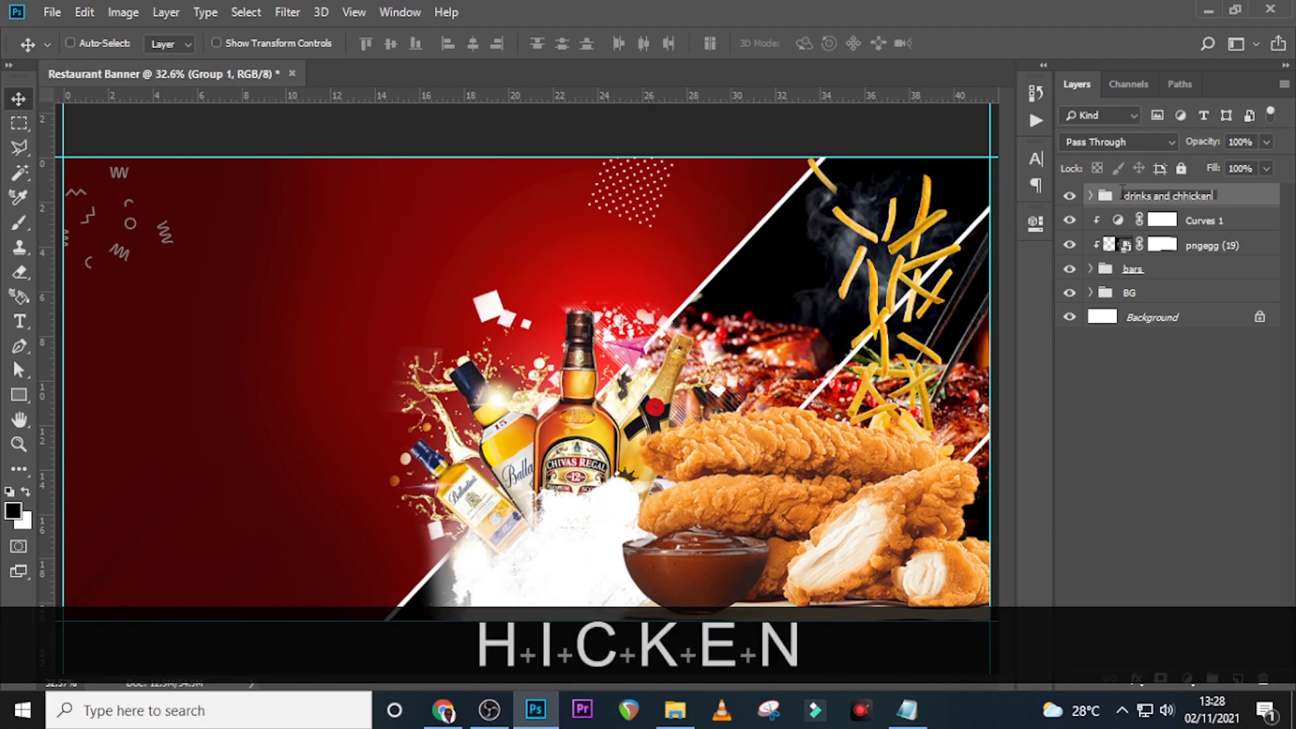
key(Return)
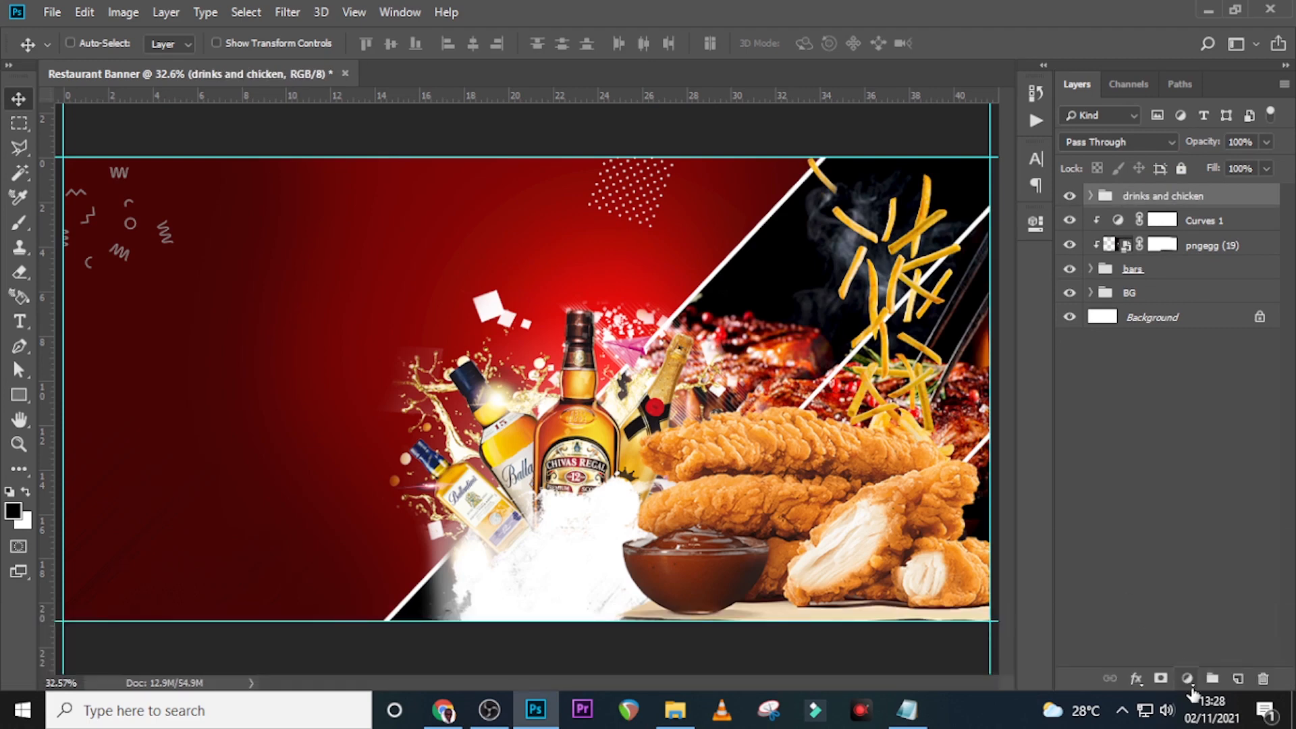
Step: Add a Curves adjustment clipped to the drinks and chicken group and shift its black point inward to deepen the shadows
click(1187, 678)
click(1178, 438)
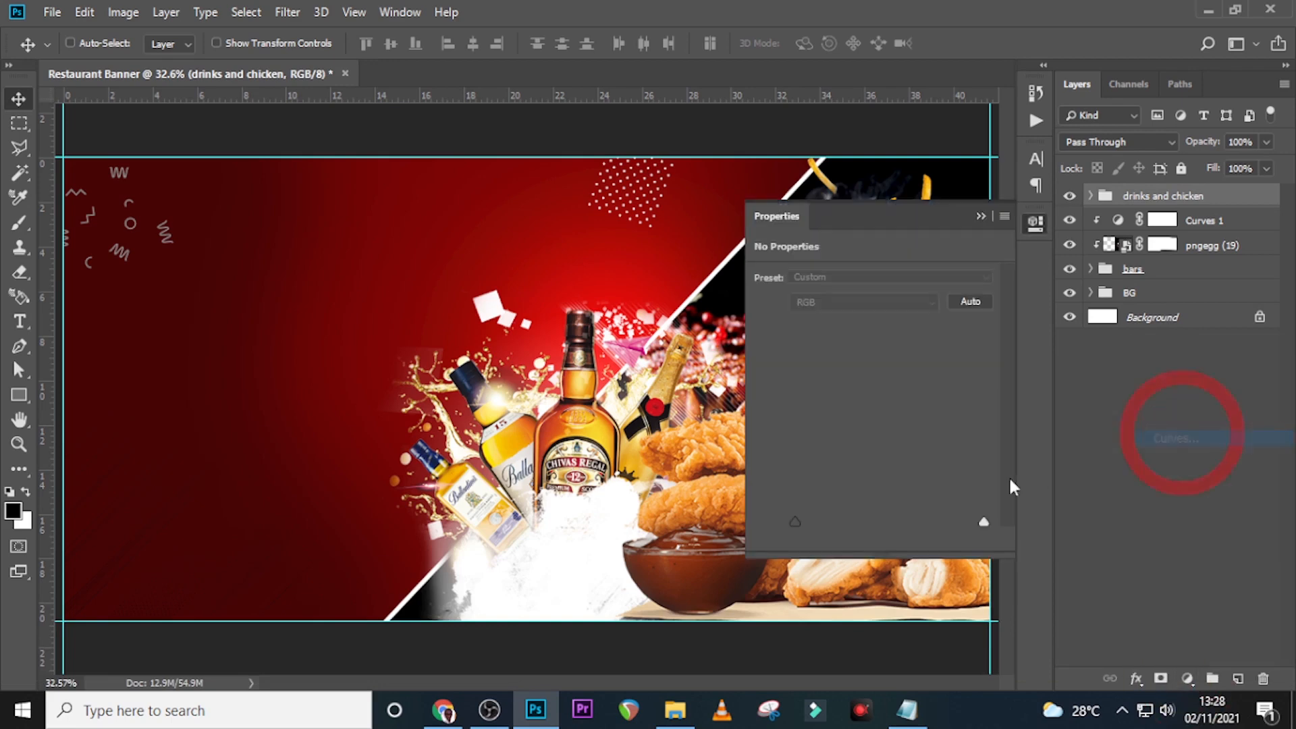
click(871, 540)
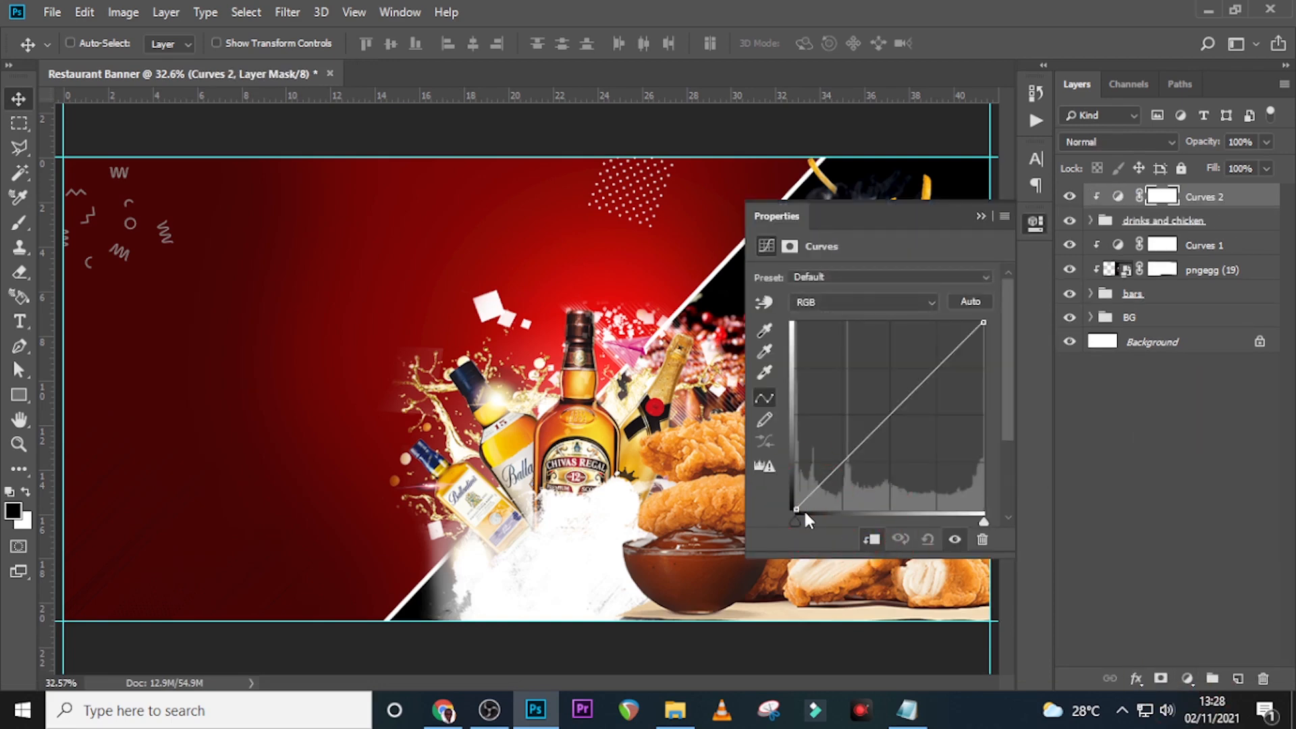
drag(804, 514, 820, 515)
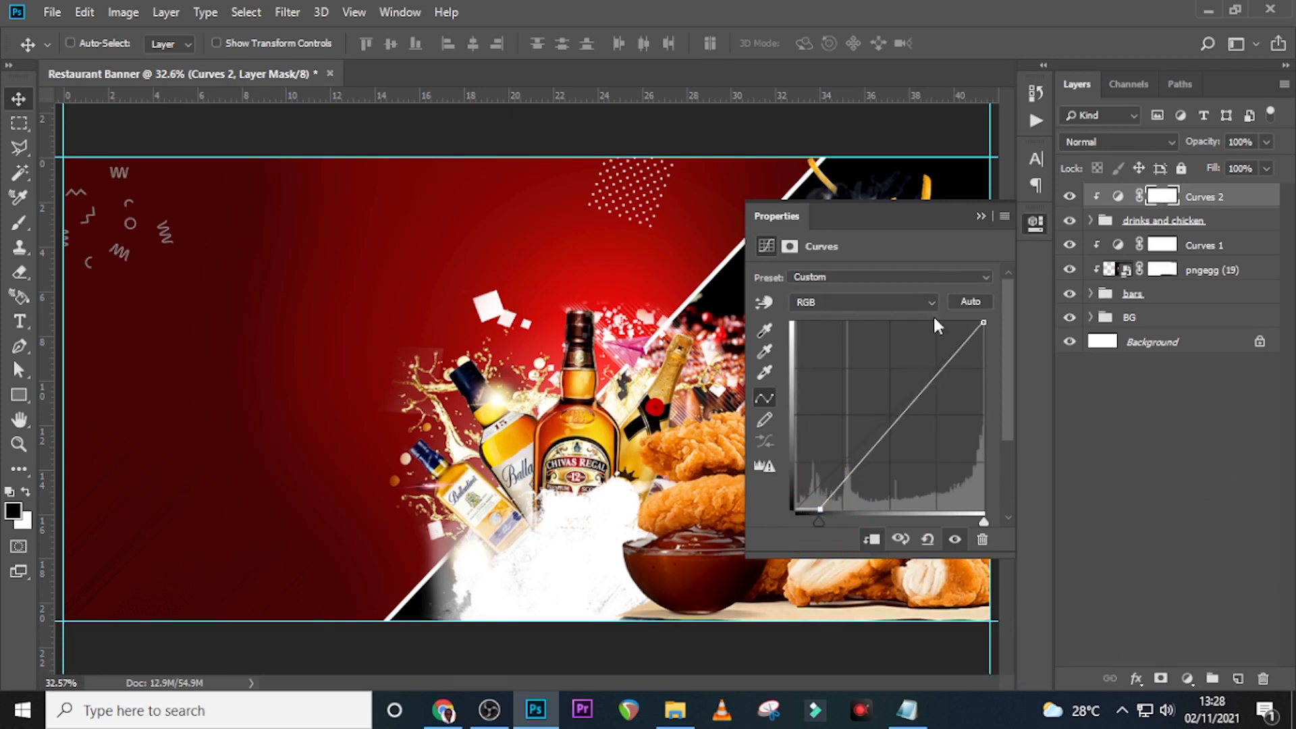
click(981, 217)
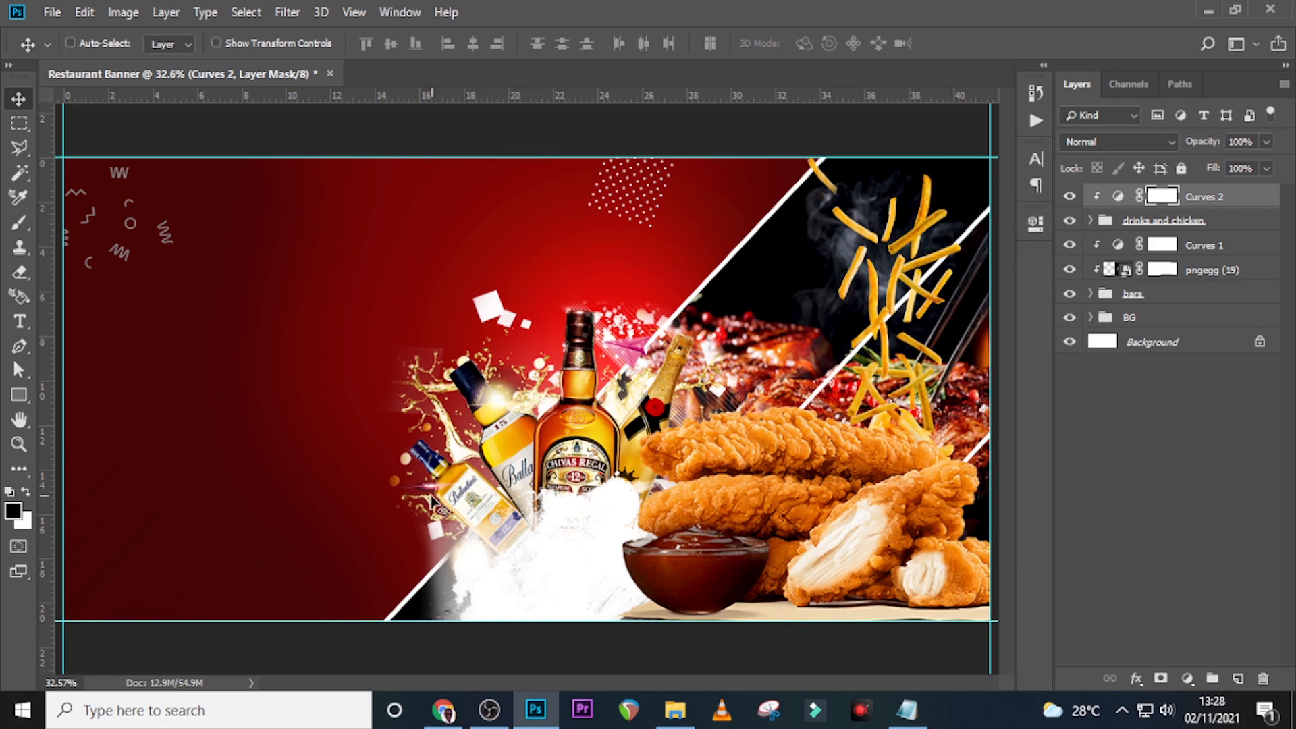
Step: Place free-lens-flare-effect-photoshop-overlay-thumb40.jpg over the bottles as the topmost layer and set its blend mode to Lighten
click(674, 710)
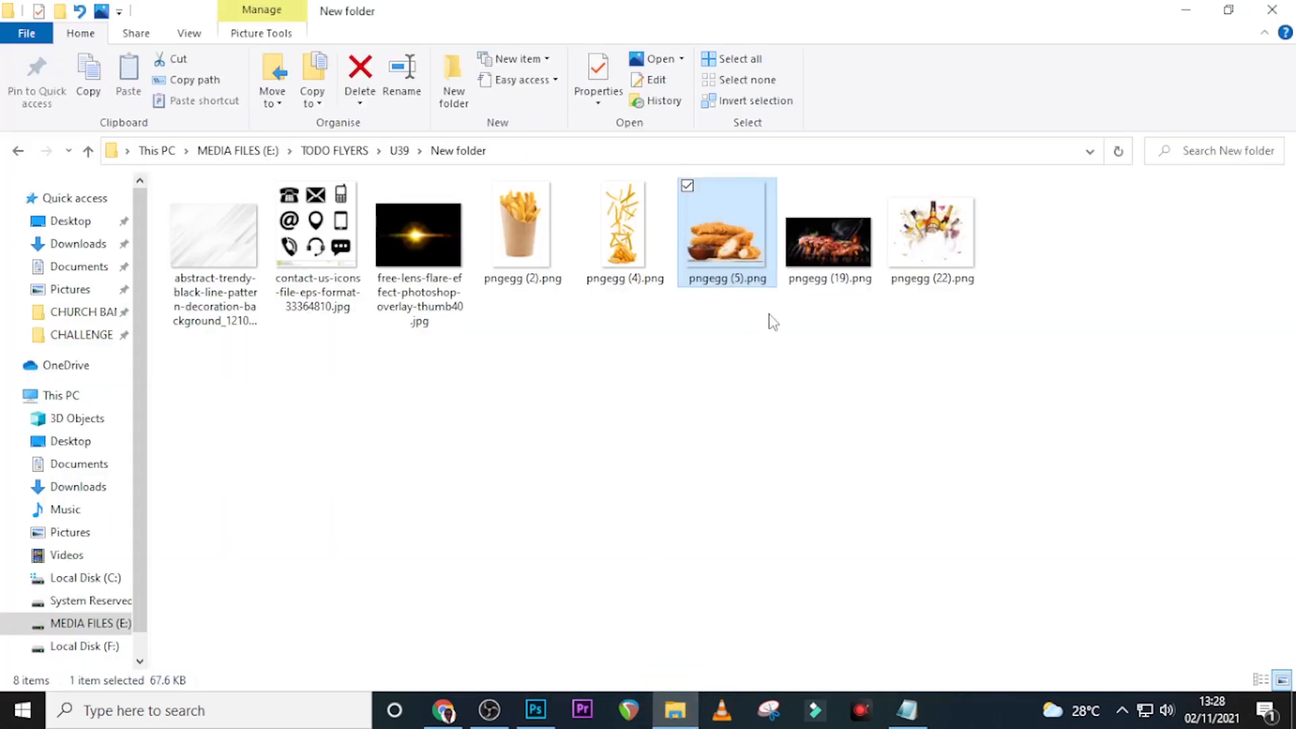
drag(398, 239, 614, 429)
key(Return)
key(v)
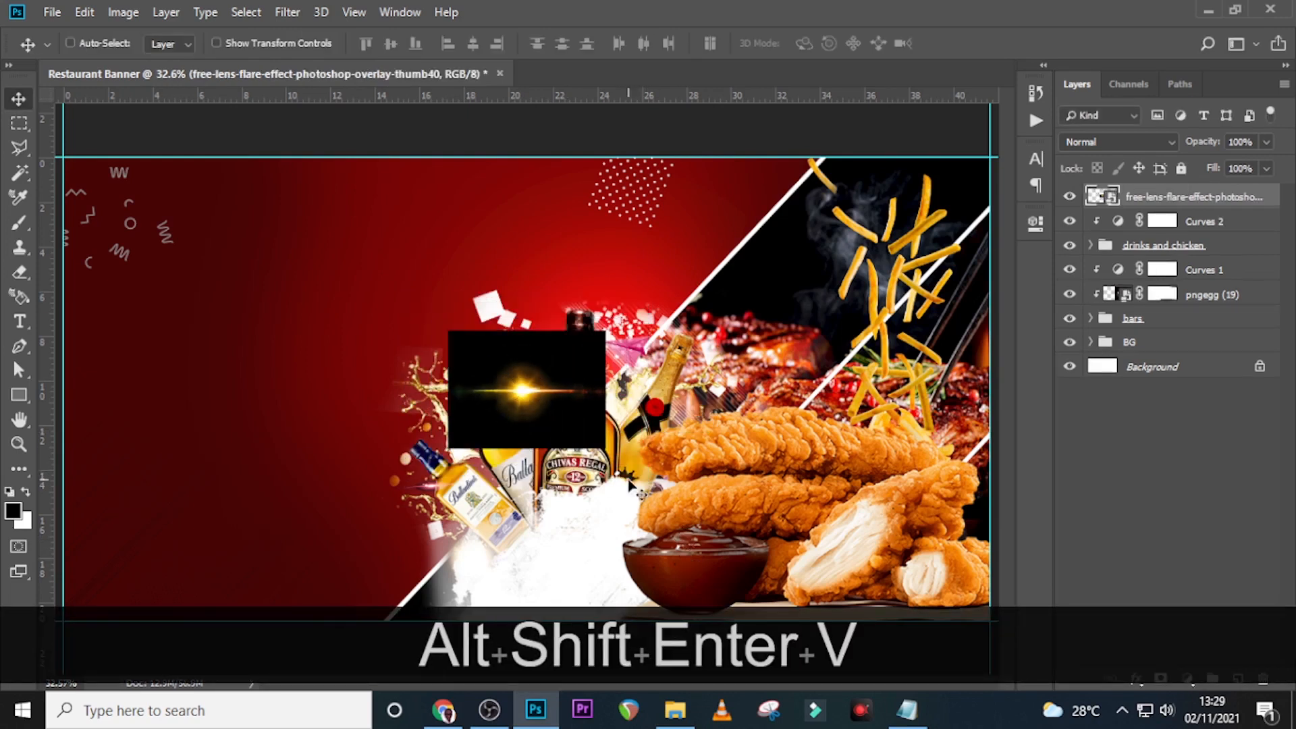
drag(622, 377, 591, 393)
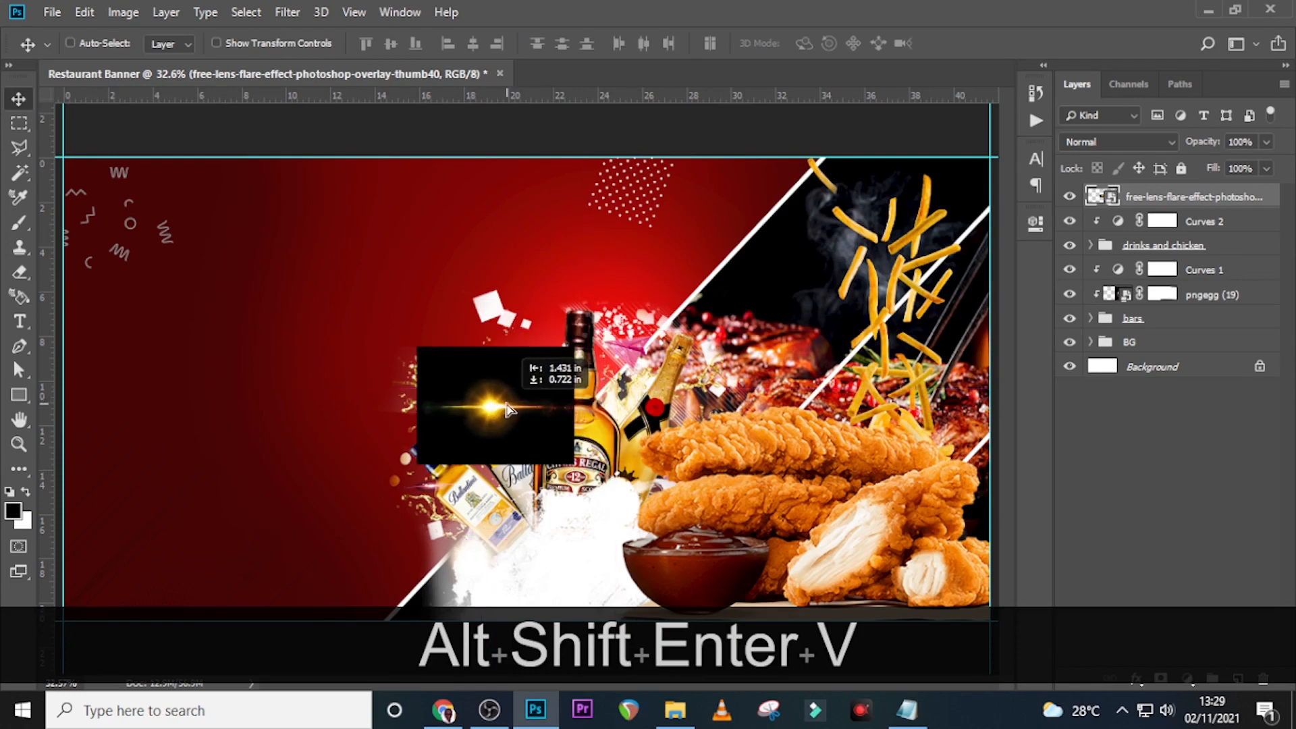
click(1075, 143)
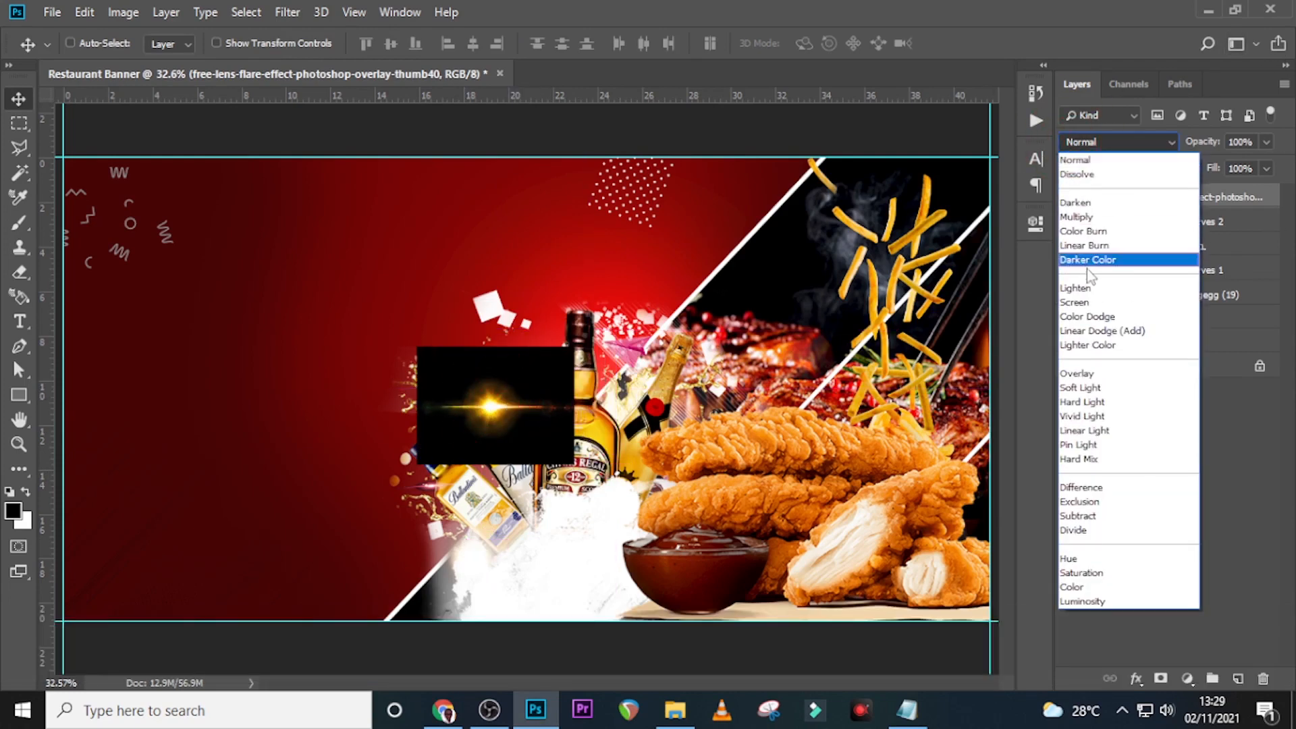
click(1082, 290)
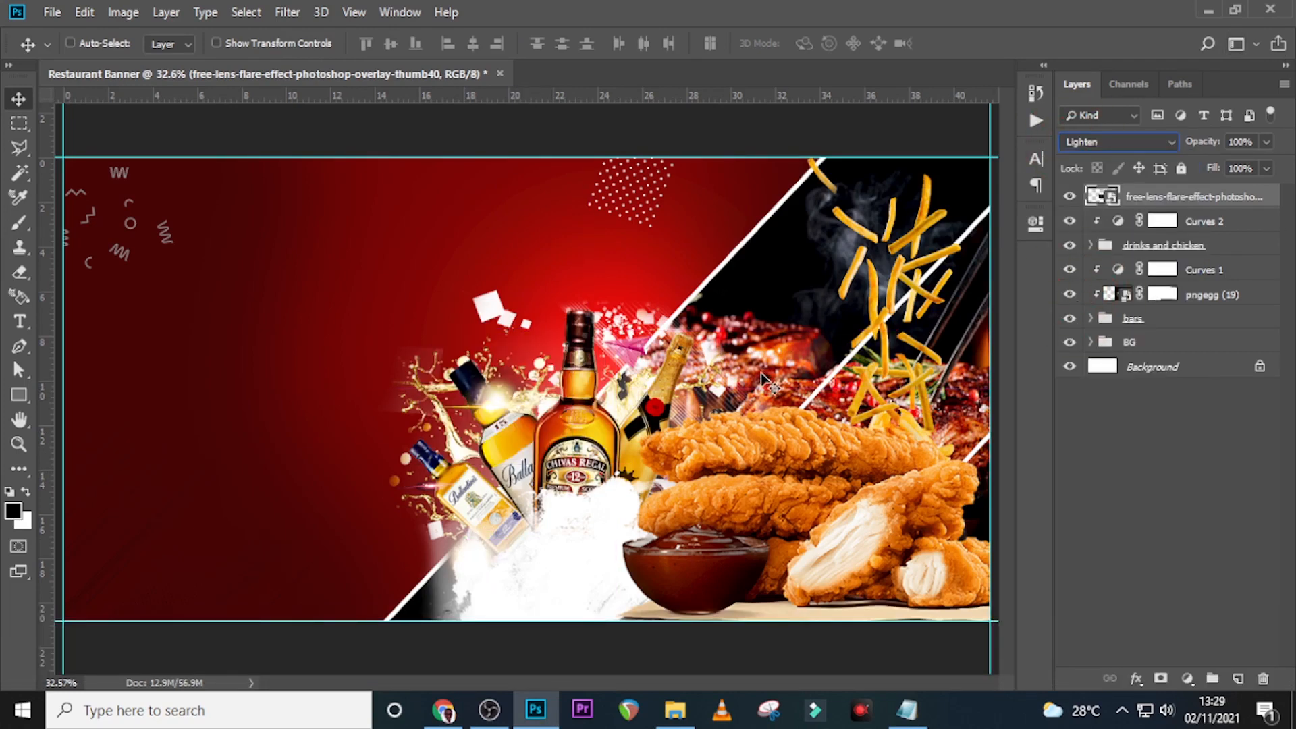
Step: Enlarge the lens flare to about 93.5% width and 100.8% height and move it onto the neck of the tilted middle bottle
key(ctrl+t)
drag(516, 401, 526, 404)
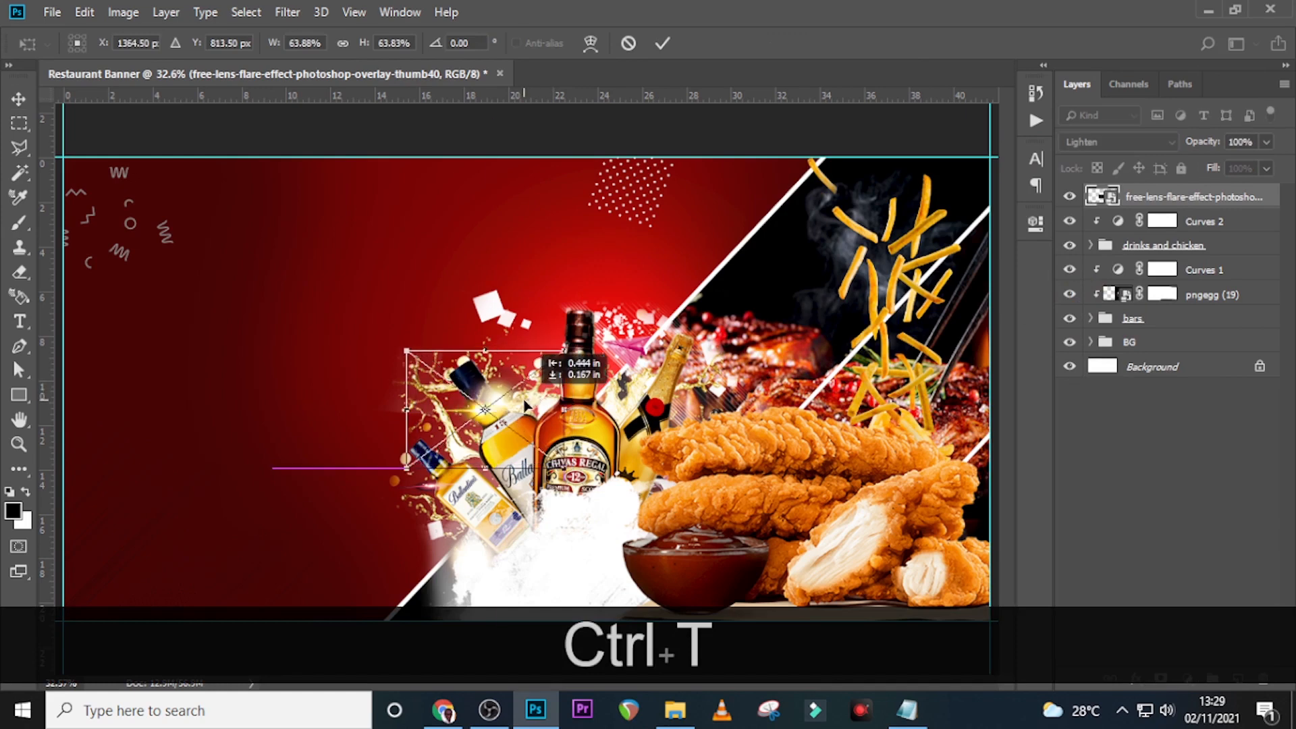
drag(567, 467, 568, 471)
drag(521, 394, 530, 389)
key(Return)
Step: Nudge the lens flare down and slightly left so its bright centre sits on the tilted bottle's neck
key(ctrl+t)
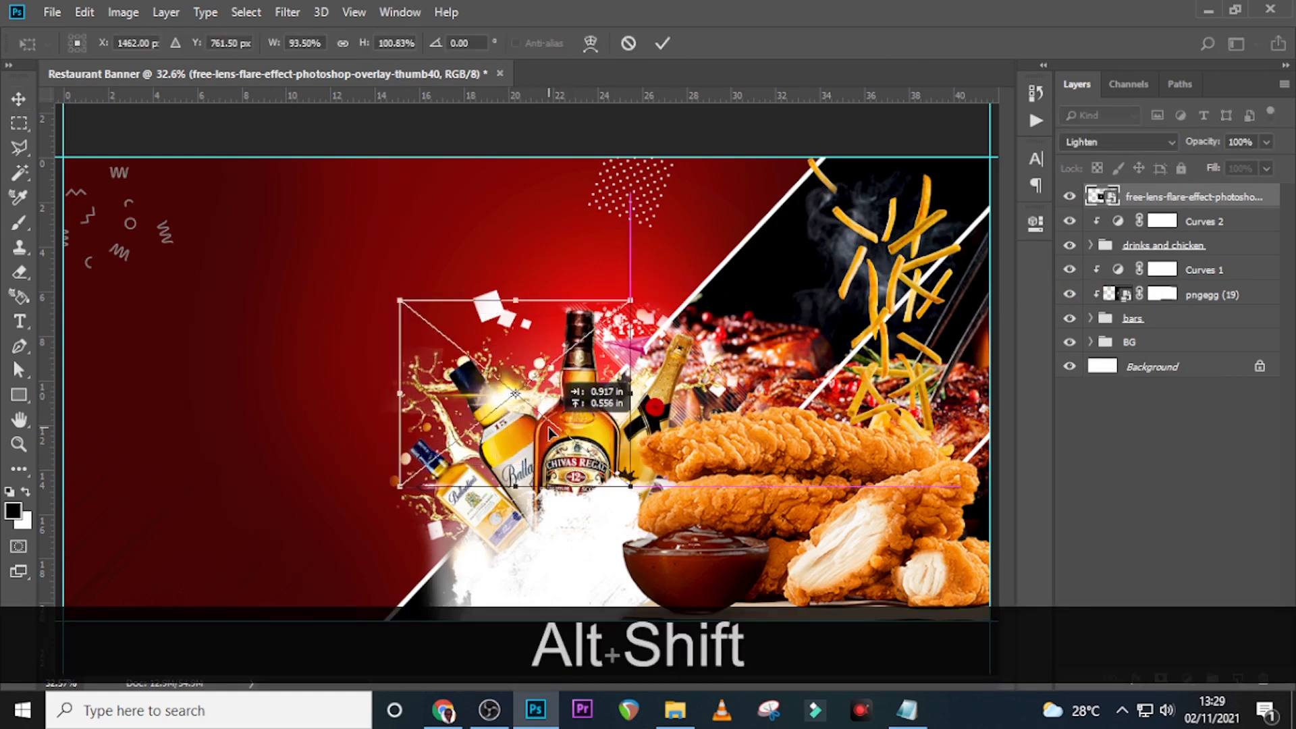
key(Down)
key(Down)
key(Down)
key(Down)
key(Down)
key(Down)
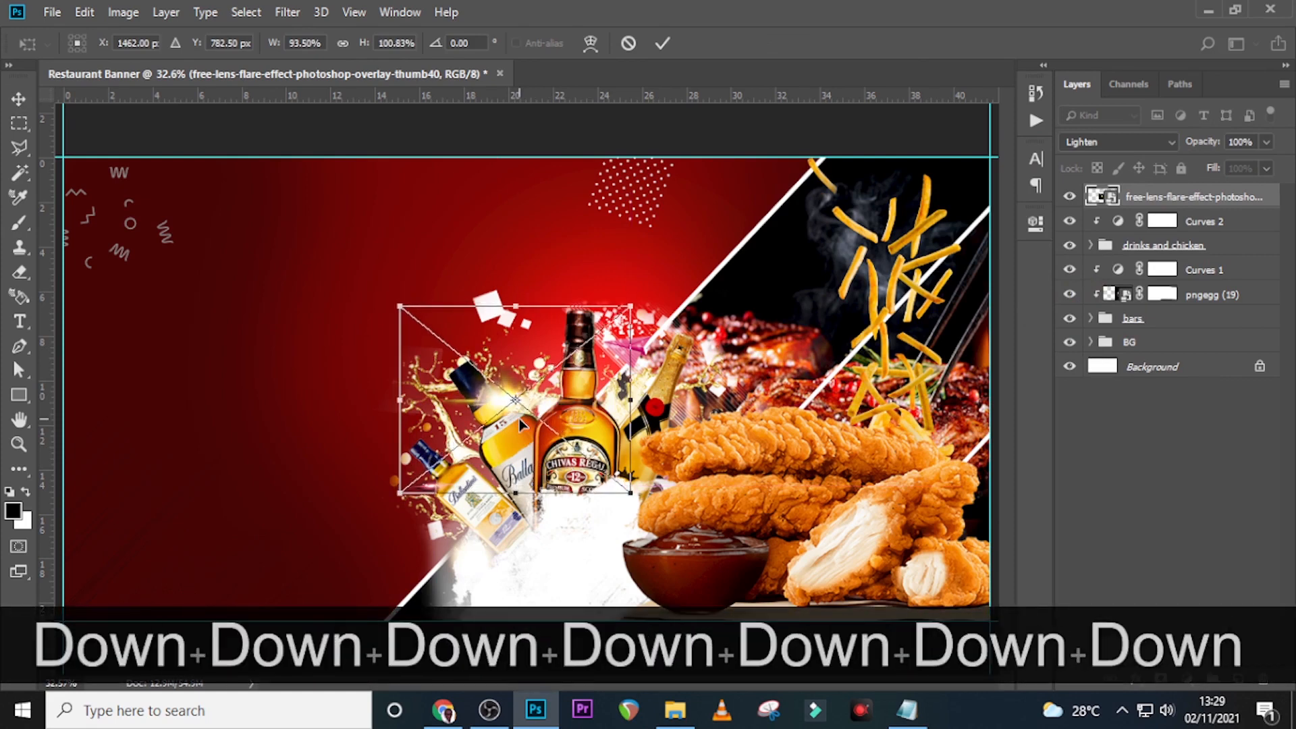
key(Left)
key(Left)
key(Return)
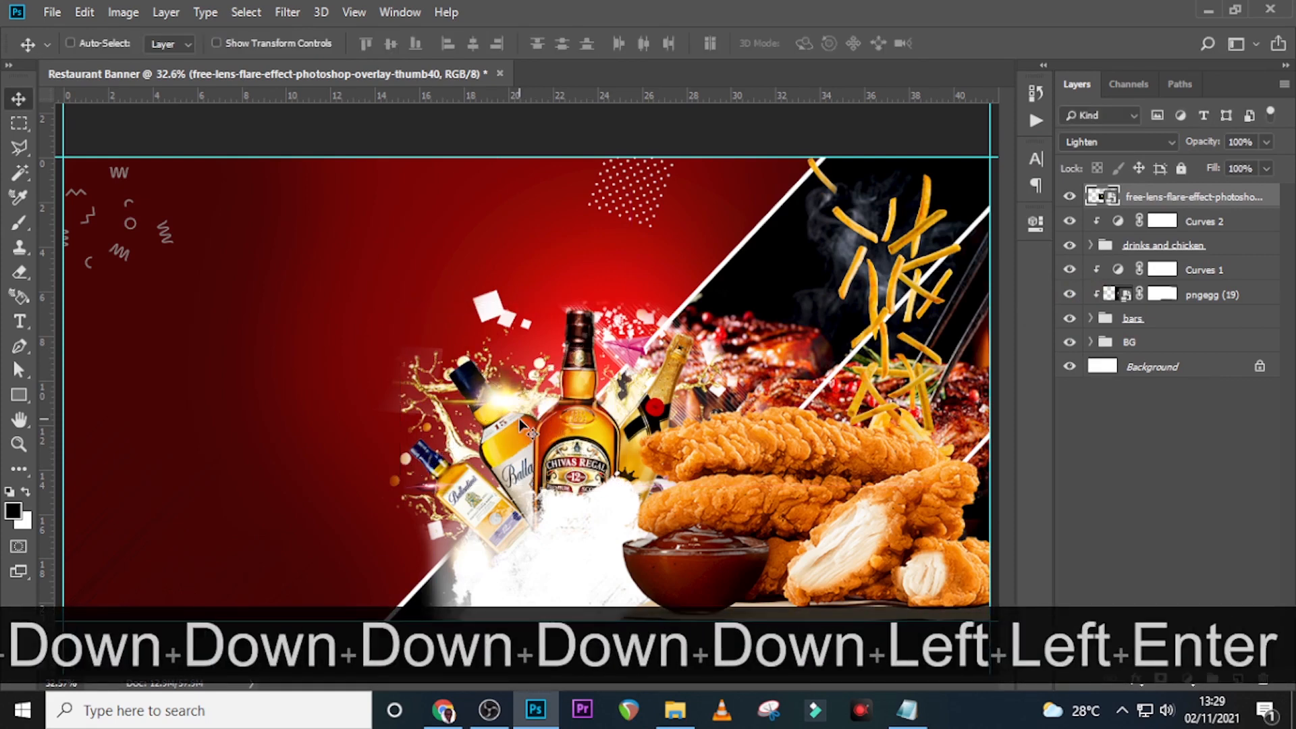
key(v)
key(Down)
key(Down)
Step: Duplicate the lens flare and move the copy down-left onto the neck of the small outer bottle
key(ctrl+j)
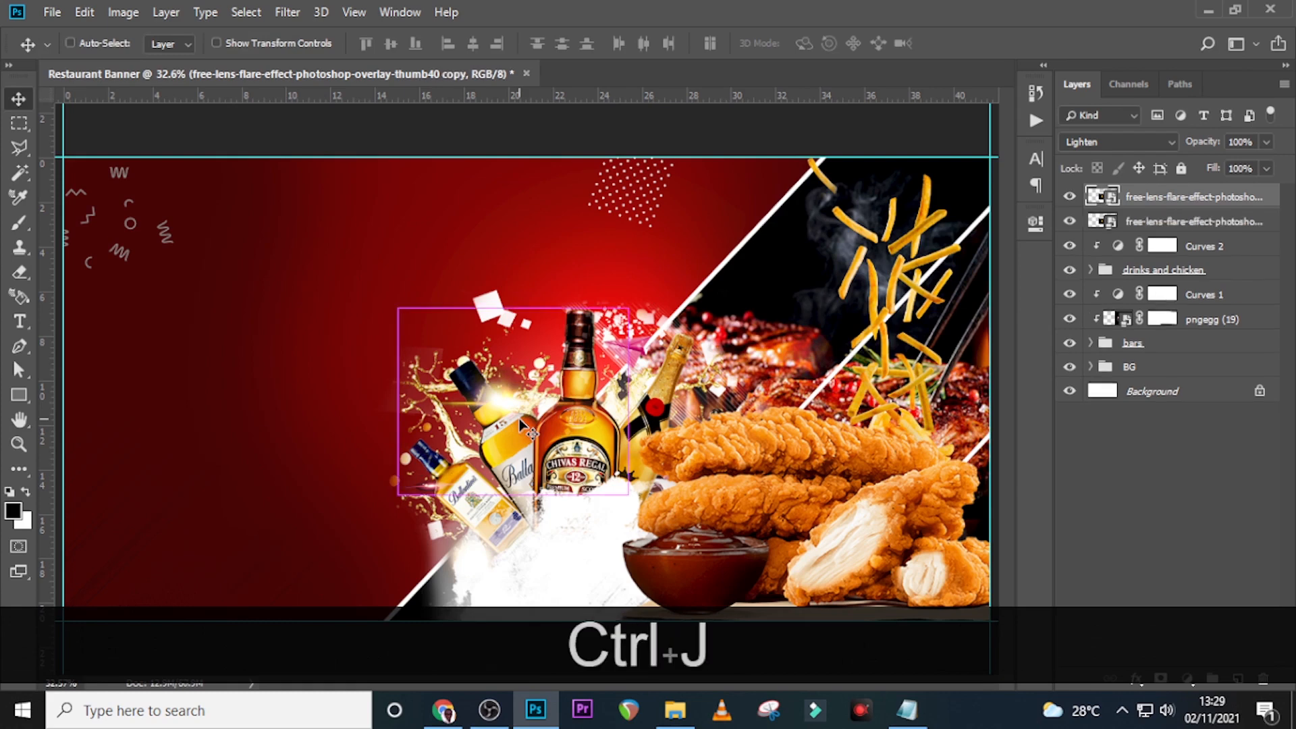
key(v)
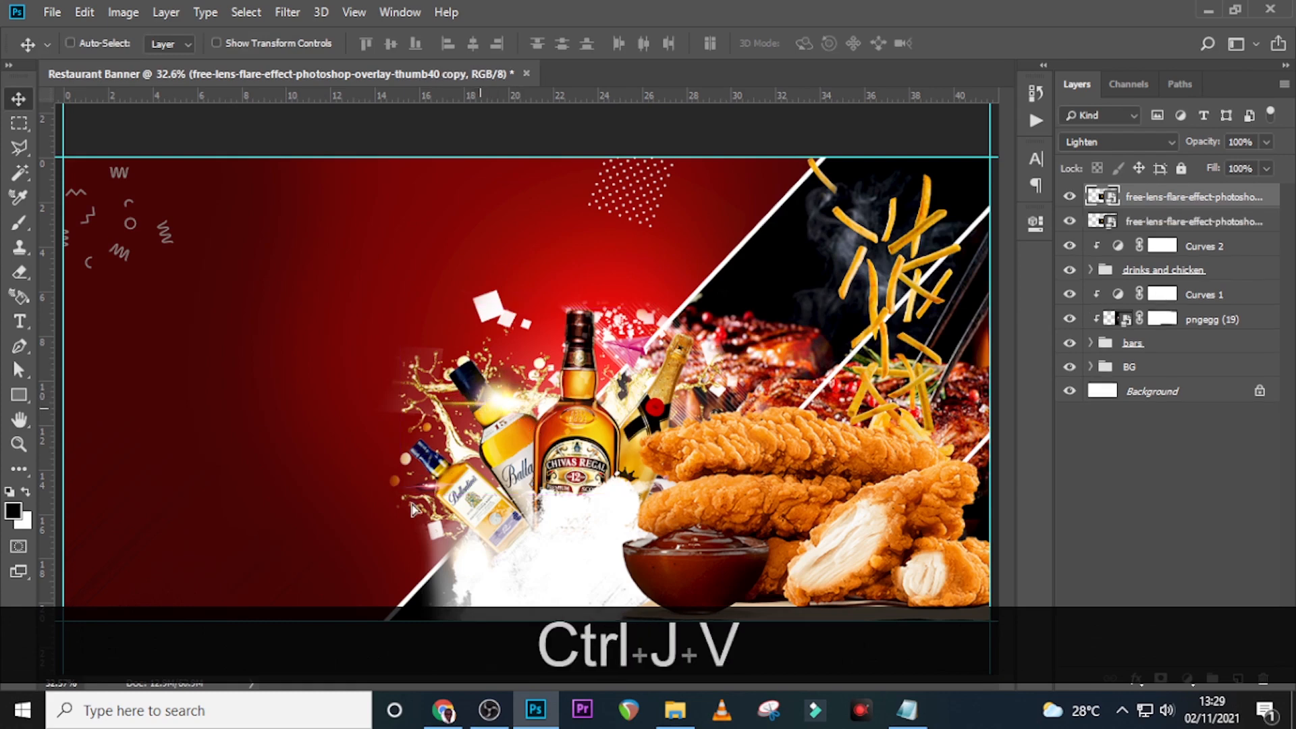
drag(414, 509, 425, 475)
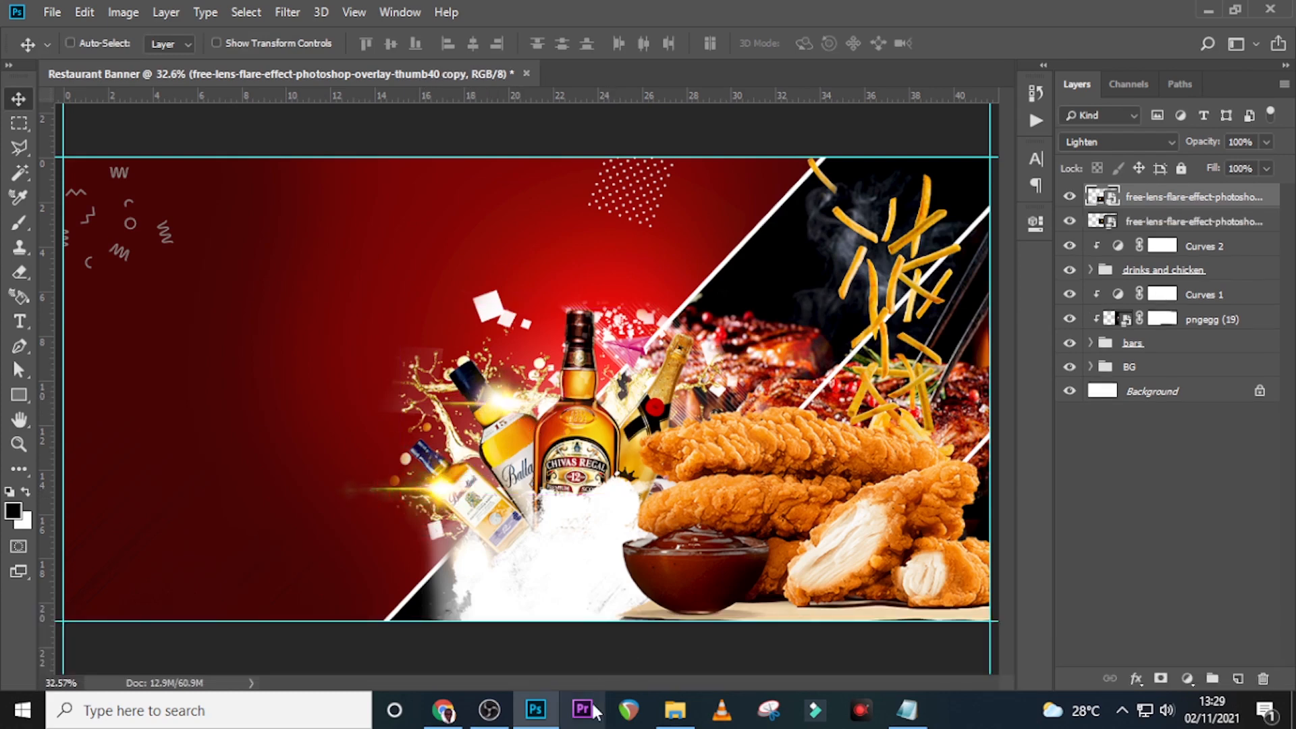
Step: Scale the copied lens flare down to about 80.5% width and 86.8% height and rotate it slightly clockwise
key(ctrl+t)
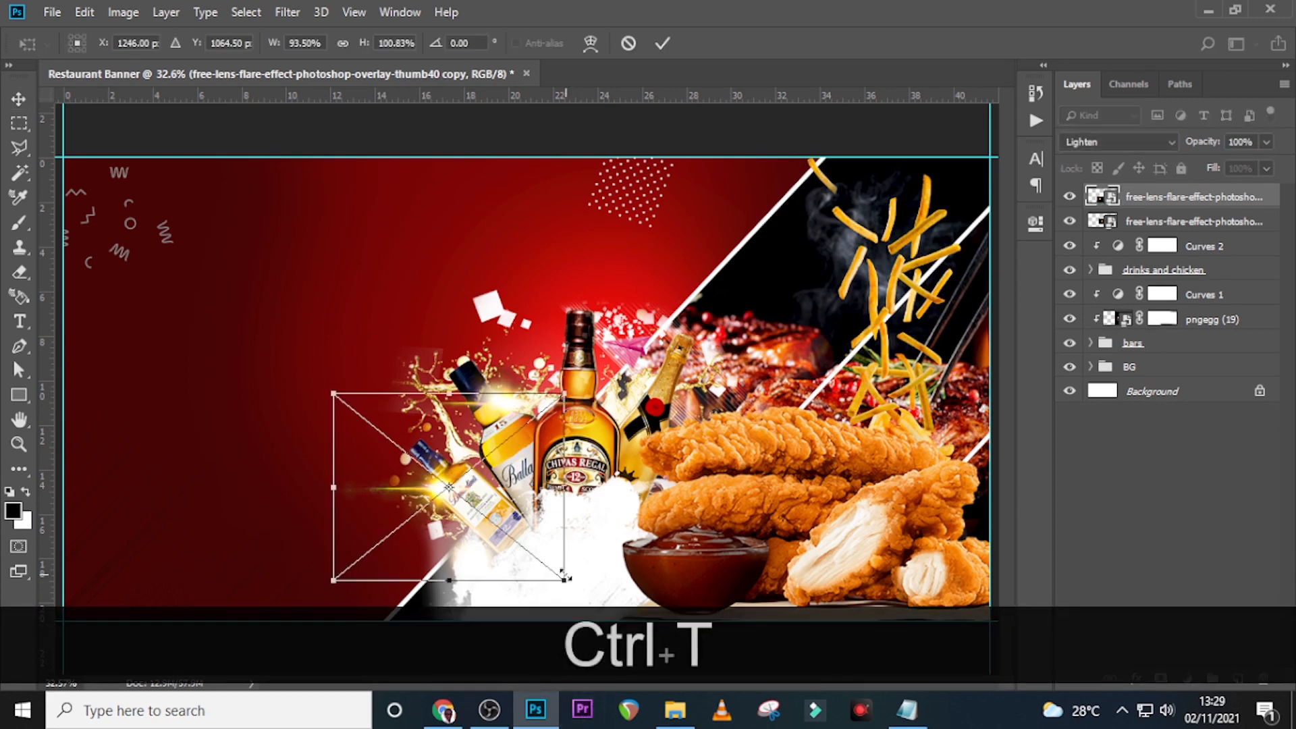
drag(565, 578, 548, 568)
key(alt+shift+Return)
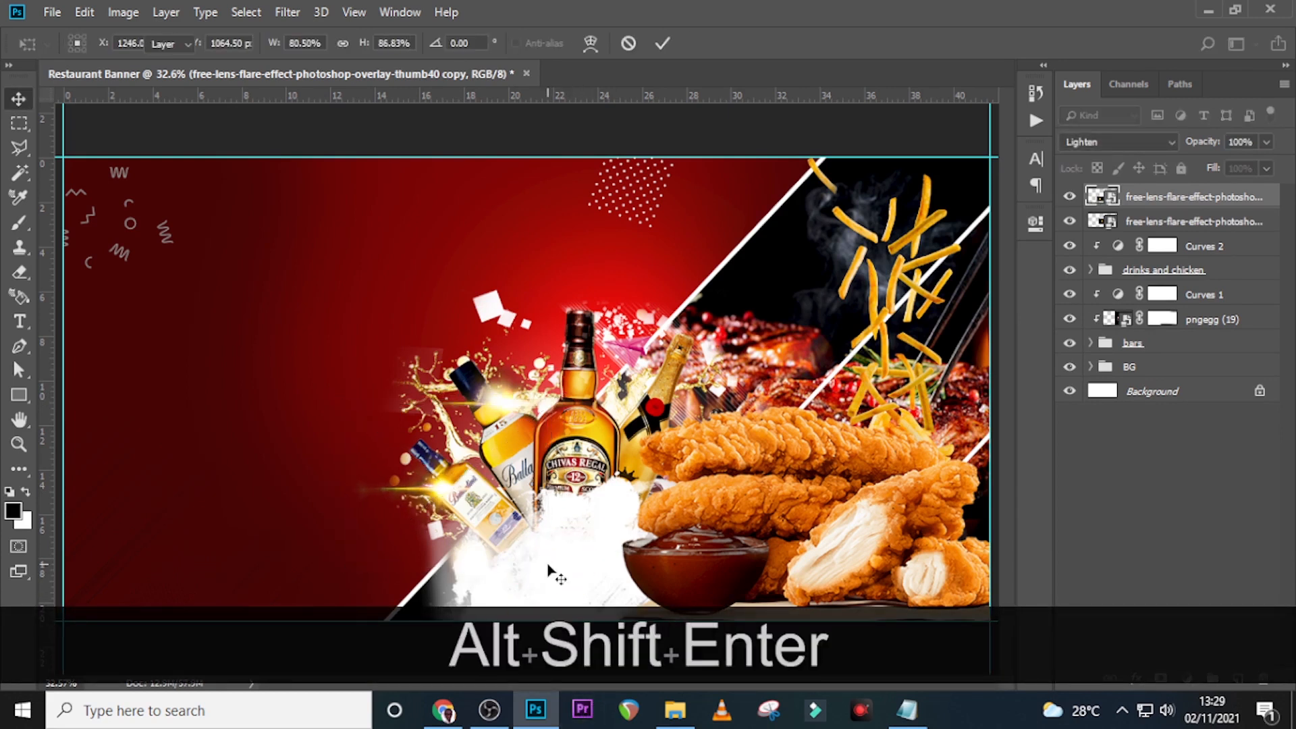
key(ctrl+t)
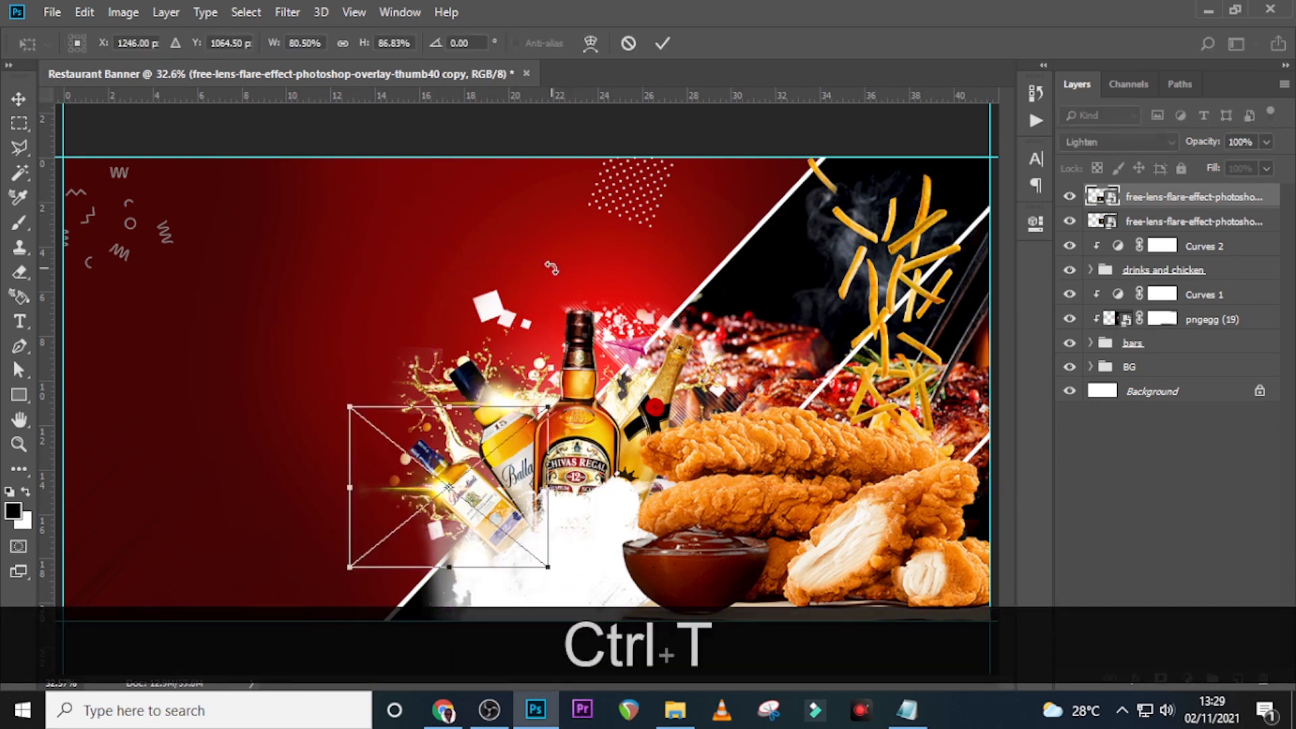
drag(551, 268, 587, 274)
key(Return)
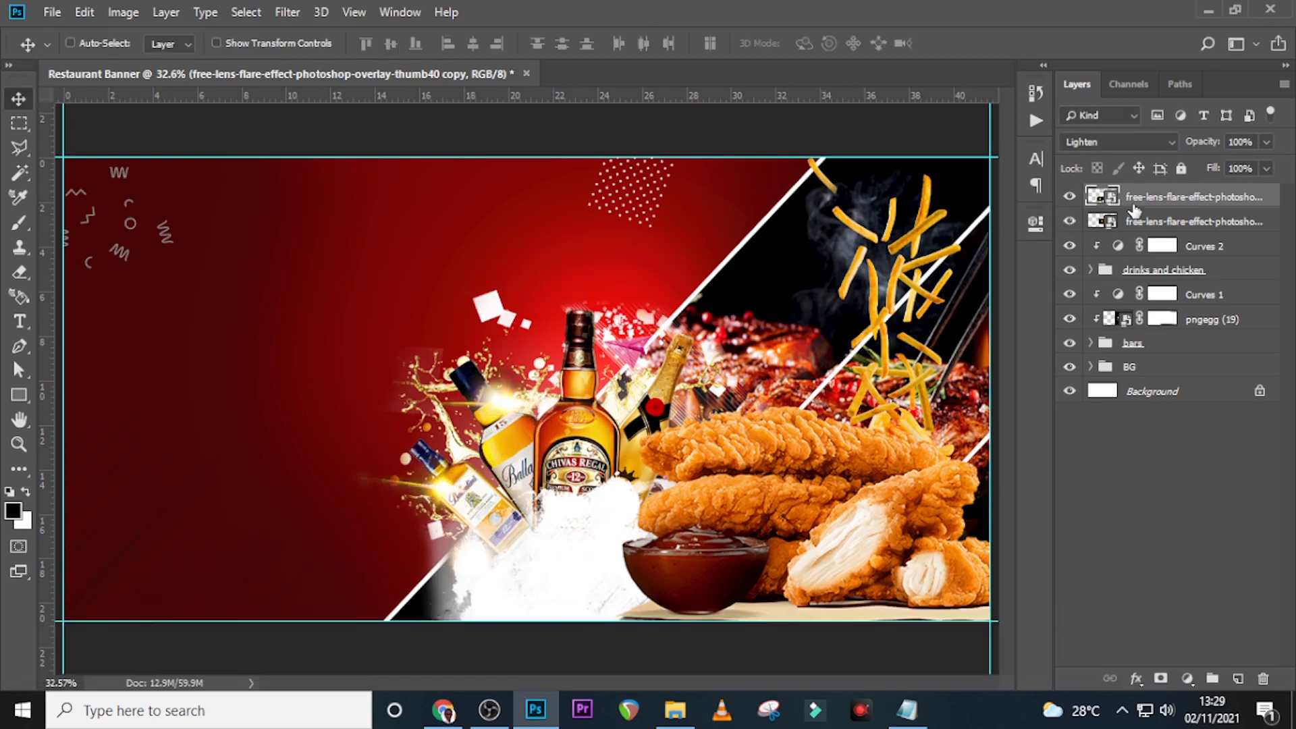
Step: Group the two lens flare layers and name the group "LENS FLARE"
ctrl+click(1147, 222)
key(ctrl+g)
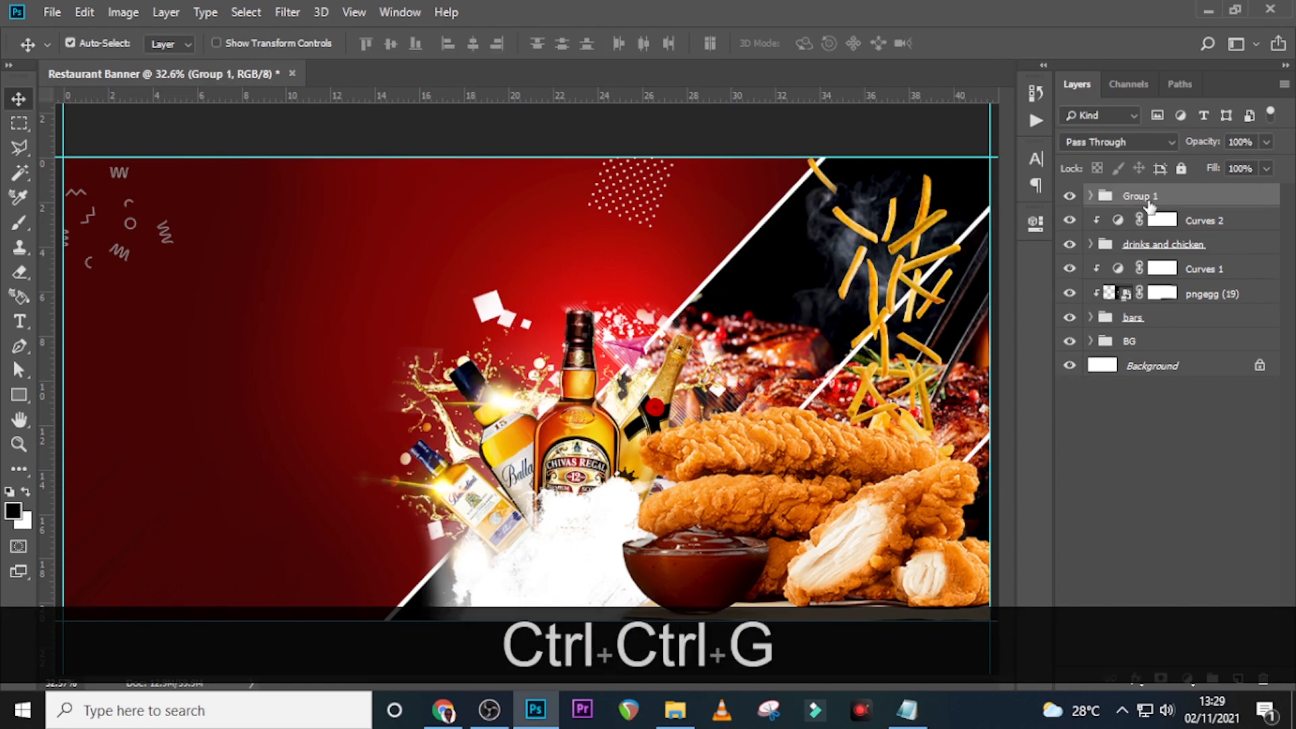
double_click(1141, 195)
key(Caps_Lock)
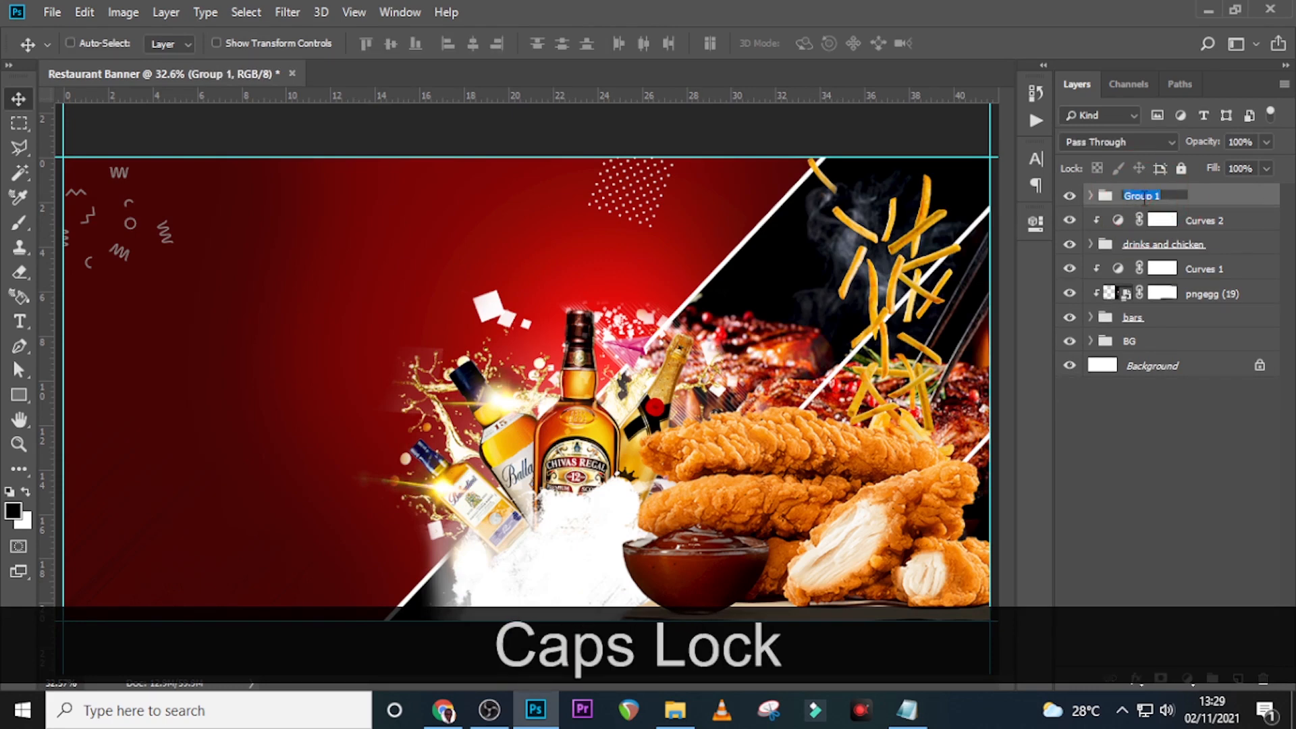
text(LENS FLAR)
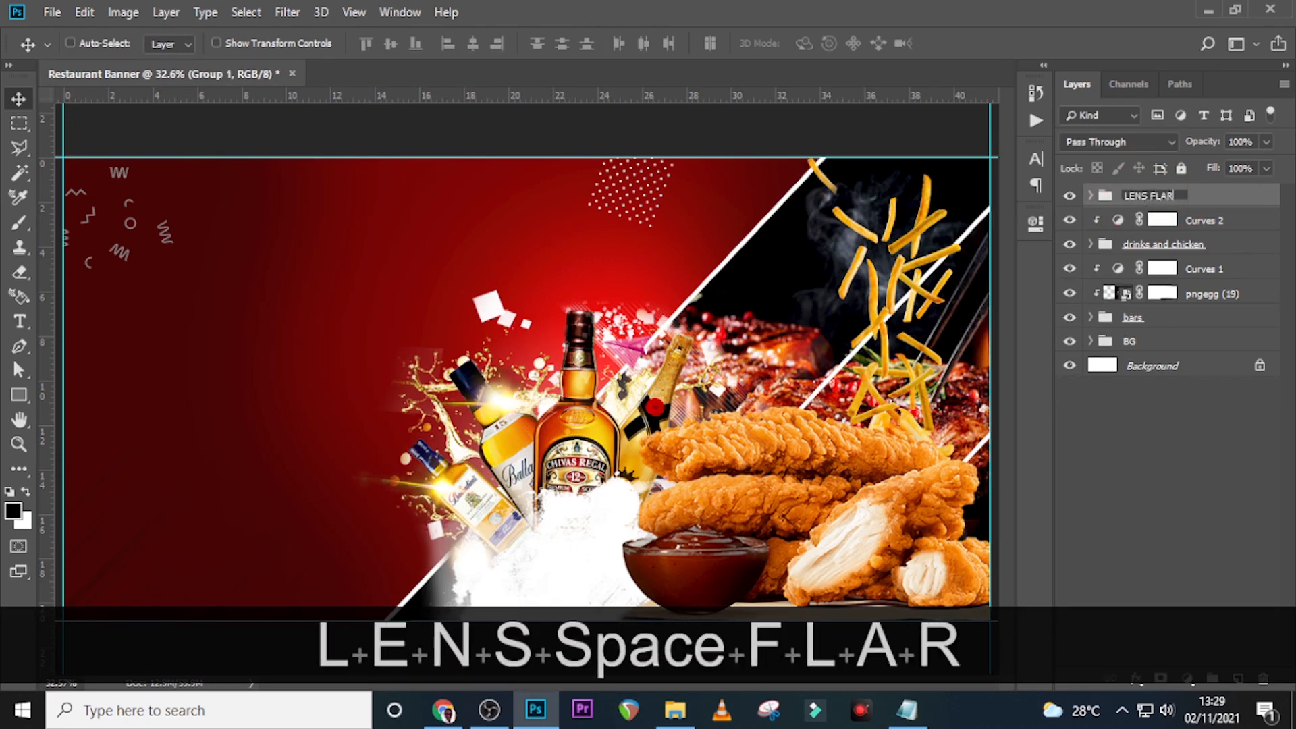
text(E)
key(Return)
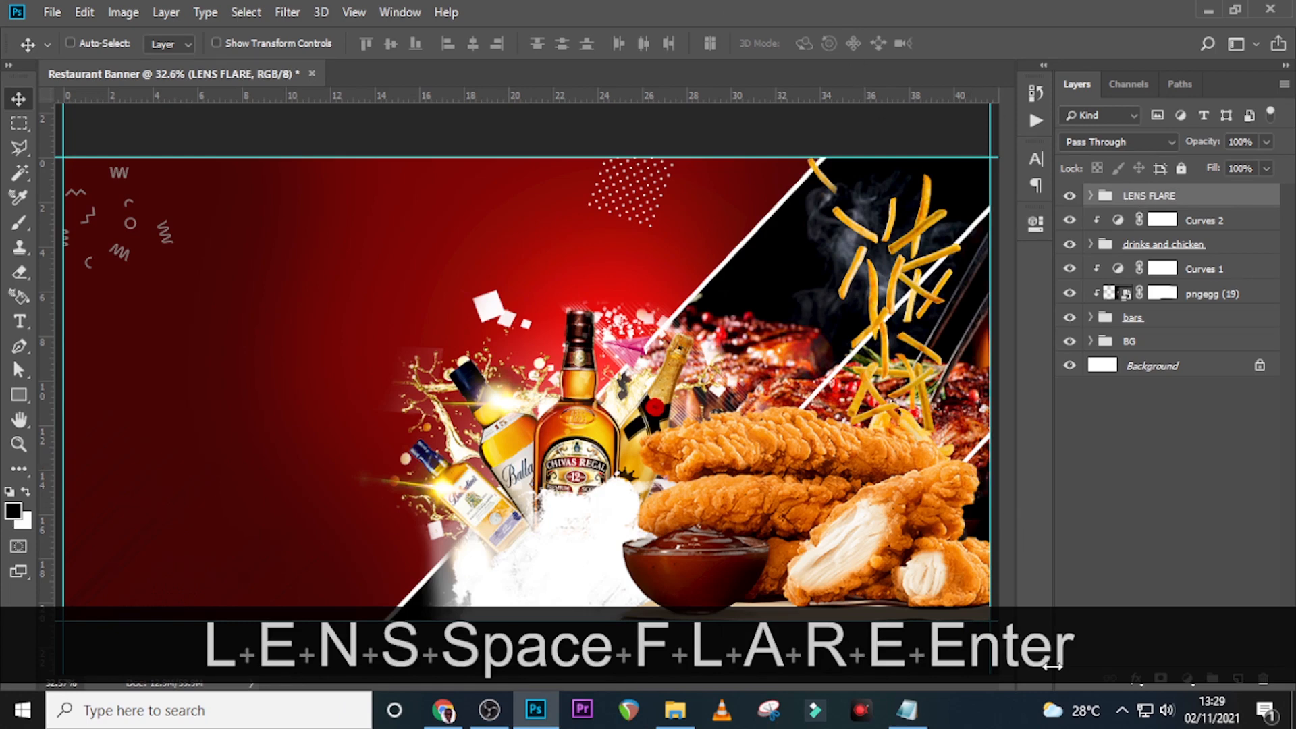
Step: Add a text layer on the dark red area left of the bottles with the word "Special" copied from the Notepad file
key(t)
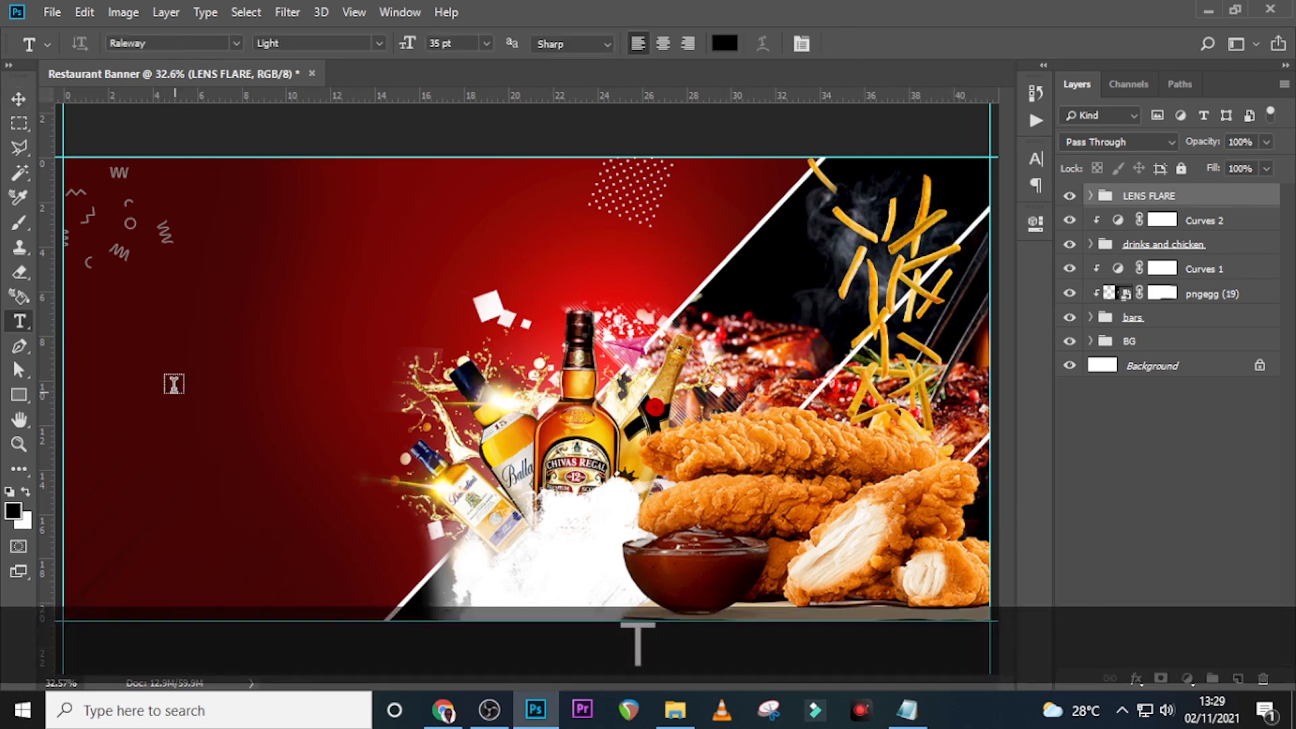
click(134, 309)
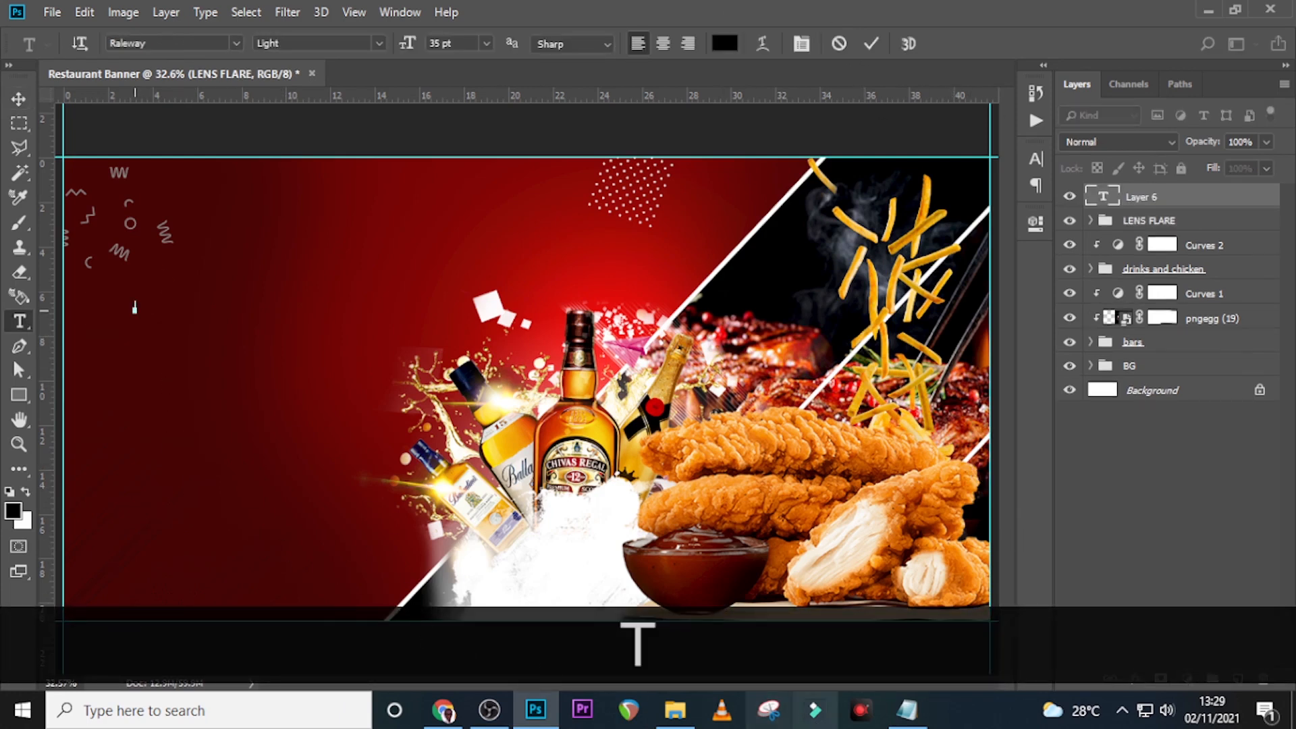
click(906, 710)
drag(731, 140, 668, 150)
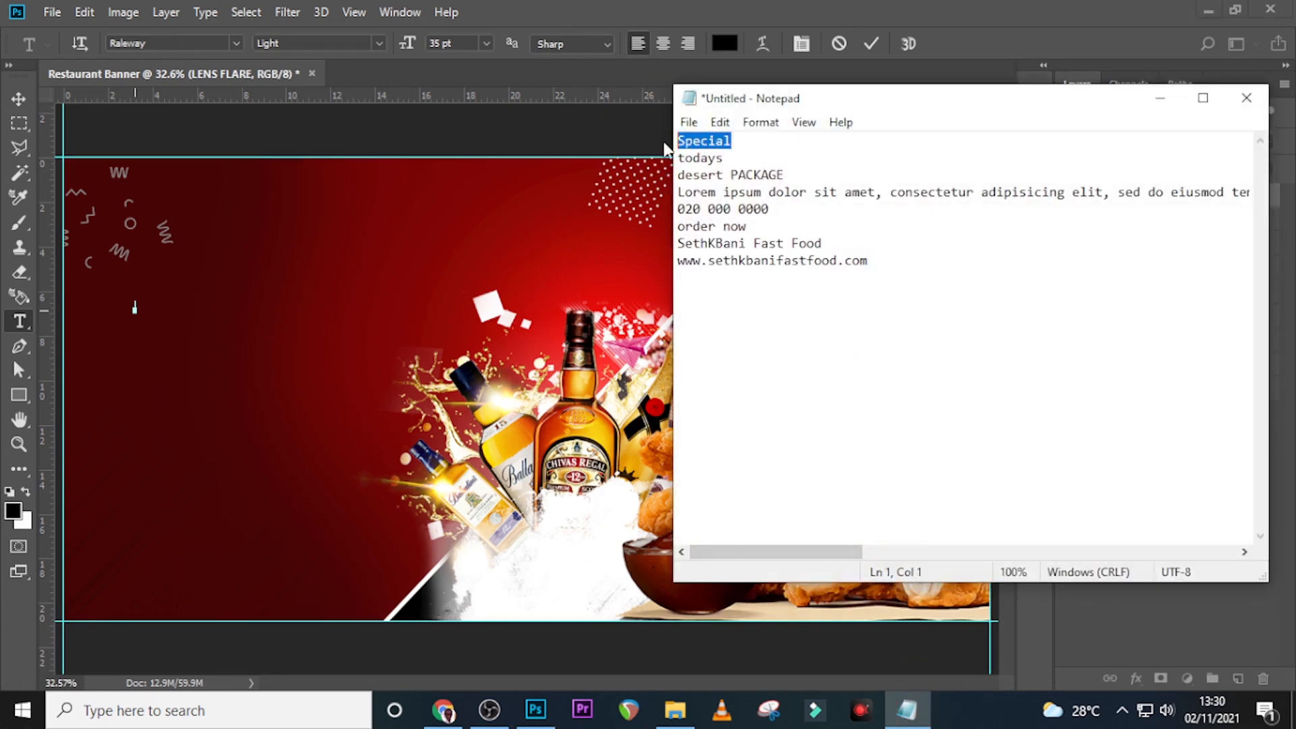
key(ctrl+c)
click(620, 9)
key(ctrl+v)
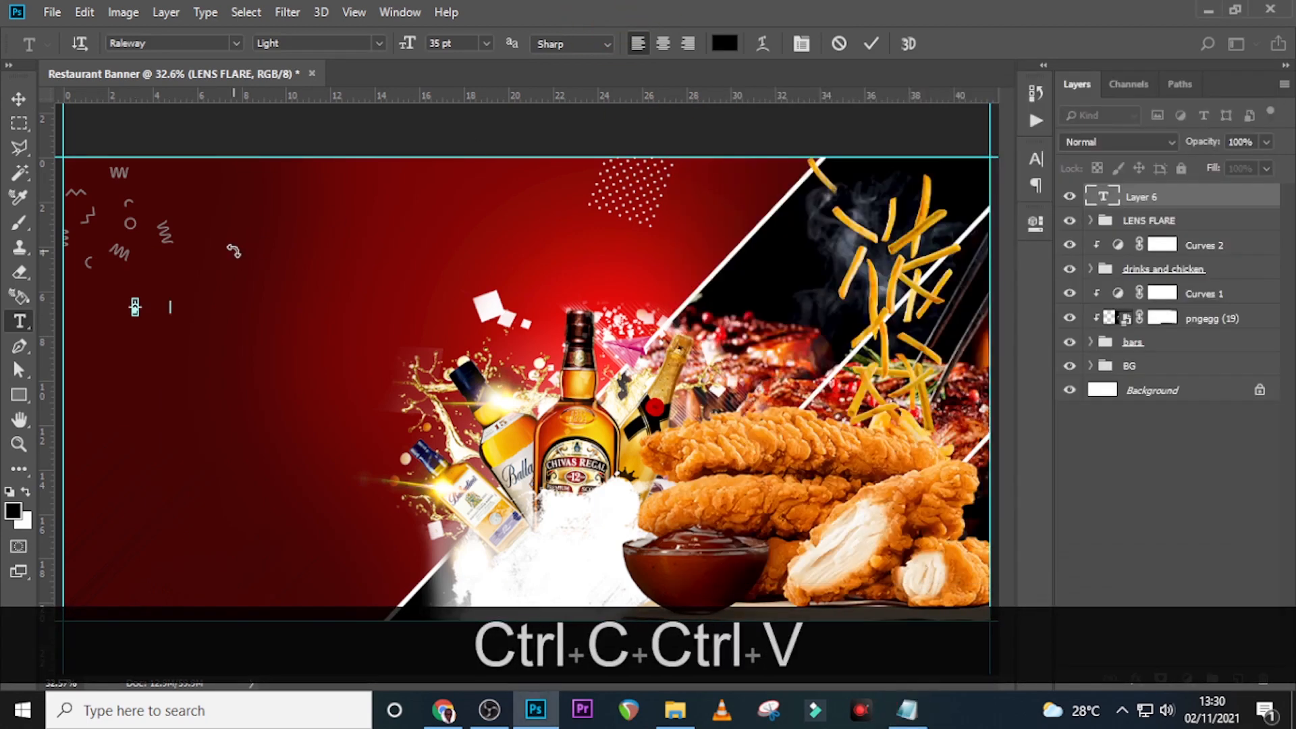
click(1123, 199)
Step: Set the "Special" text to the Sangharia font at 501 pt
click(1036, 159)
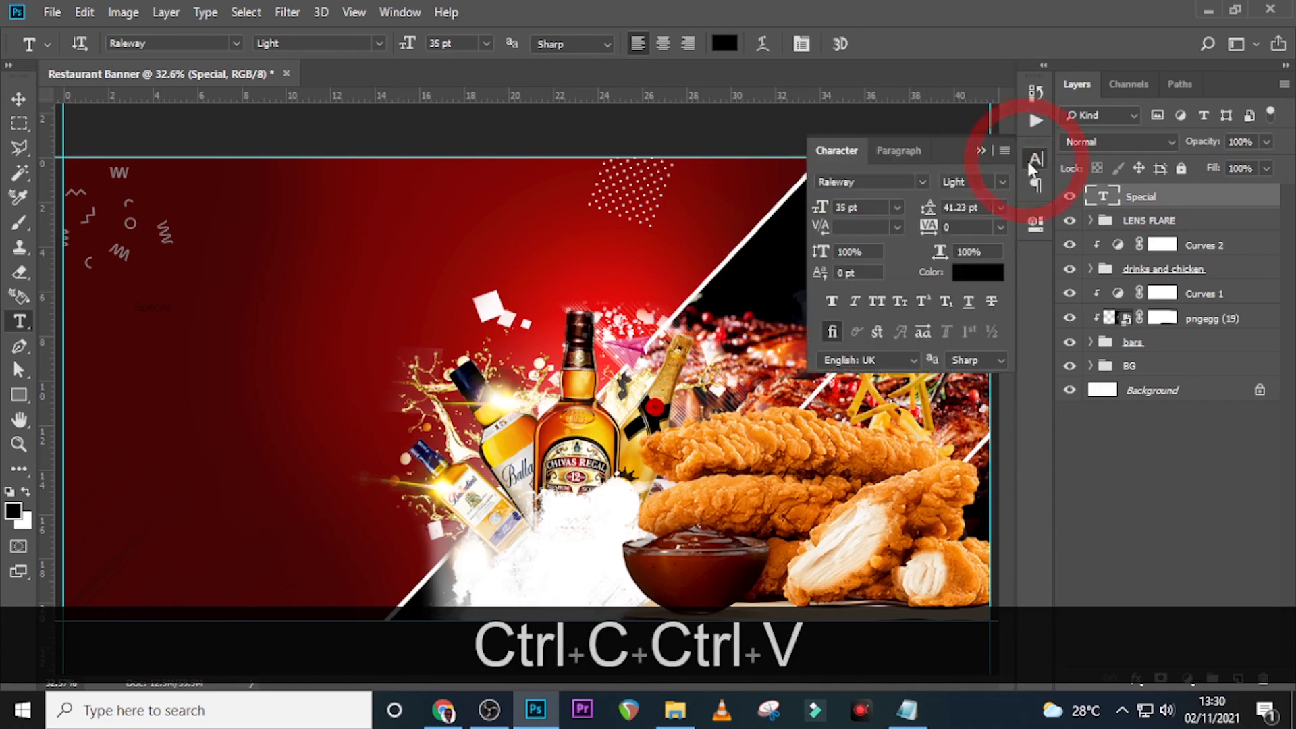
click(923, 188)
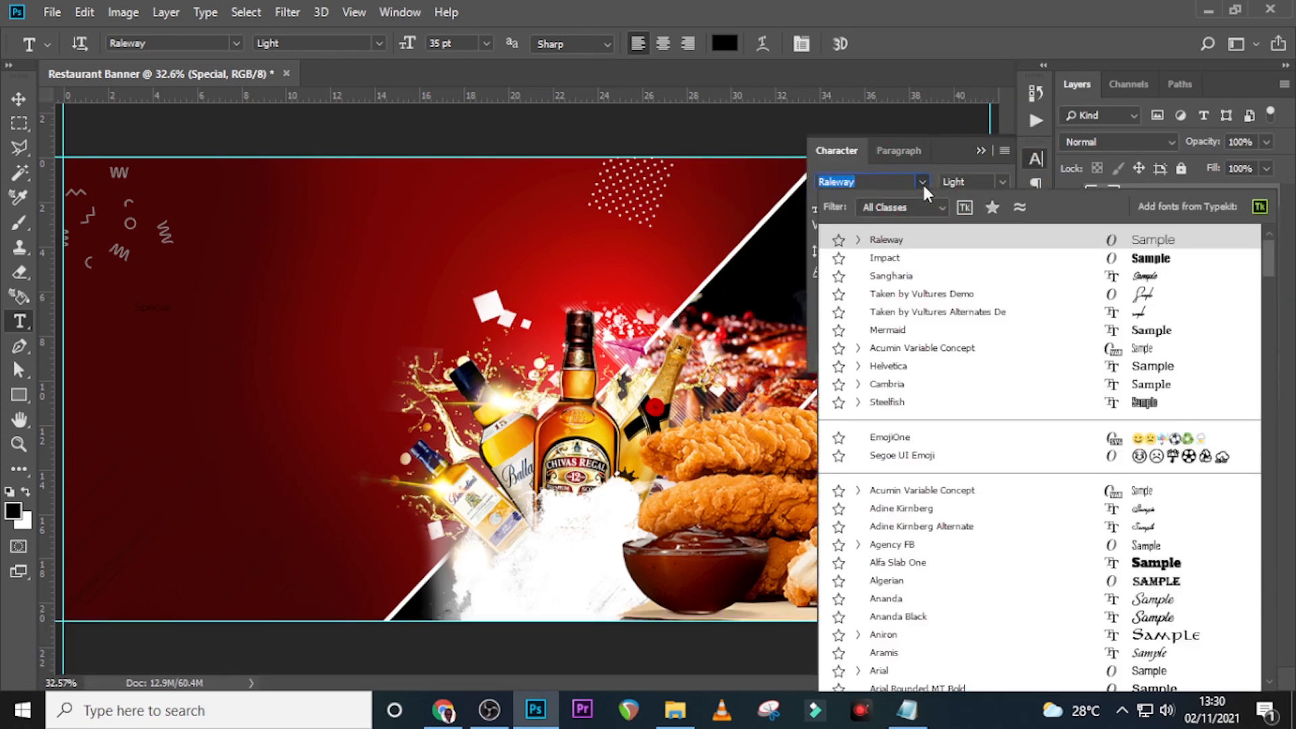
click(886, 277)
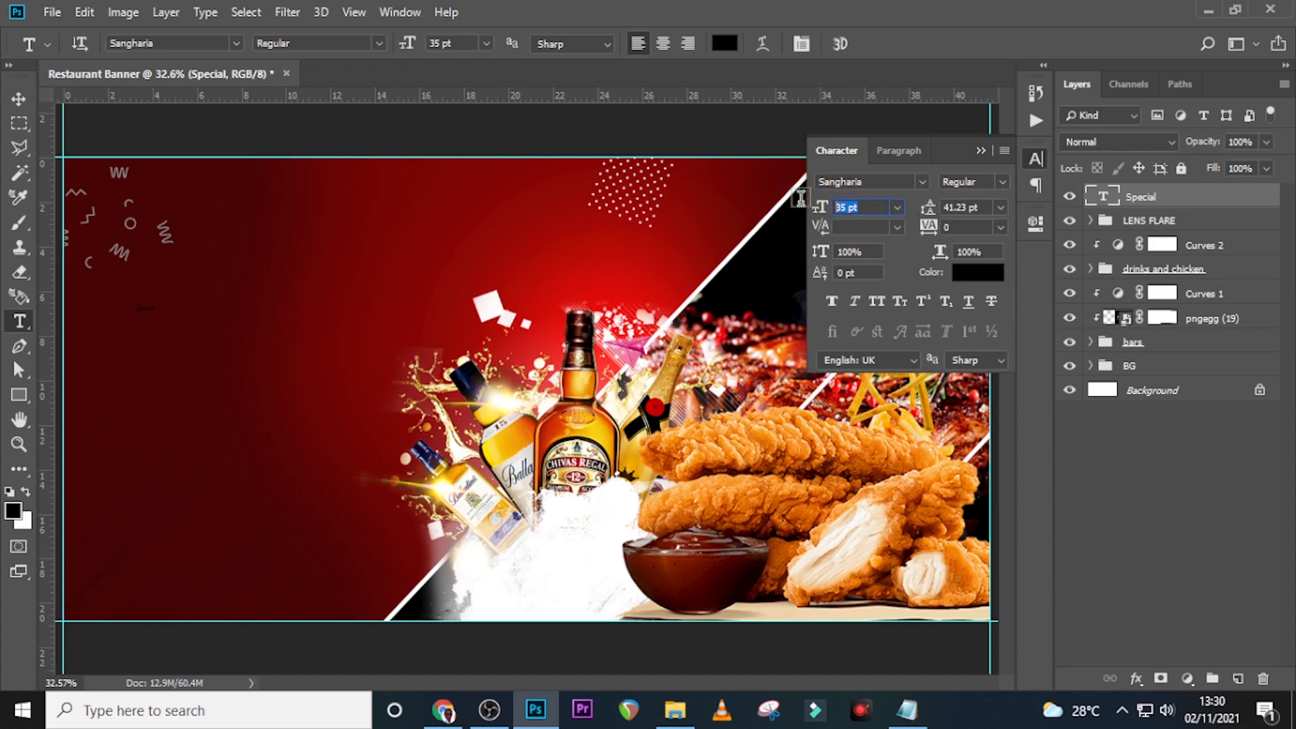
text(501)
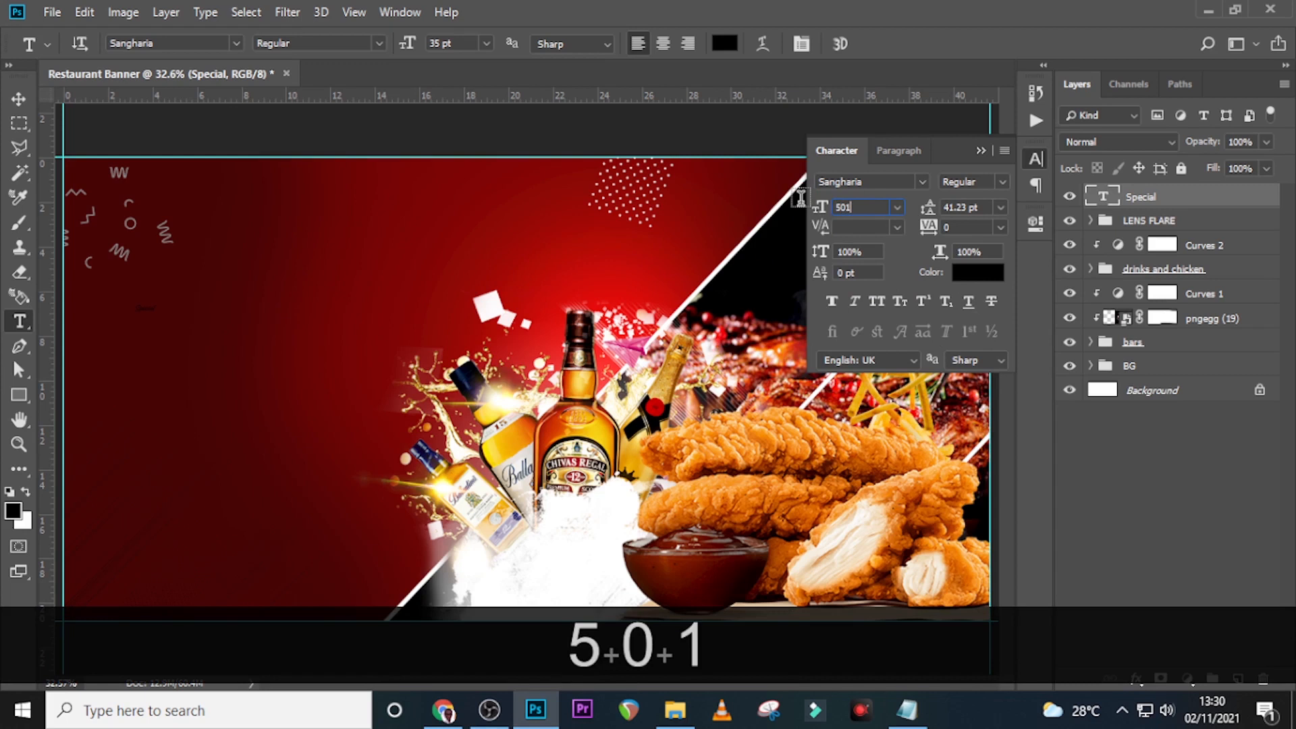
key(Return)
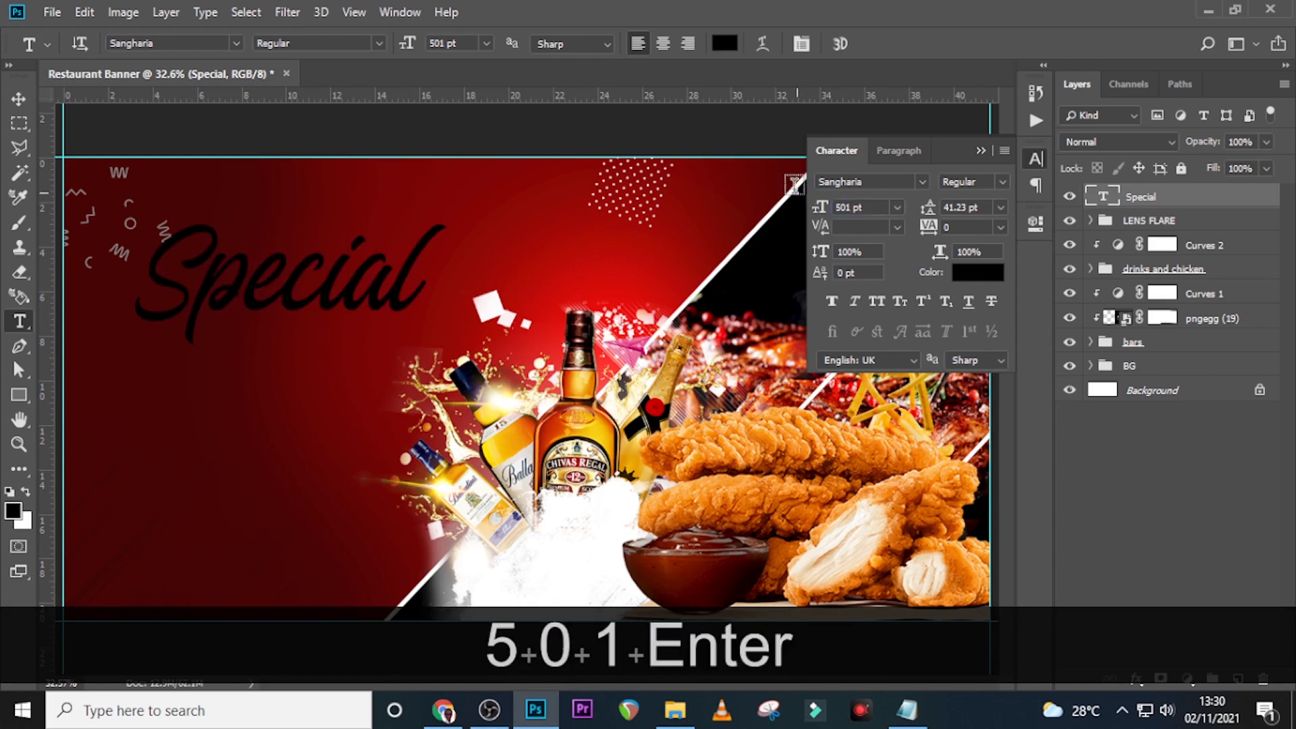
Step: Change the colour of the "Special" text to orange, hex FFAE00
click(882, 184)
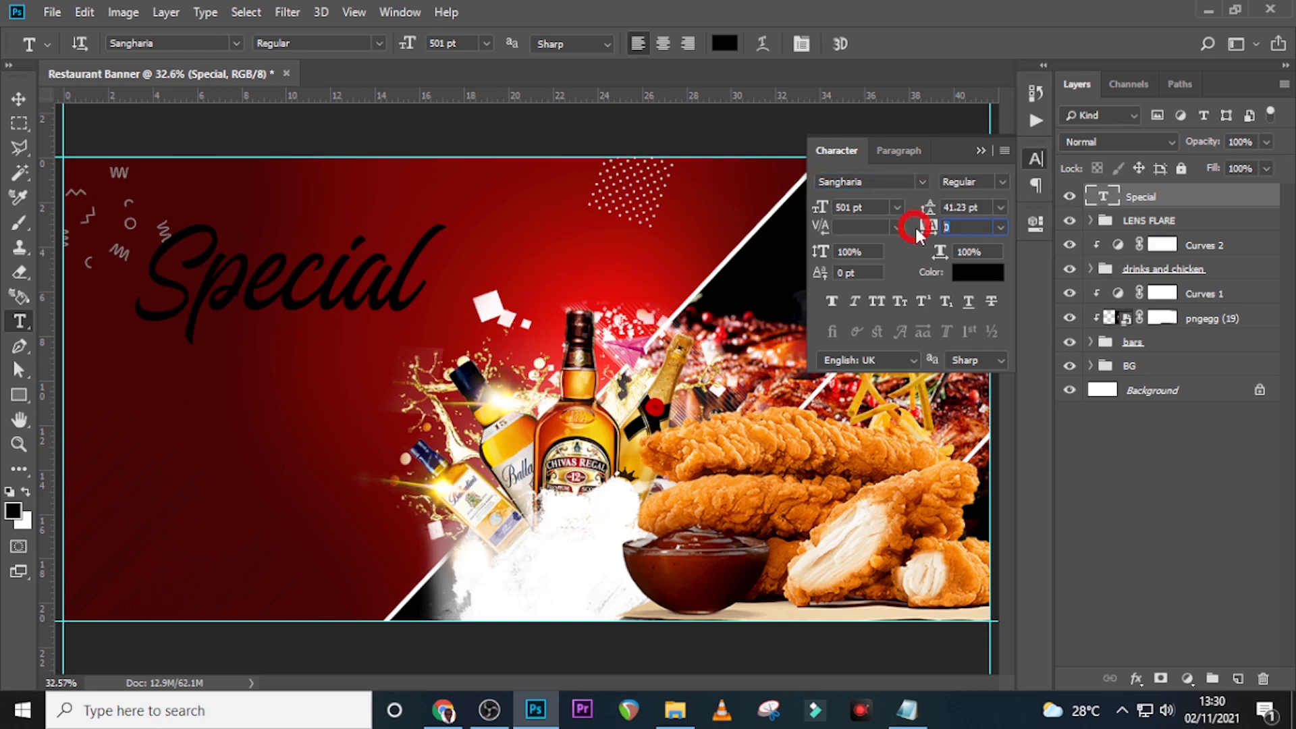
click(977, 274)
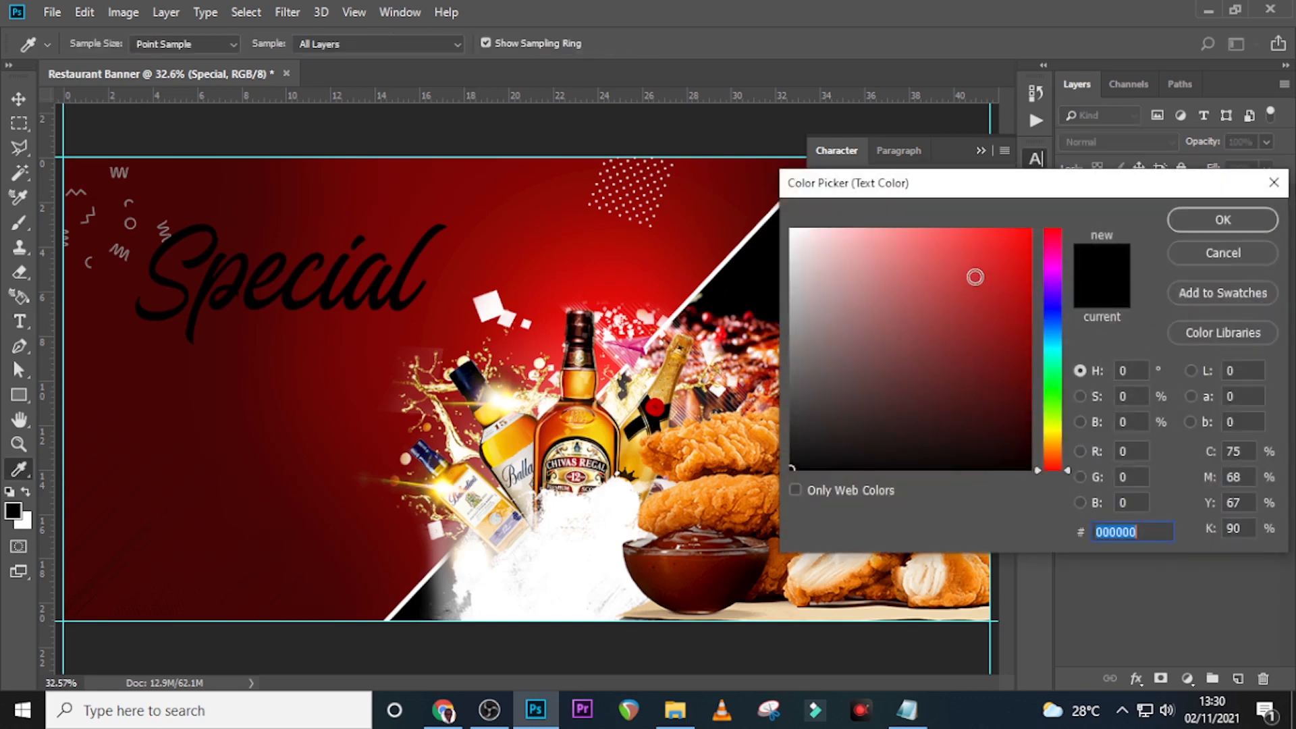
text(FFAE)
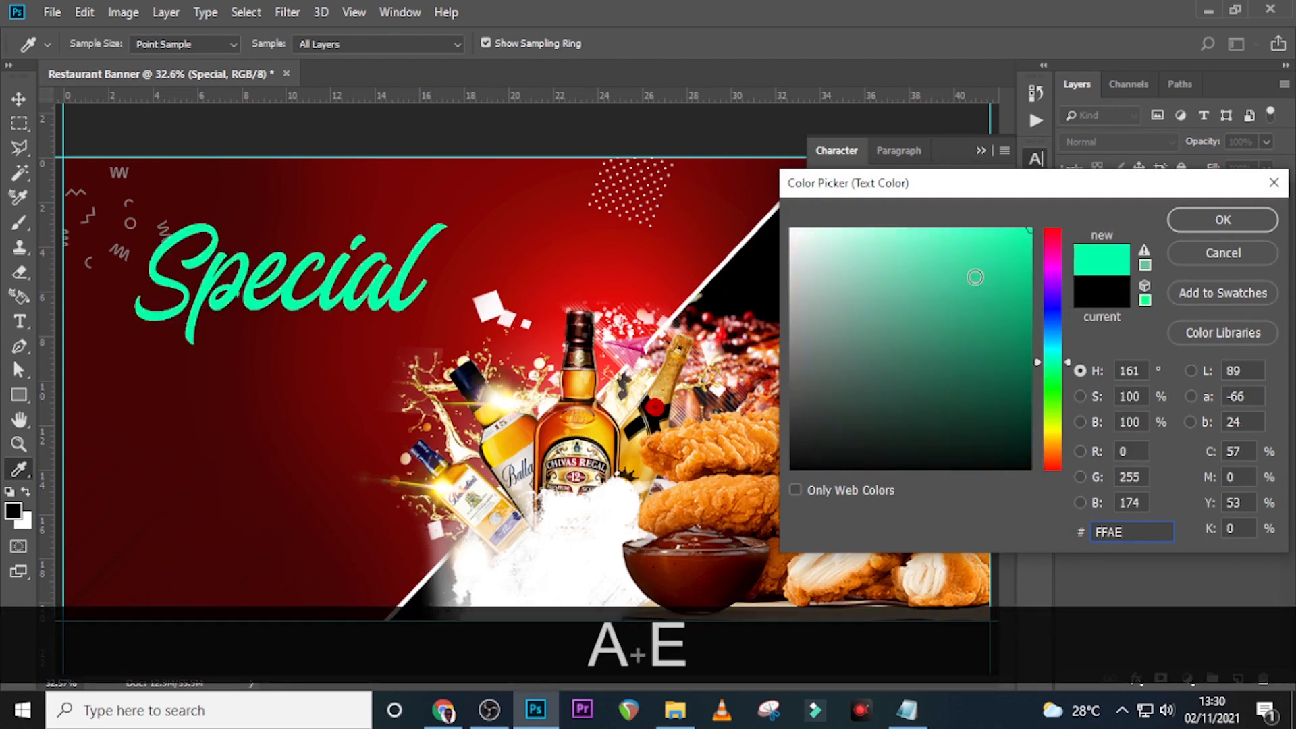
text(00)
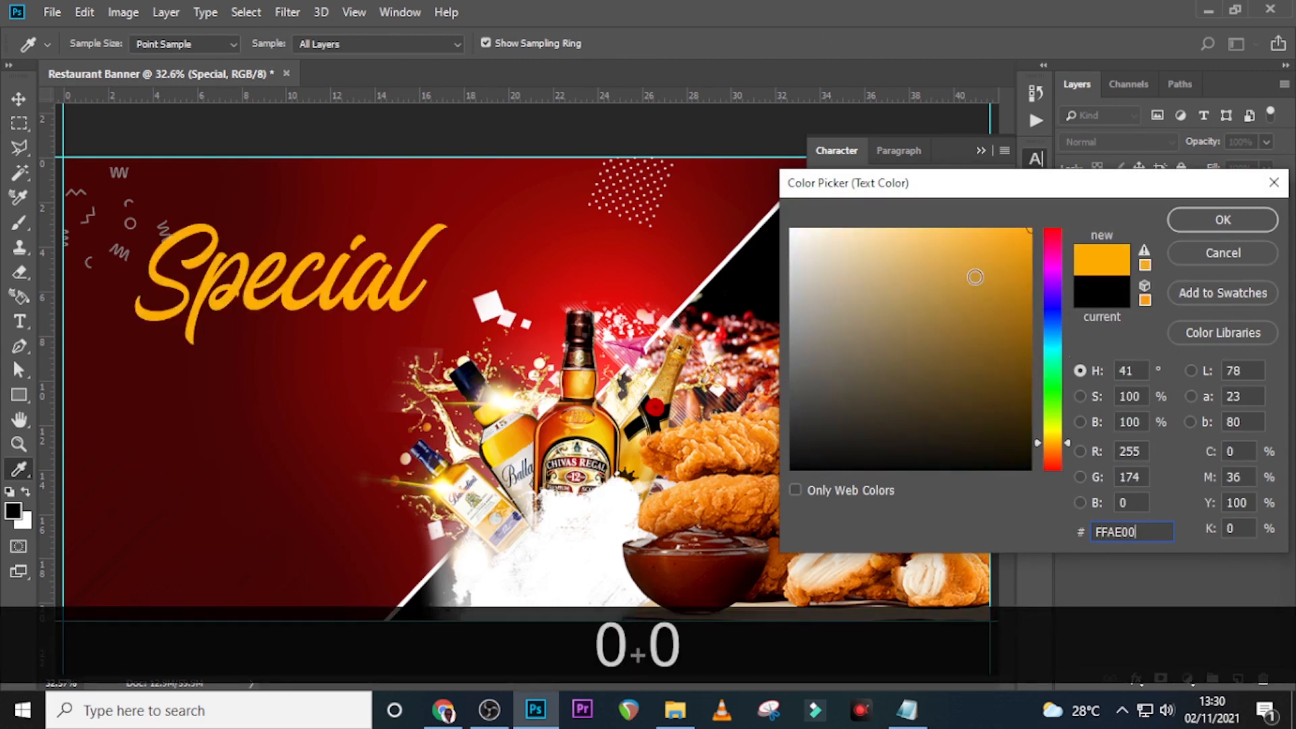
click(1207, 223)
Step: Move the "Special" text down-left and add a vertical guide about 1.5 in from the banner's left edge as a text margin
key(v)
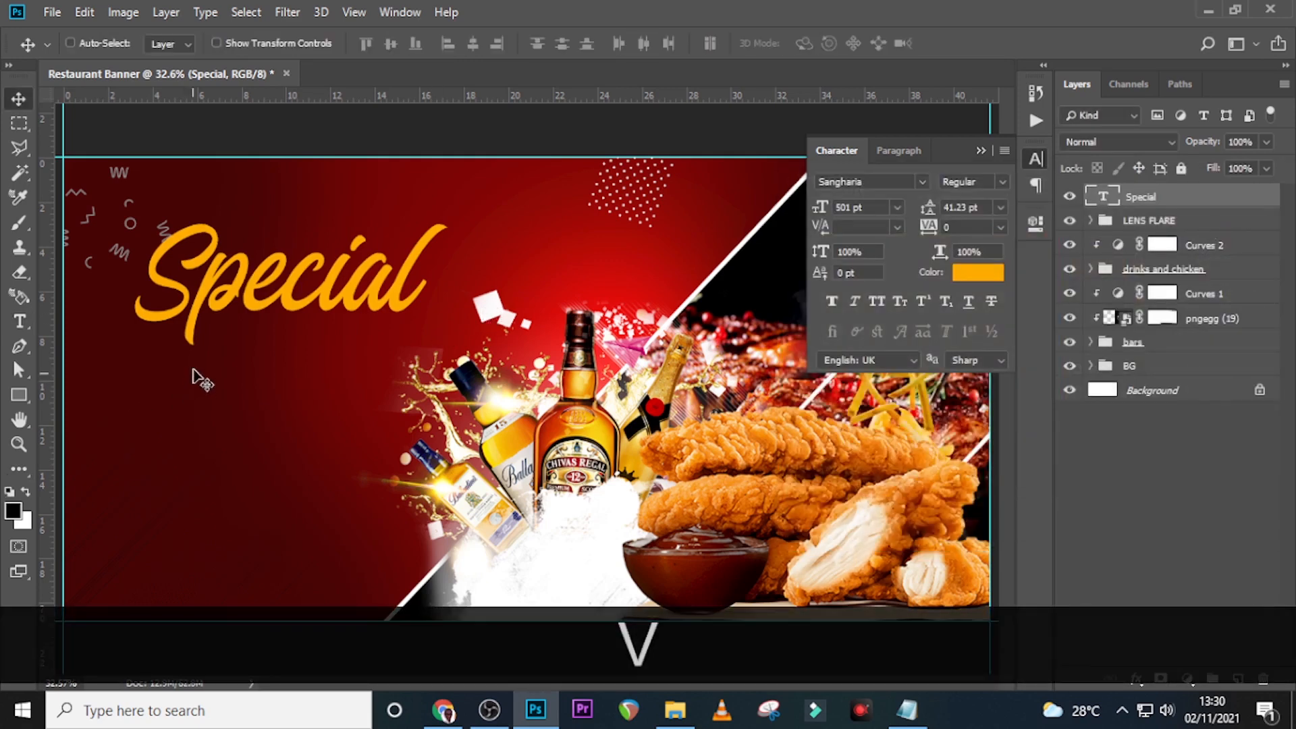
drag(269, 327, 208, 346)
drag(49, 439, 97, 437)
click(1146, 198)
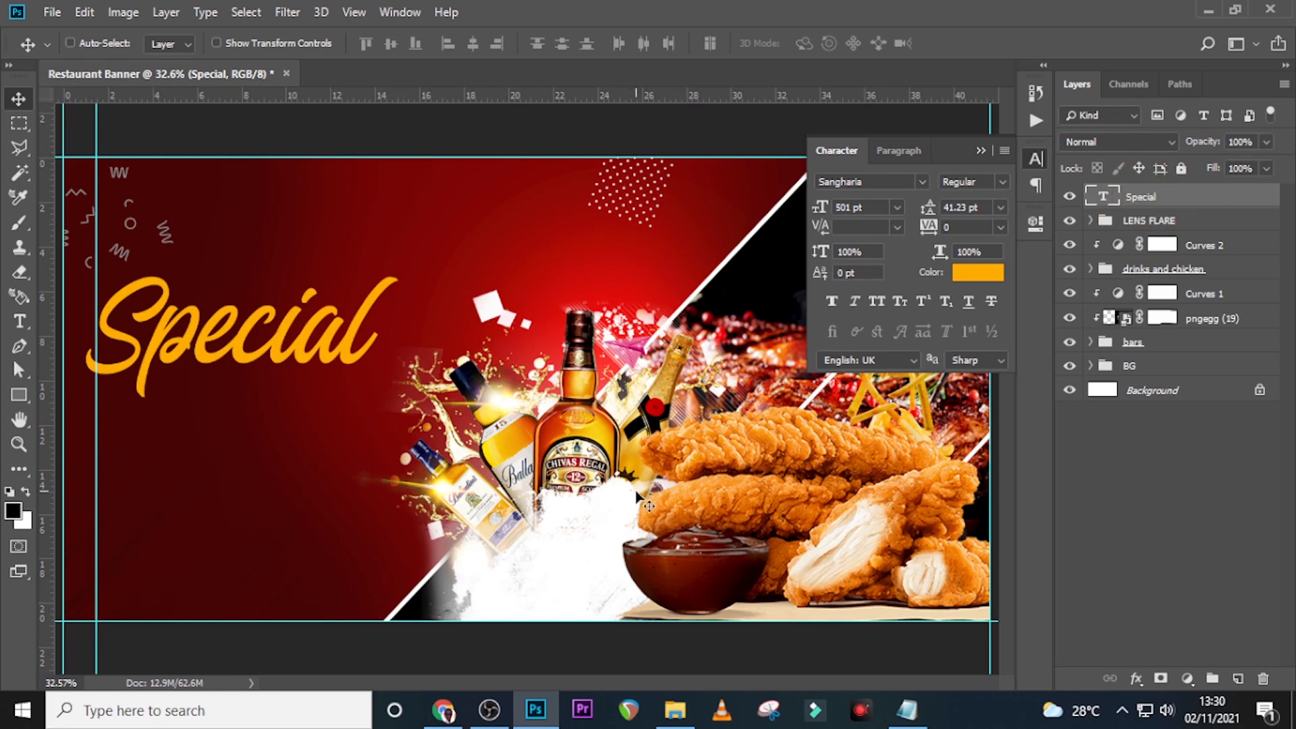
Step: Nudge the "Special" text right so its left edge lines up with the text margin guide
key(shift+Right)
key(shift+Right)
key(shift+Right)
key(shift+Right)
key(shift+Right)
key(shift+Right)
key(shift+Right)
key(shift+Right)
key(shift+Right)
key(shift+Right)
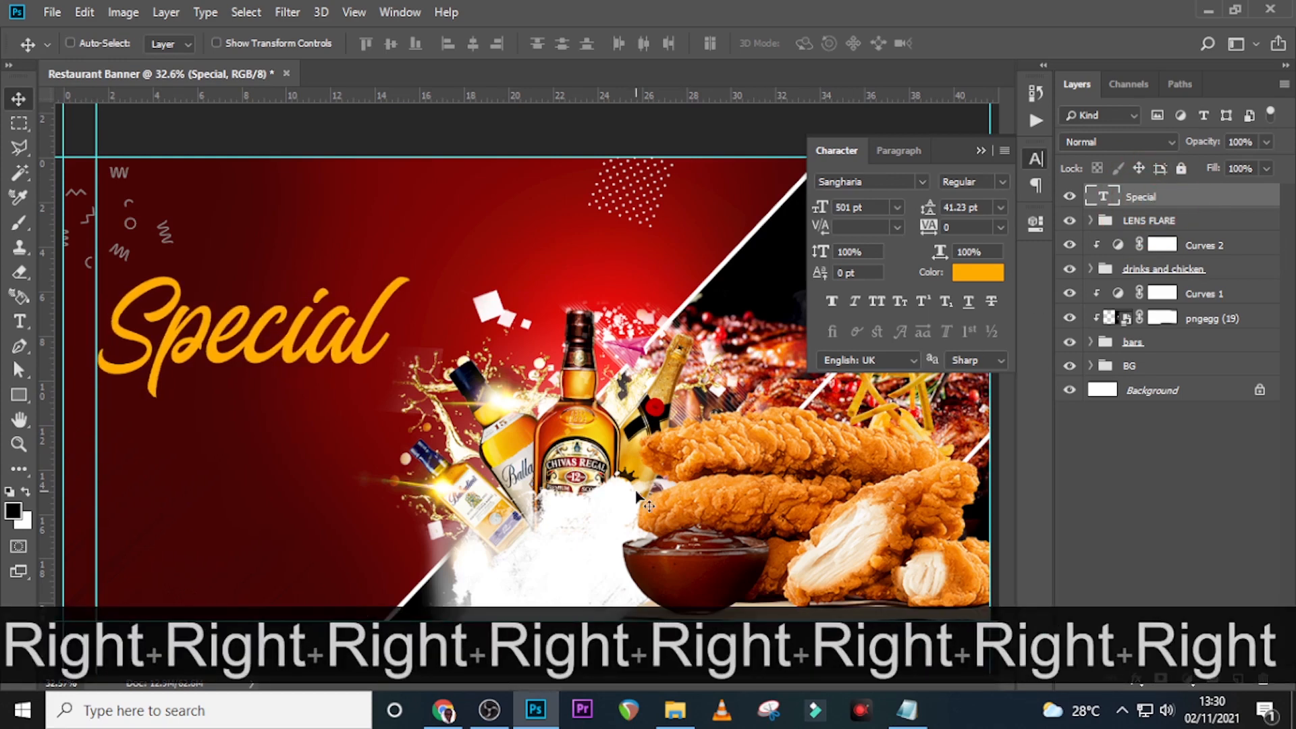
Step: Add a new text layer above "Special" with the word "todays" copied from the Notepad file
key(t)
click(202, 202)
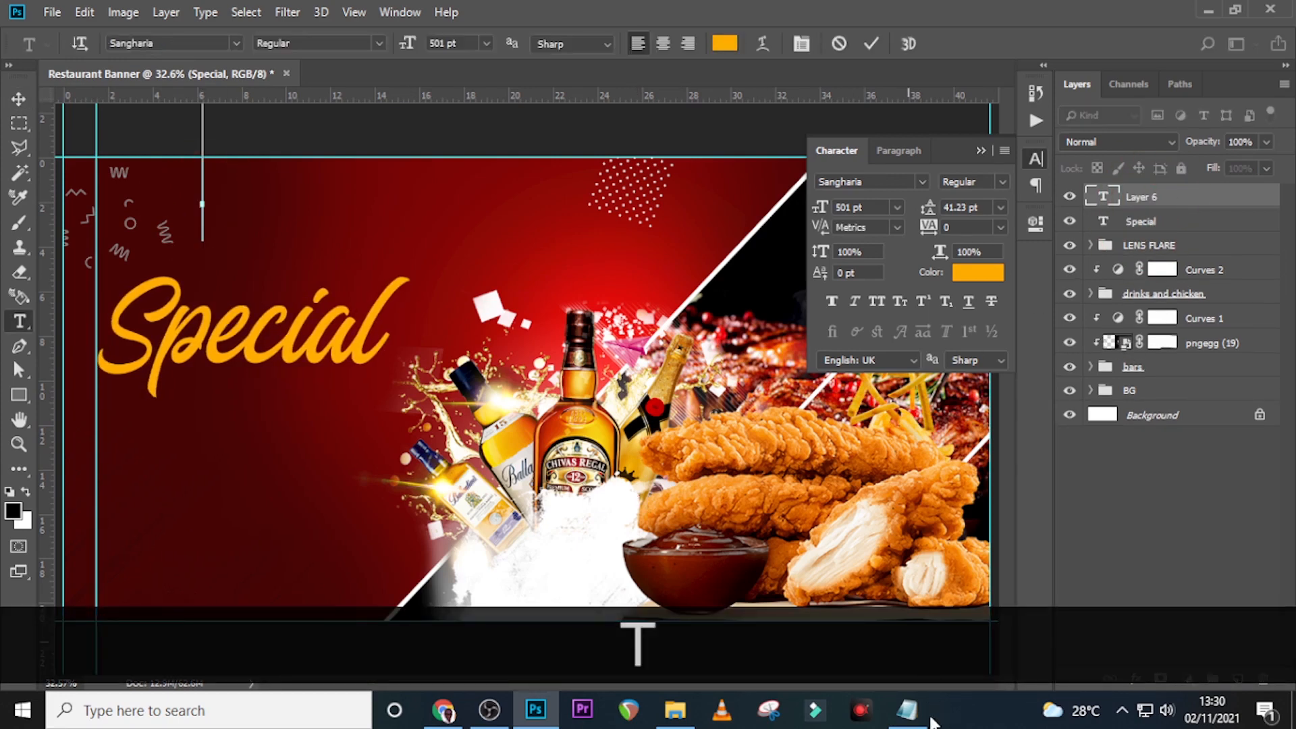
click(930, 720)
drag(757, 157, 664, 155)
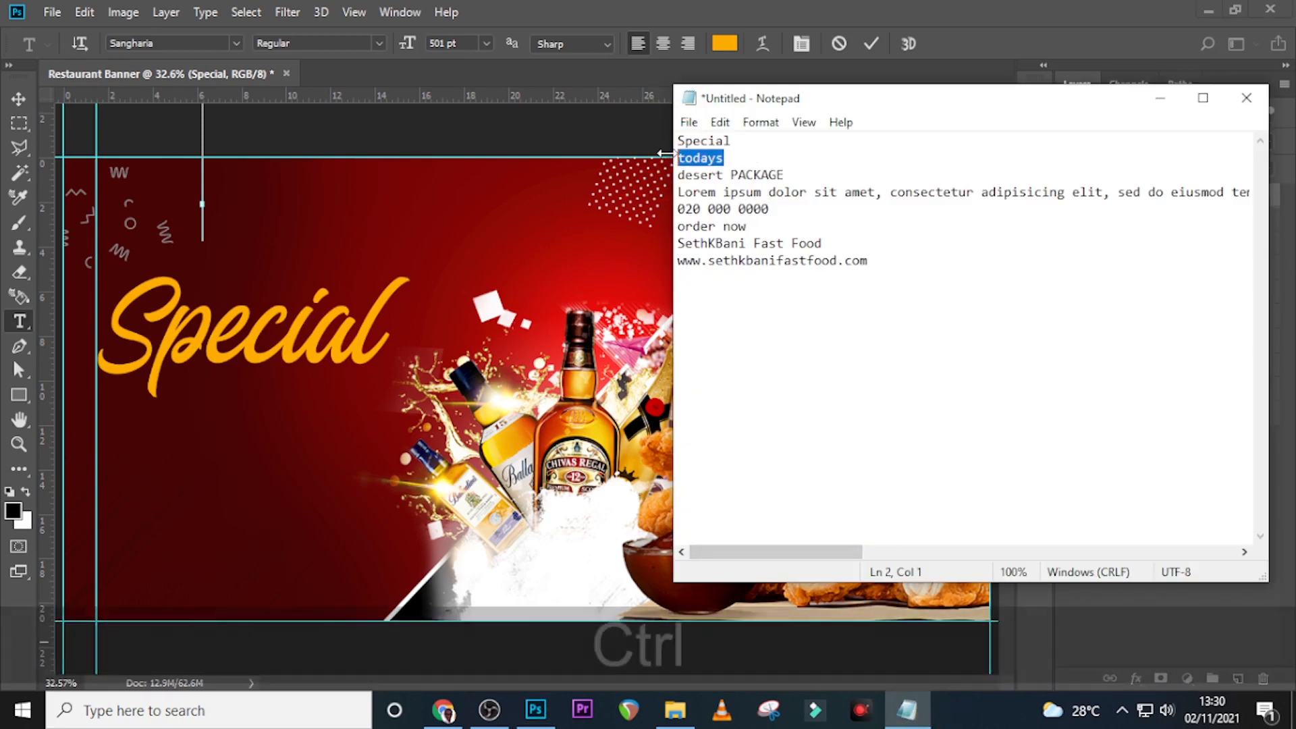
key(ctrl+c)
click(641, 10)
key(ctrl+v)
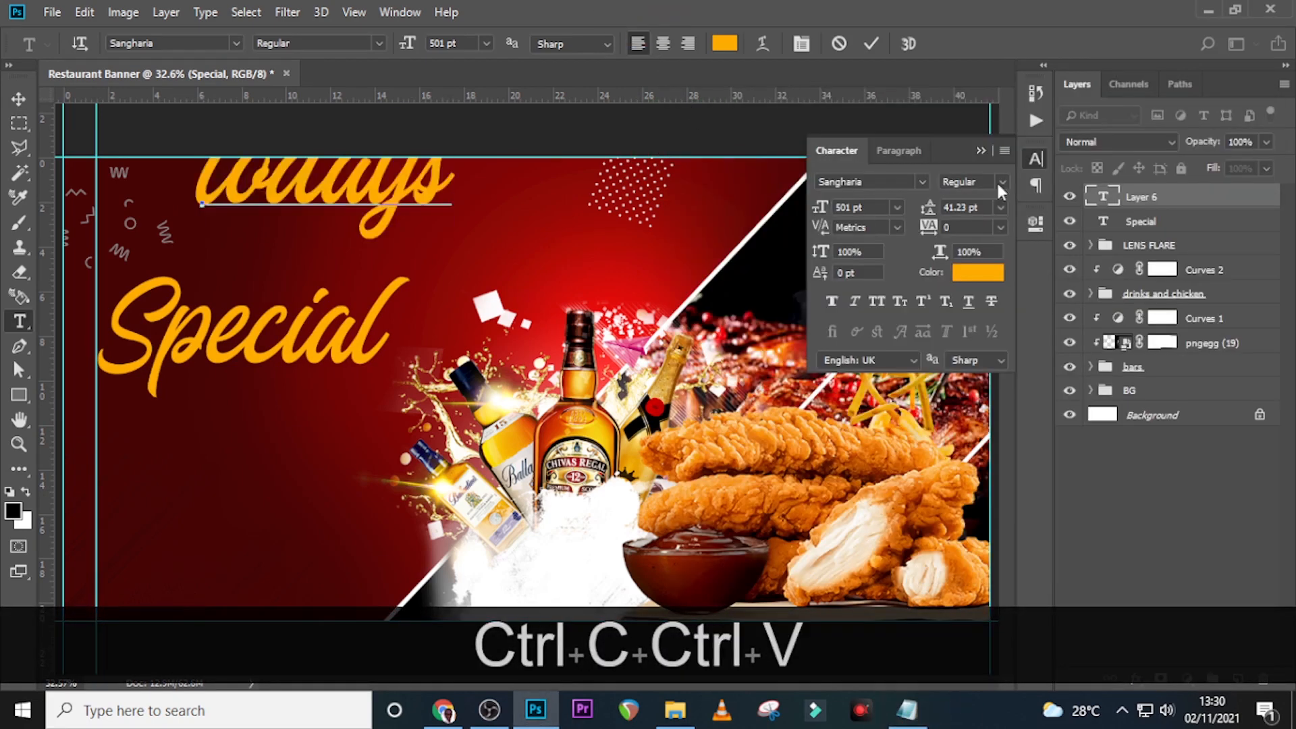
click(1110, 197)
Step: Set the "todays" text to Raleway SemiBold at 96 pt
click(920, 182)
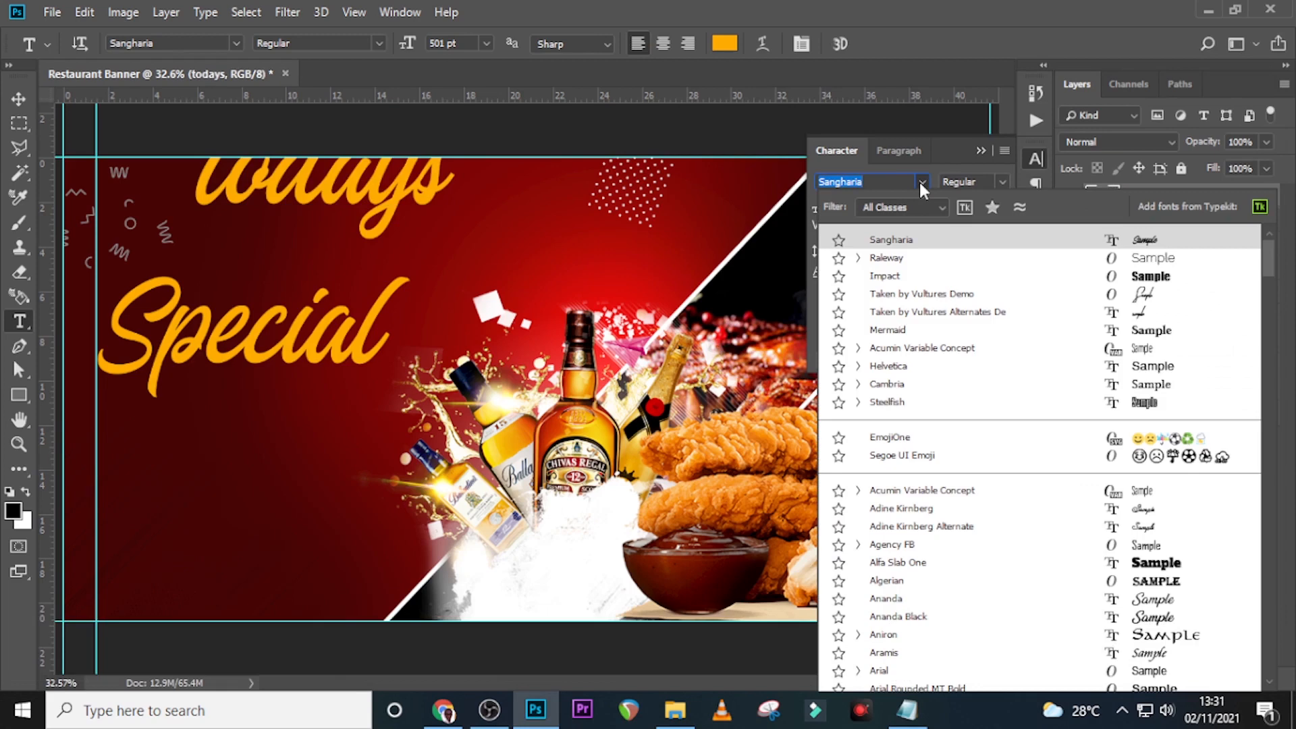
click(898, 258)
click(1000, 181)
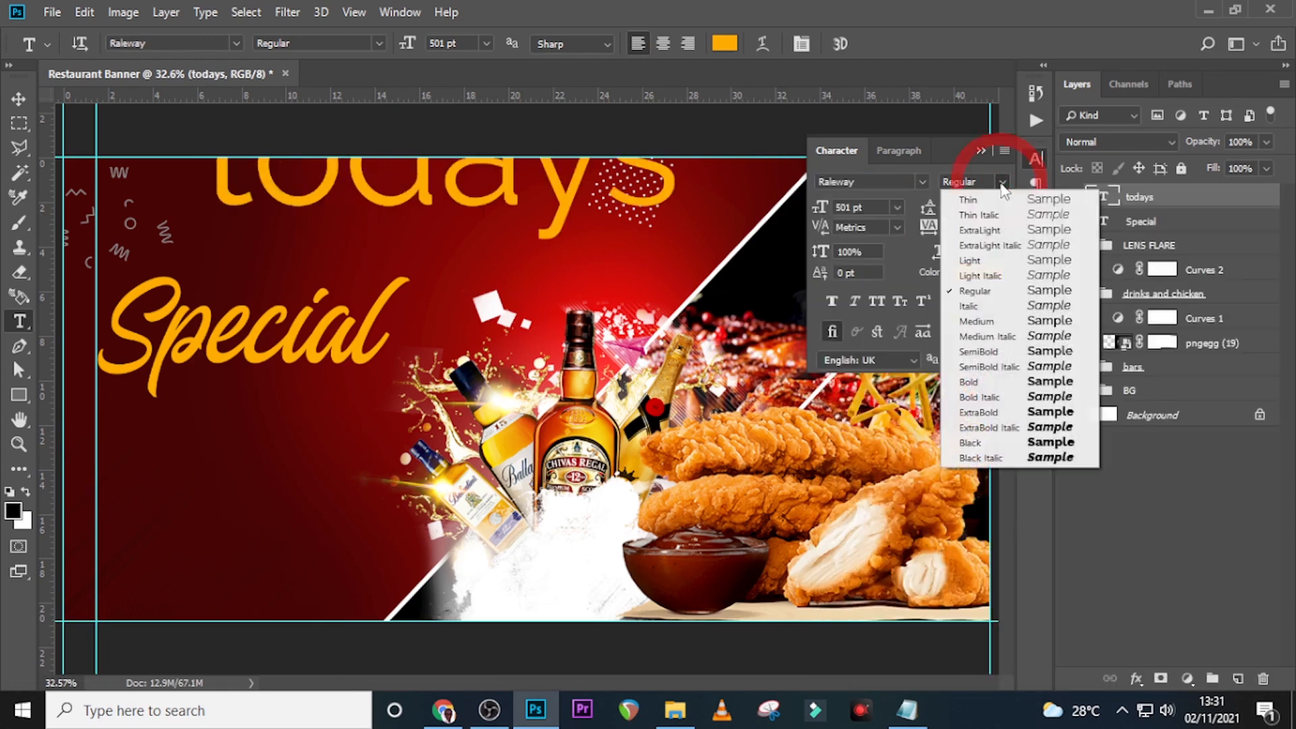
click(980, 352)
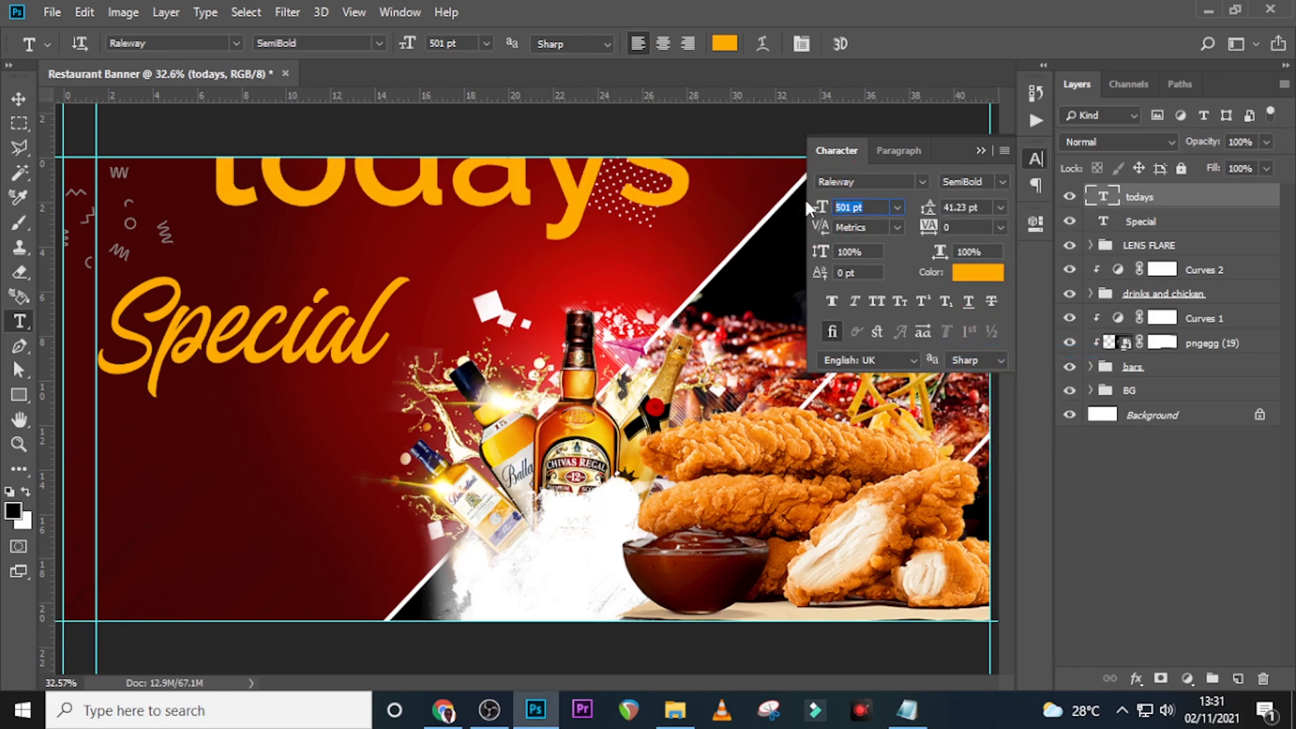
text(96)
key(Return)
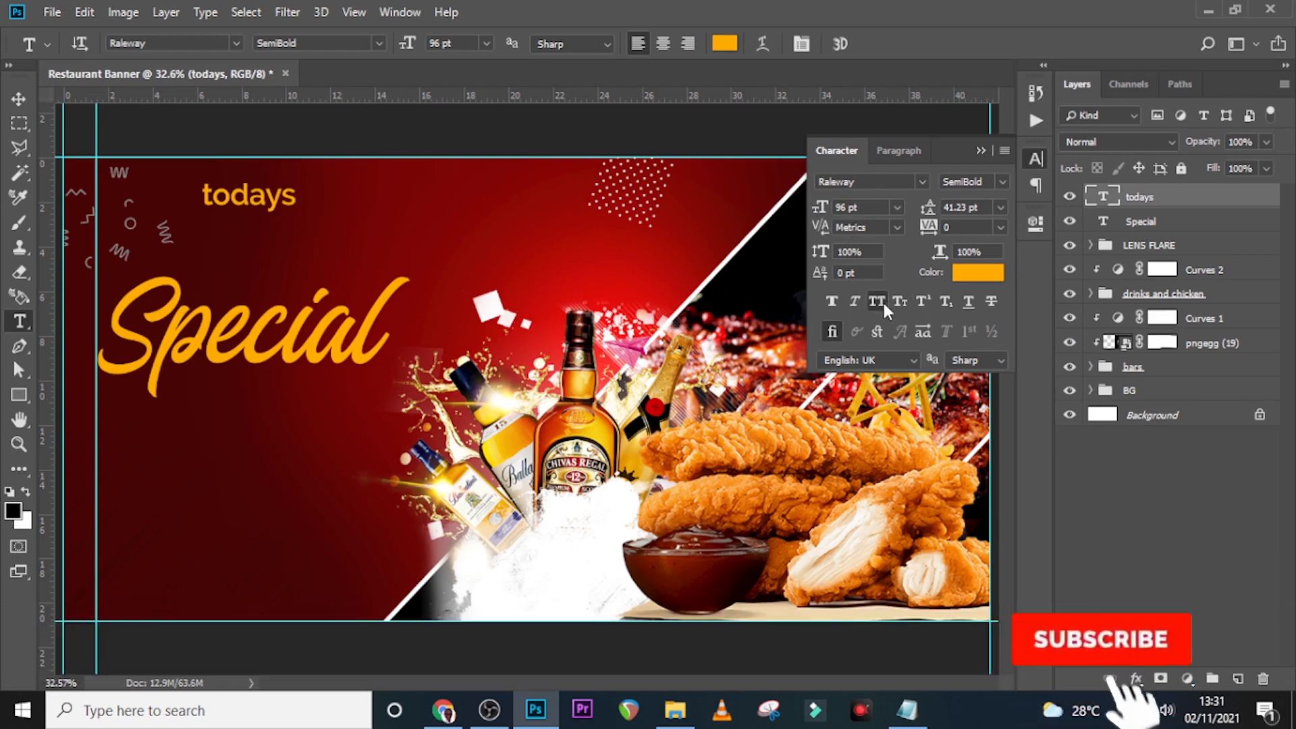
Step: Make the "todays" text all caps and change its colour to white, hex ffffff
click(877, 301)
click(962, 274)
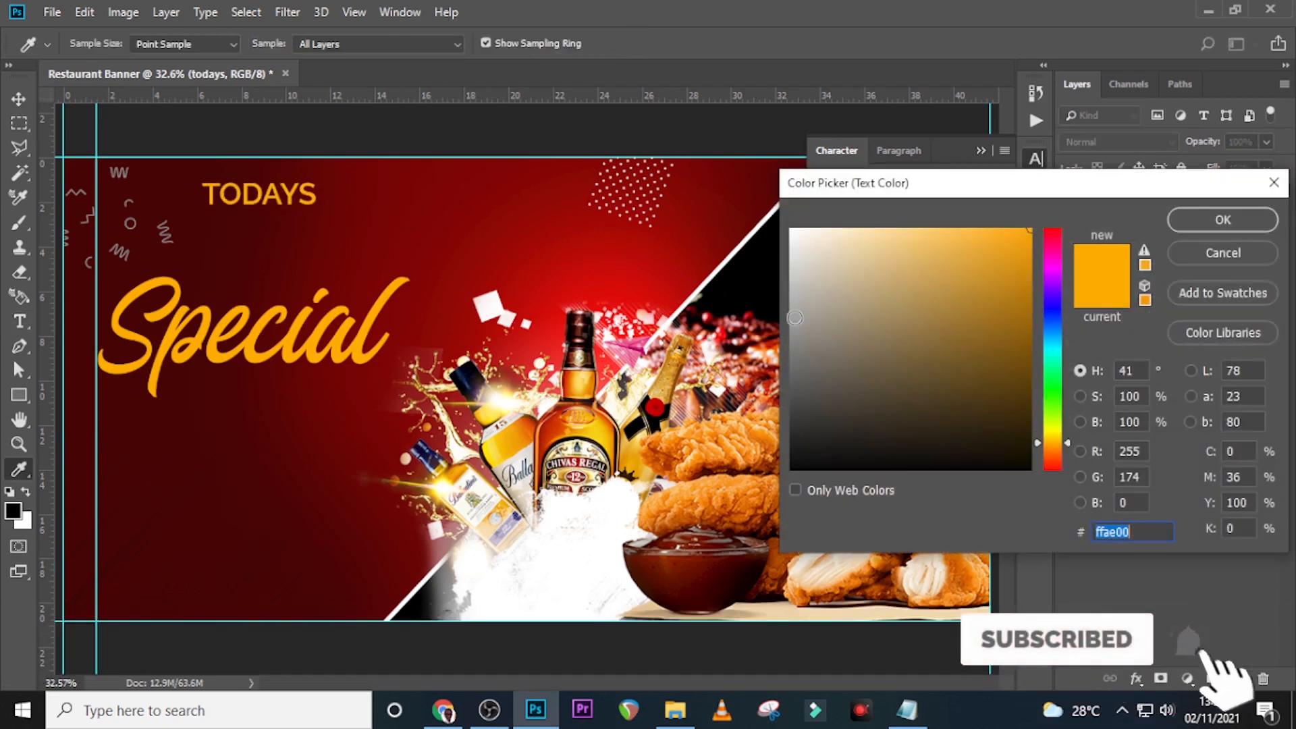
text(ffffff)
click(1215, 220)
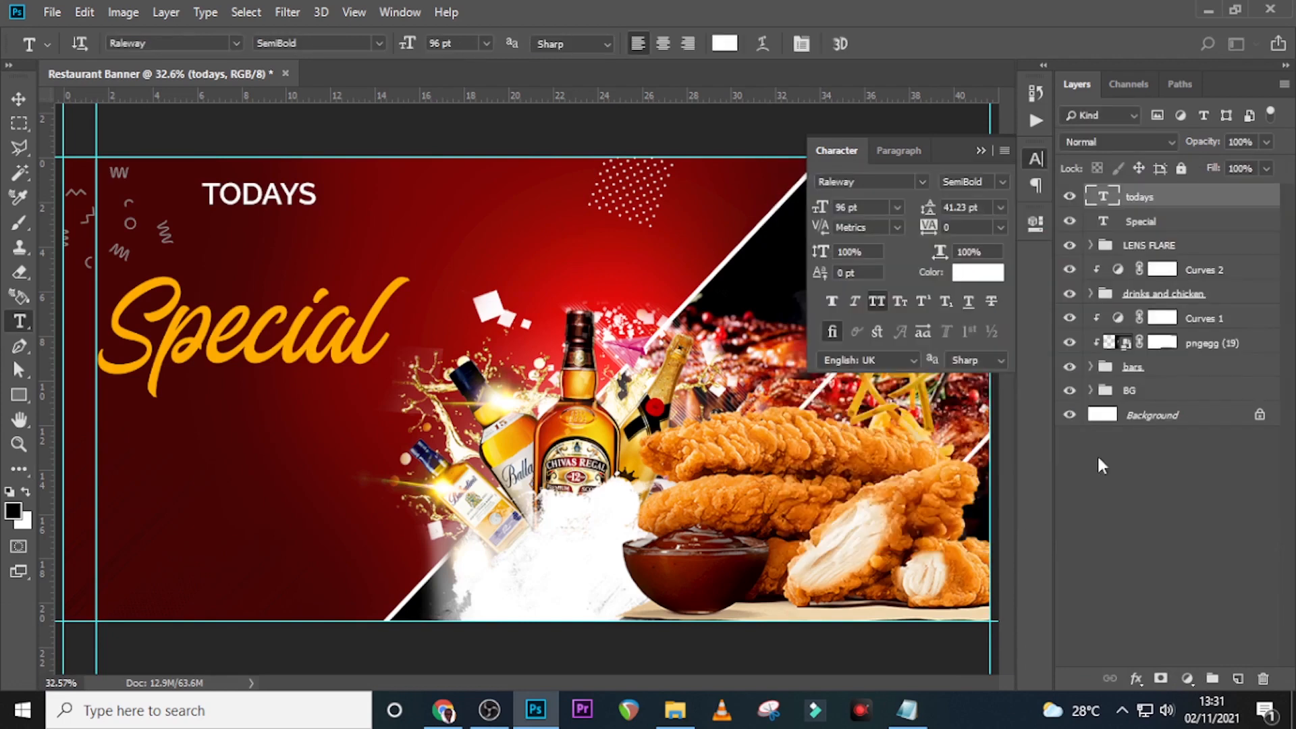
Step: Move the "TODAYS" text down to sit against the upper part of "Special", just after the capital S
key(v)
drag(287, 202, 272, 301)
key(Right)
key(Right)
key(Right)
key(Right)
key(Right)
key(Right)
key(Right)
key(Right)
key(Right)
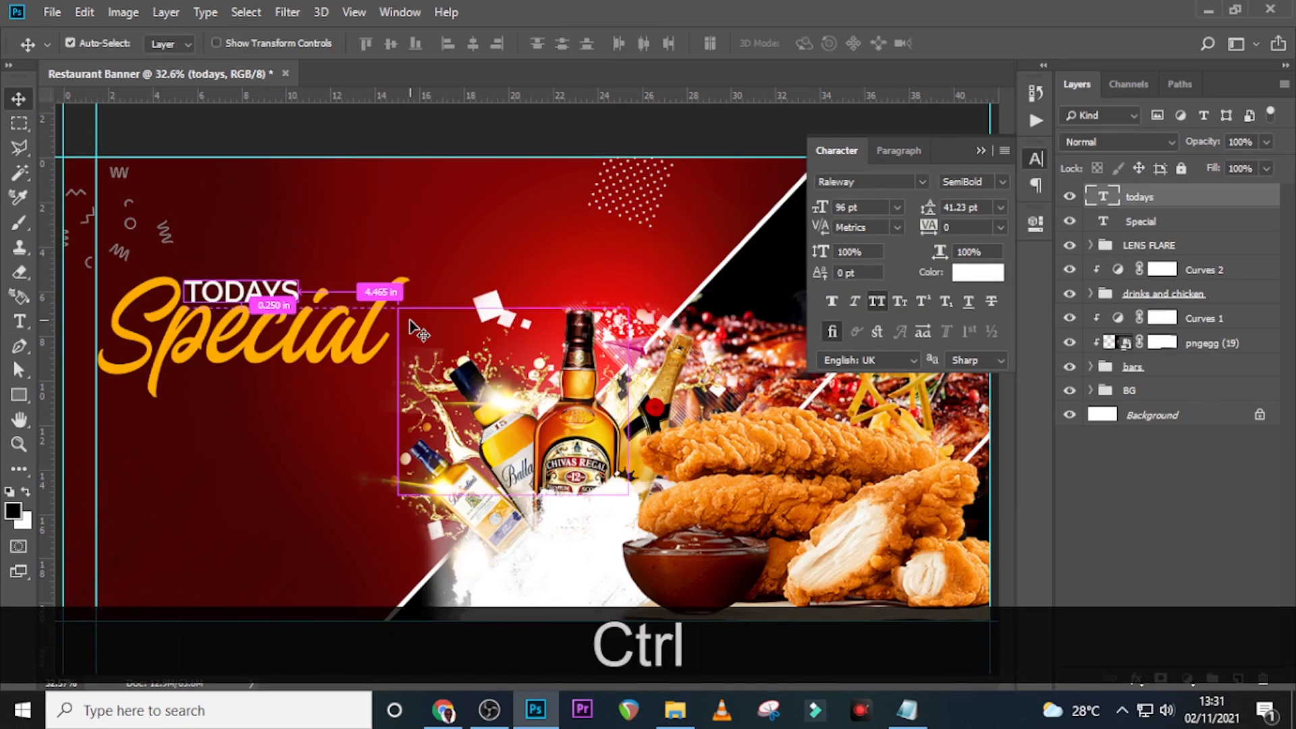
Step: Duplicate the "TODAYS" text layer and move the copy straight down to just below the "Special" text
key(ctrl+j)
key(shift+Down)
key(shift+Down)
key(shift+Down)
key(shift+Down)
key(shift+Down)
key(shift+Down)
key(shift+Down)
key(shift+Down)
key(shift+Down)
key(shift+Down)
key(shift+Down)
key(shift+Down)
key(shift+Down)
key(shift+Down)
key(shift+Down)
key(shift+Down)
key(shift+Down)
key(shift+Down)
key(shift+Down)
key(shift+Down)
key(shift+Down)
key(shift+Down)
key(shift+Down)
key(shift+Down)
key(shift+Down)
key(shift+Down)
key(shift+Down)
key(shift+Down)
key(shift+Down)
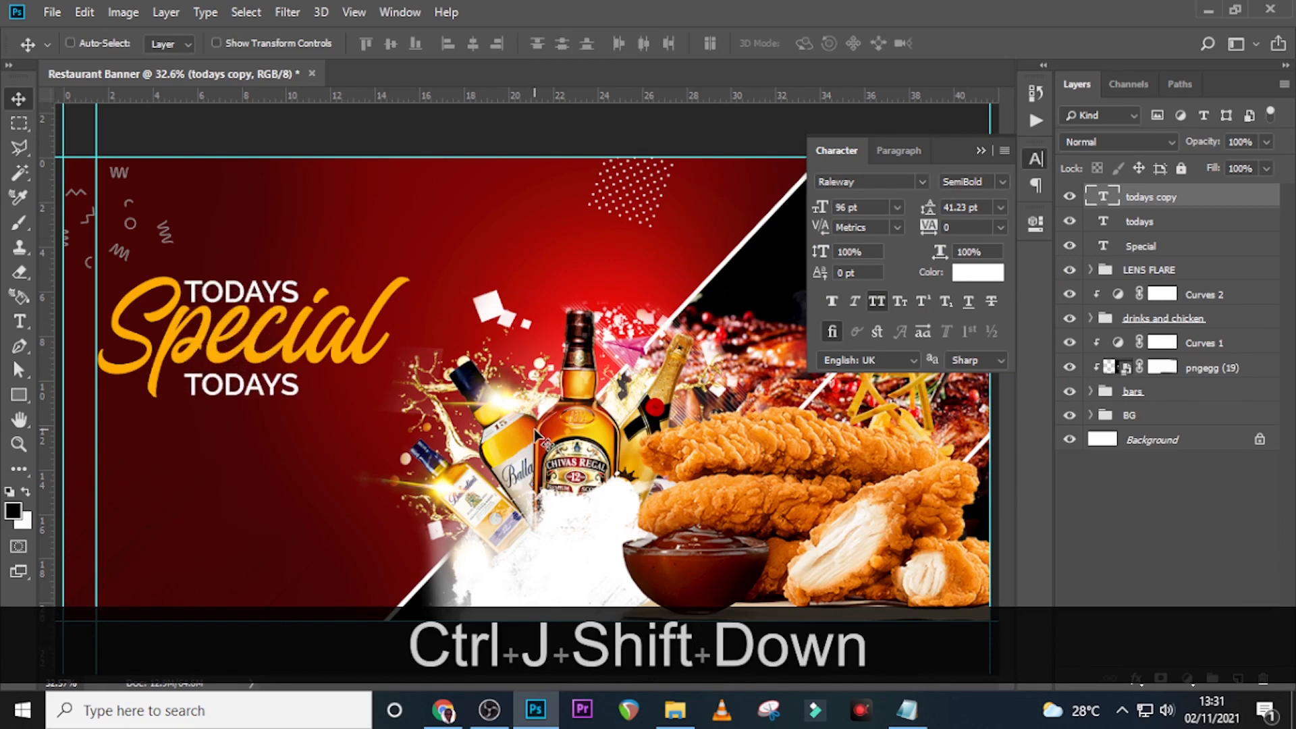
Step: Replace the text of the lower "TODAYS" copy with "desert PACKAGE" copied from the Notepad file
click(907, 708)
drag(787, 175, 628, 185)
drag(787, 179, 669, 180)
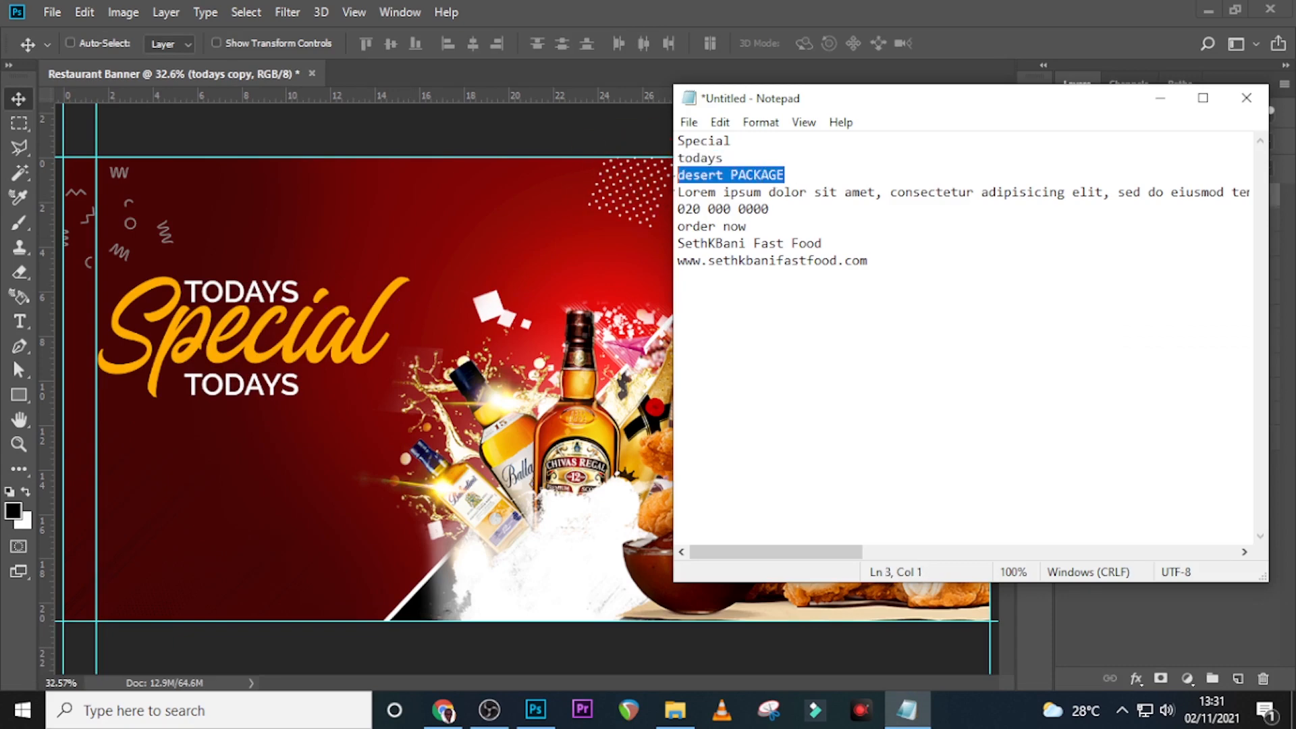
key(ctrl+c)
click(629, 5)
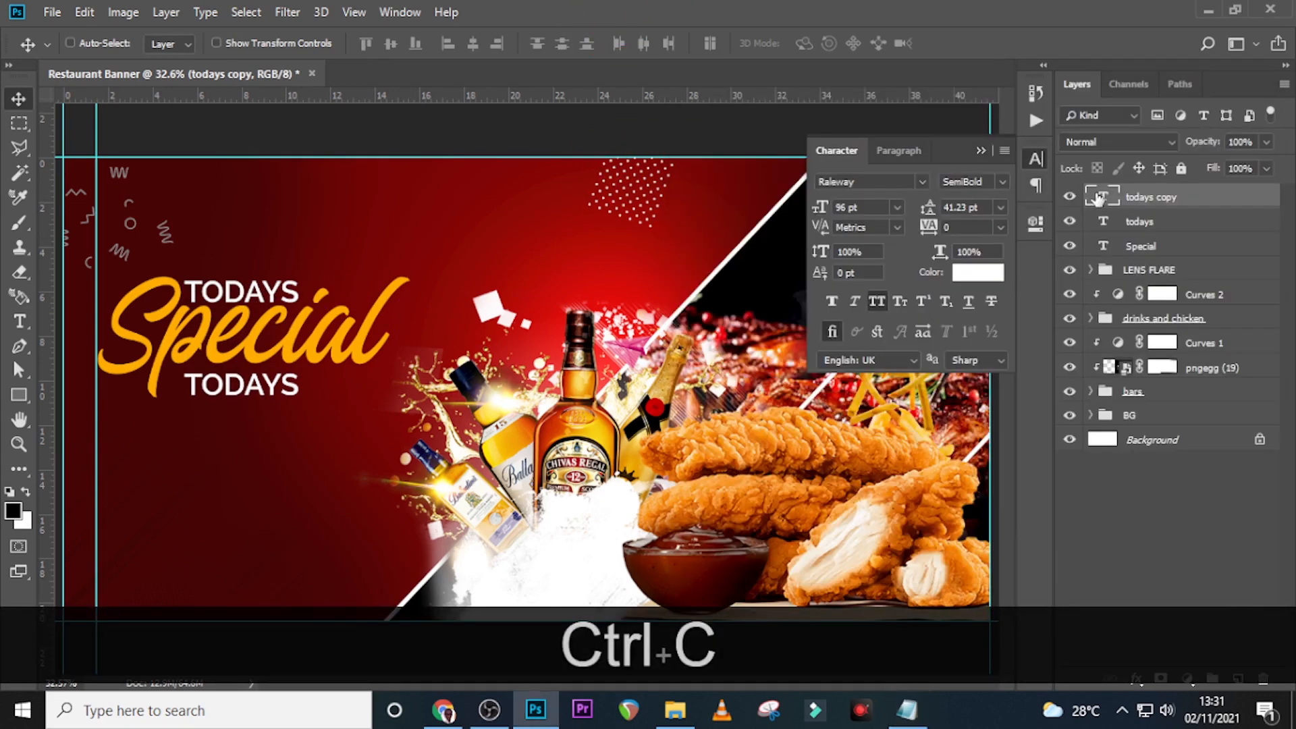
double_click(1098, 198)
key(ctrl+v)
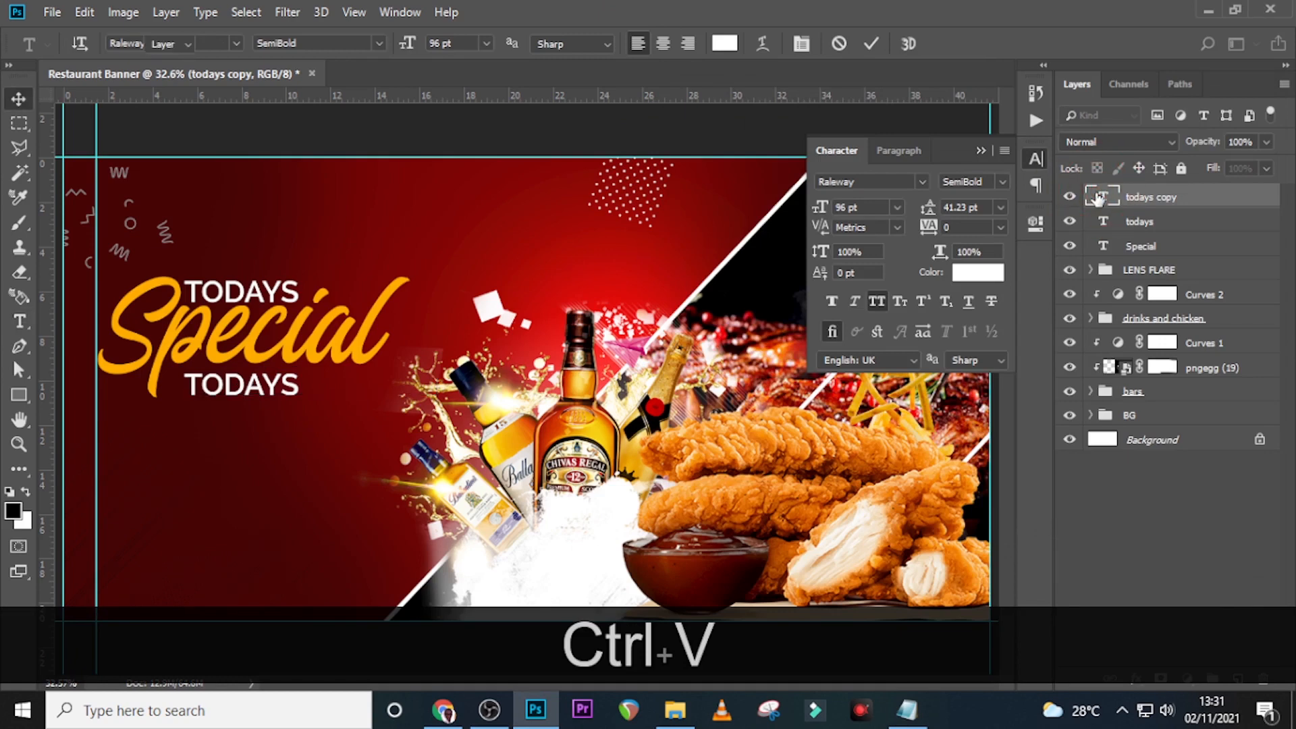
Step: Nudge the "DESERT PACKAGE" text left and up, close to the tail of the p in "Special"
key(shift+Left)
key(shift+Left)
key(shift+Left)
key(shift+Left)
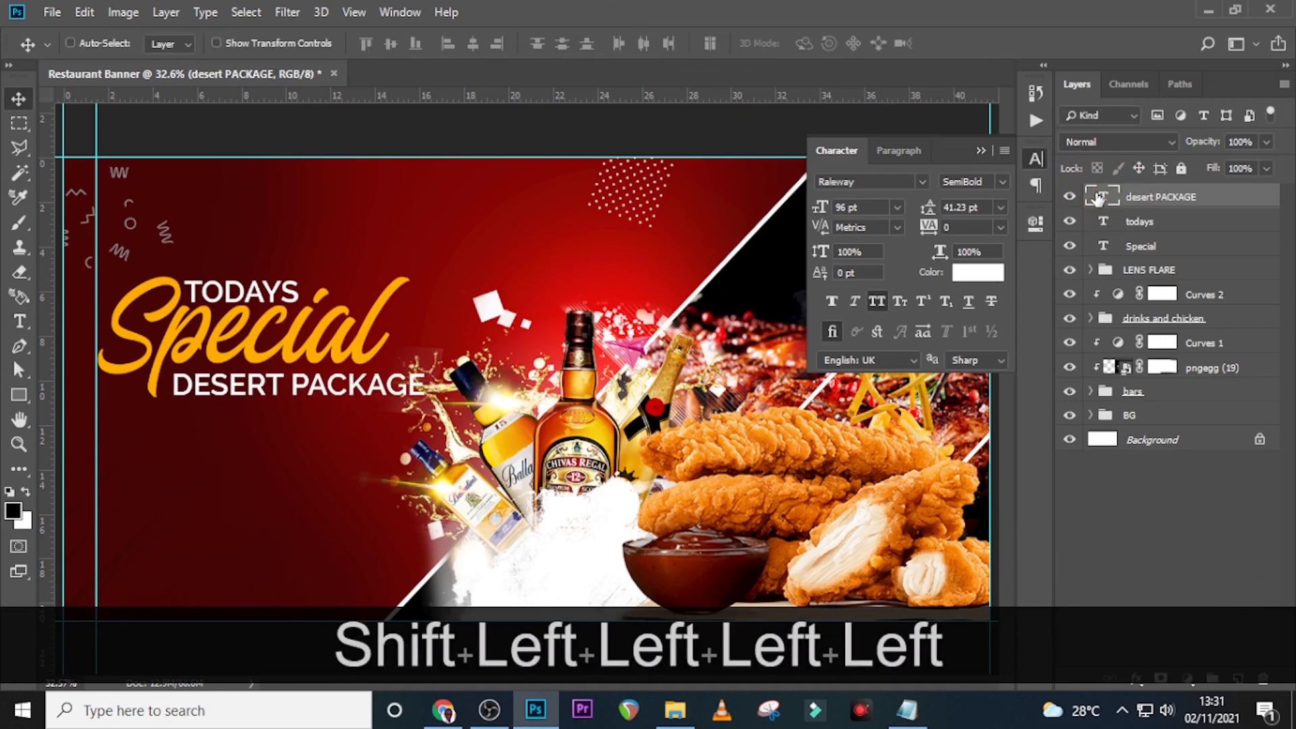
key(shift+Left)
key(shift+Left)
key(shift+Up)
key(shift+Up)
key(shift+Up)
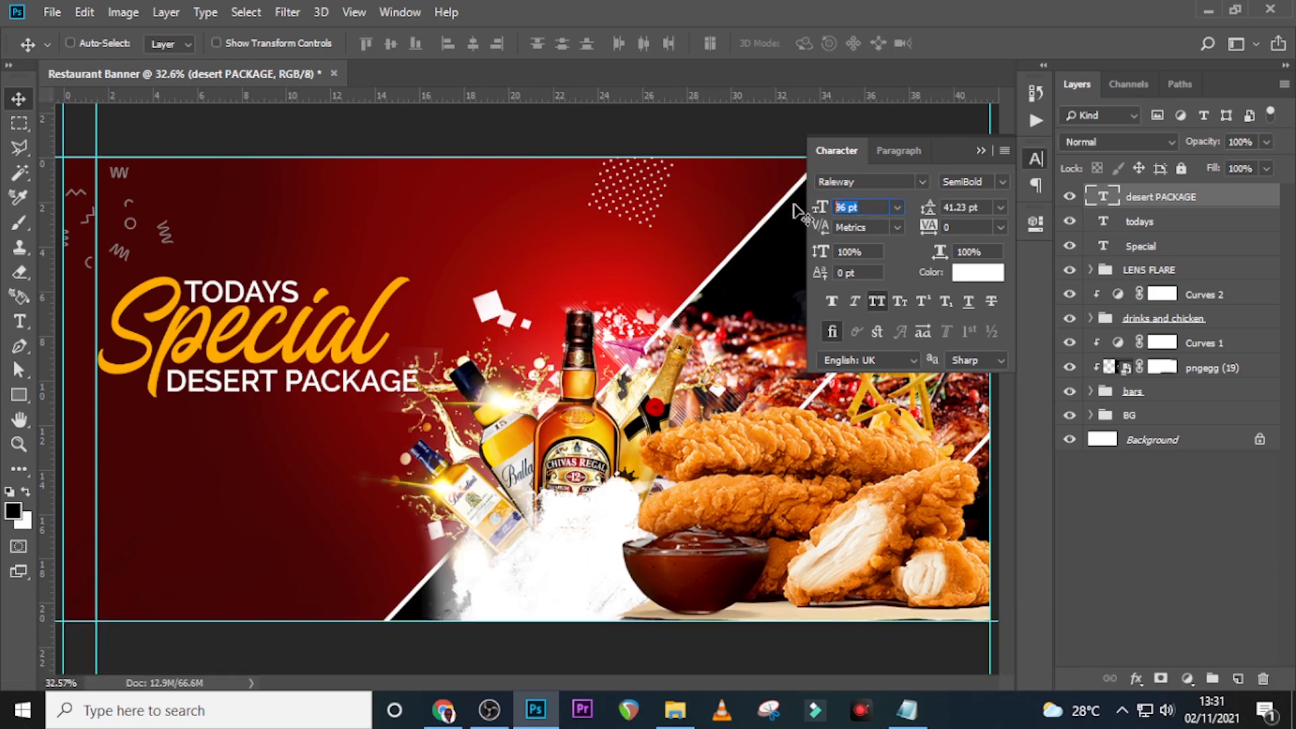
Step: Set the "DESERT PACKAGE" text to 73 pt and apply faux bold
text(7)
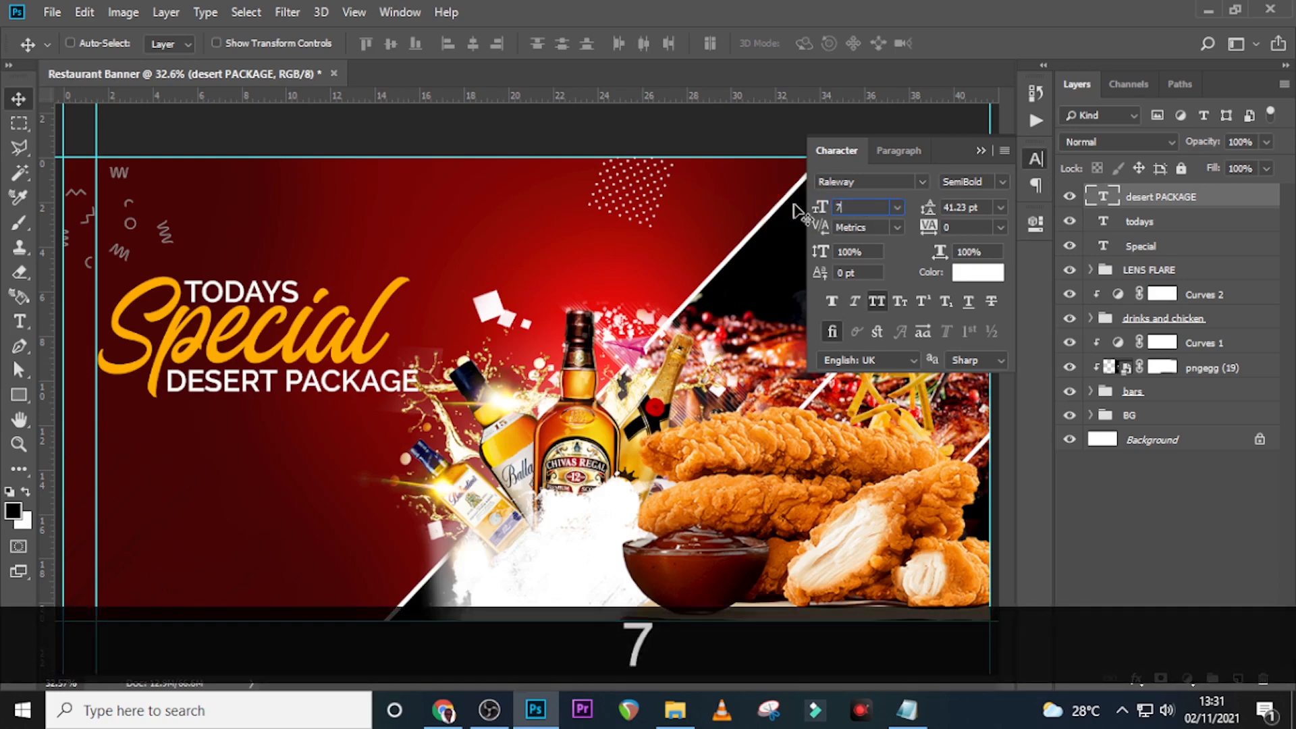
text(3)
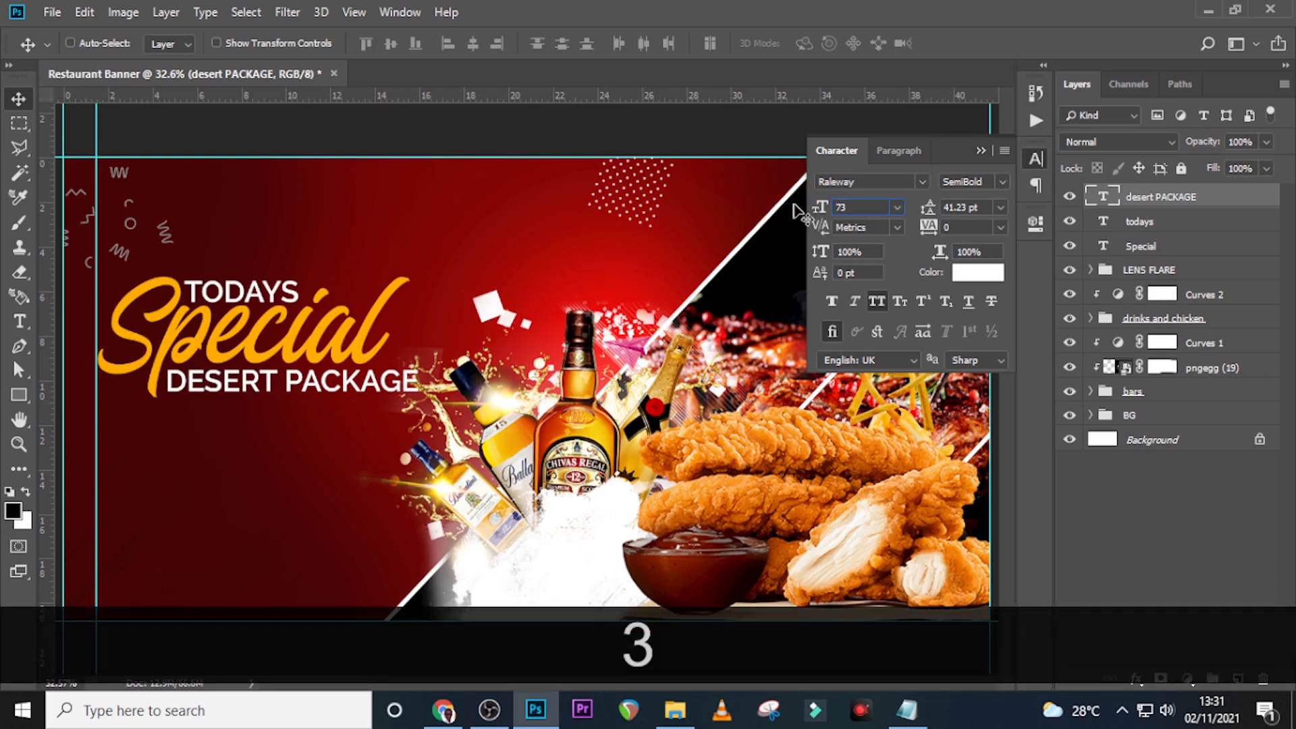
key(Return)
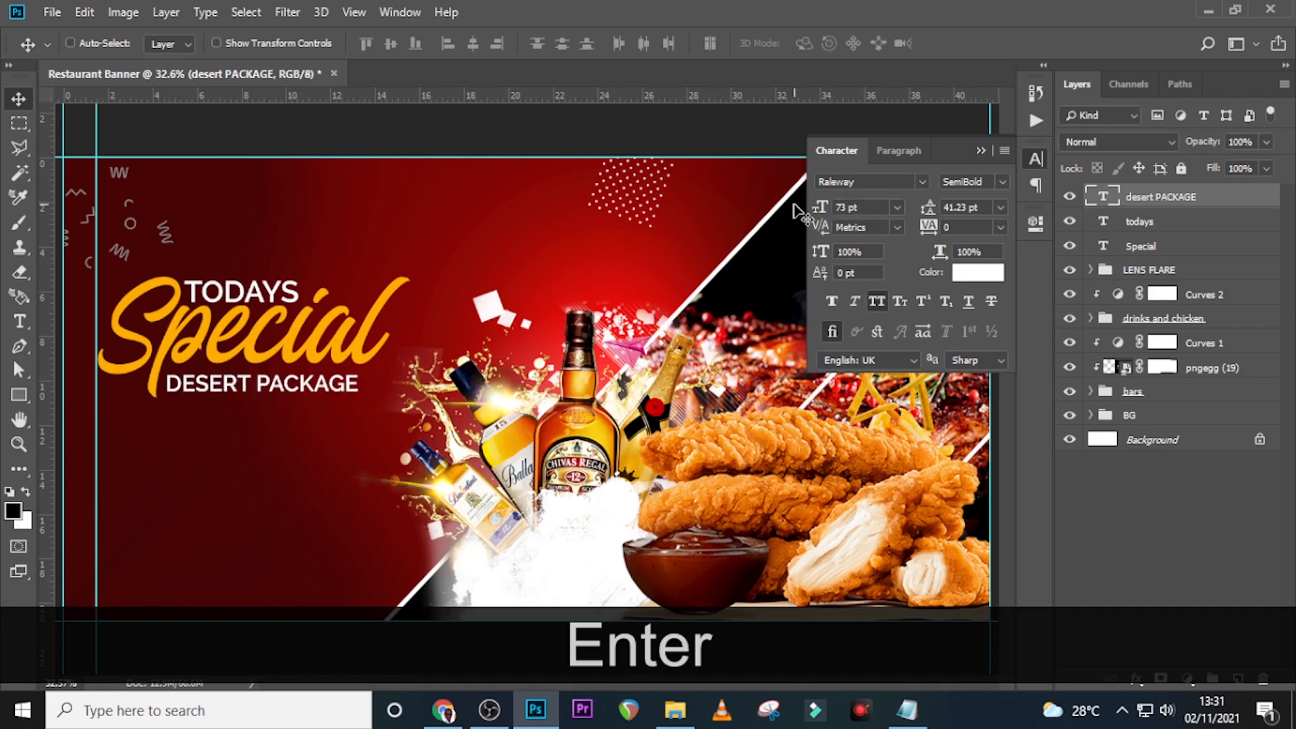
click(832, 304)
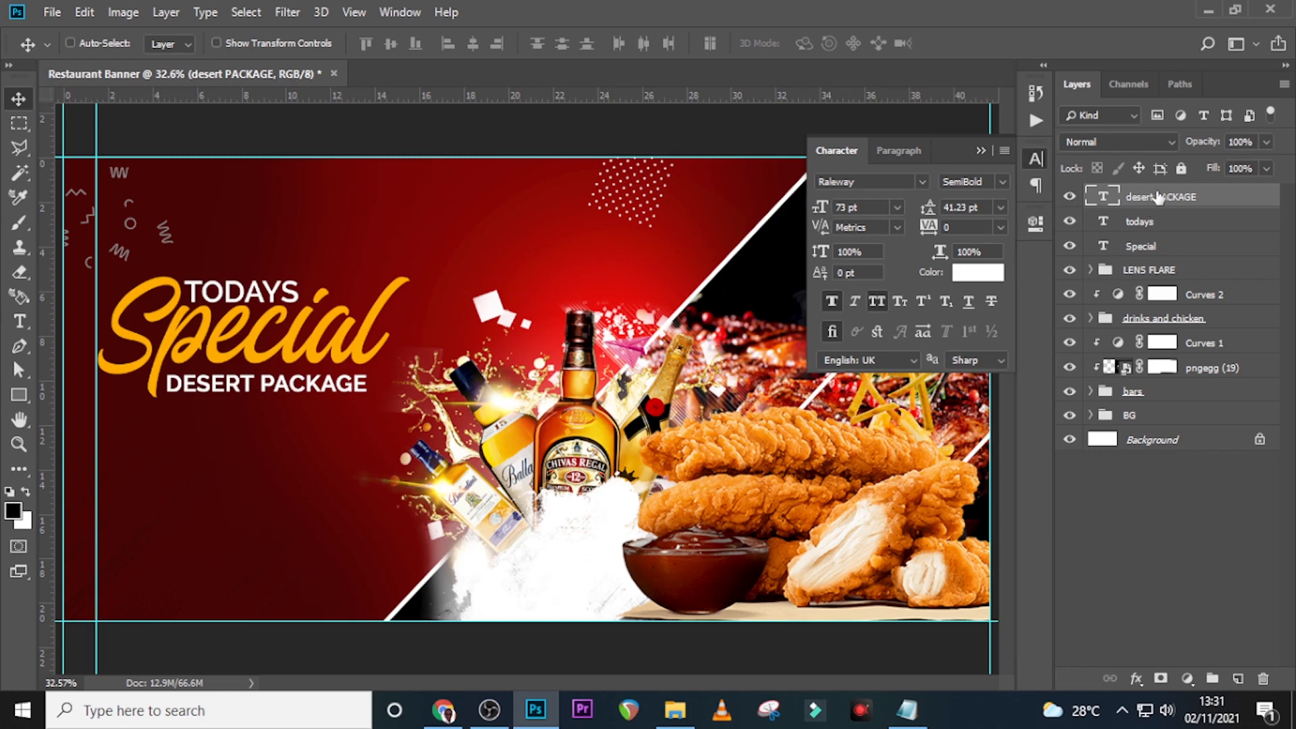
Step: Nudge the "DESERT PACKAGE" text slightly up, closer to the word "Special"
key(Up)
key(Up)
key(Up)
key(Up)
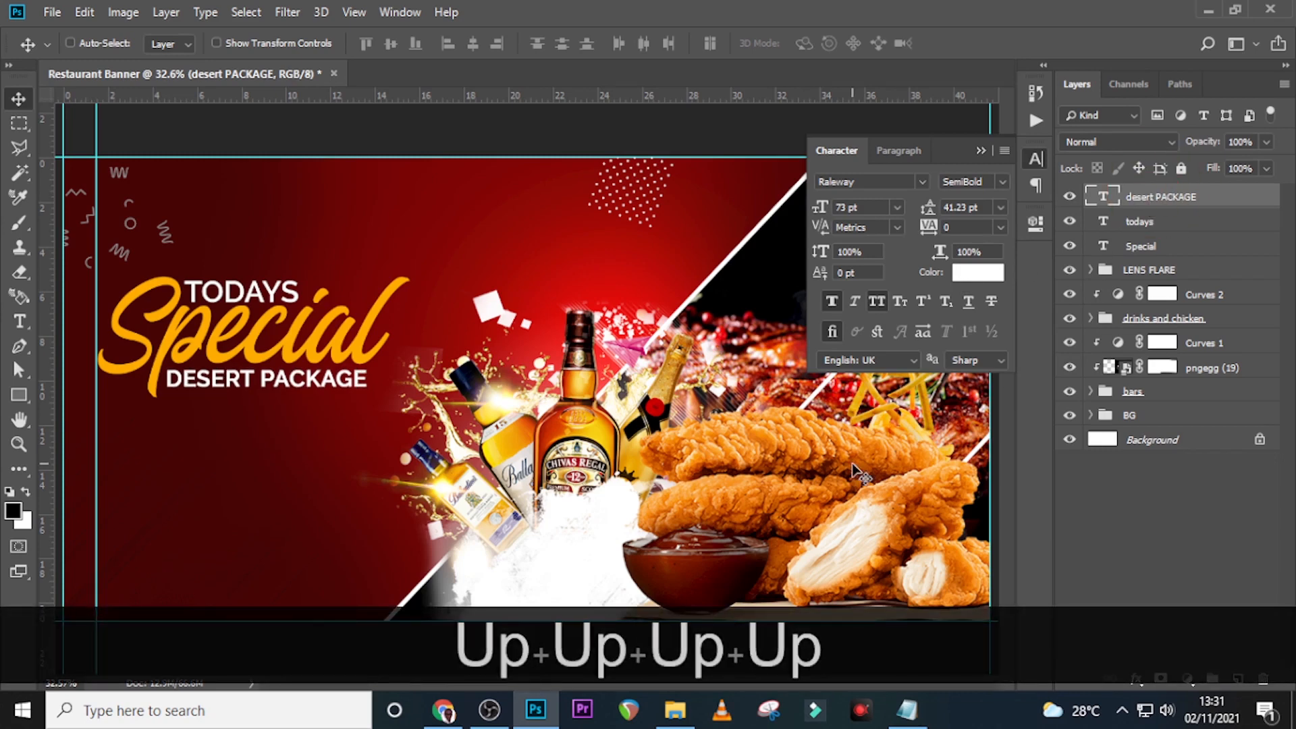
key(Up)
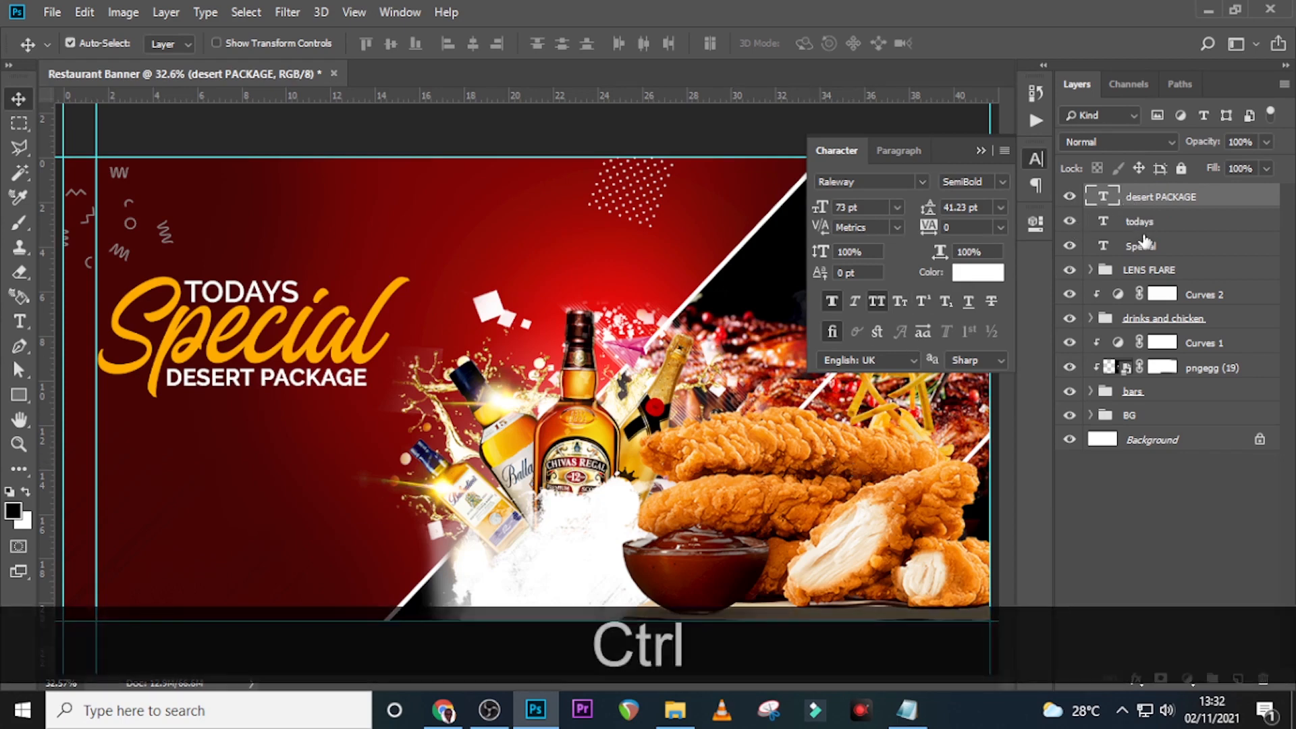
Step: Group the "desert PACKAGE", "todays" and "Special" text layers and name the group SPECIAL
ctrl+click(1143, 246)
ctrl+click(1149, 225)
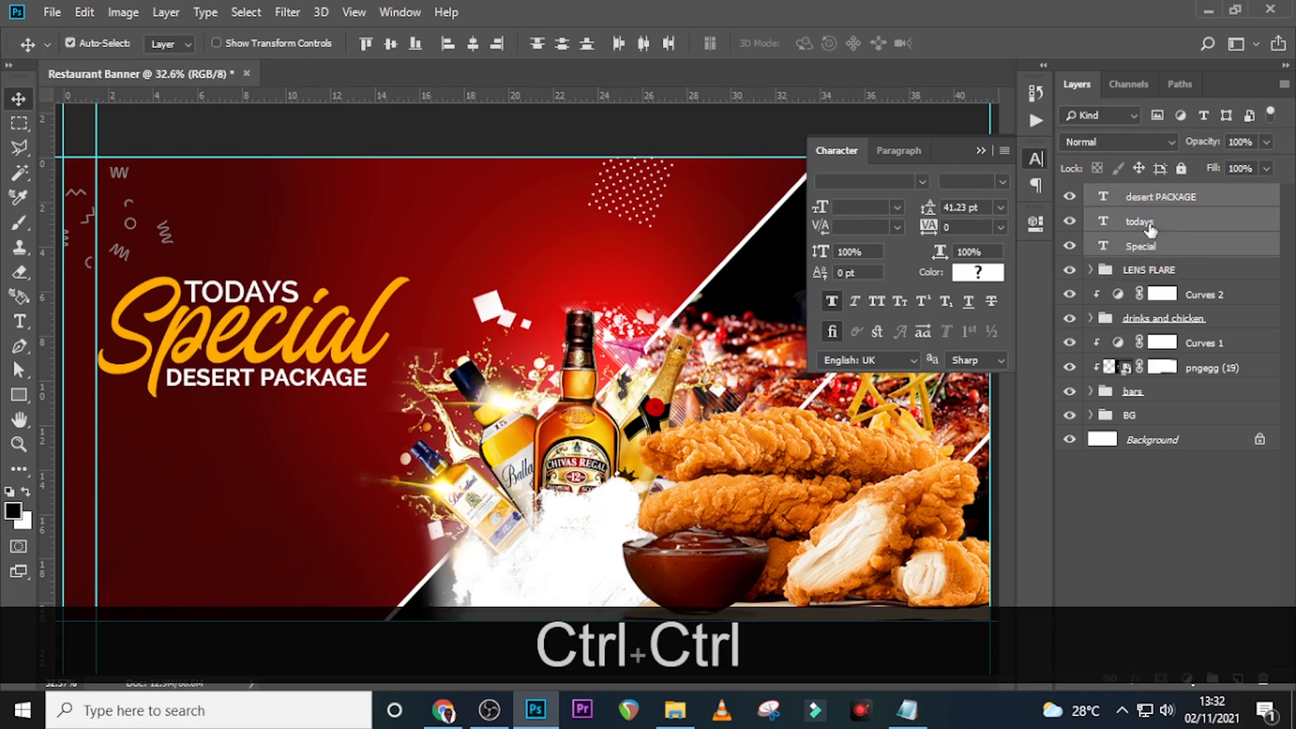
key(ctrl+g)
double_click(1137, 197)
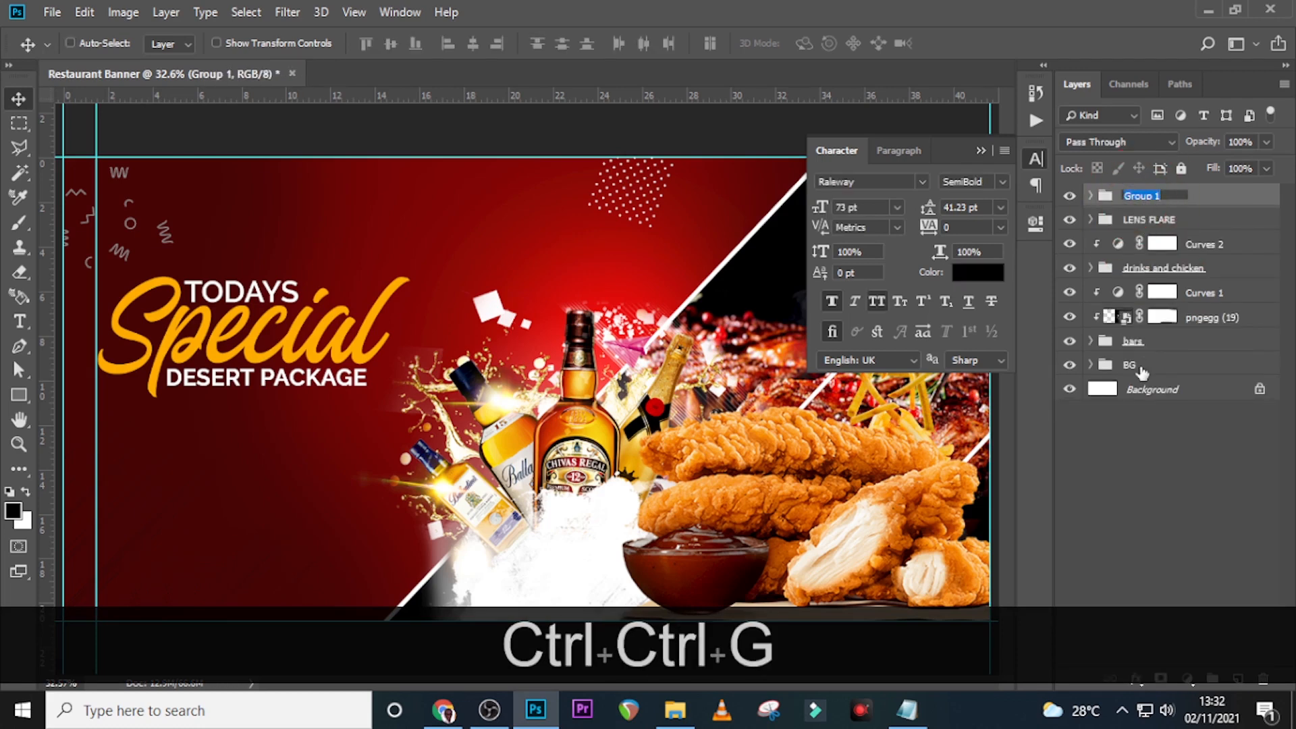
text(SPECIAL)
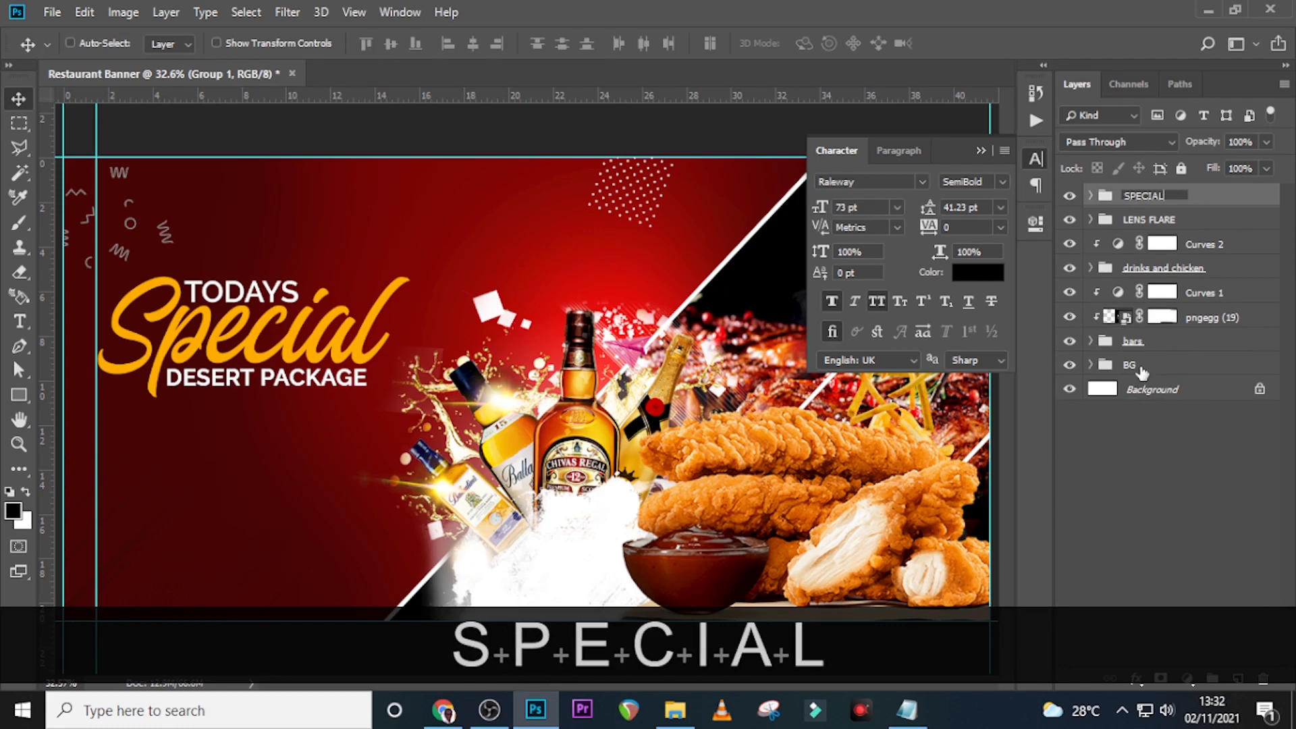
key(Return)
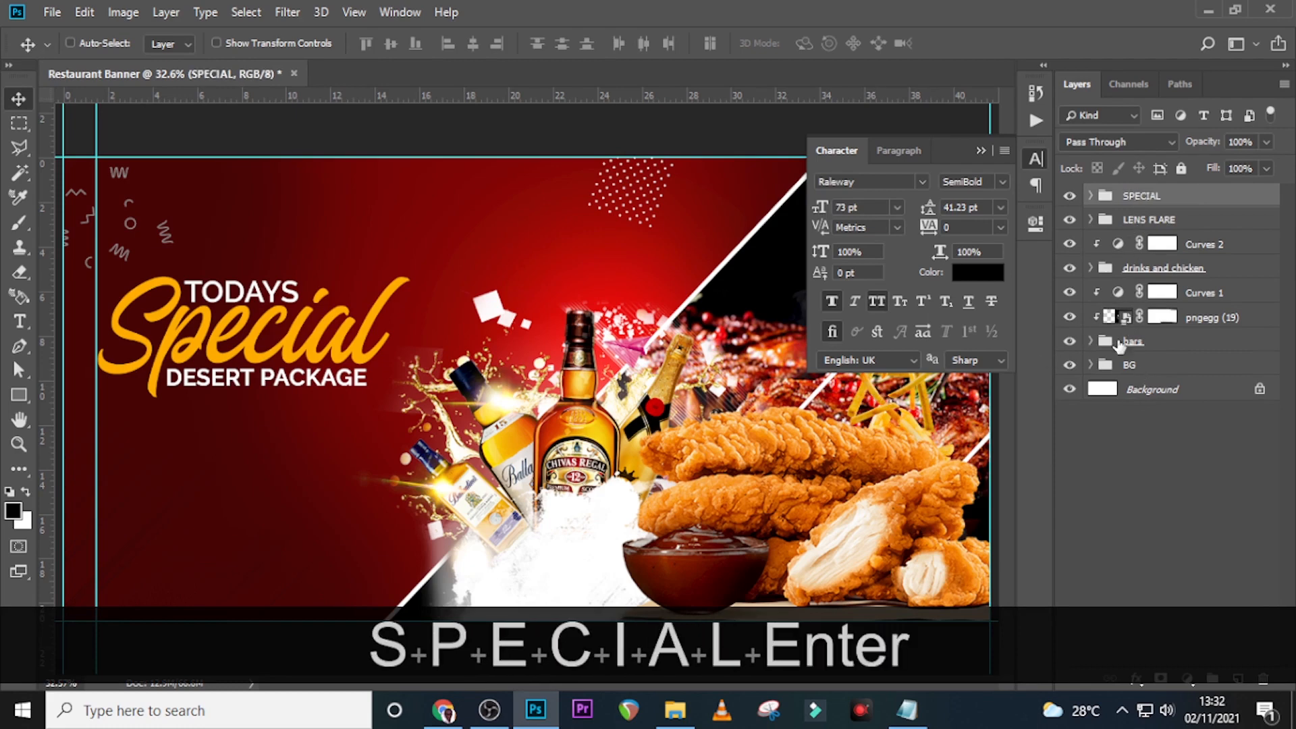
Step: Group Curves 2, drinks and chicken, Curves 1, pngegg (19) and bars, and name the group FOOD
click(1198, 246)
shift+click(1202, 268)
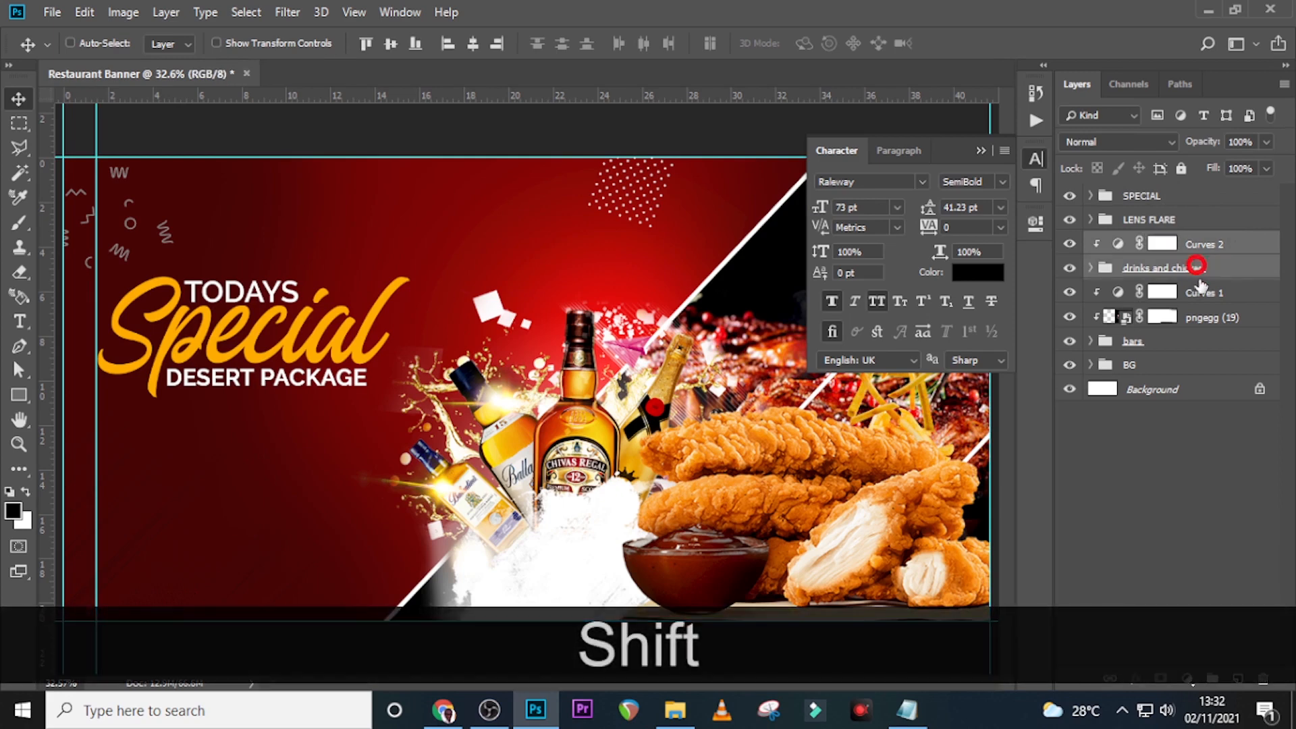
shift+click(1205, 296)
shift+click(1207, 322)
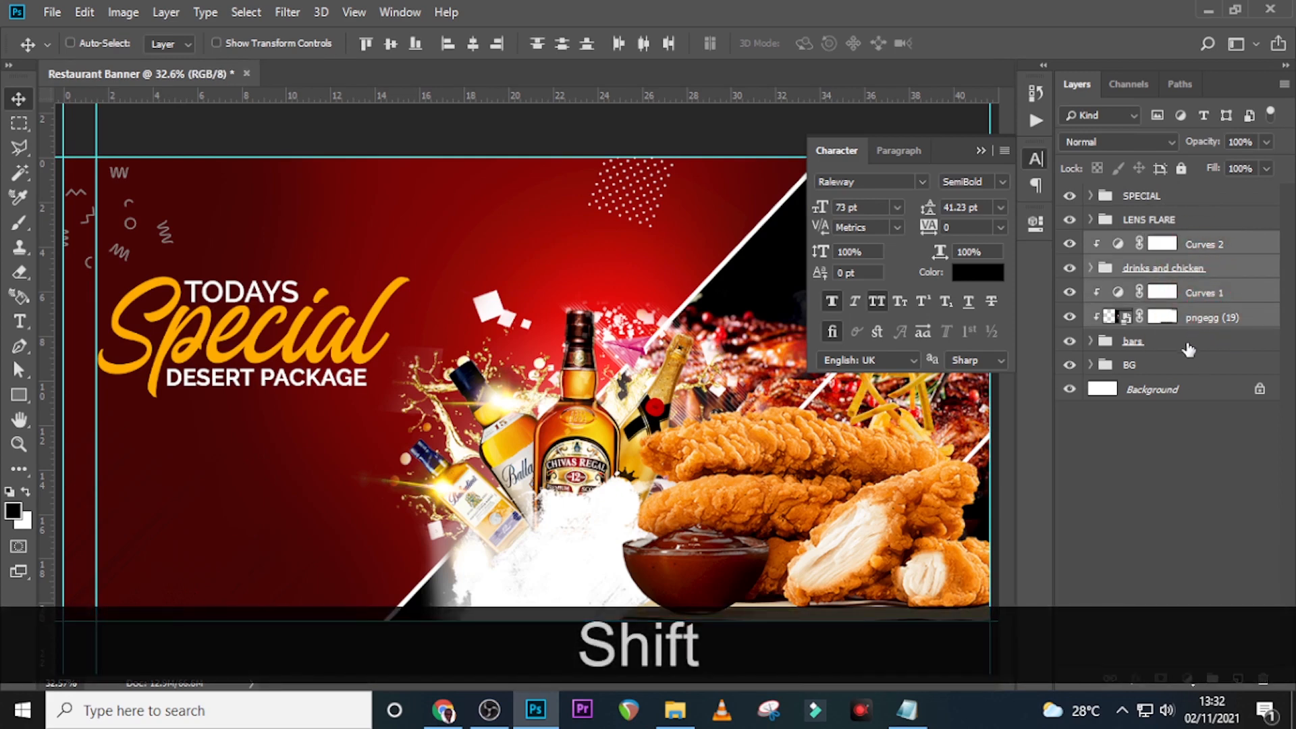
shift+click(1189, 346)
key(shift+ctrl+g)
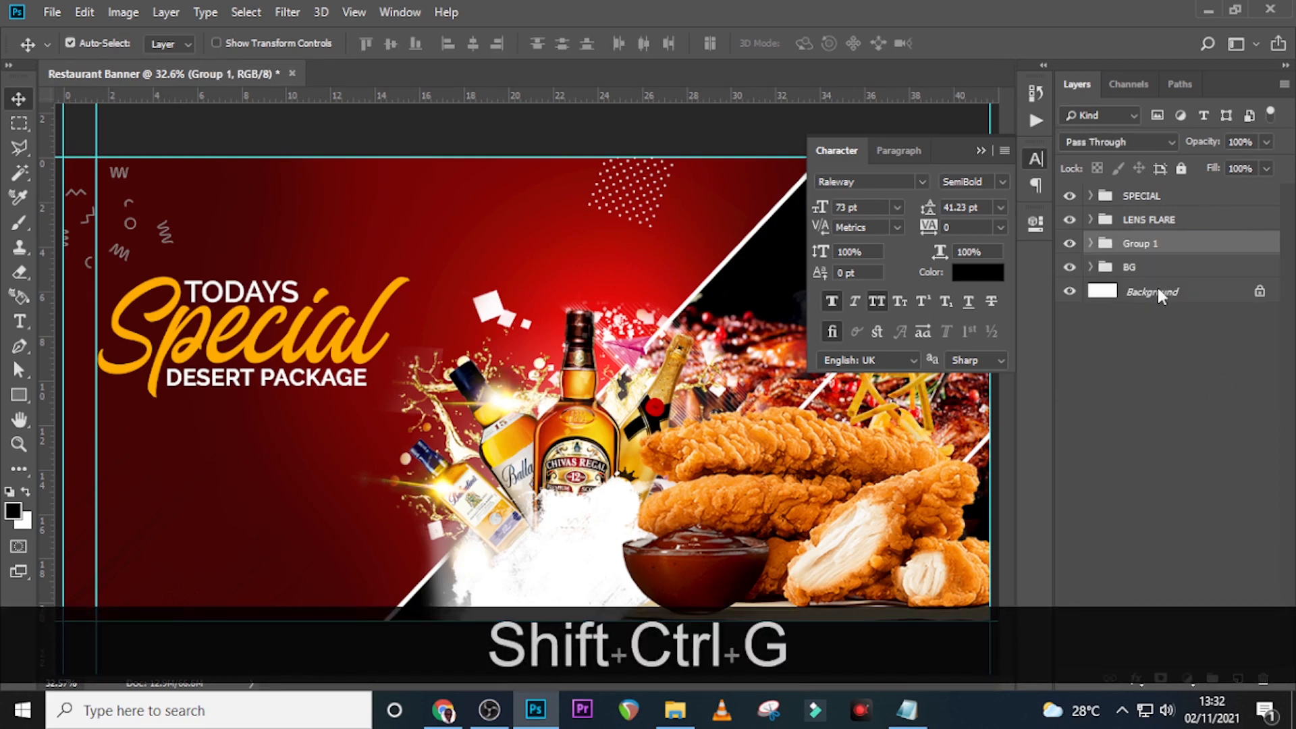
double_click(1132, 243)
text(FOOD)
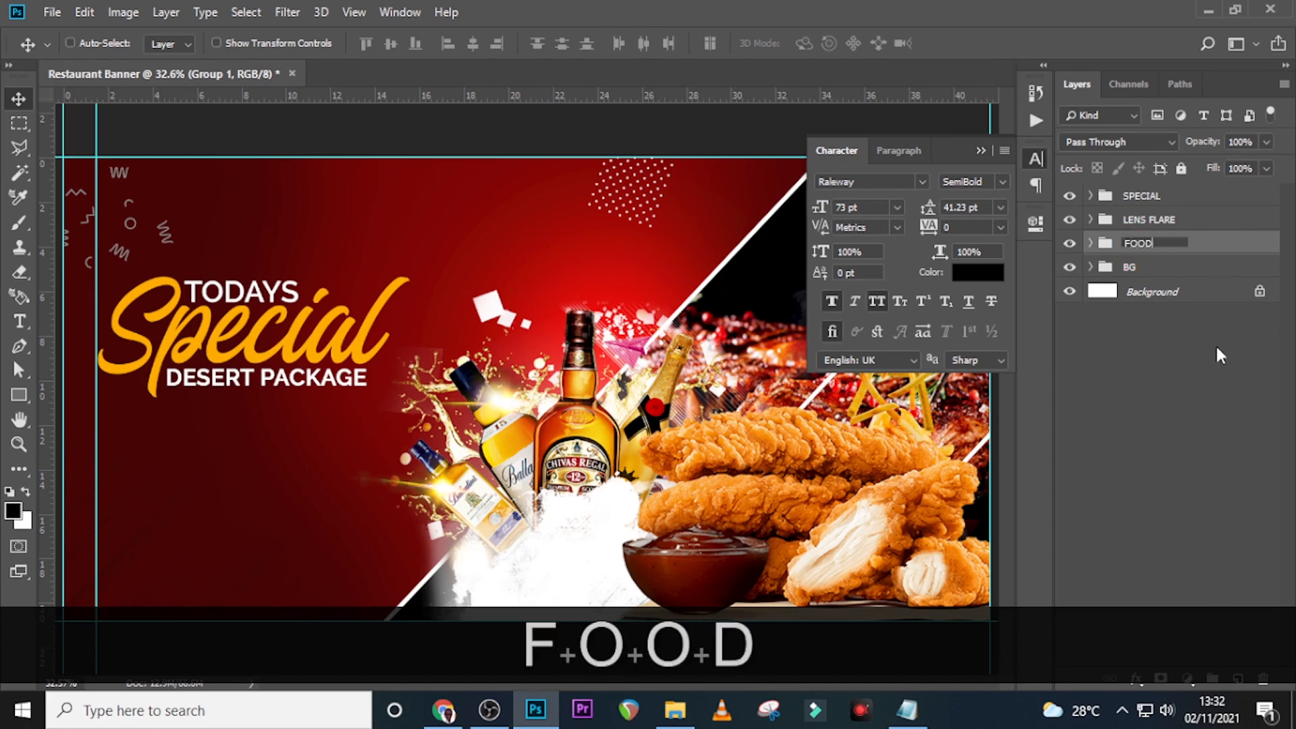
key(Return)
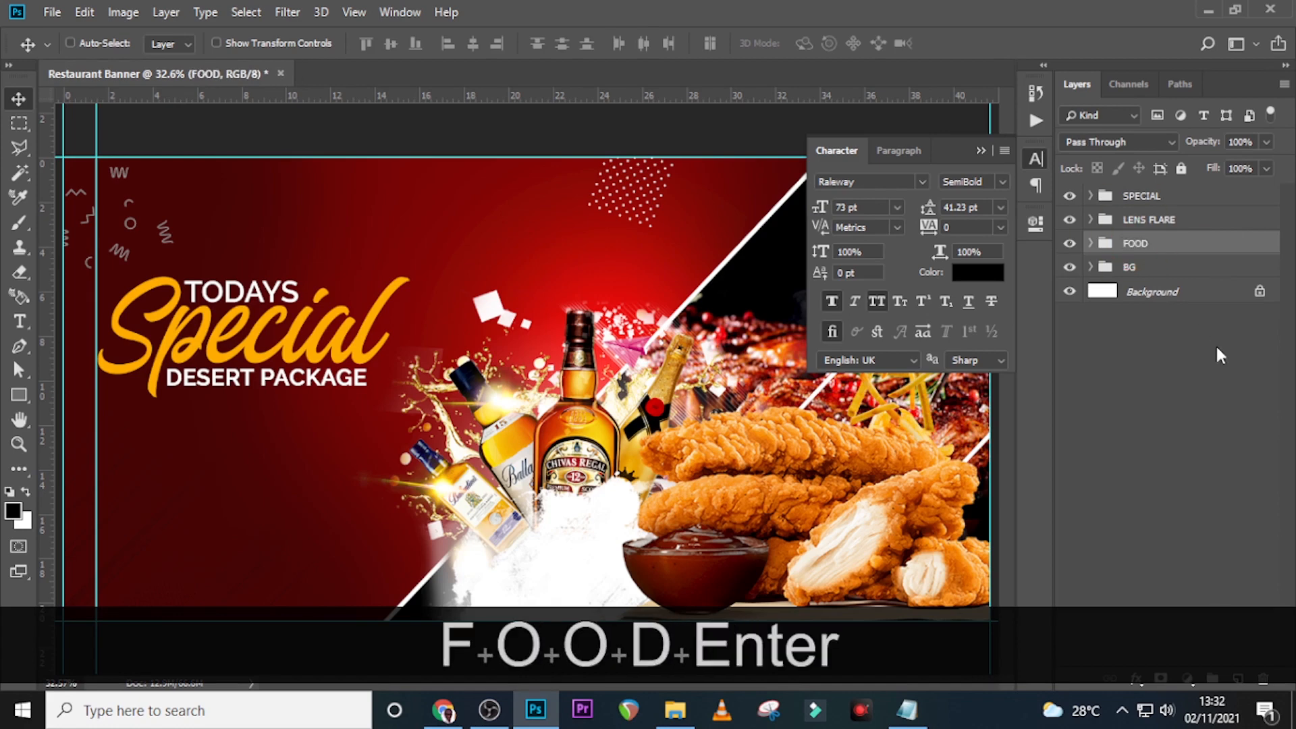
Step: Move the LENS FLARE group to the top inside the FOOD group and toggle the visibility of FOOD to check its contents
click(1069, 245)
click(1070, 246)
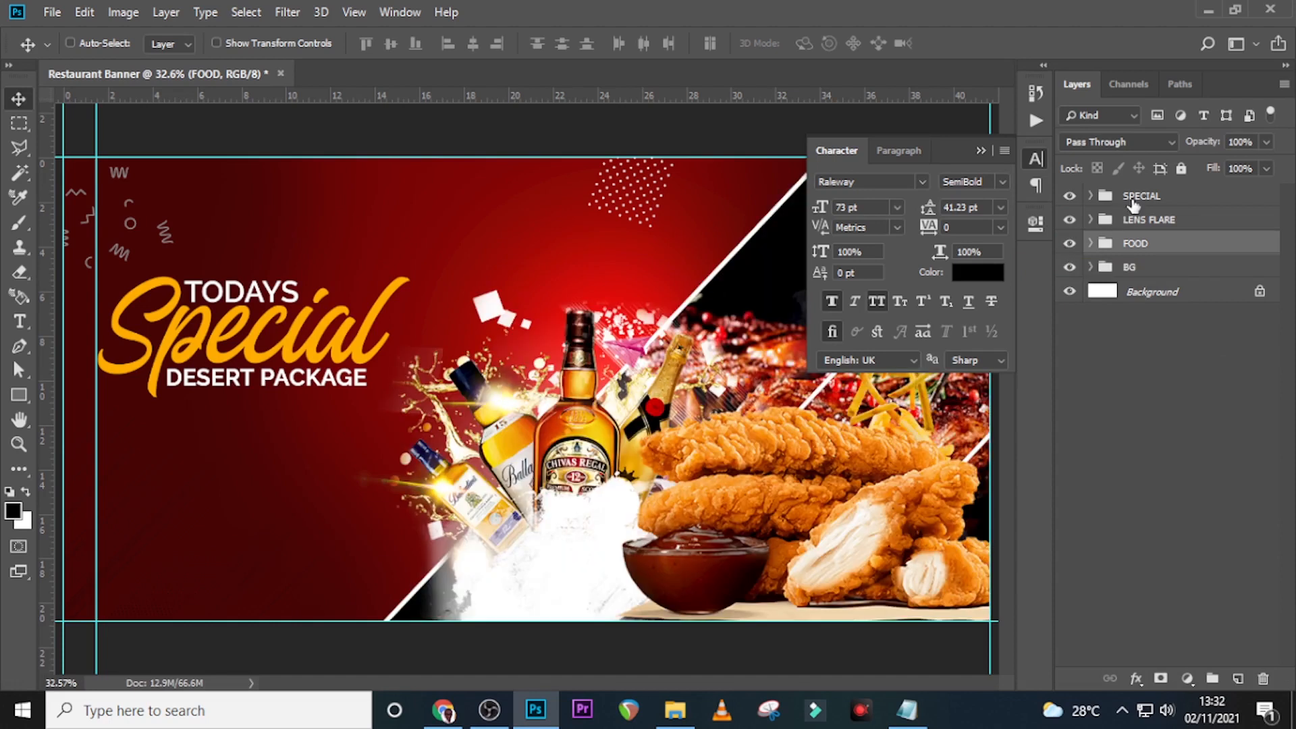
click(1089, 243)
drag(1147, 220, 1137, 253)
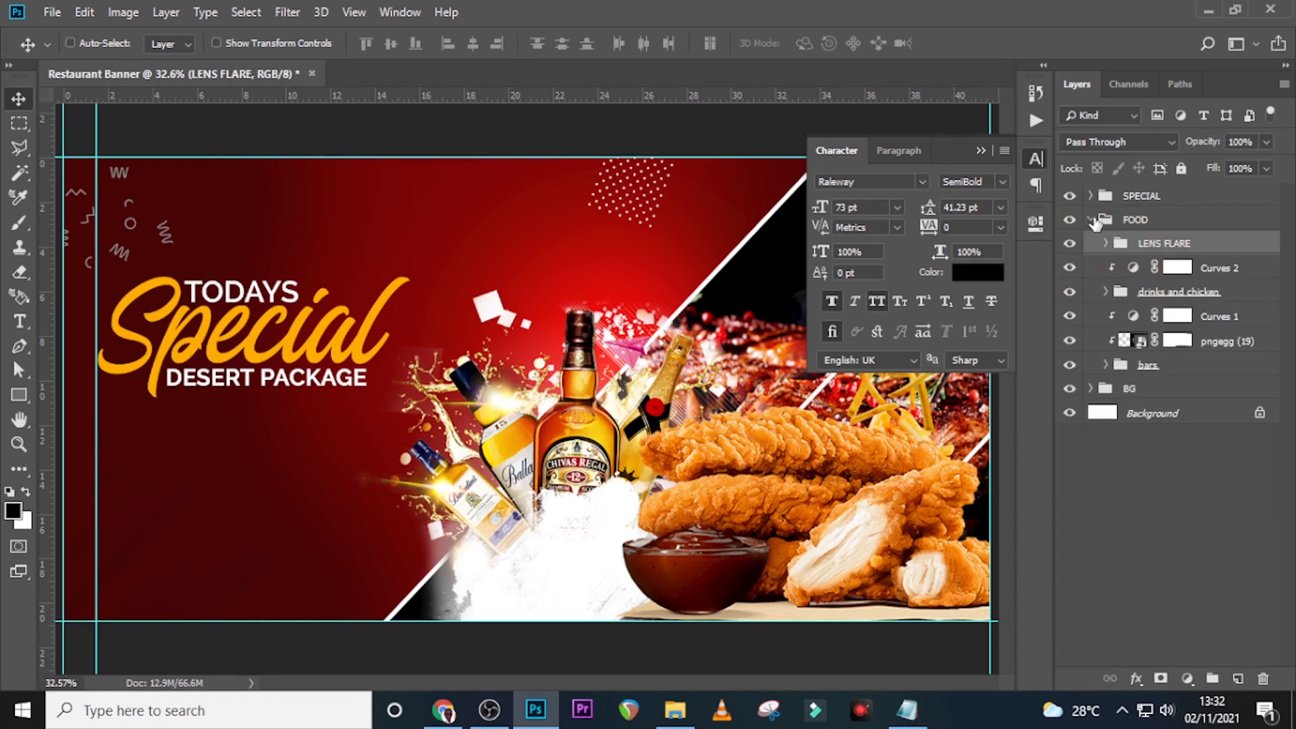
click(1091, 220)
click(1070, 220)
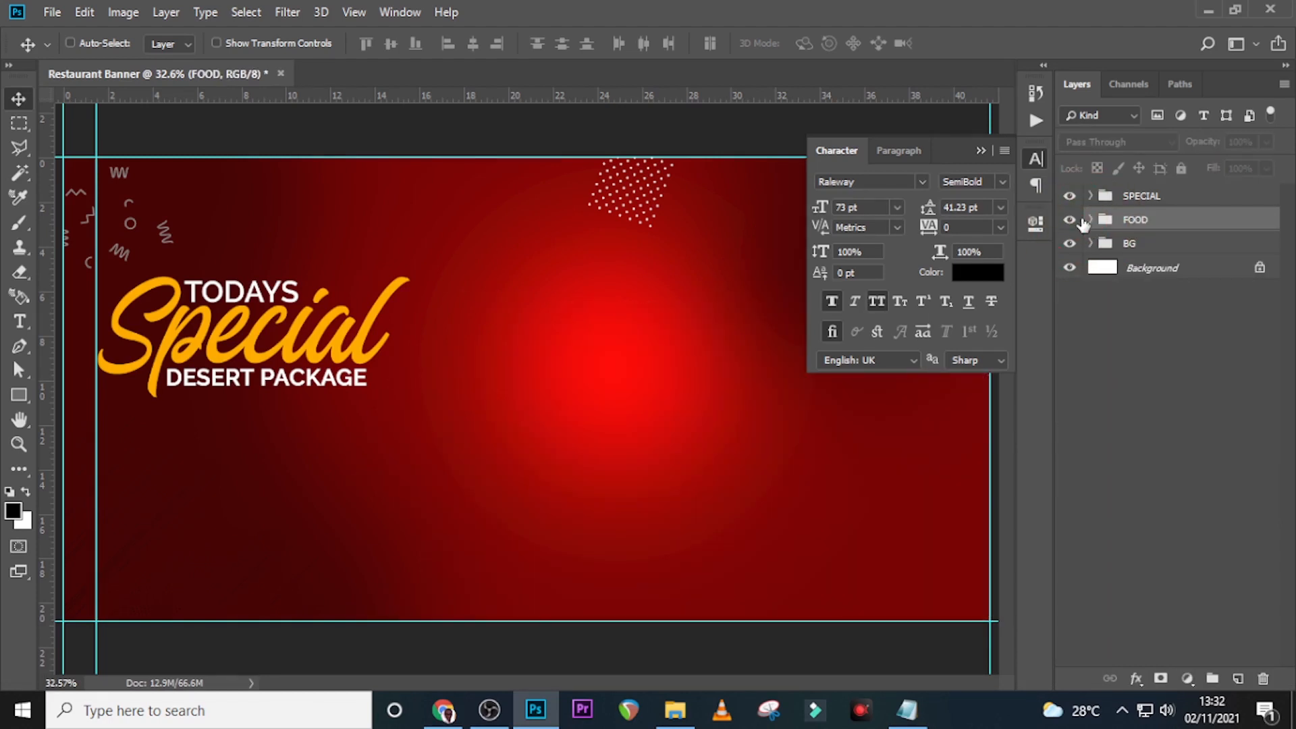
Step: Show the FOOD group again and, above the SPECIAL group, draw a paragraph text box below the words "DESERT PACKAGE"
click(1069, 220)
click(1153, 195)
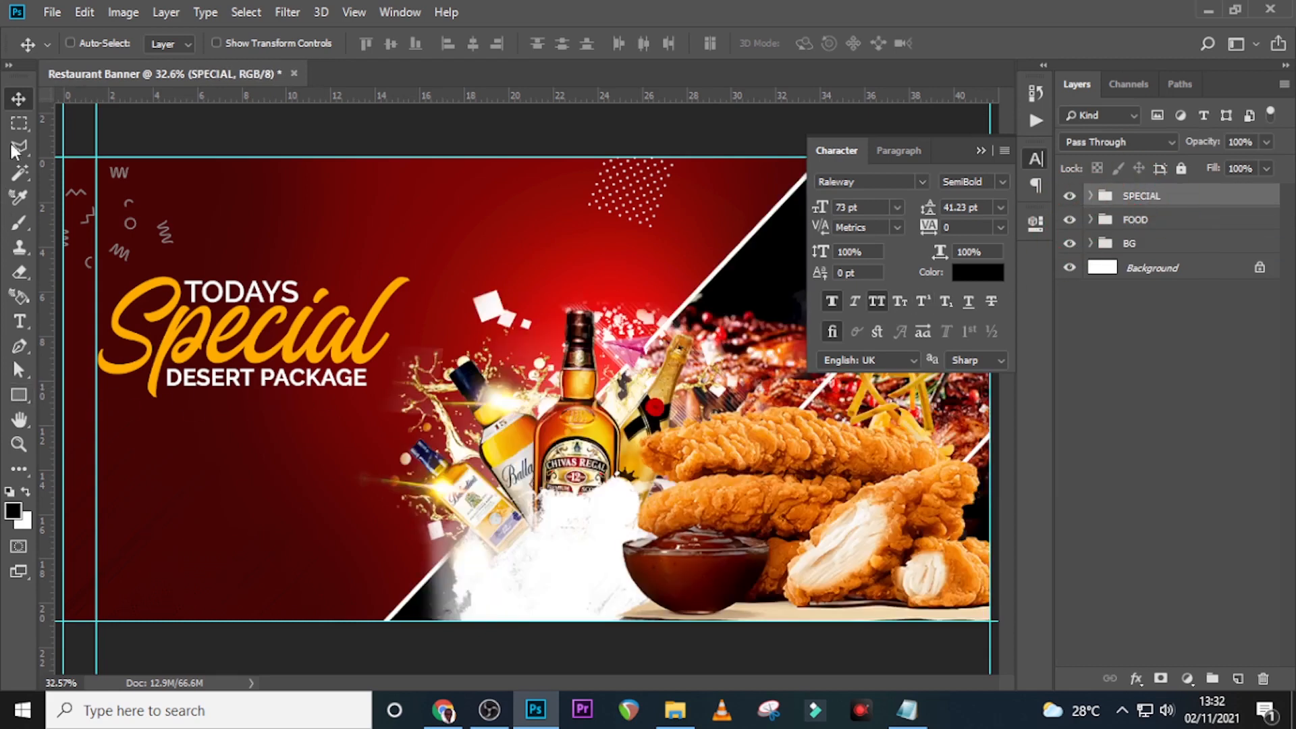
click(20, 323)
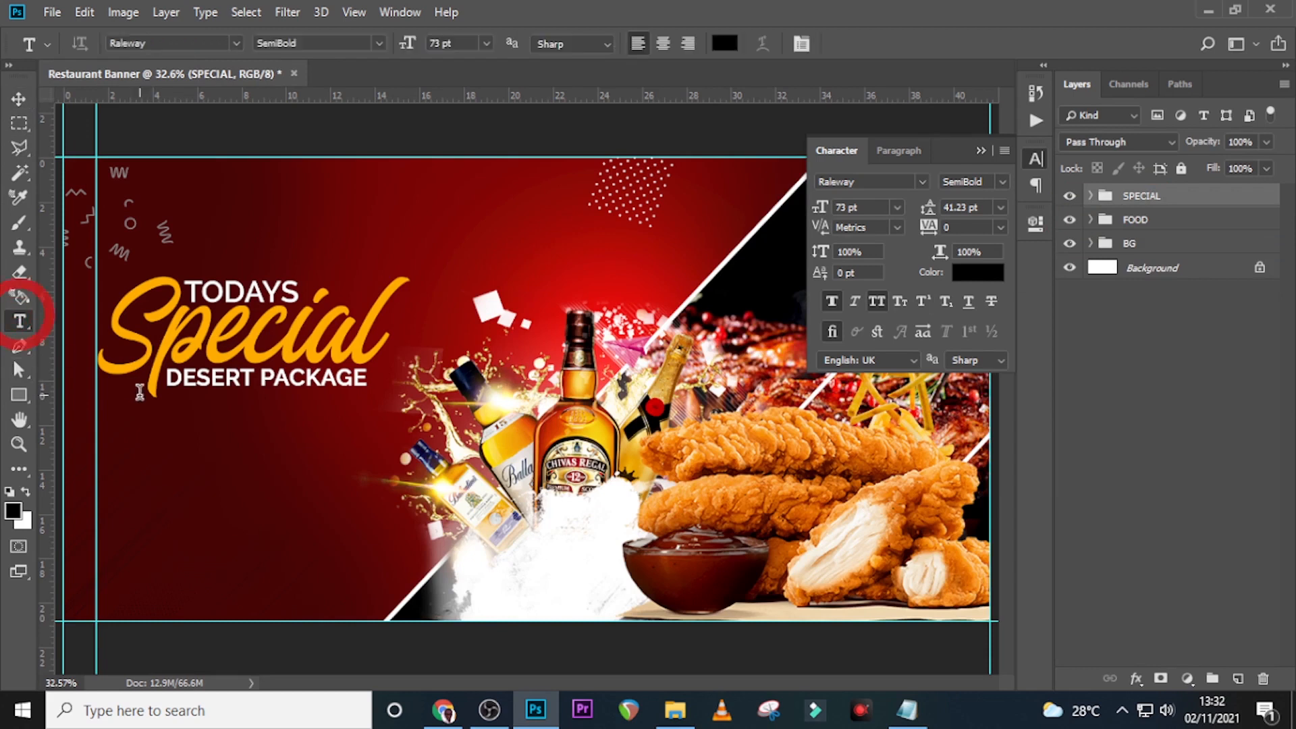
drag(102, 403, 381, 494)
Step: Copy the "Lorem ipsum dolor sit amet" line from Notepad and paste it into the new Photoshop text box
click(906, 709)
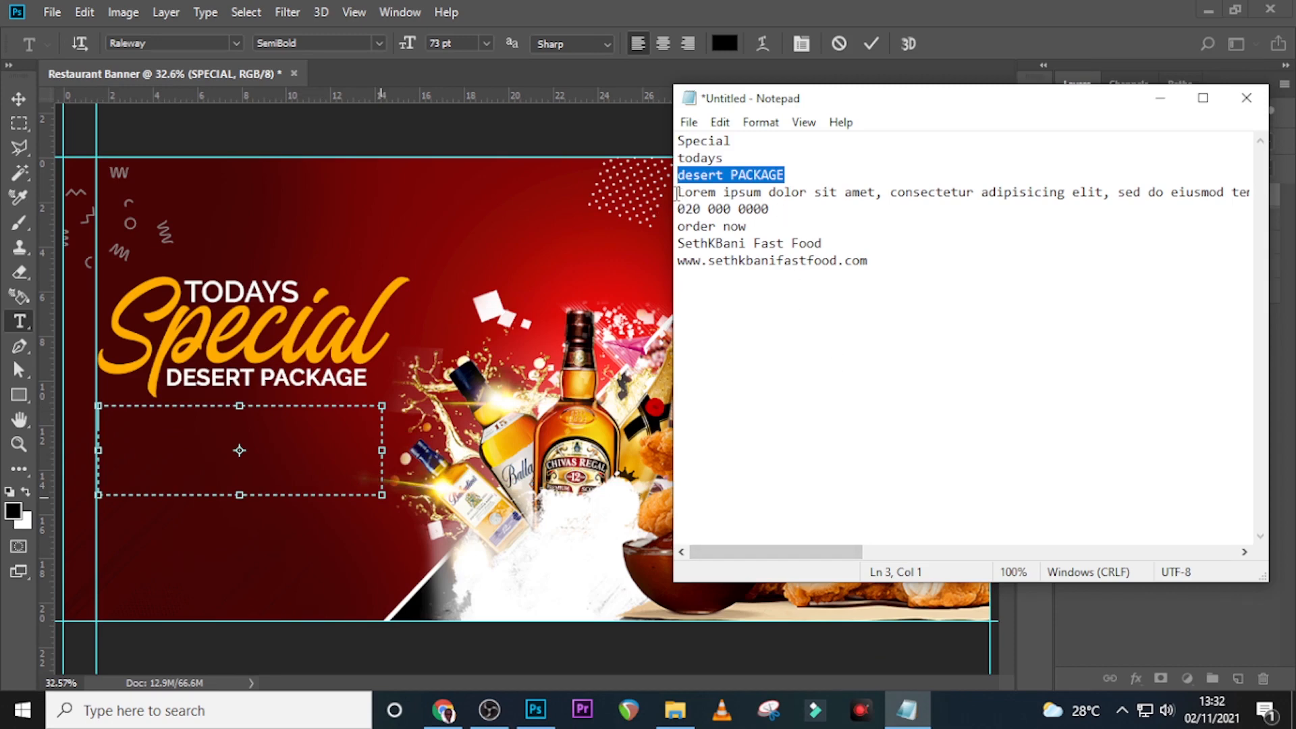
drag(677, 194, 677, 210)
key(ctrl+c)
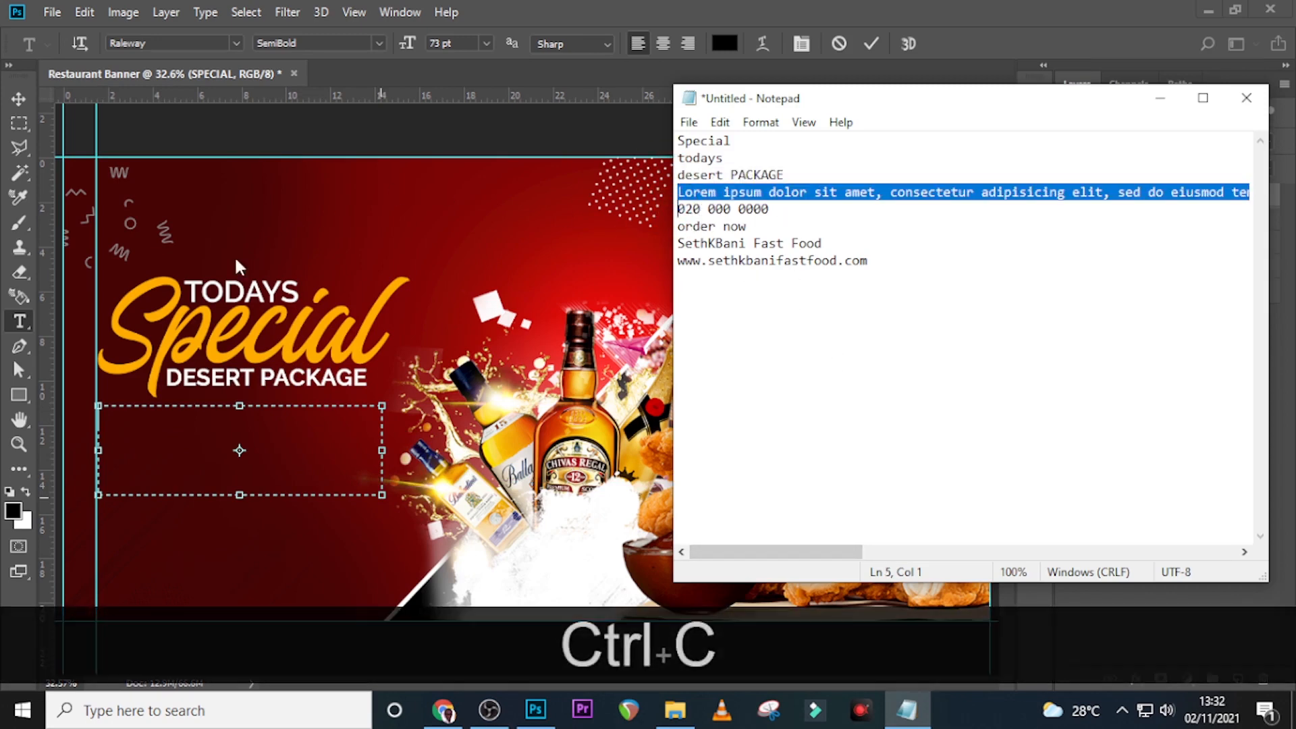
click(132, 421)
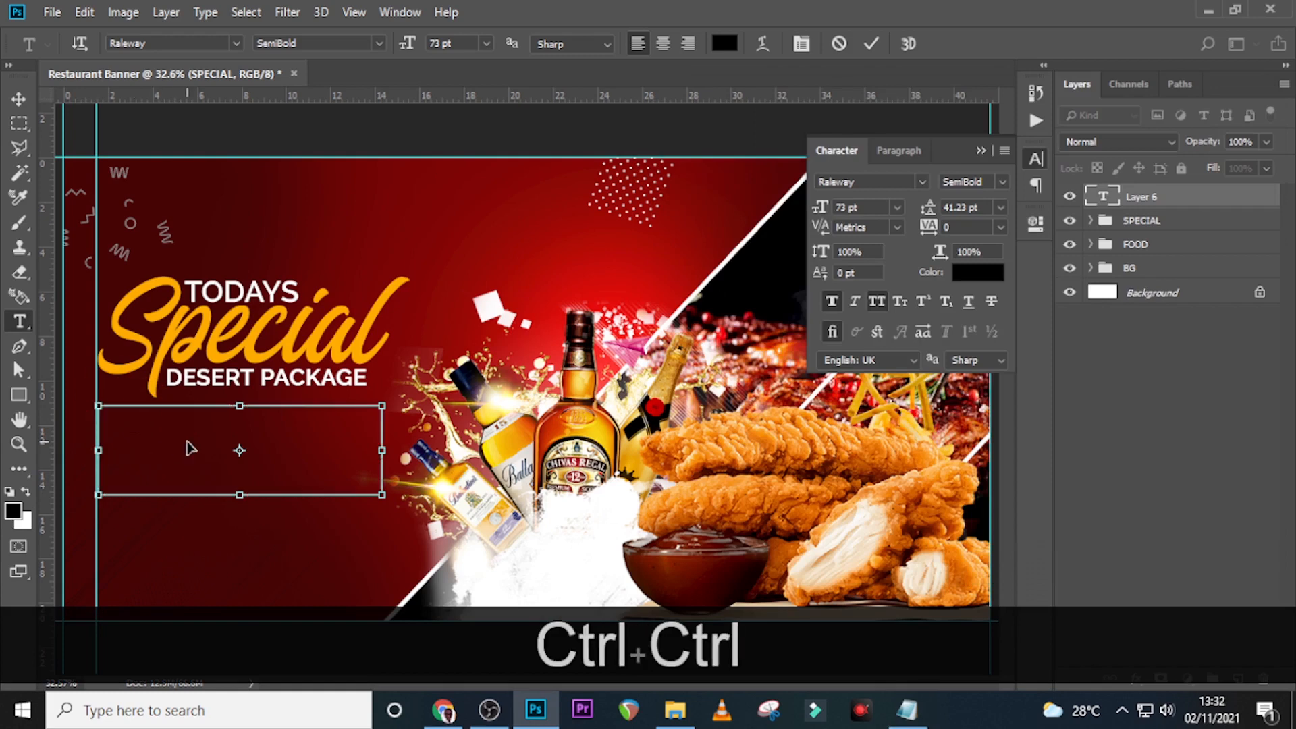
key(ctrl+v)
click(1139, 197)
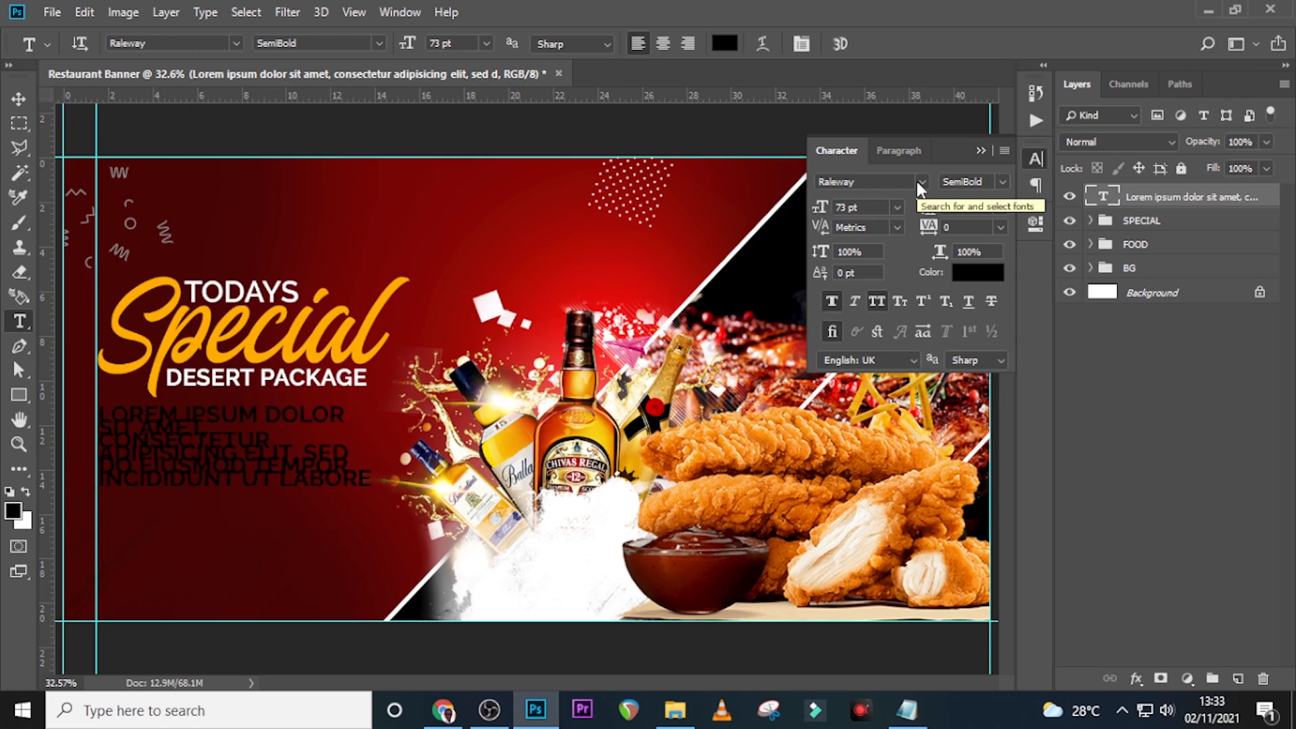
Step: Set the Lorem ipsum paragraph to Raleway Light at 35 pt
click(1003, 181)
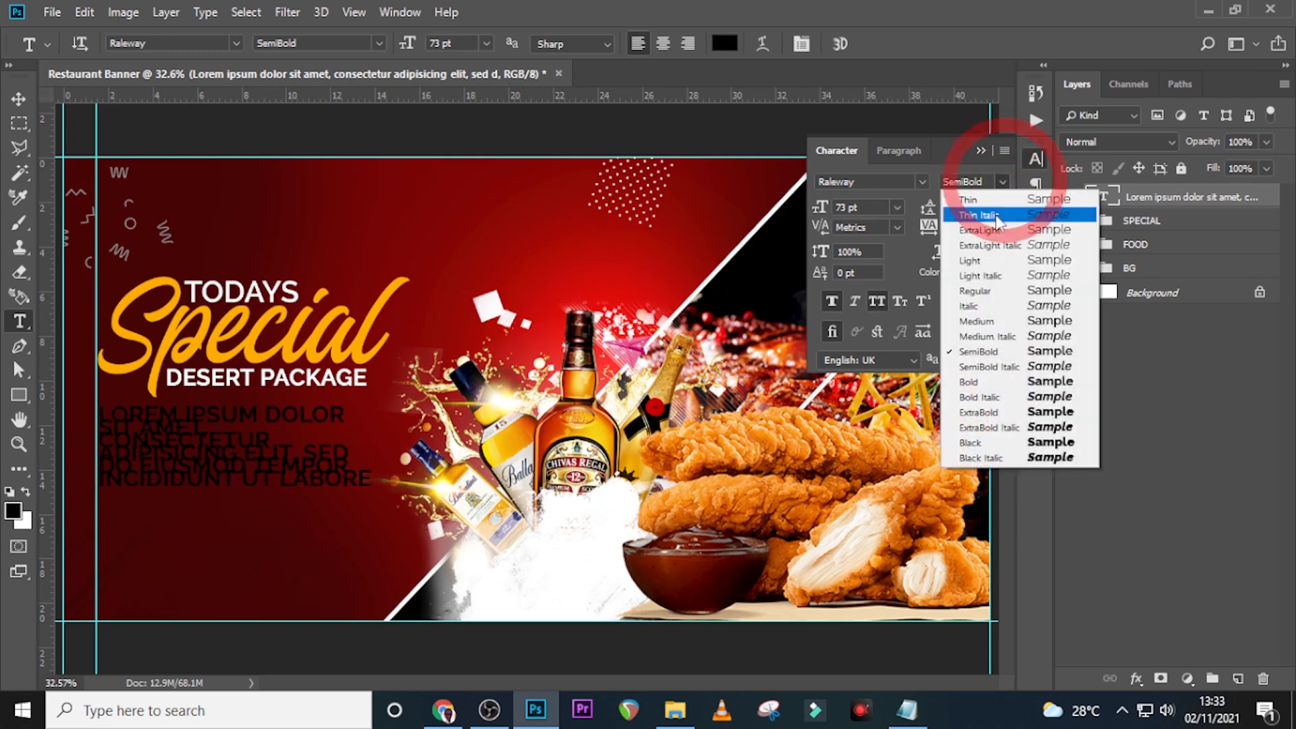
click(974, 261)
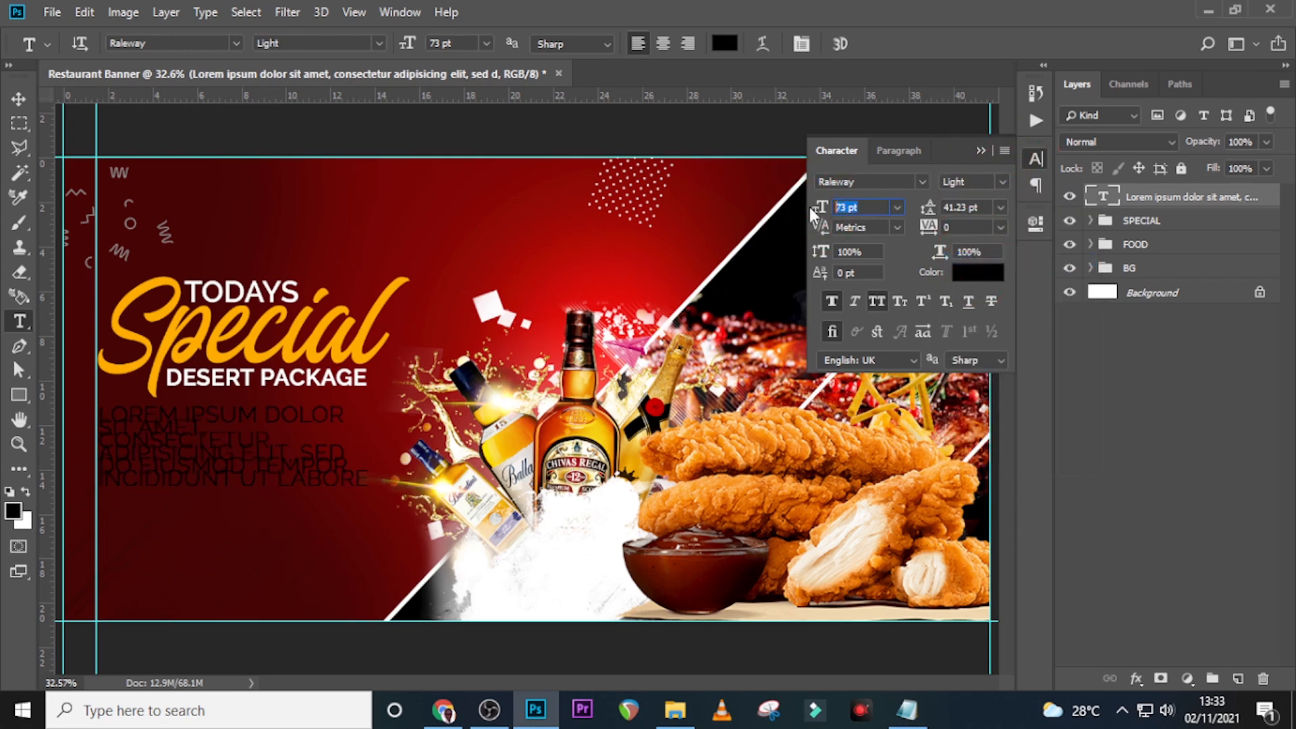
text(35)
key(Return)
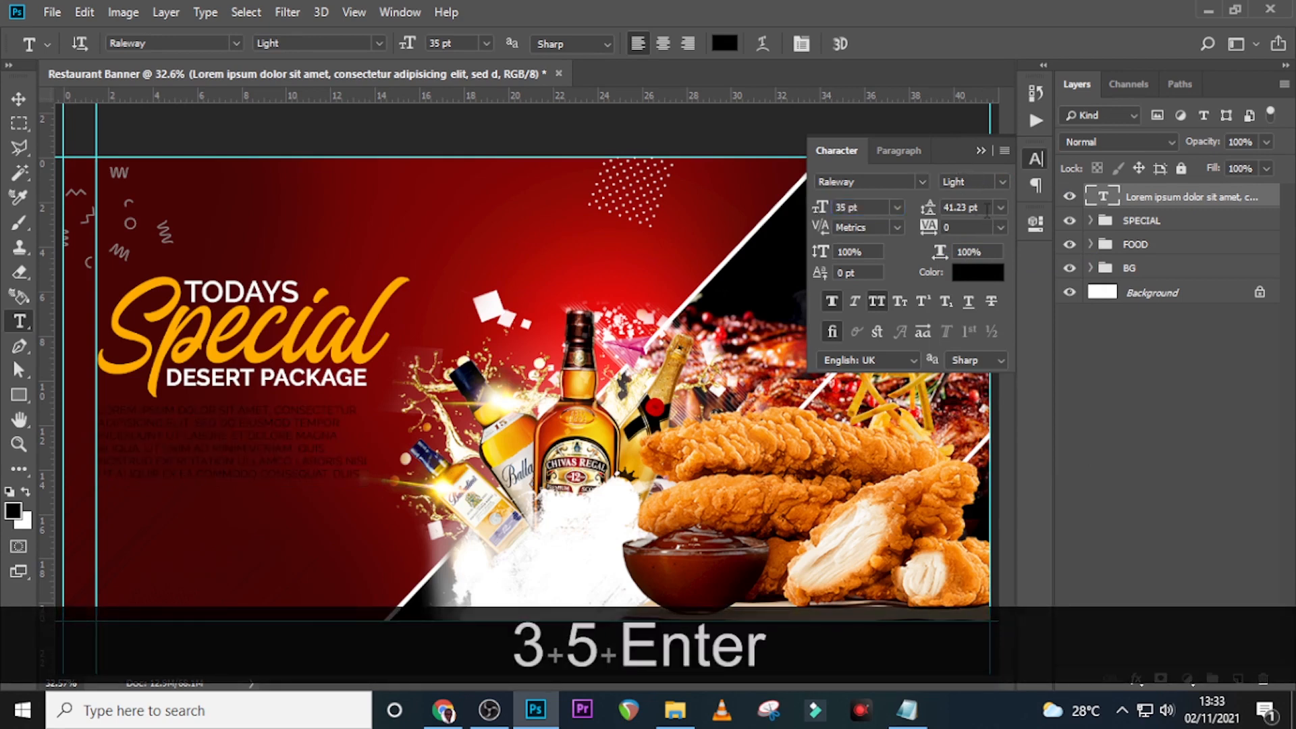
Step: Colour the Lorem ipsum paragraph white (ffffff) and turn off its faux bold and all caps
click(975, 273)
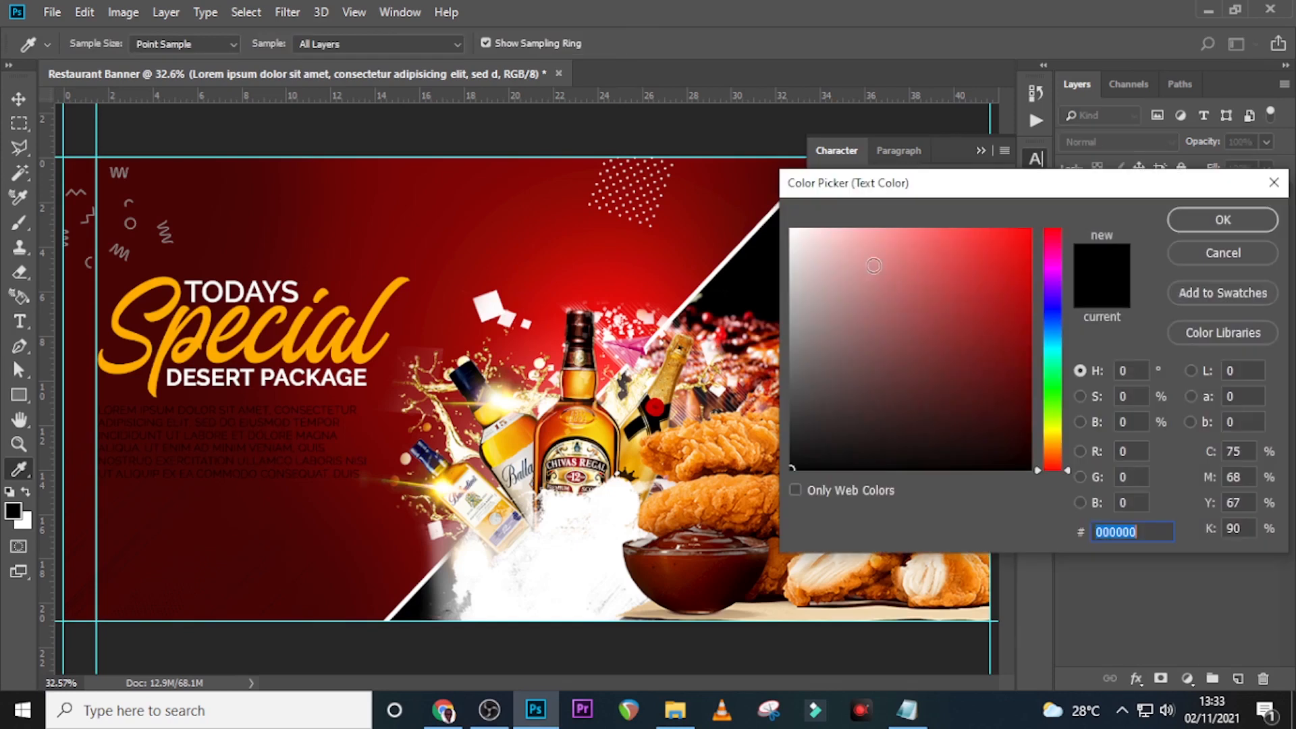
text(ffffff)
click(1206, 219)
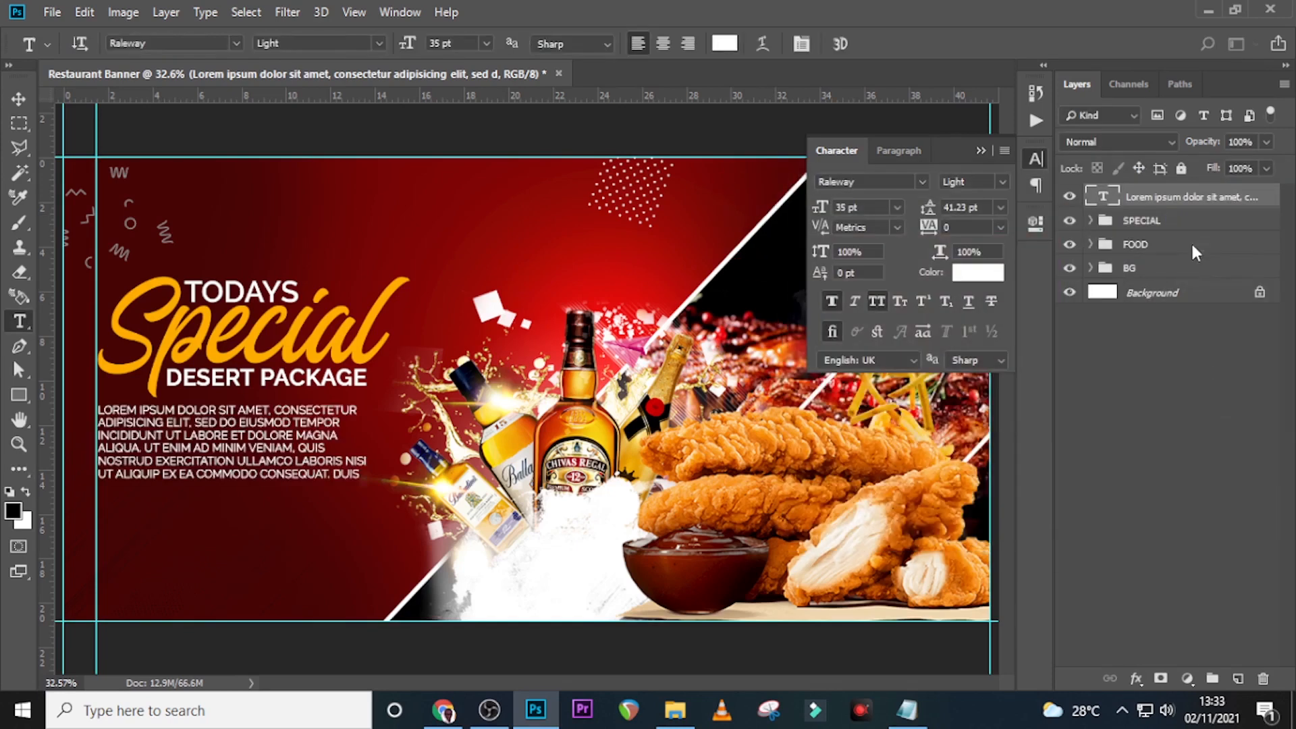
click(831, 304)
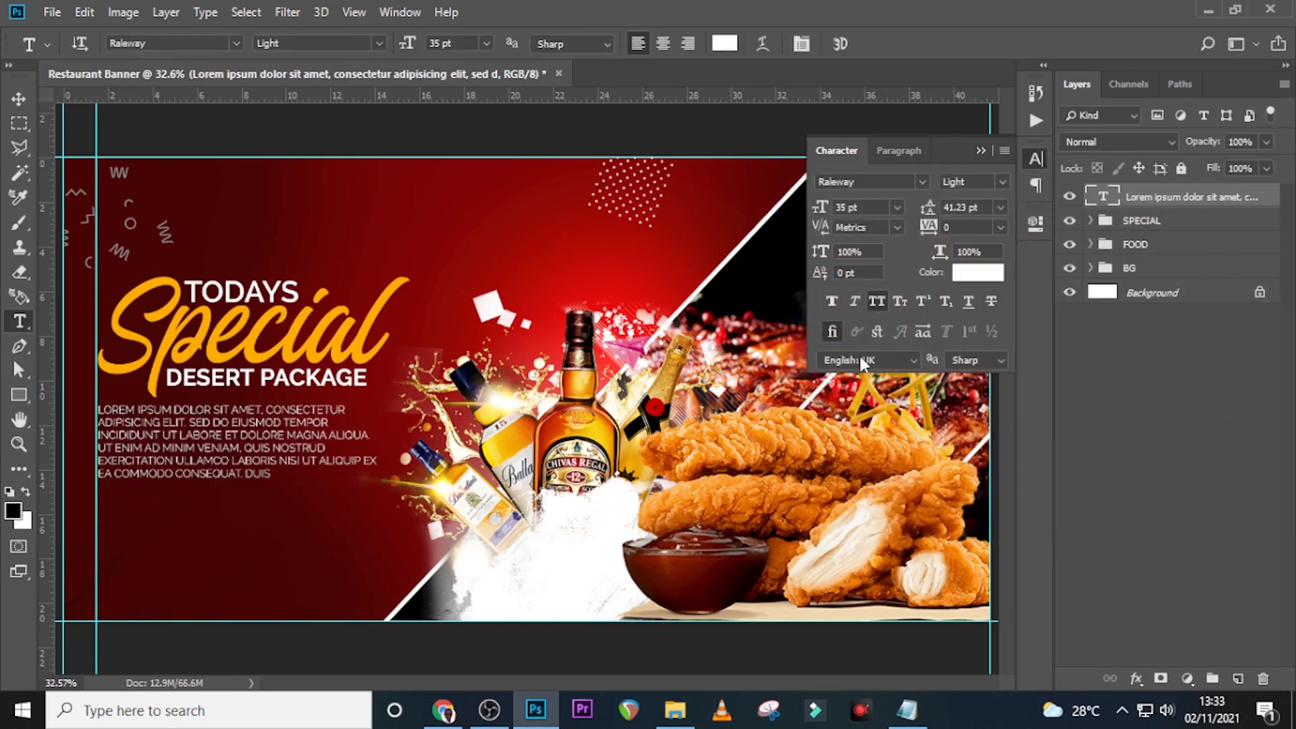
click(874, 303)
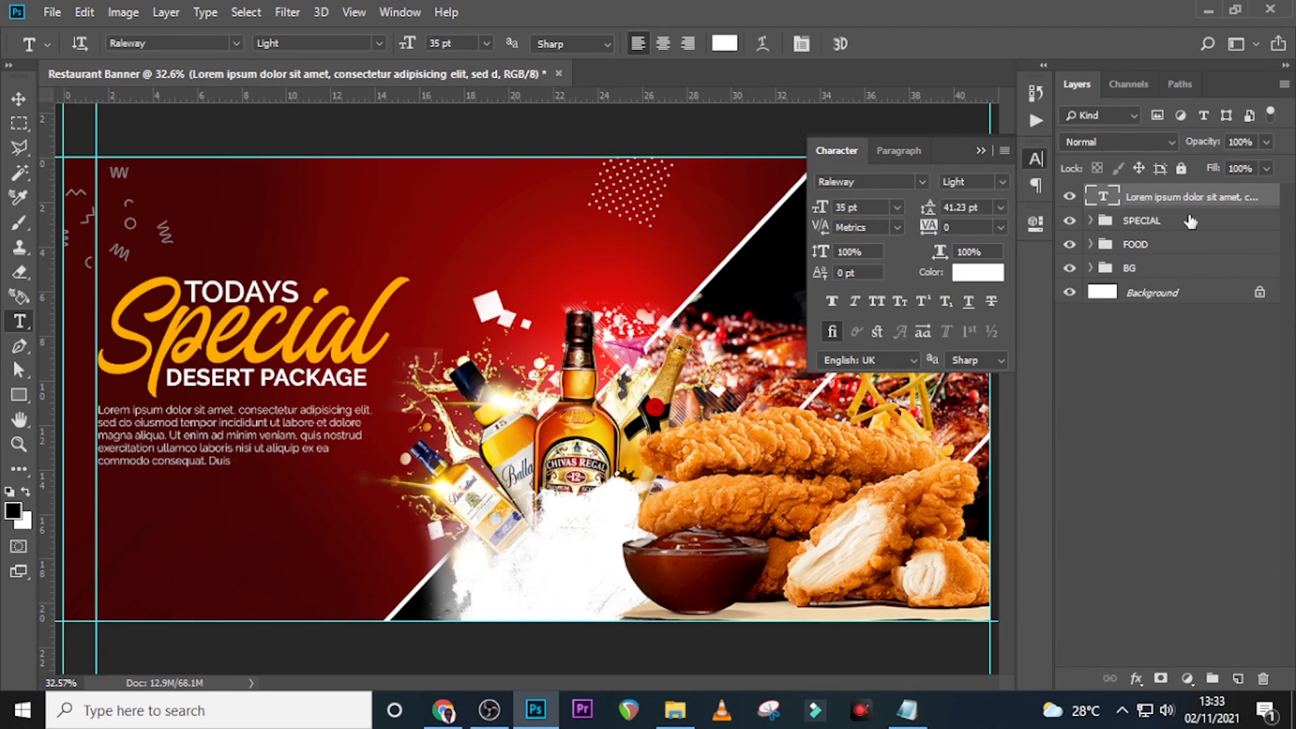
Step: Copy the phone number from Notepad and paste it as a new text line near the banner's lower left corner
key(t)
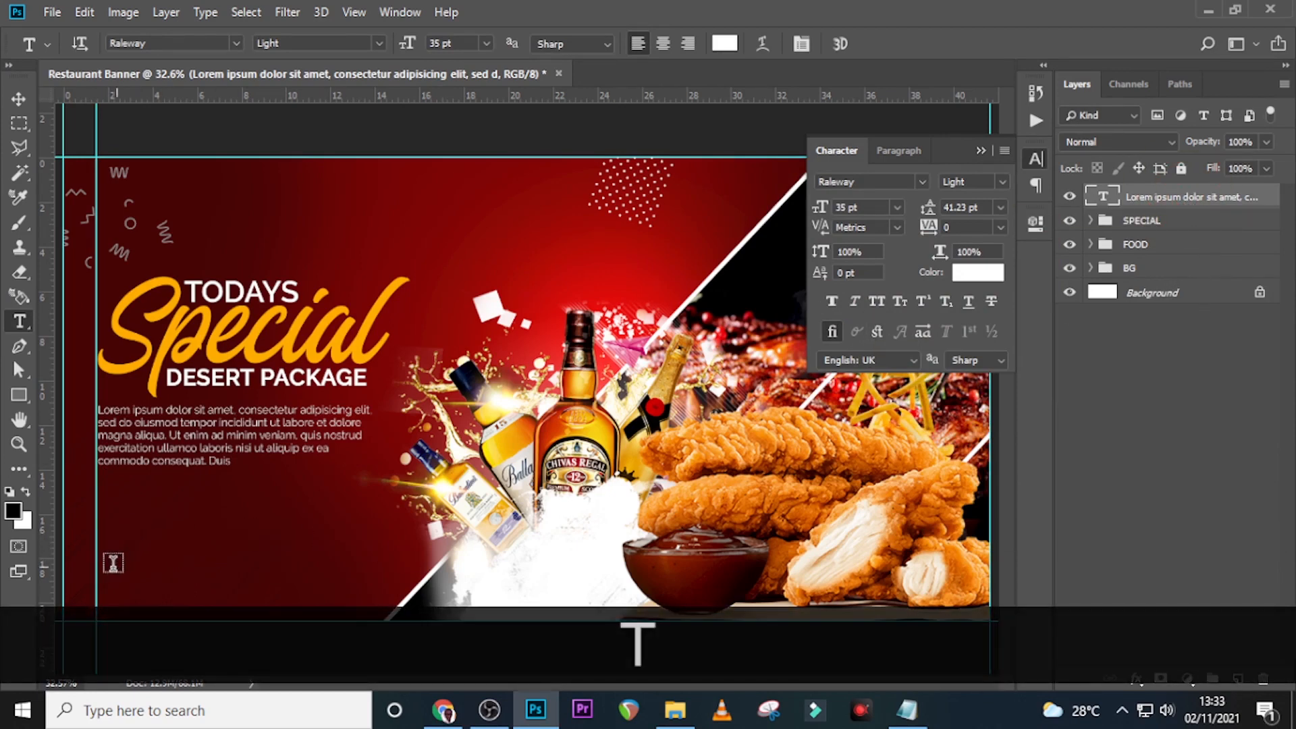
click(111, 560)
click(906, 710)
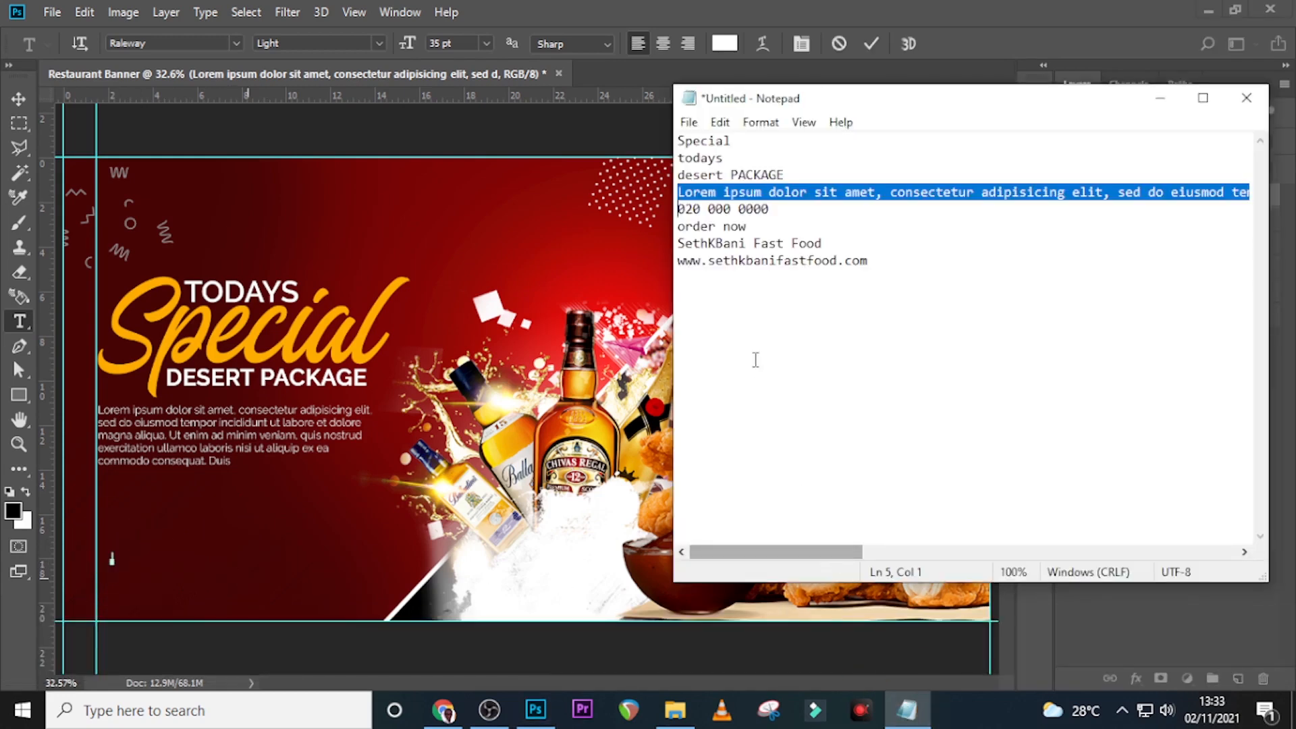
drag(779, 215, 677, 209)
key(ctrl+c)
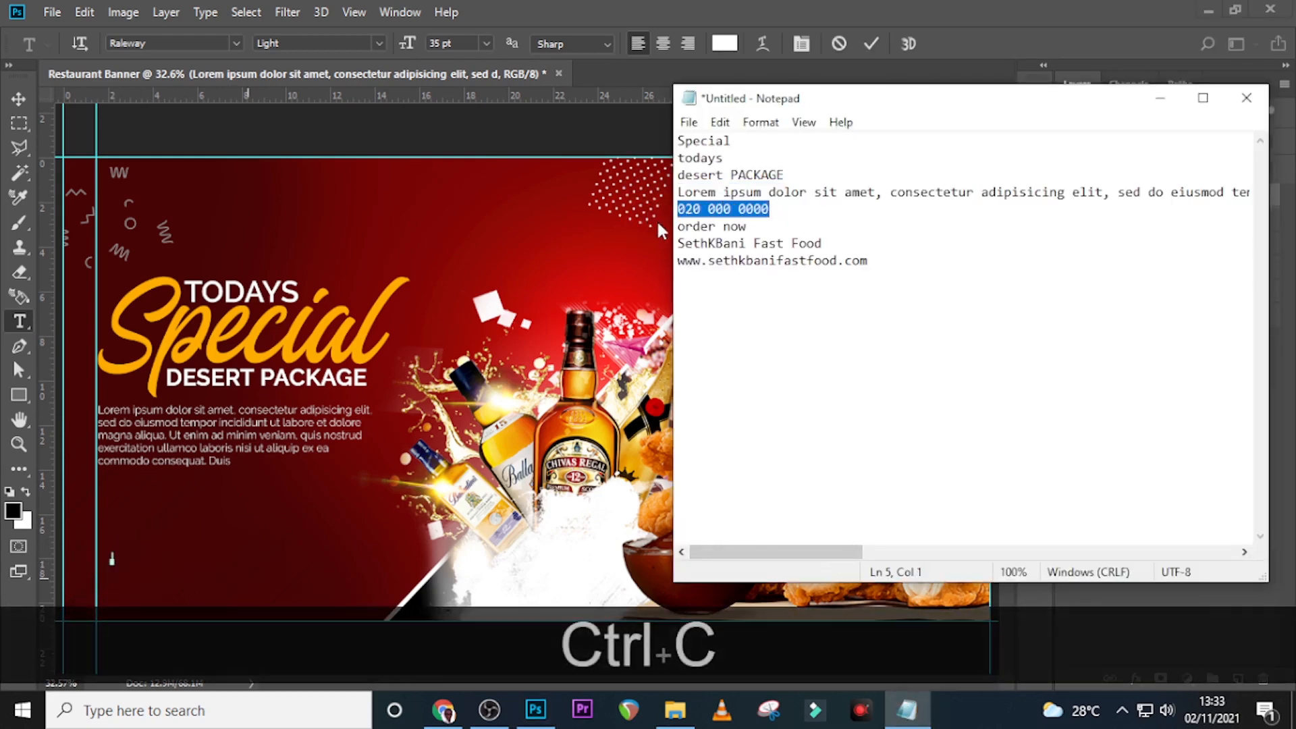
click(667, 94)
key(ctrl+v)
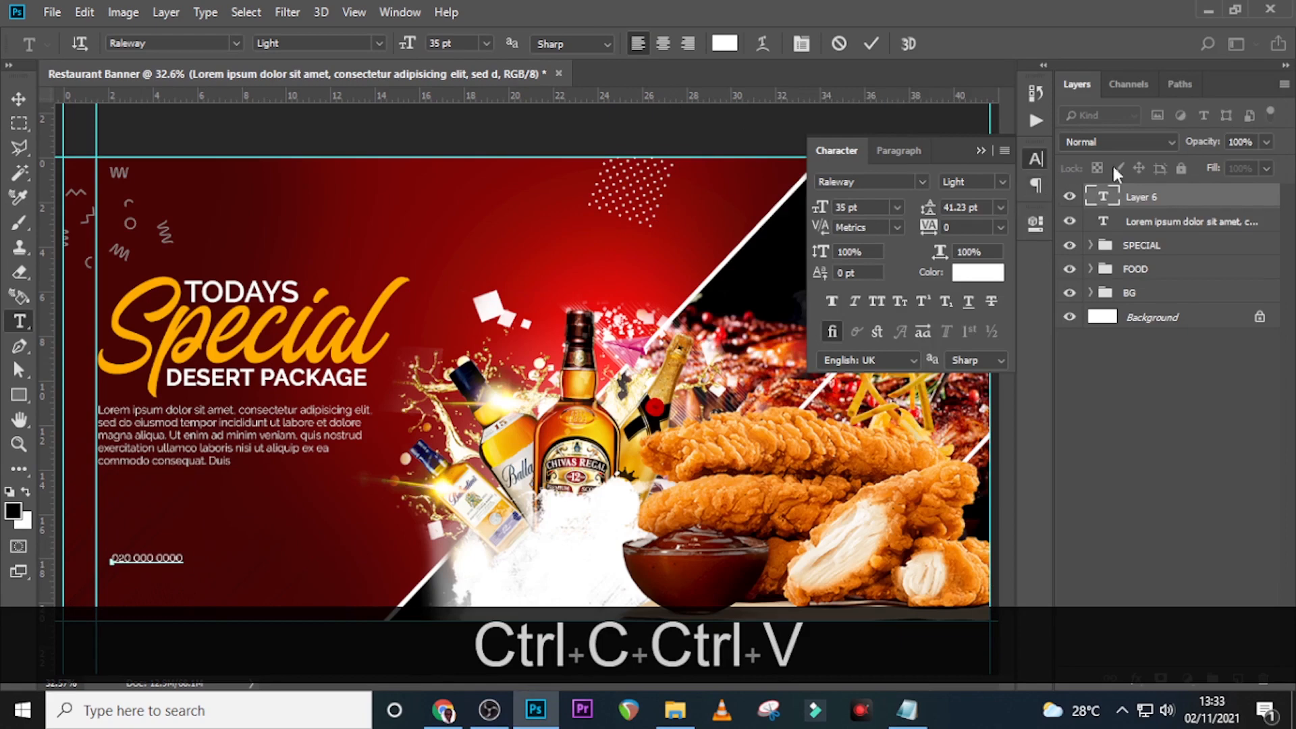
click(1103, 197)
Step: Set the phone number text to the Impact font at 135 pt
click(922, 181)
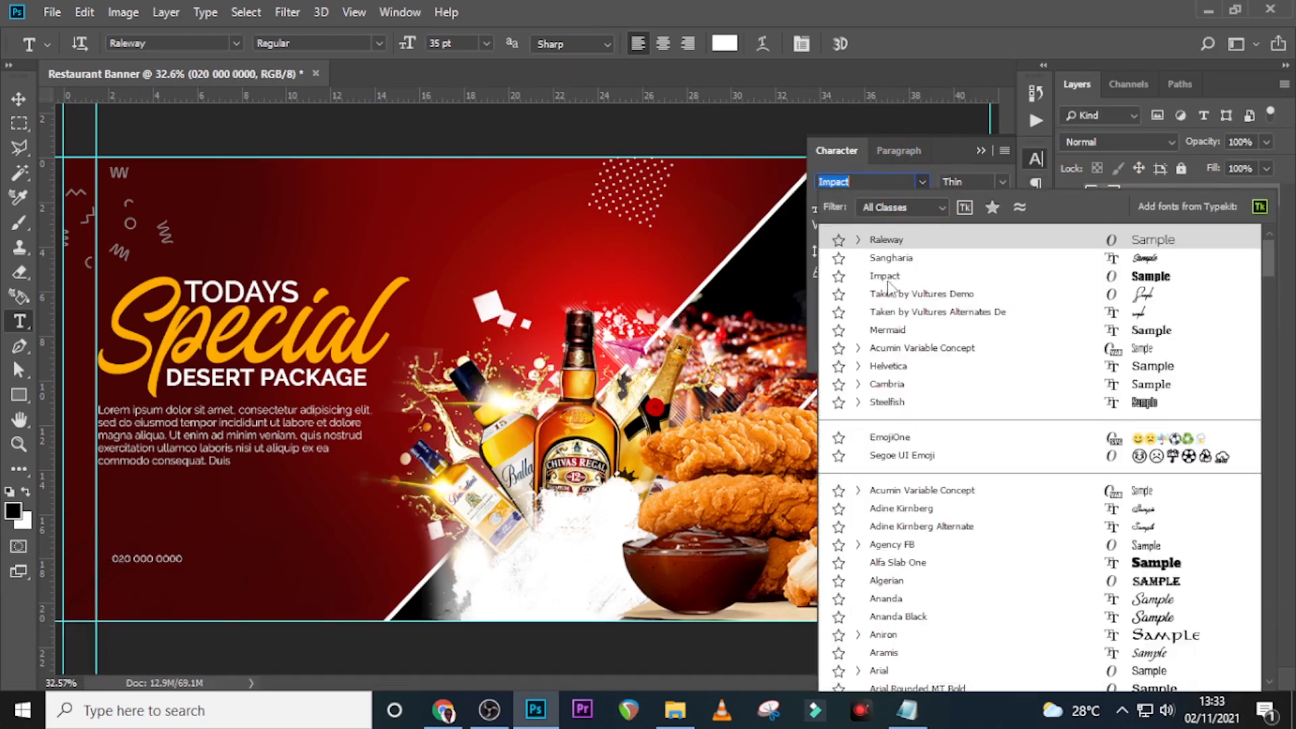
click(885, 276)
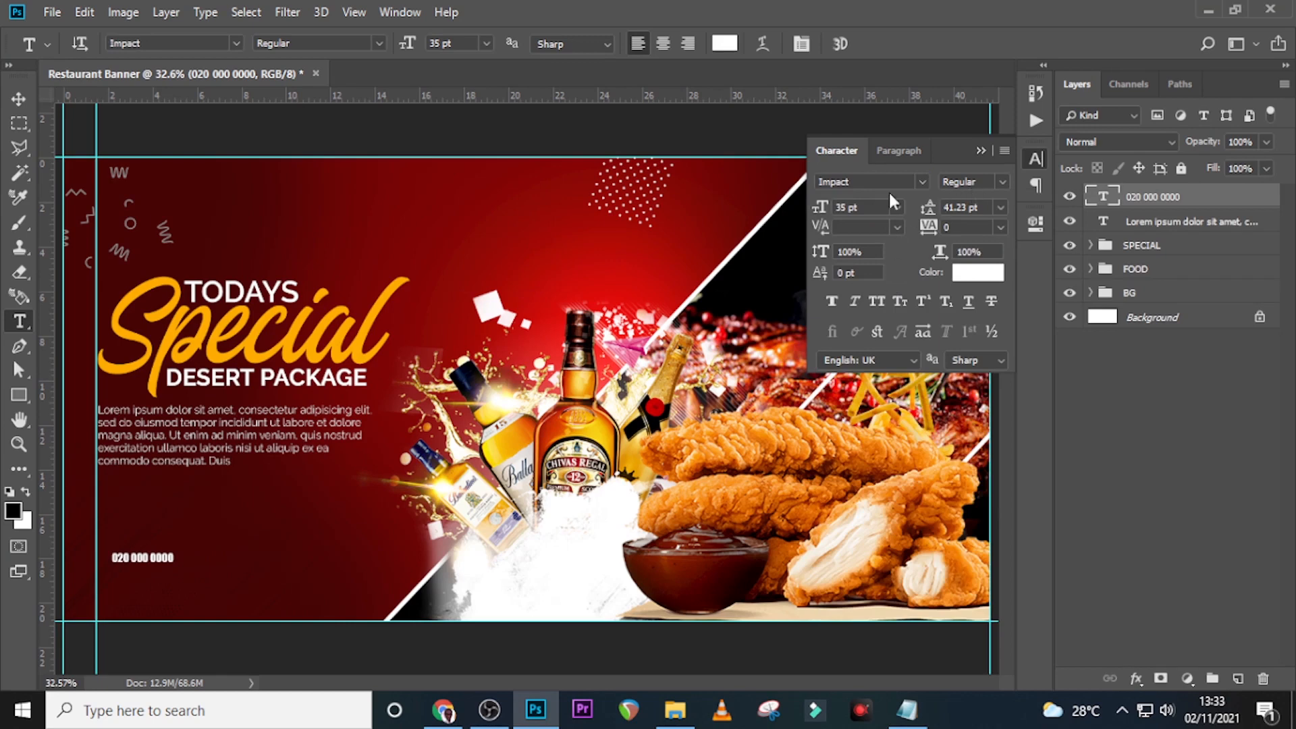
click(868, 206)
text(135)
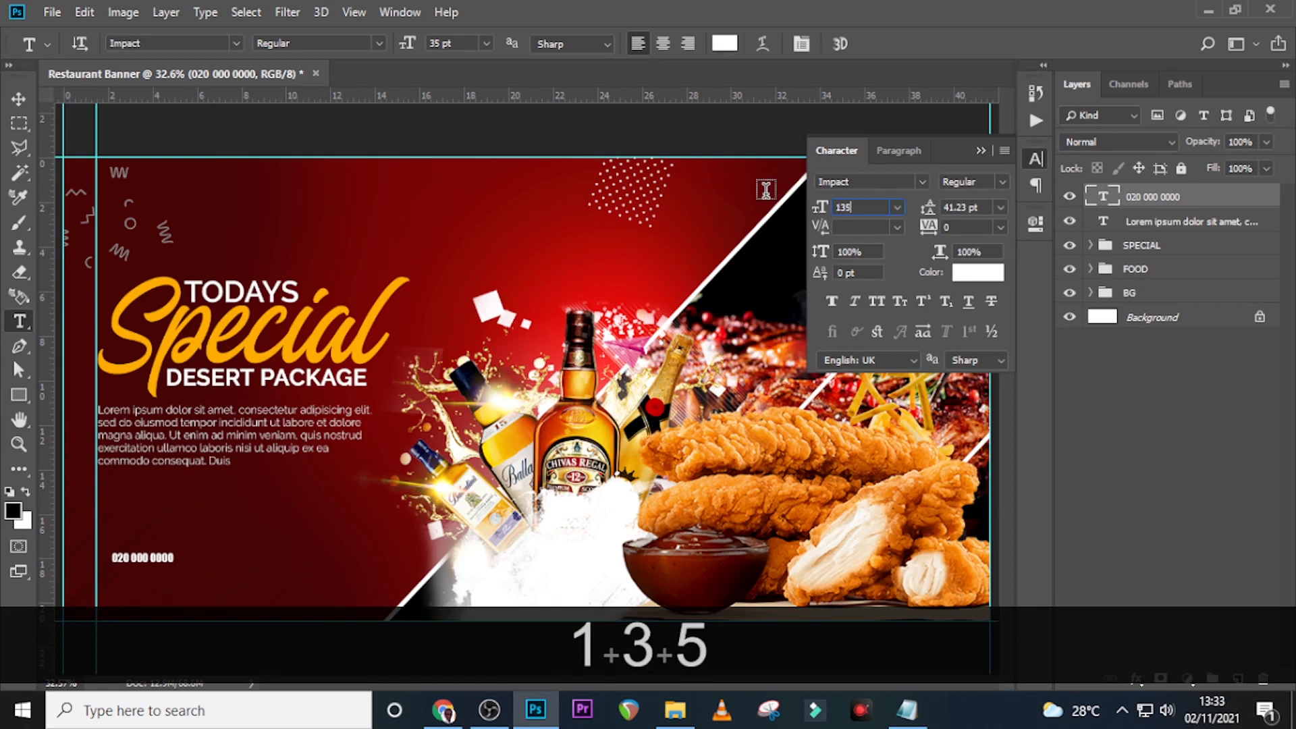
key(Return)
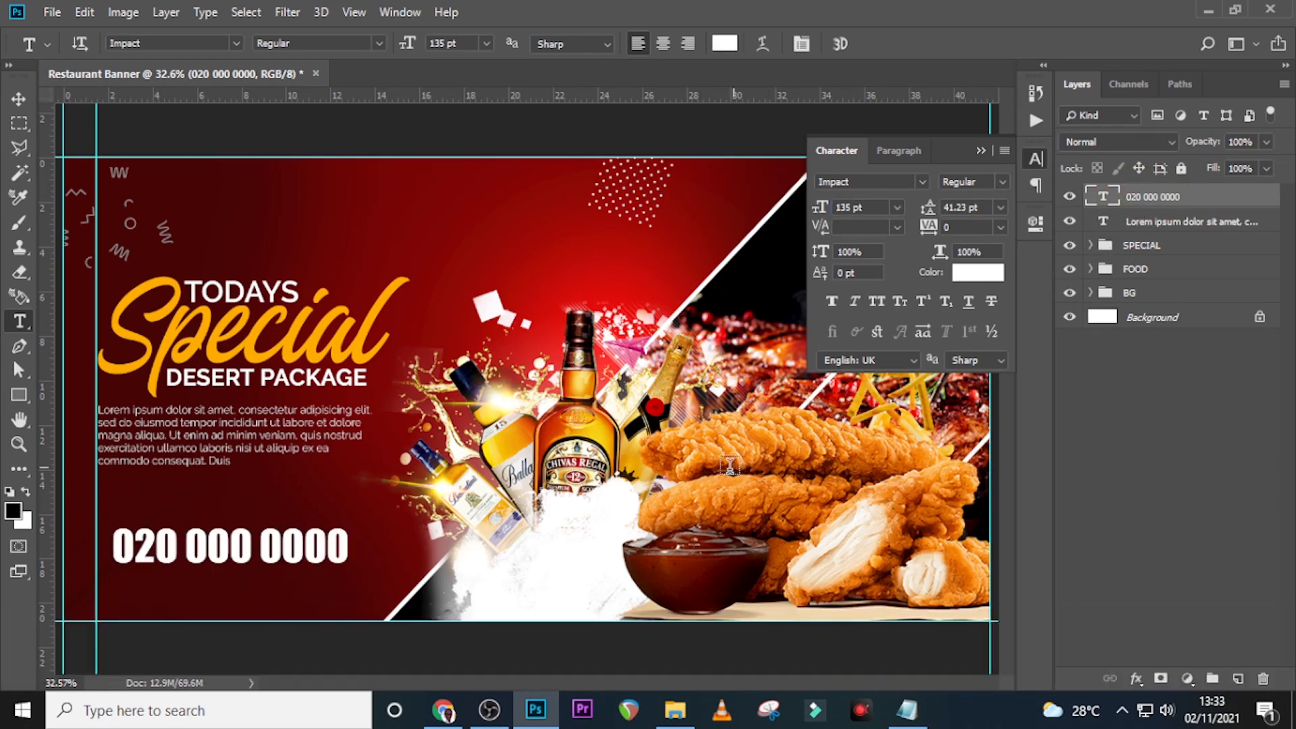
Step: Move the phone number lower on the banner and shift it right, leaving space for an icon before it
key(v)
drag(214, 537, 211, 566)
key(Up)
key(Up)
key(Up)
key(Up)
key(Up)
key(Up)
key(Right)
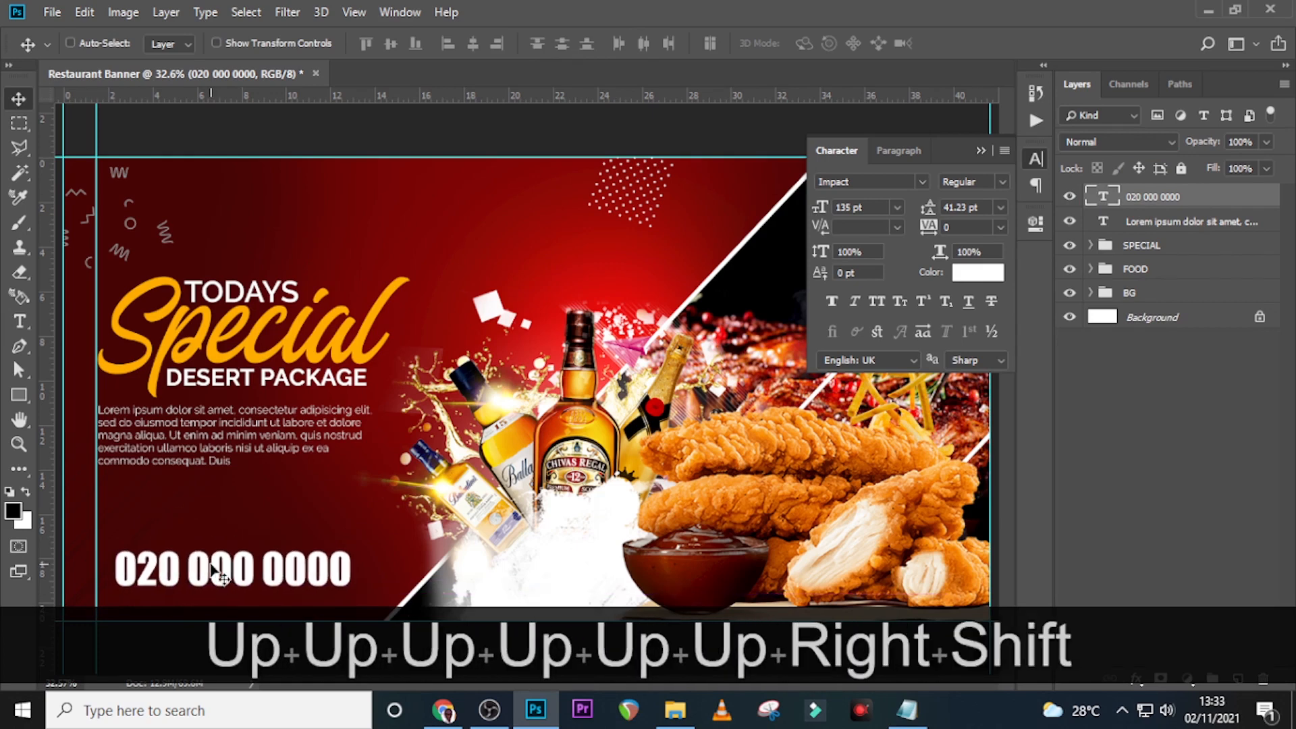
key(shift+Right)
key(shift+Right)
key(shift+Right)
key(shift+Right)
key(shift+Right)
key(shift+Right)
key(shift+Right)
key(shift+Right)
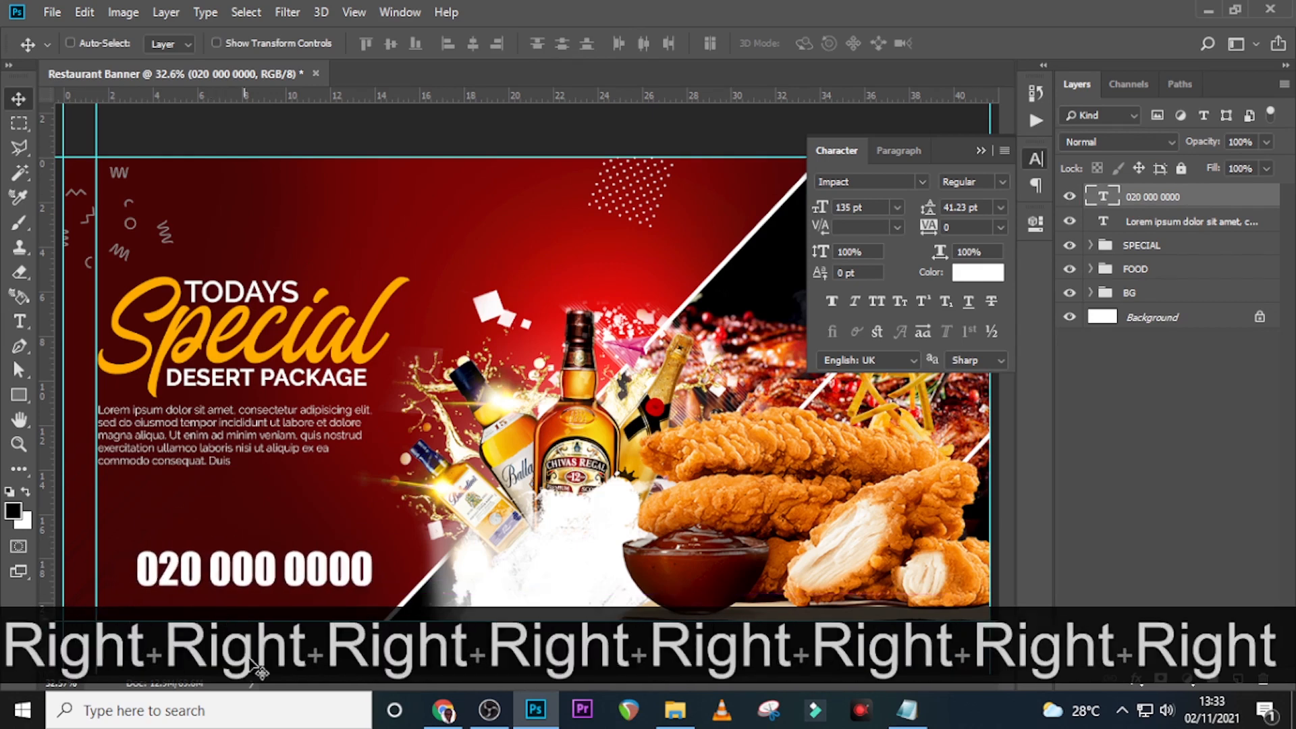
Step: Place contact-us-icons-file-eps-format-33364810.jpg from File Explorer into the banner, enlarge it, and move it over the "Todays Special" heading
click(676, 710)
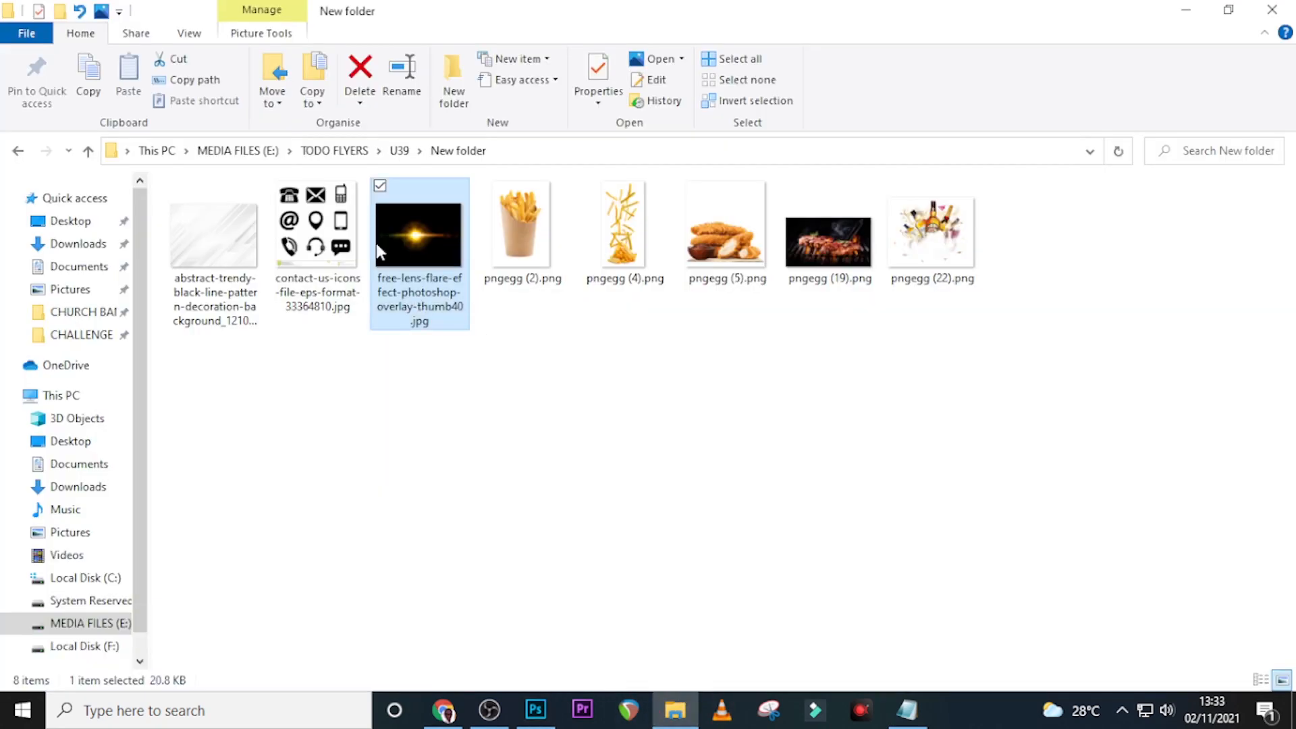
drag(315, 229, 526, 388)
drag(574, 440, 628, 486)
key(alt+shift+Return)
key(v)
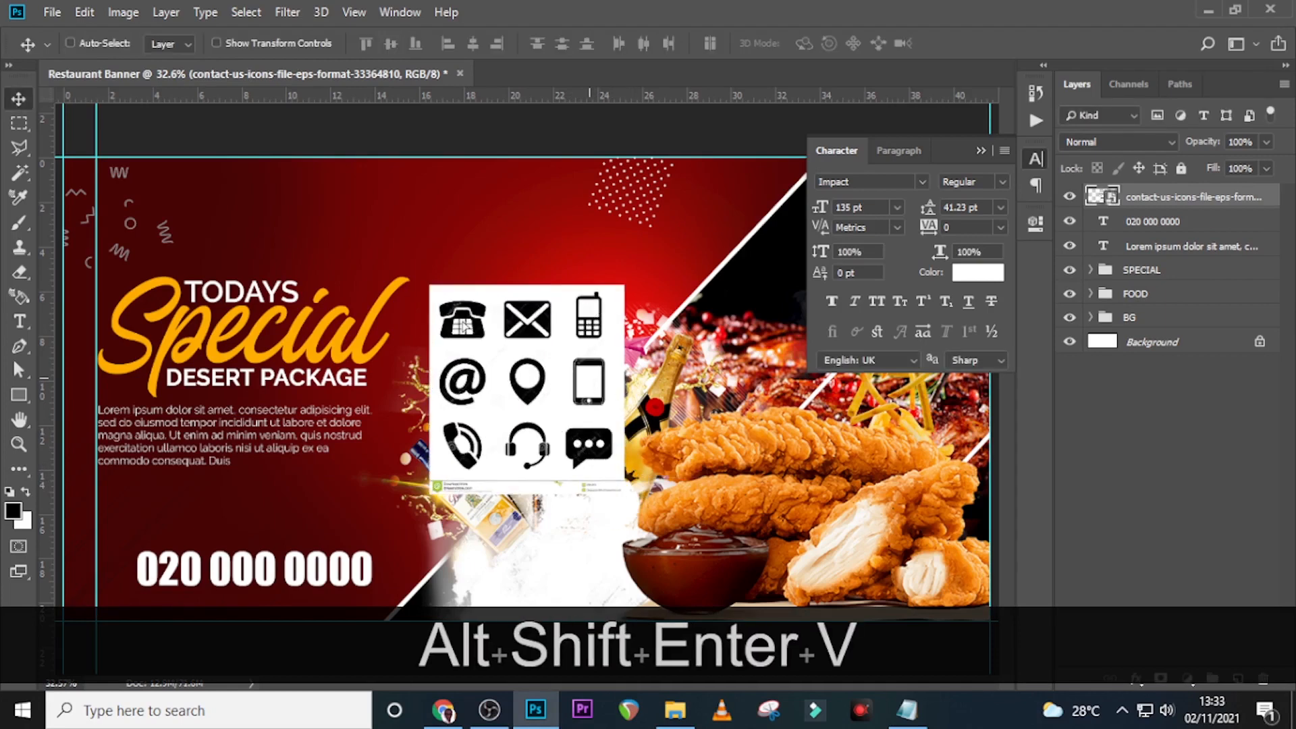
drag(614, 331, 376, 237)
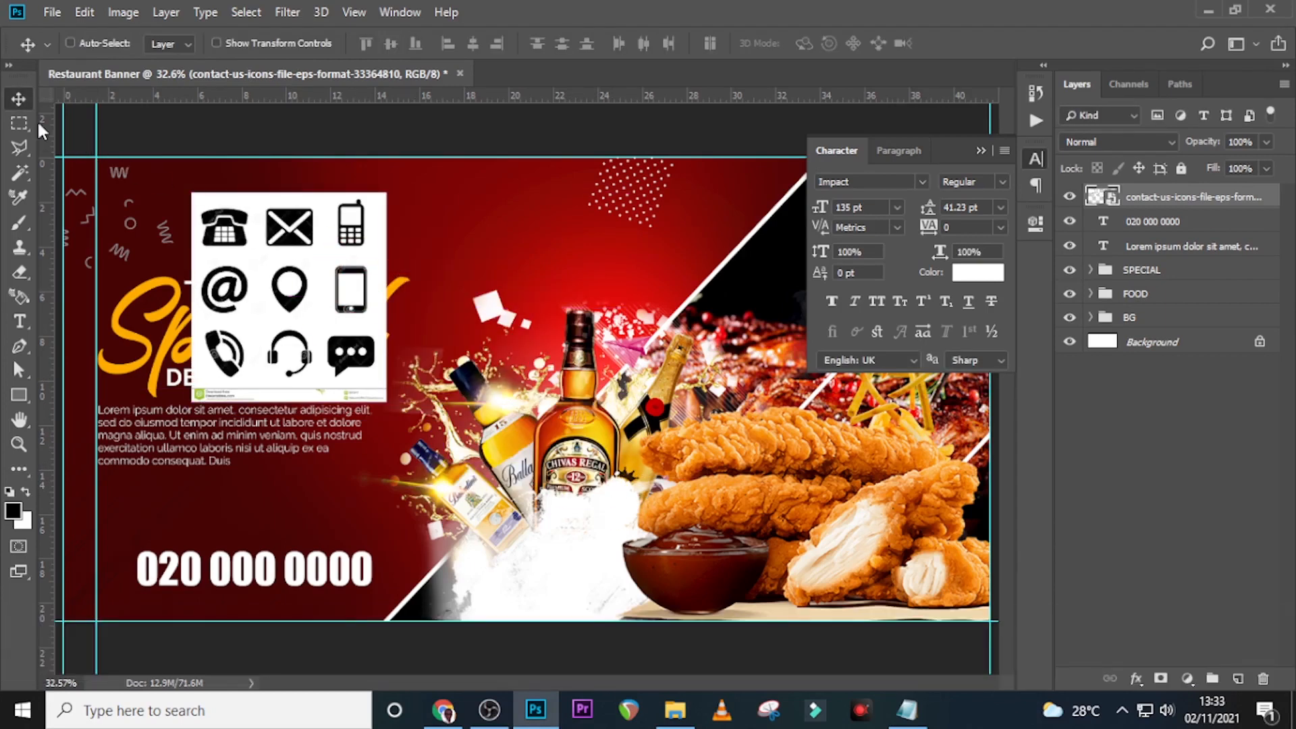
Step: Copy only the desk telephone icon to its own layer and delete the placed contact icons image
click(18, 125)
drag(170, 204, 260, 255)
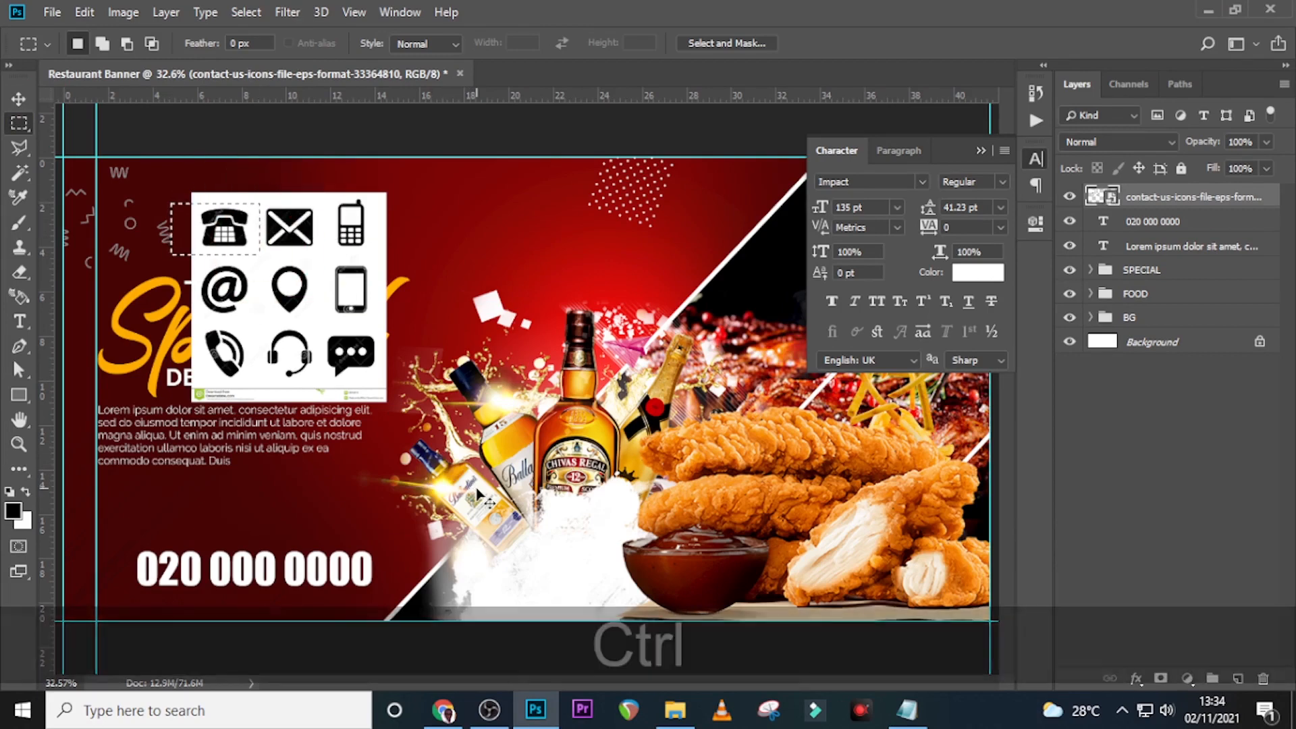
key(ctrl+j)
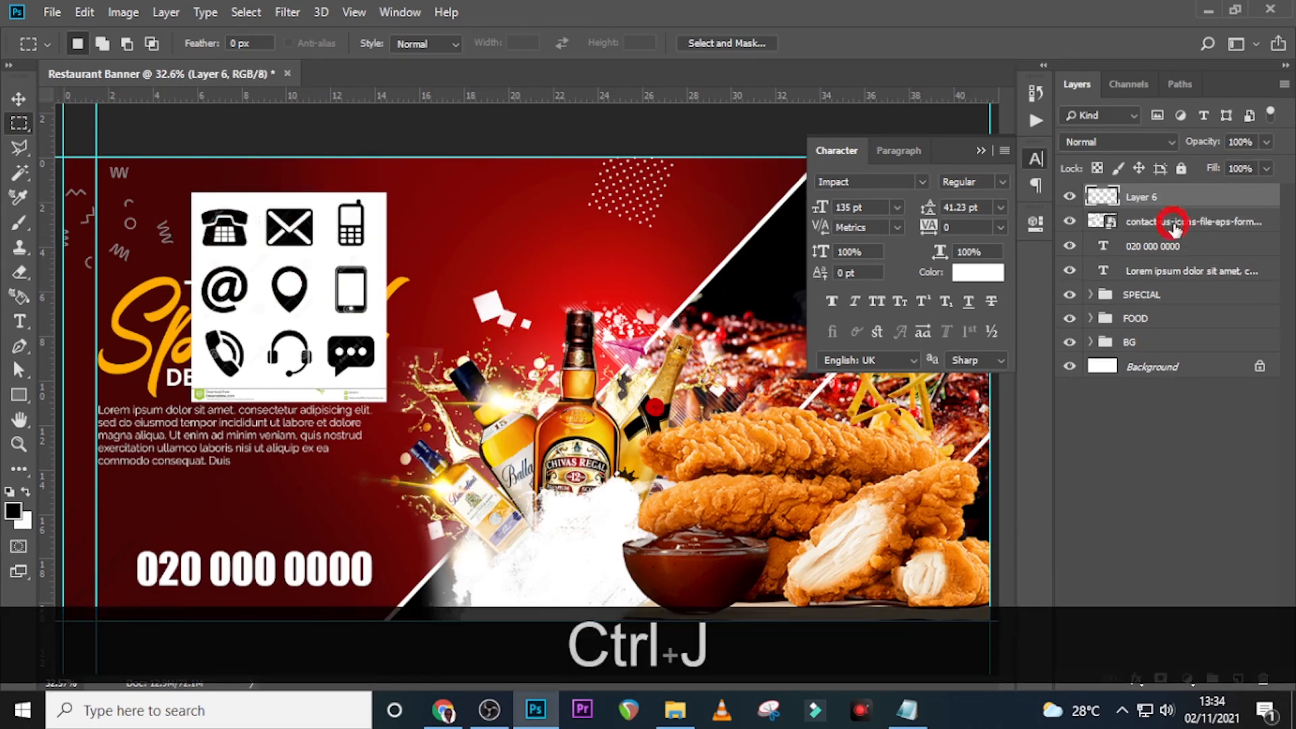
click(1173, 221)
key(Delete)
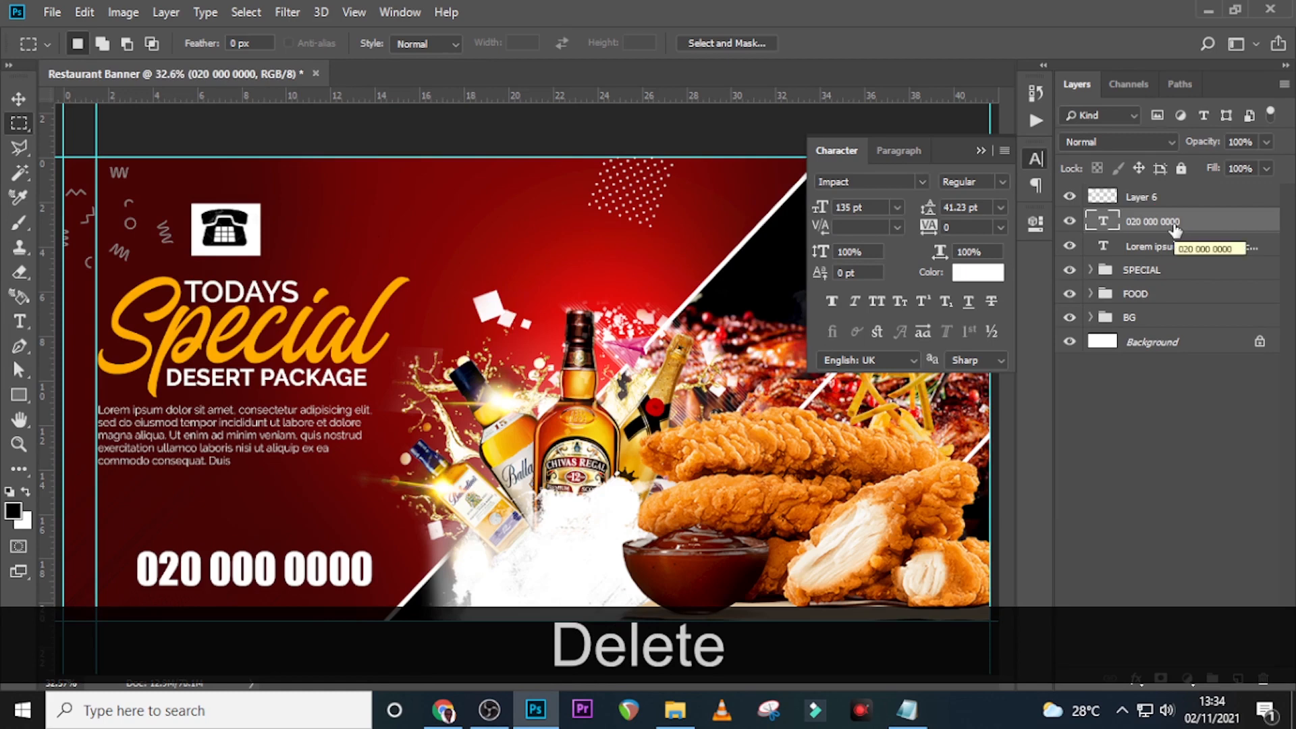
Step: Select the white background around the telephone icon using Color Range and add it as a mask on the icon's layer
click(1141, 201)
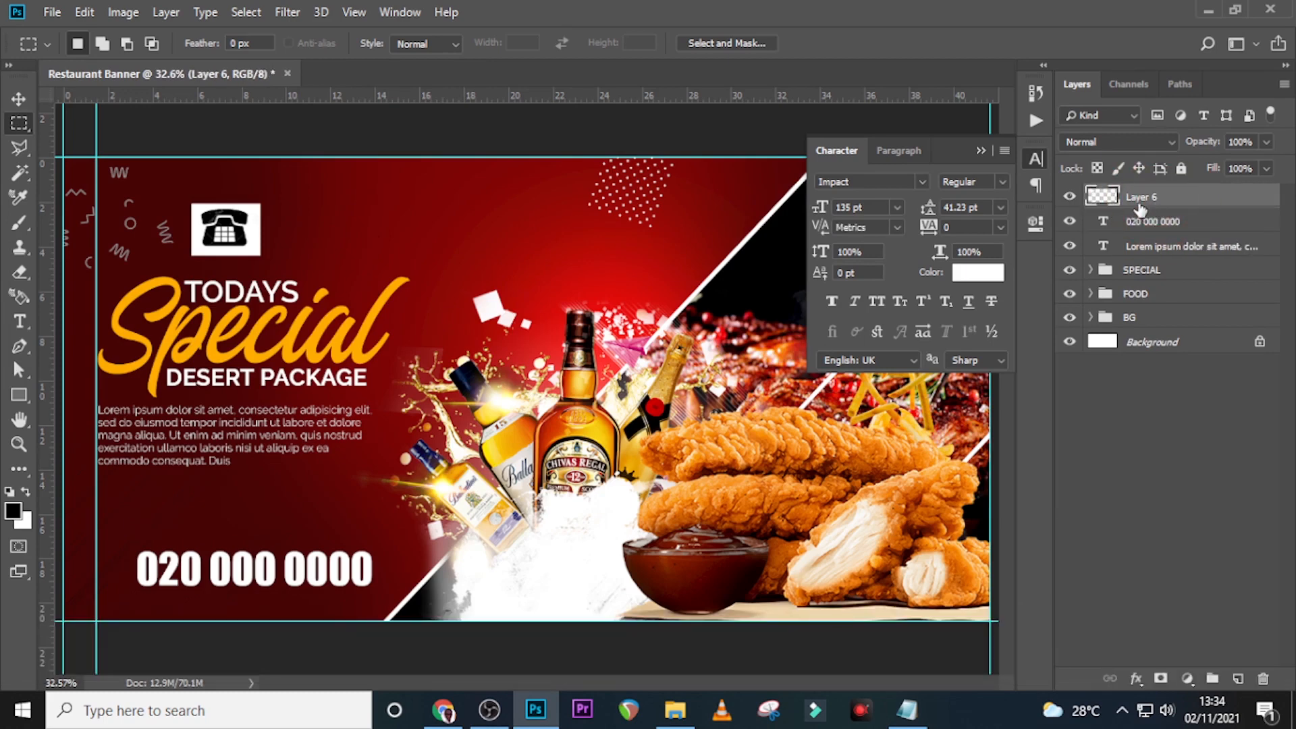
click(1068, 196)
click(1069, 197)
click(245, 12)
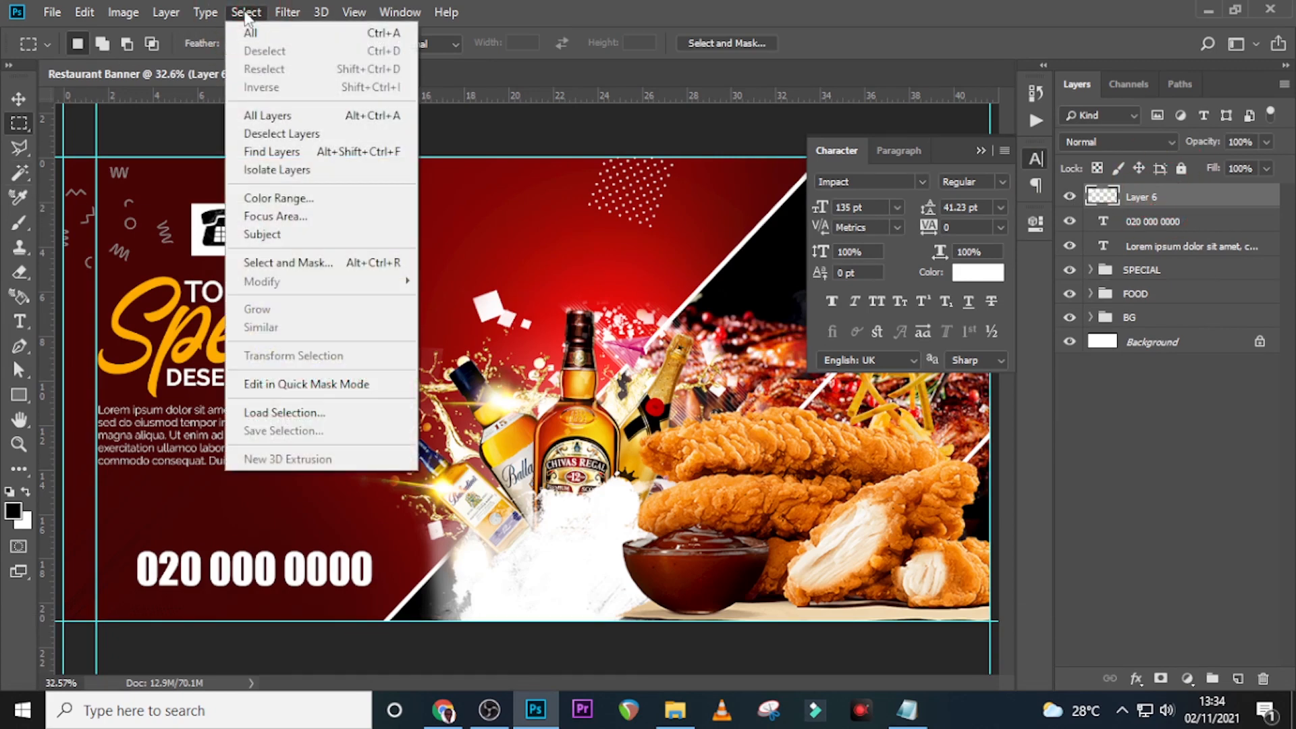
click(273, 197)
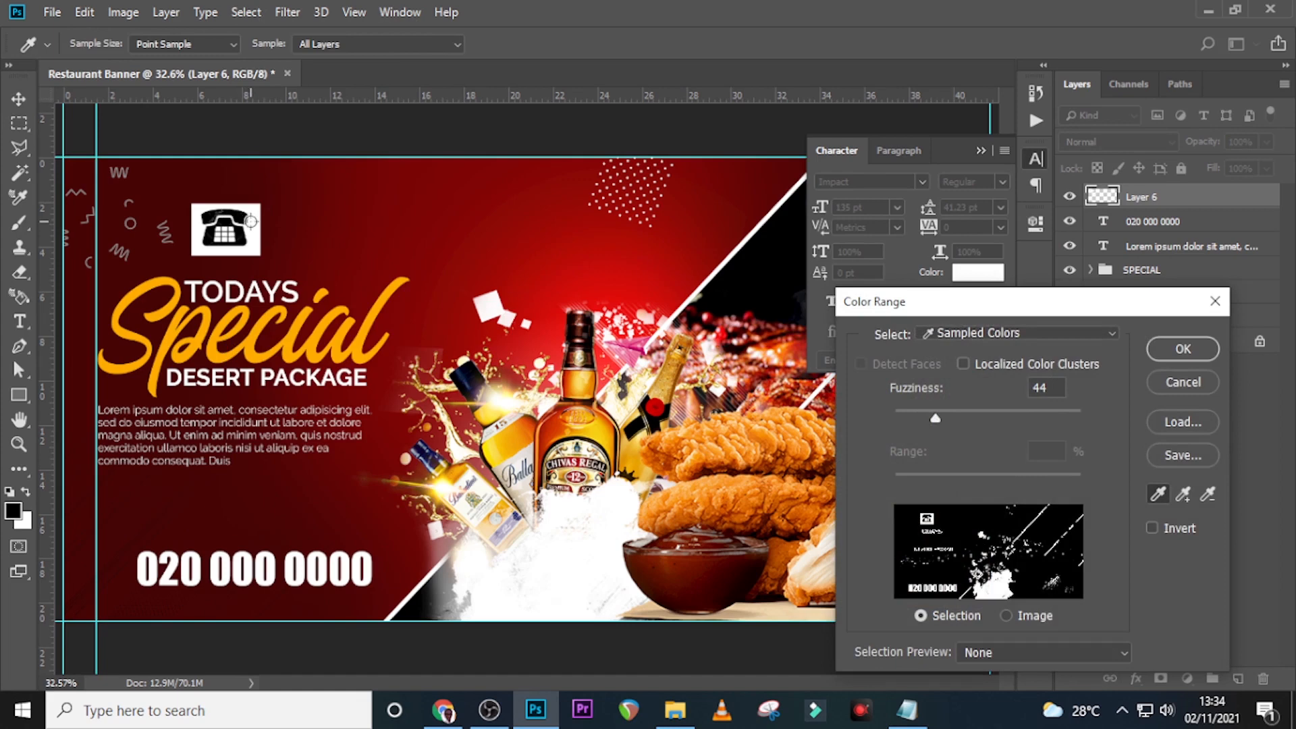
click(250, 222)
click(1179, 348)
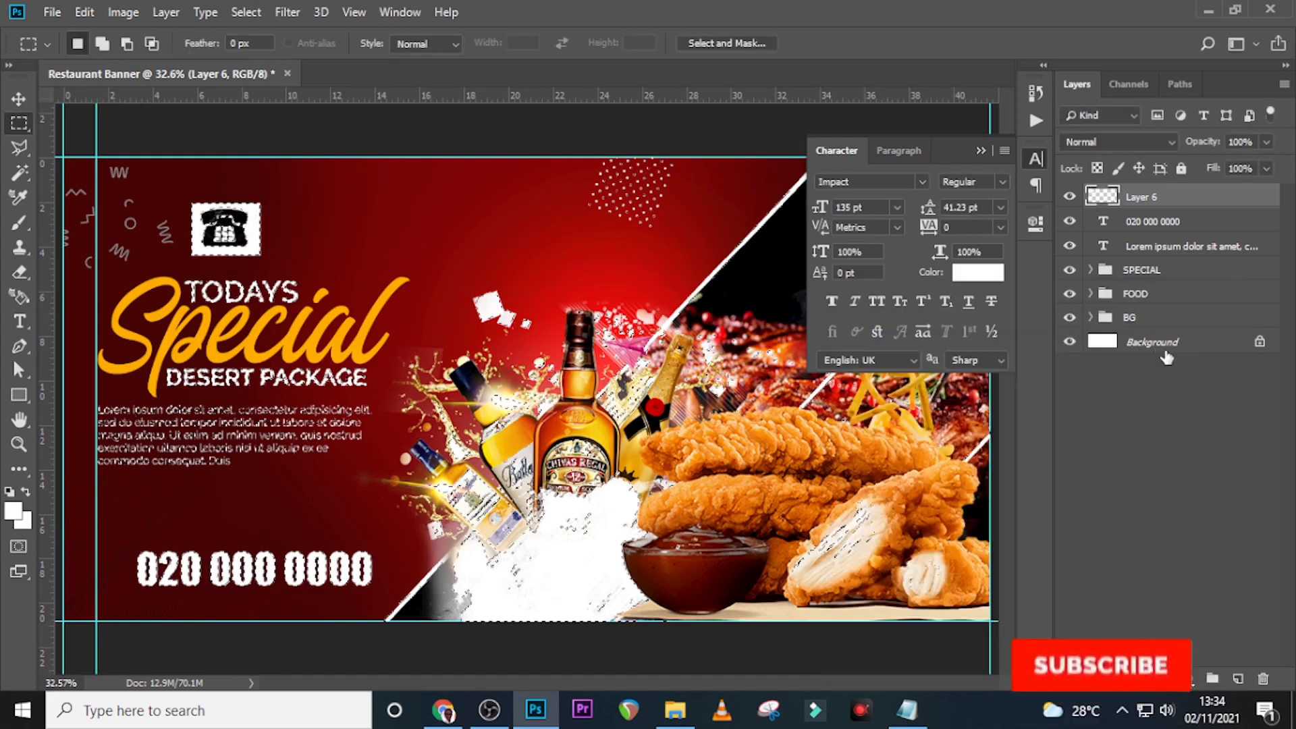
click(1160, 678)
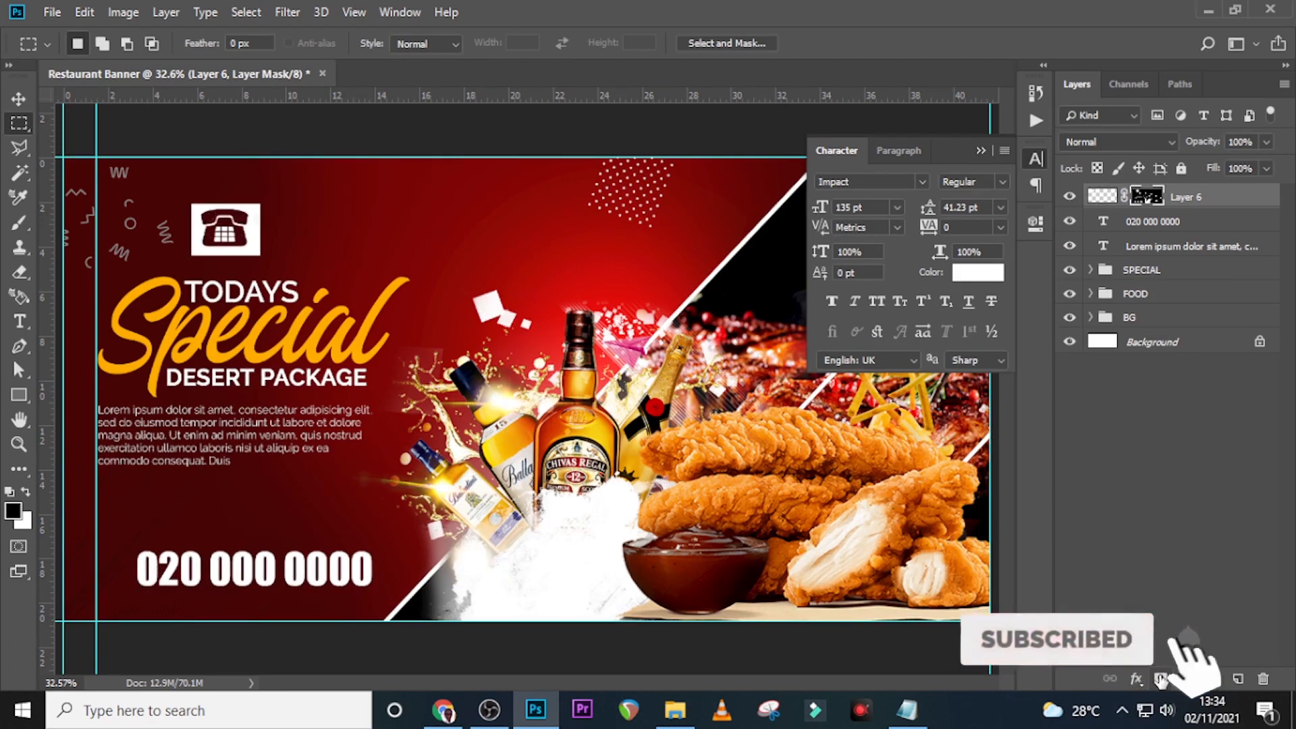
Step: Invert the telephone layer's mask to hide the white background and keep the dark icon
double_click(1147, 199)
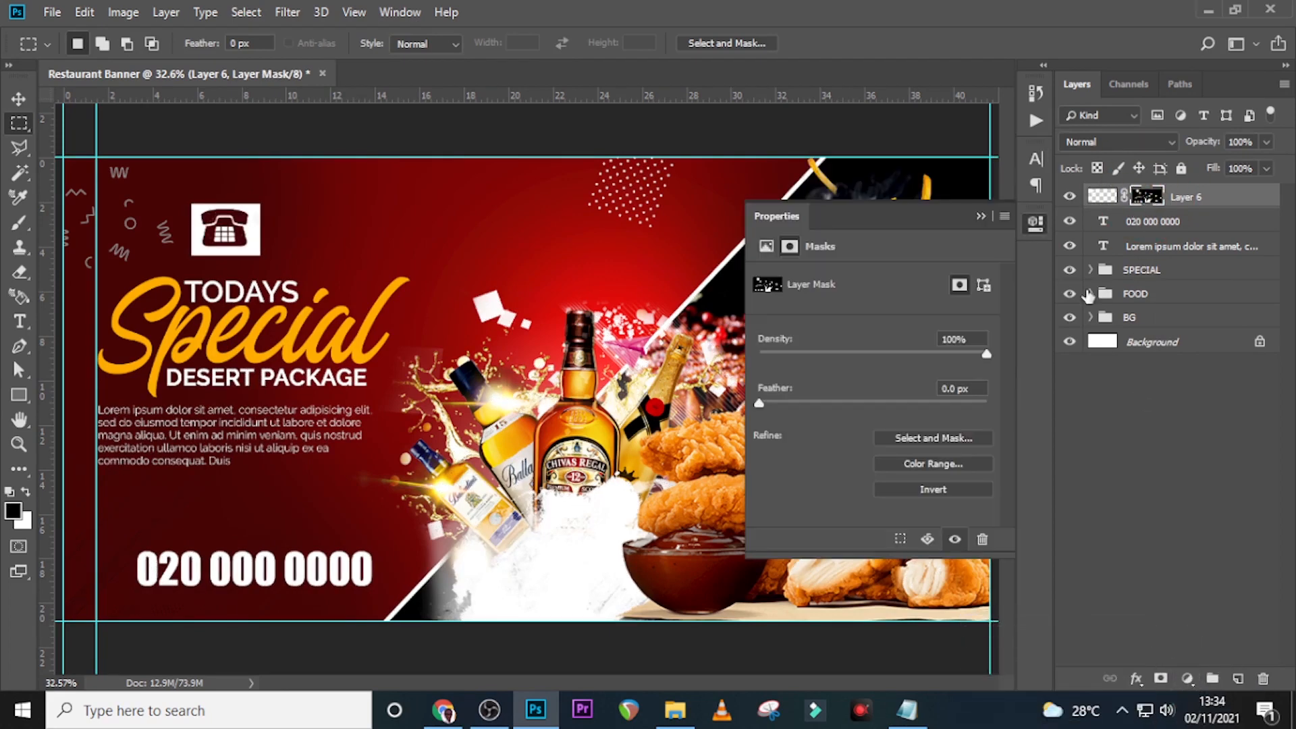
click(928, 488)
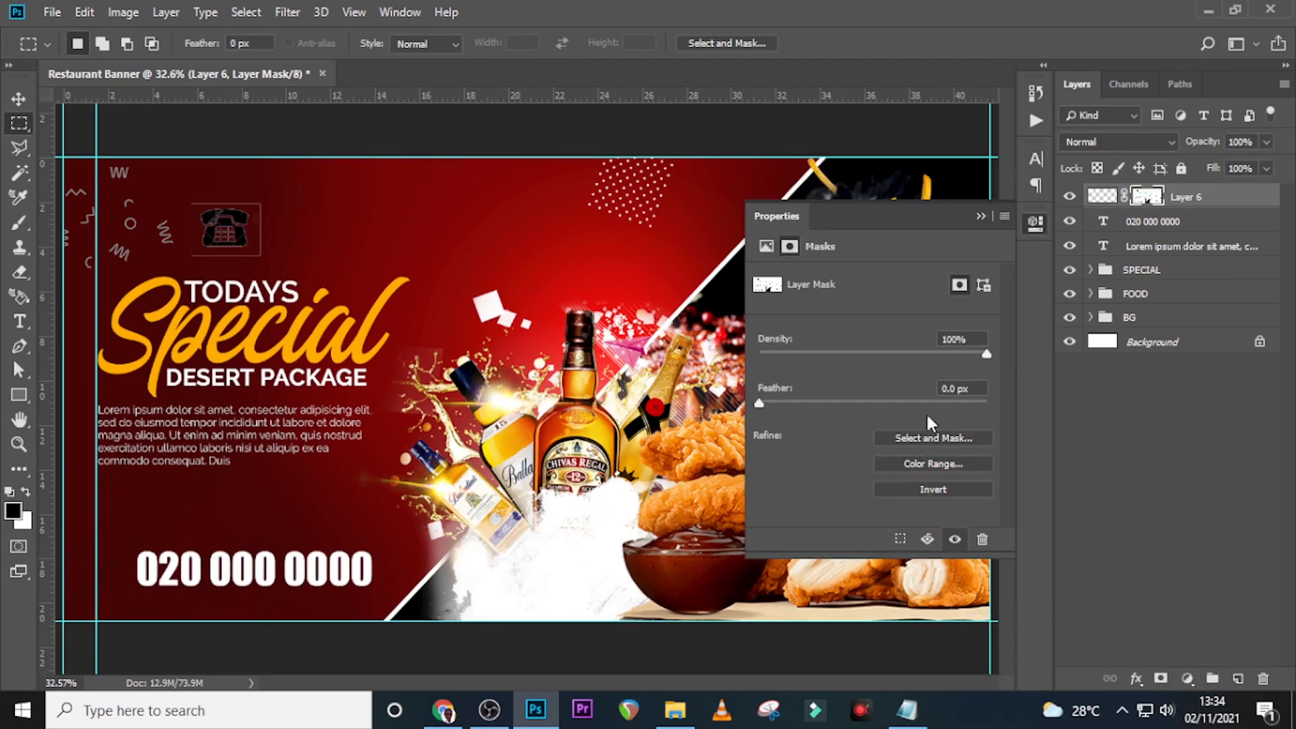
click(980, 216)
Step: Paint black on the telephone layer's mask with a hard round brush, reduced to 25 px, to hide the leftover frame lines around the icon
key(ctrl+equal)
key(ctrl+equal)
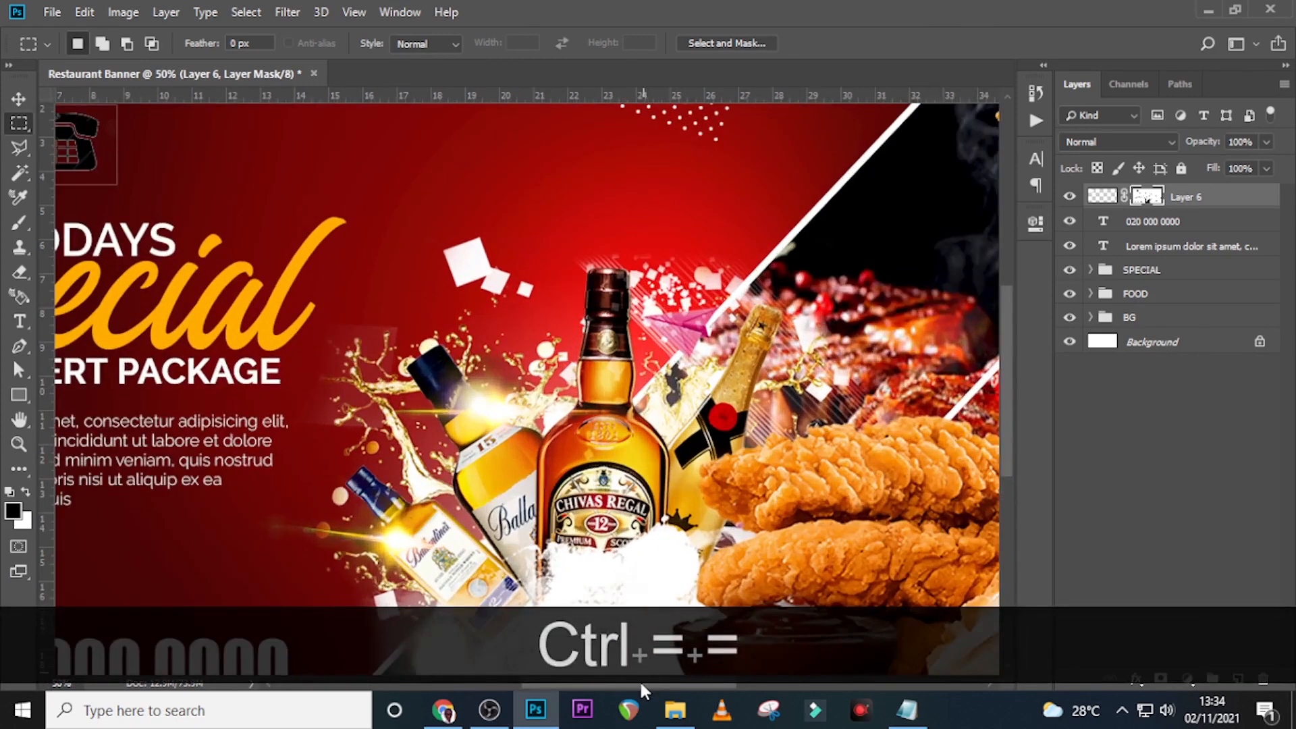
drag(642, 689, 540, 688)
scroll(344, 413, up, 3)
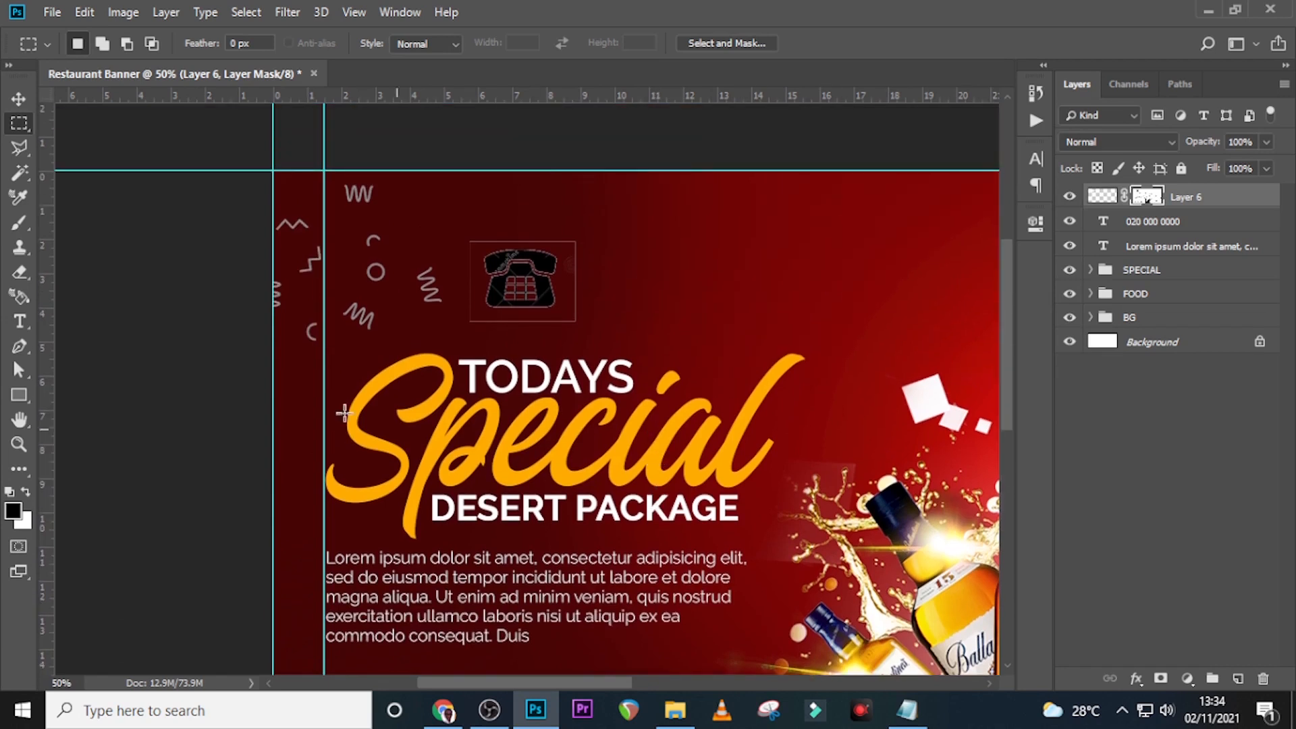
key(b)
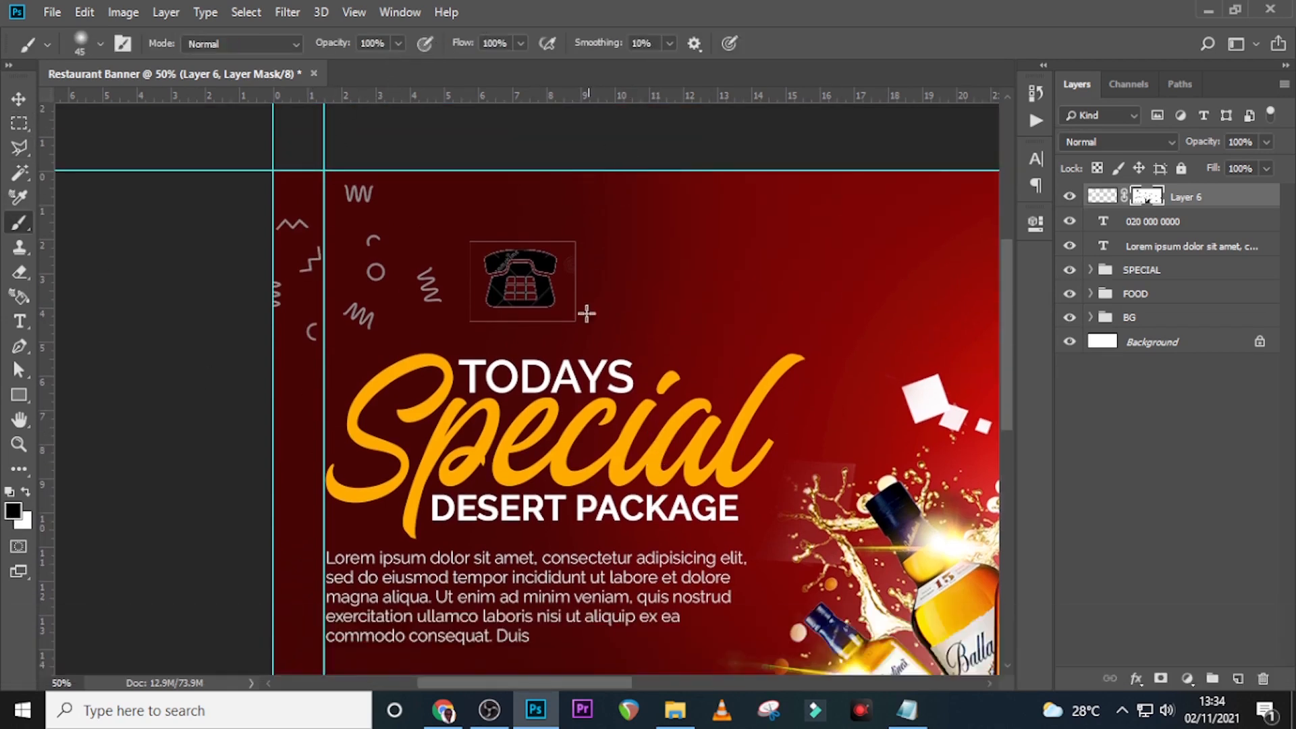
key(Caps_Lock)
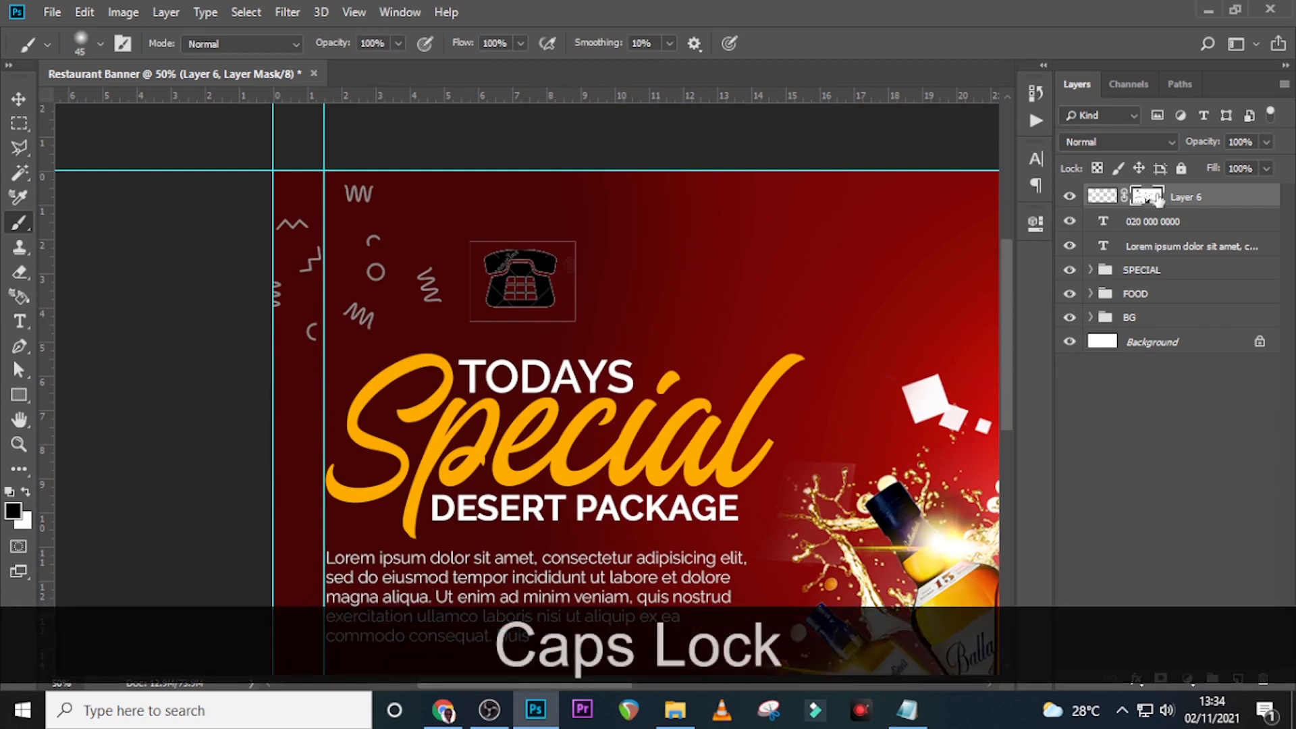
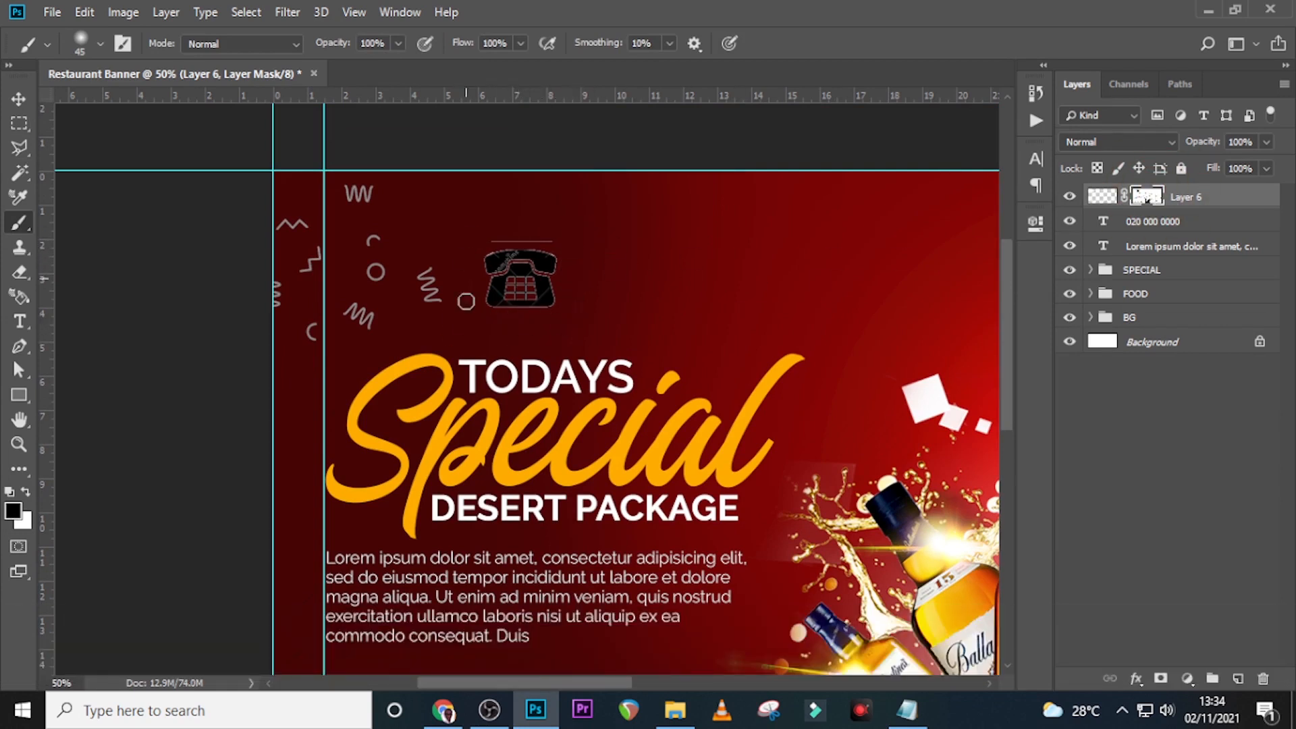
click(80, 40)
click(87, 305)
click(553, 5)
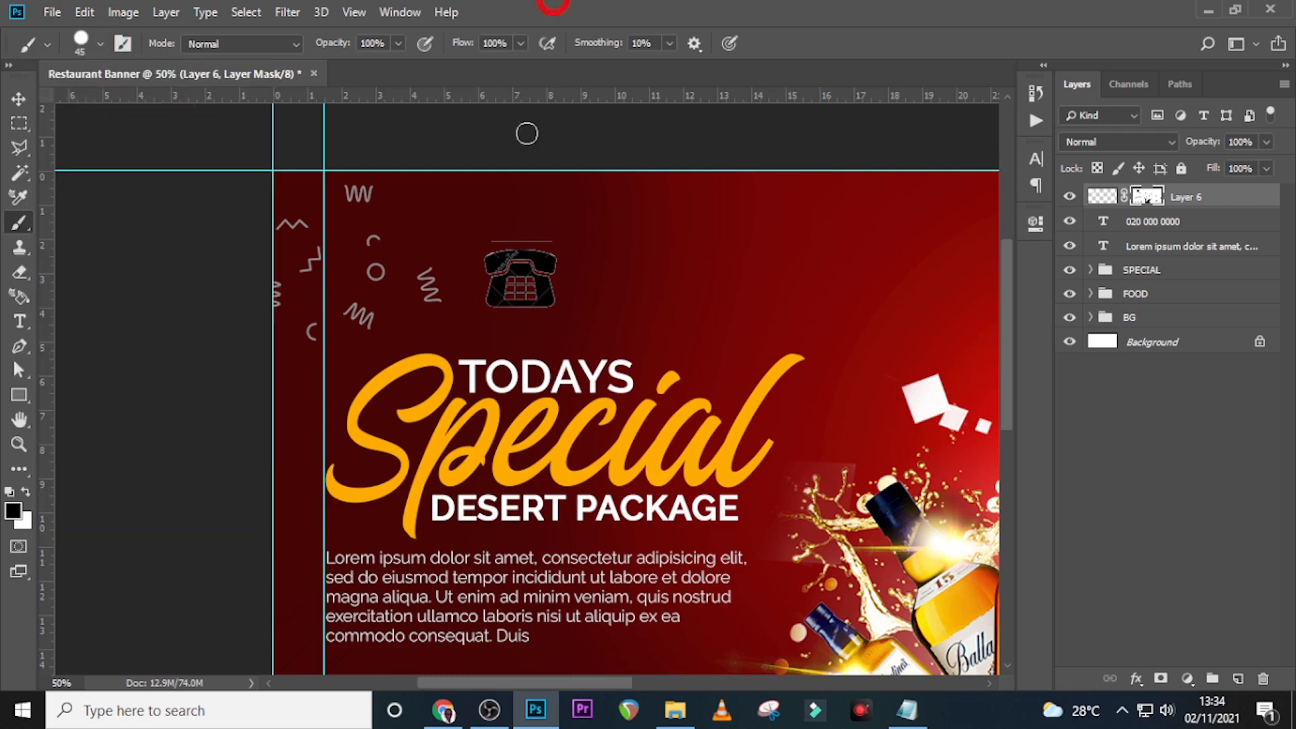
key(bracketleft)
key(bracketleft)
key(bracketleft)
key(bracketleft)
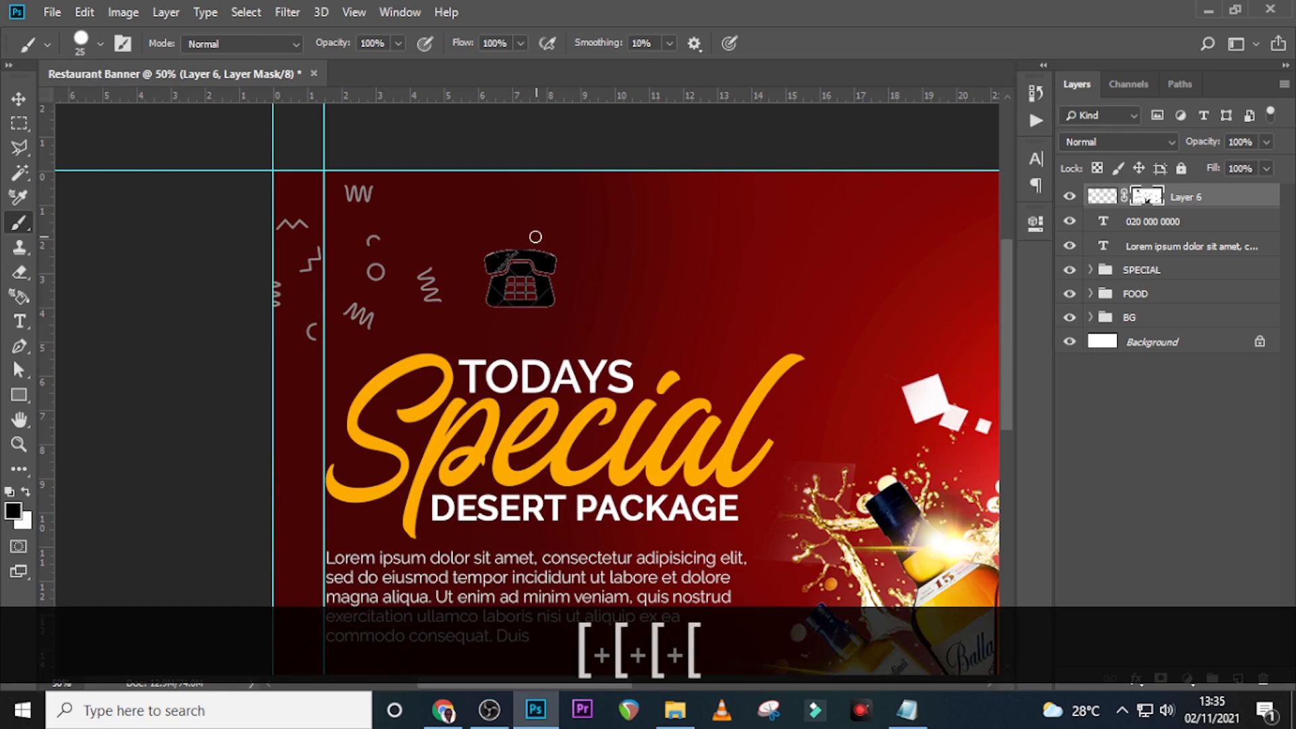
Step: Apply a white Color Overlay to the telephone icon and convert its layer to a smart object
double_click(1259, 202)
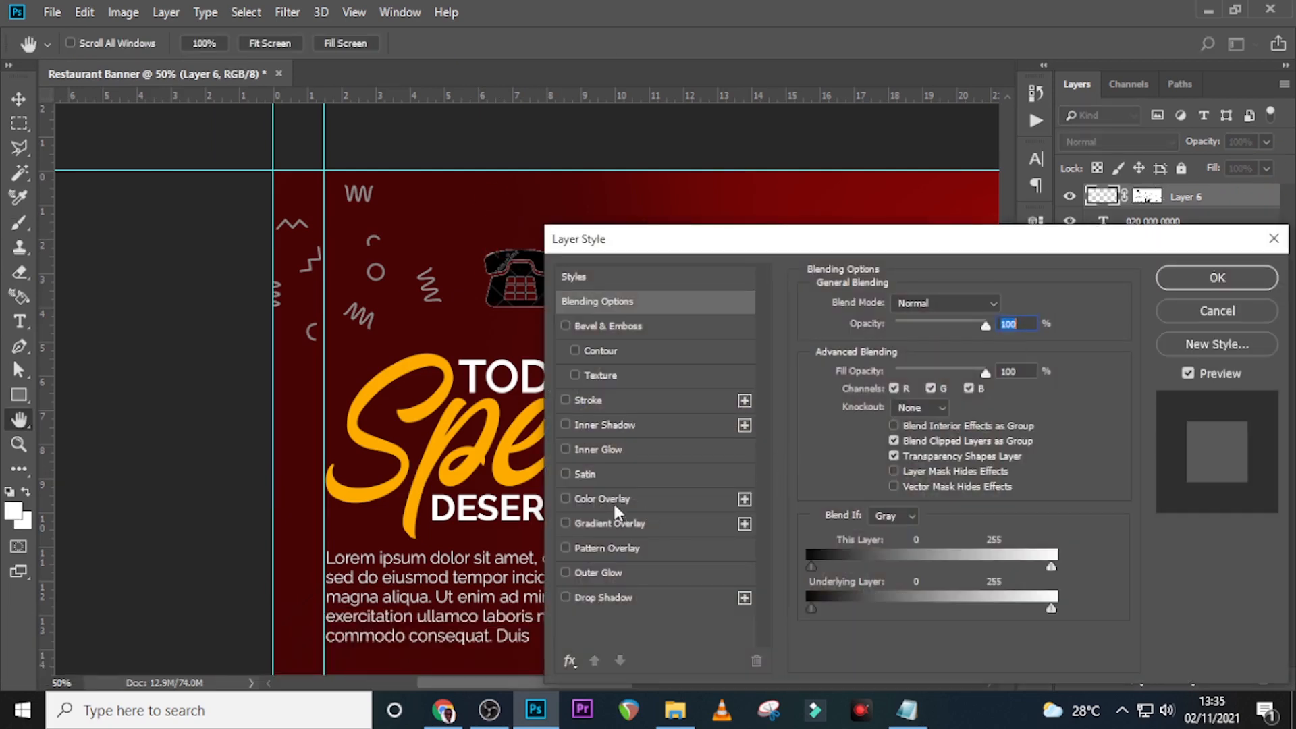
click(611, 499)
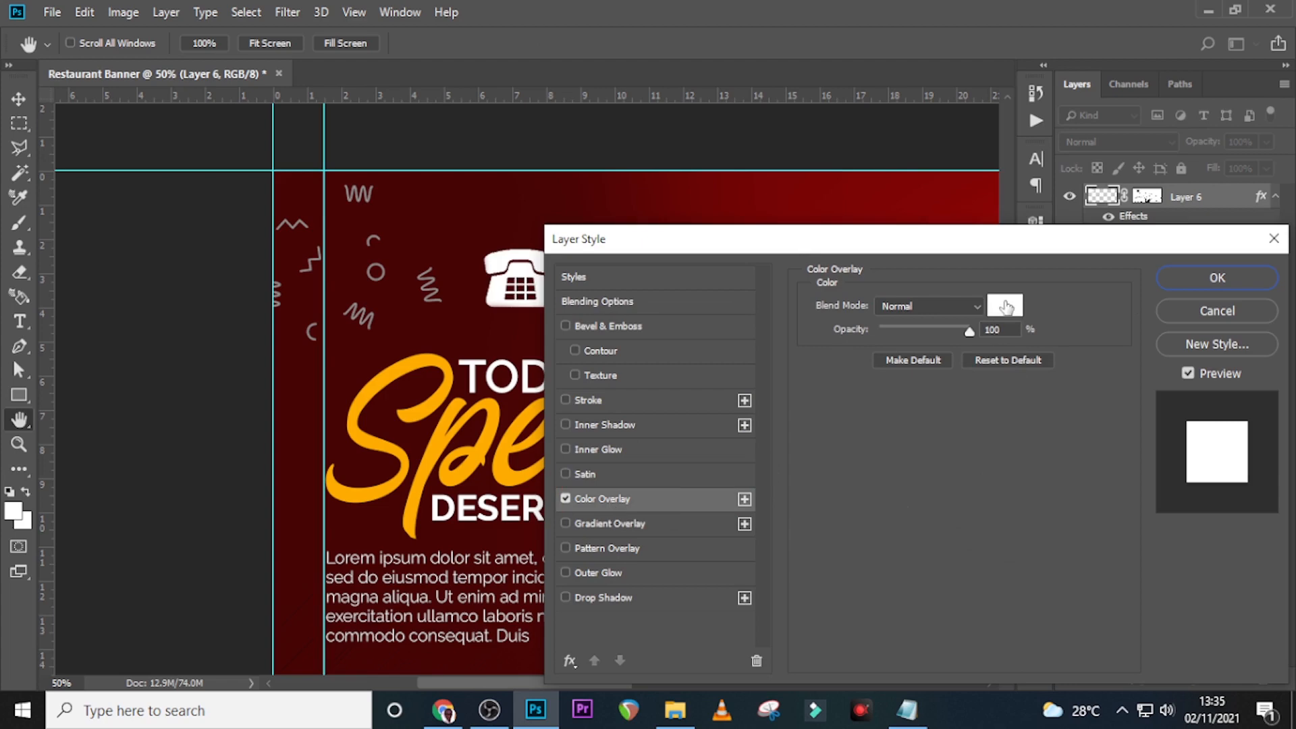
click(1217, 280)
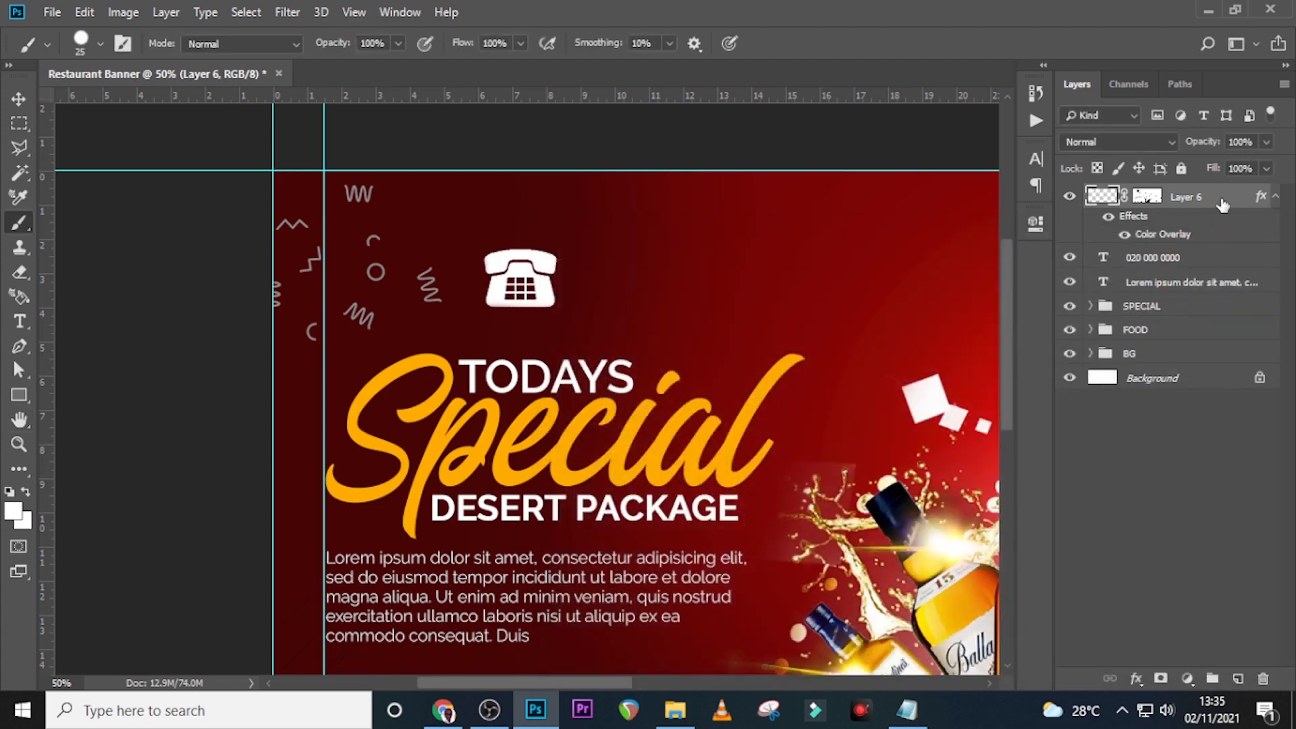
right_click(1220, 198)
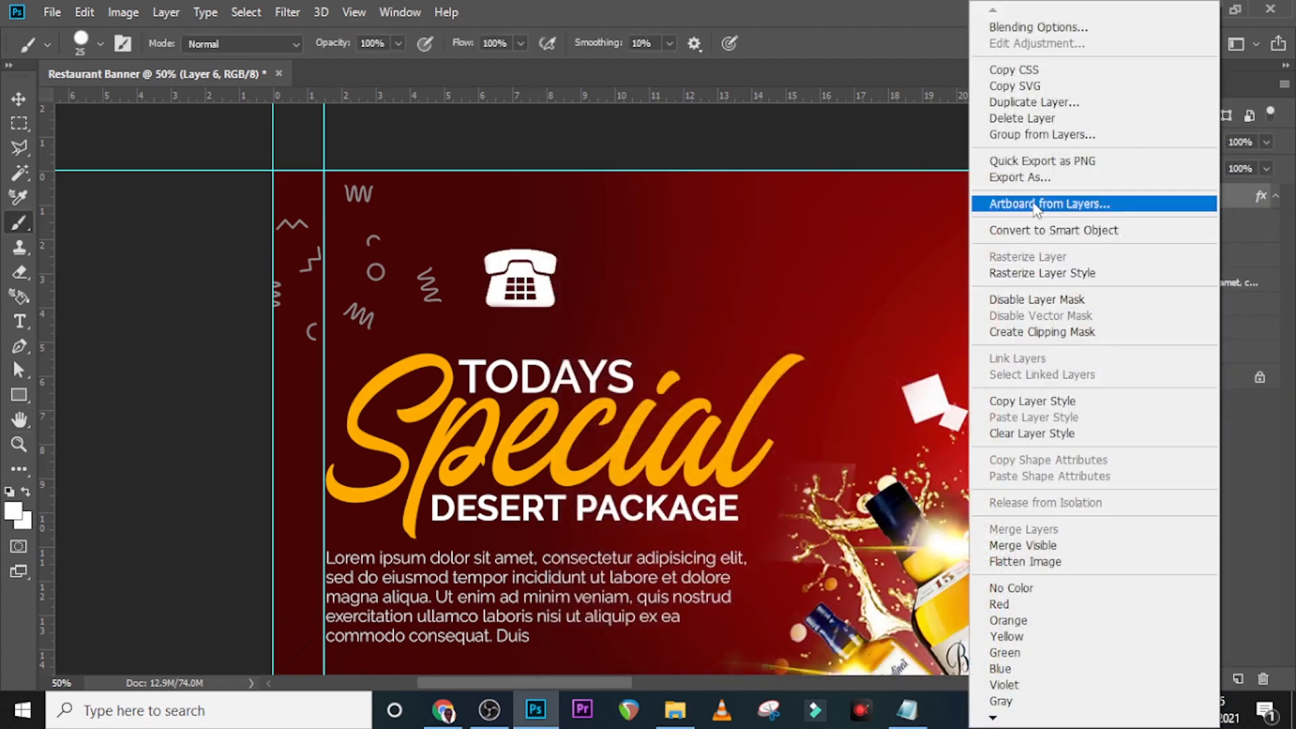
click(1028, 231)
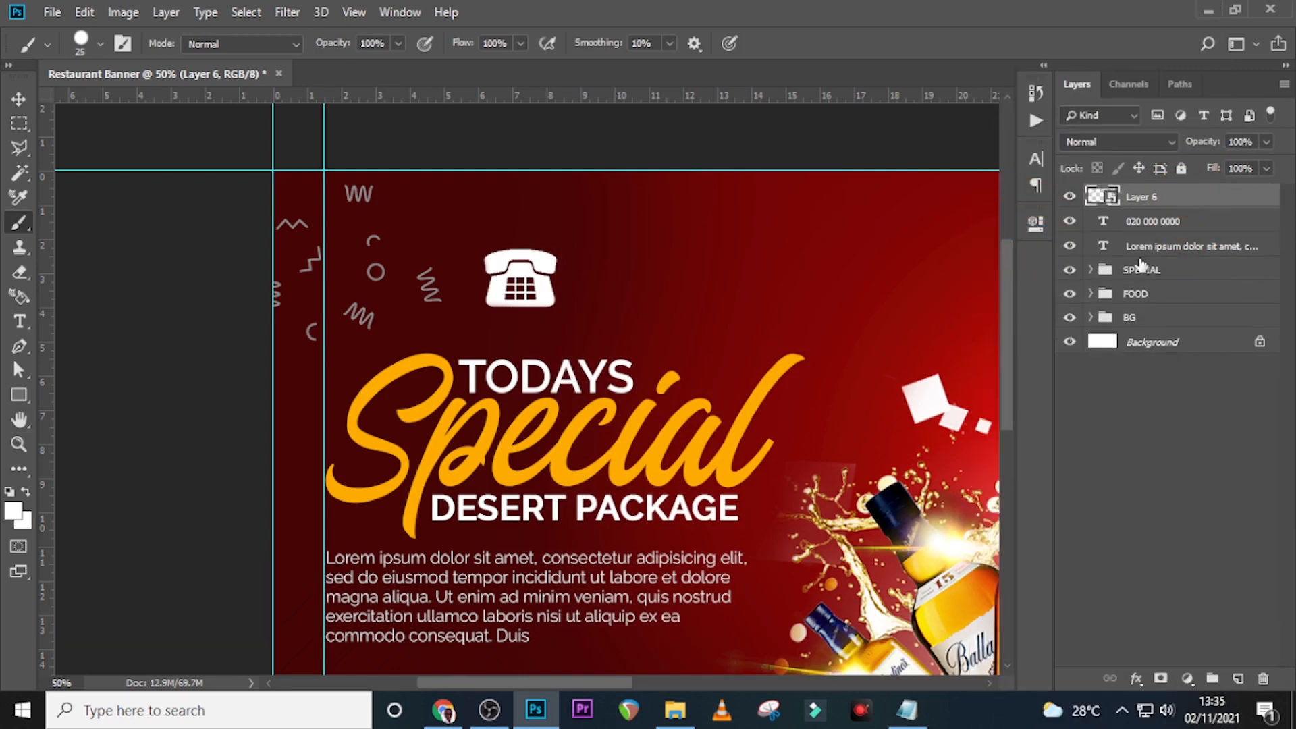
Step: Move the telephone icon down in front of the phone number, scale it down slightly, and align it with the inner left margin guide
key(ctrl+0)
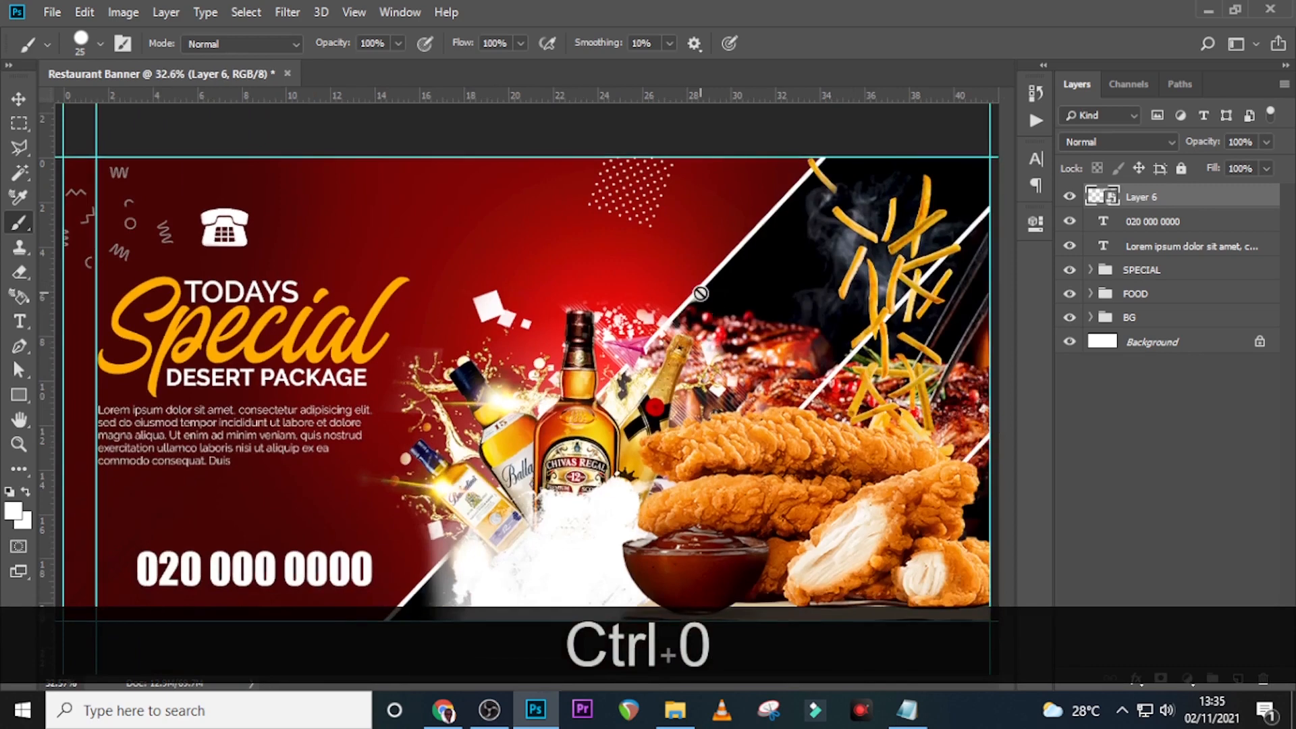
key(v)
drag(230, 246, 147, 595)
key(ctrl+t)
key(shift+Return)
key(ctrl+t)
key(shift+Return)
key(ctrl+t)
key(shift+Return)
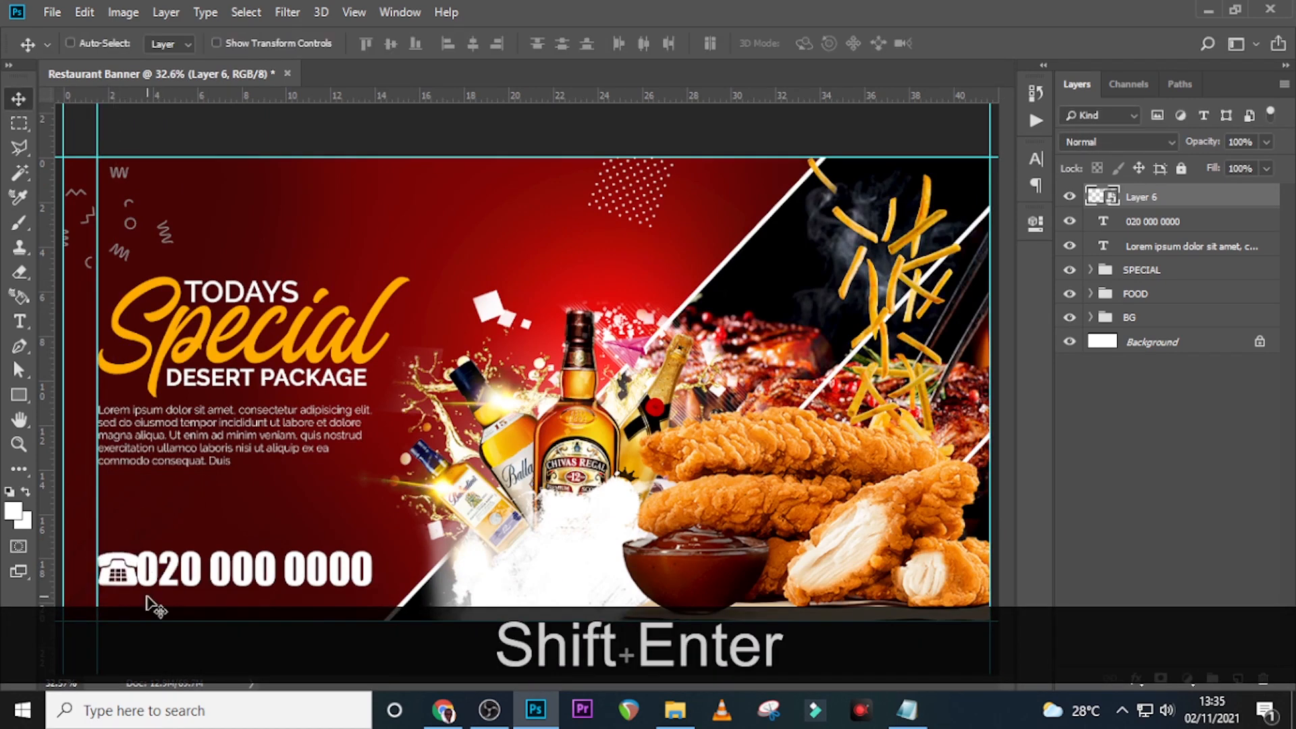
key(Up)
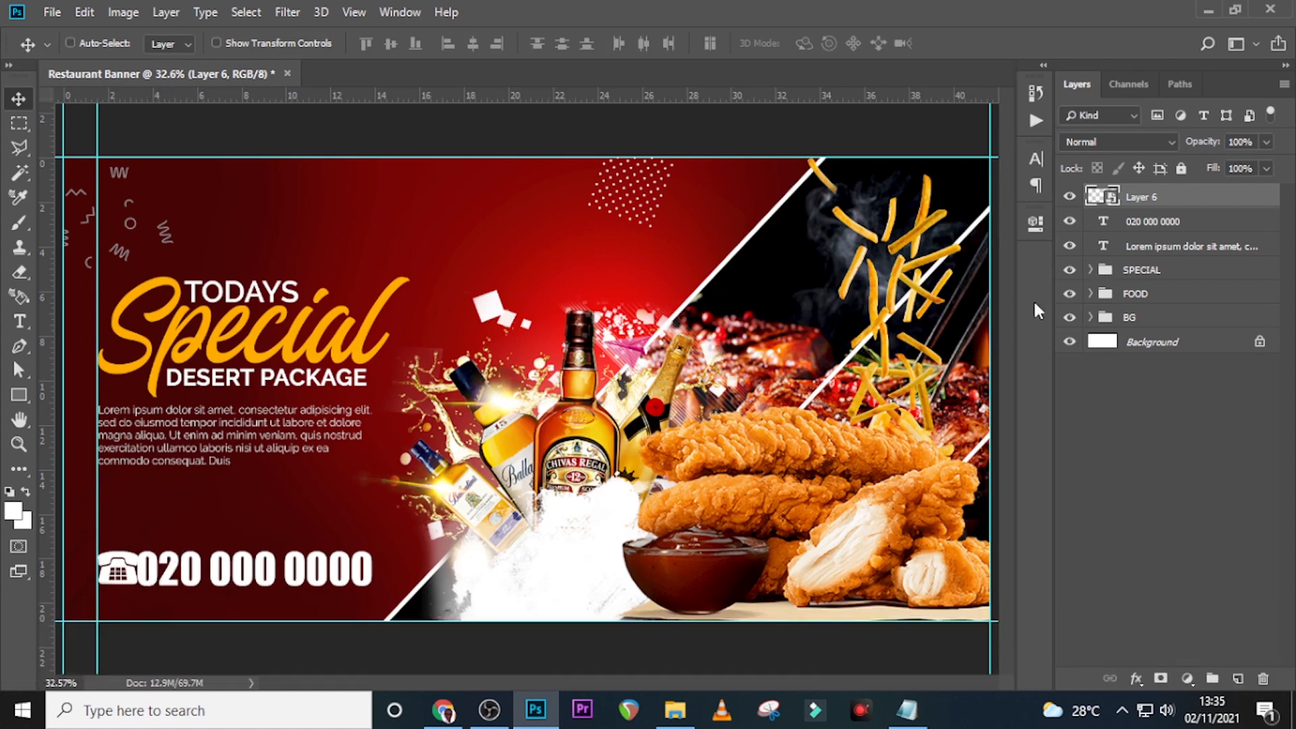
Step: Nudge the phone number text right to leave a small gap after the telephone icon
click(1135, 227)
key(v)
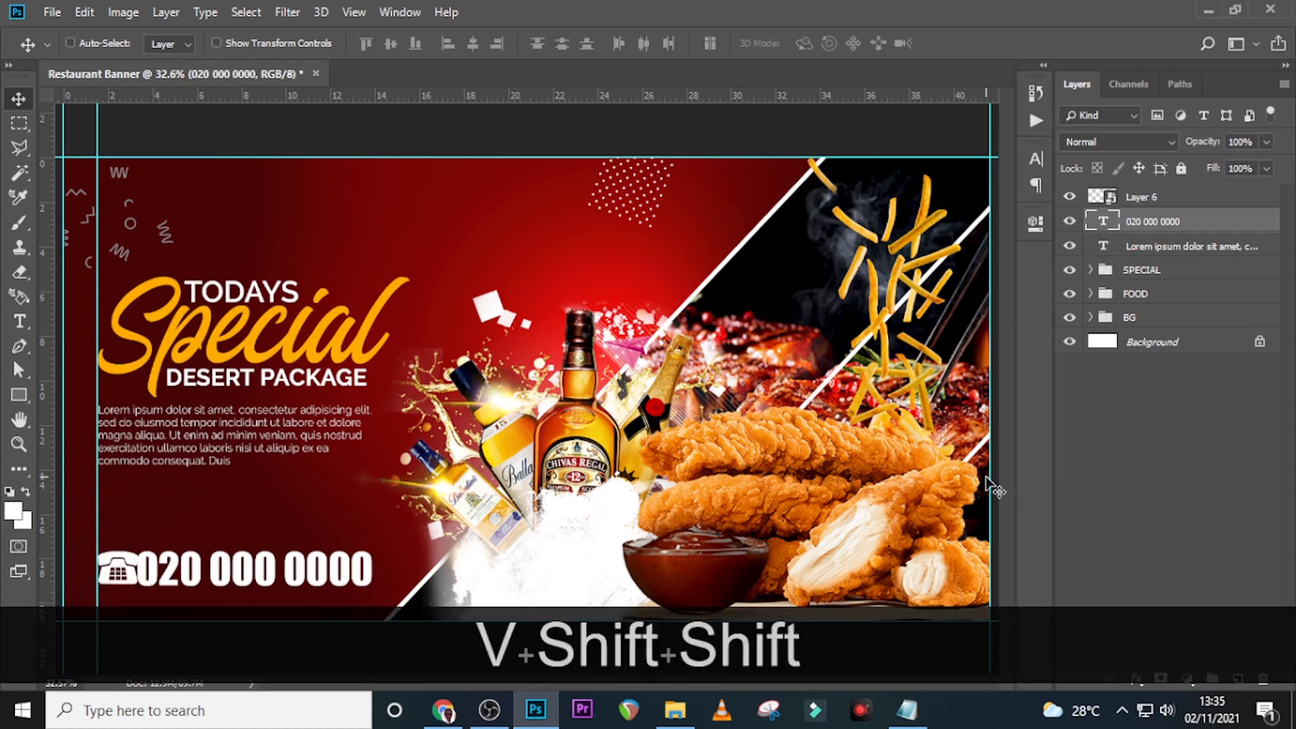
key(shift+Right)
key(shift+Right)
key(shift+Right)
key(shift+Right)
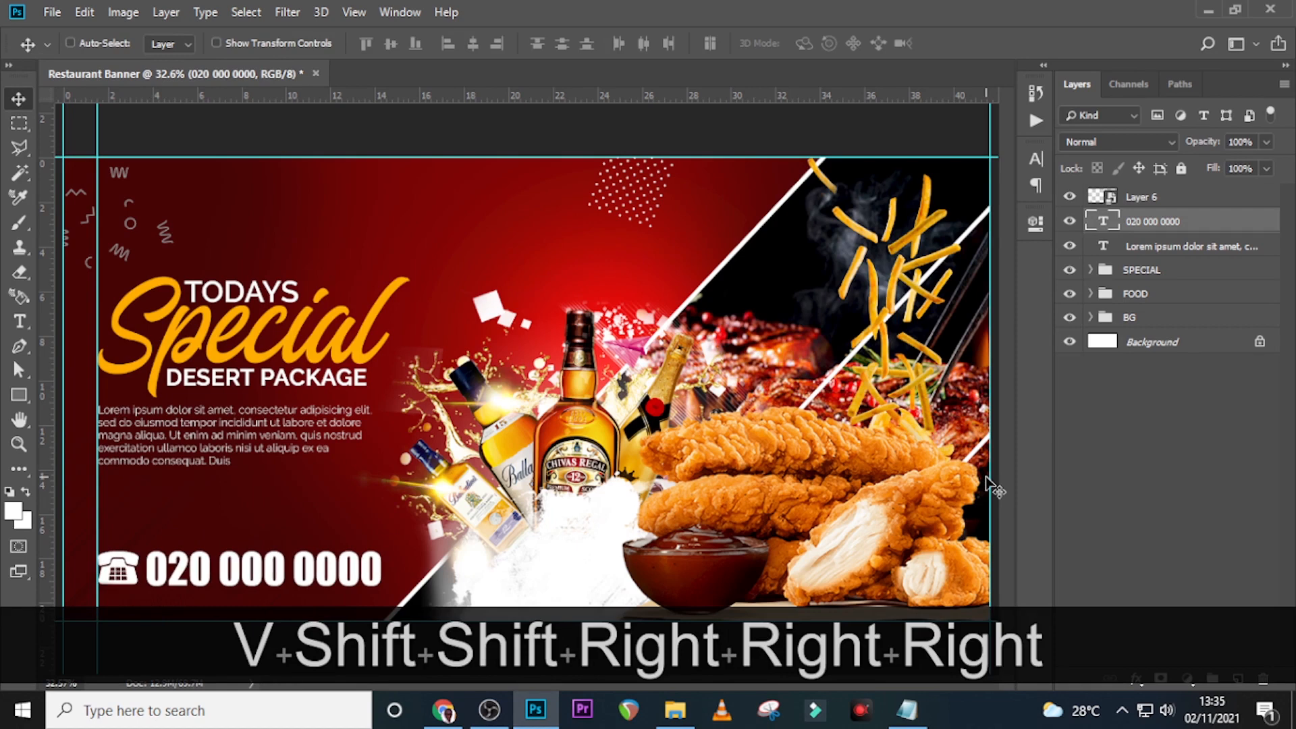
key(Left)
key(Left)
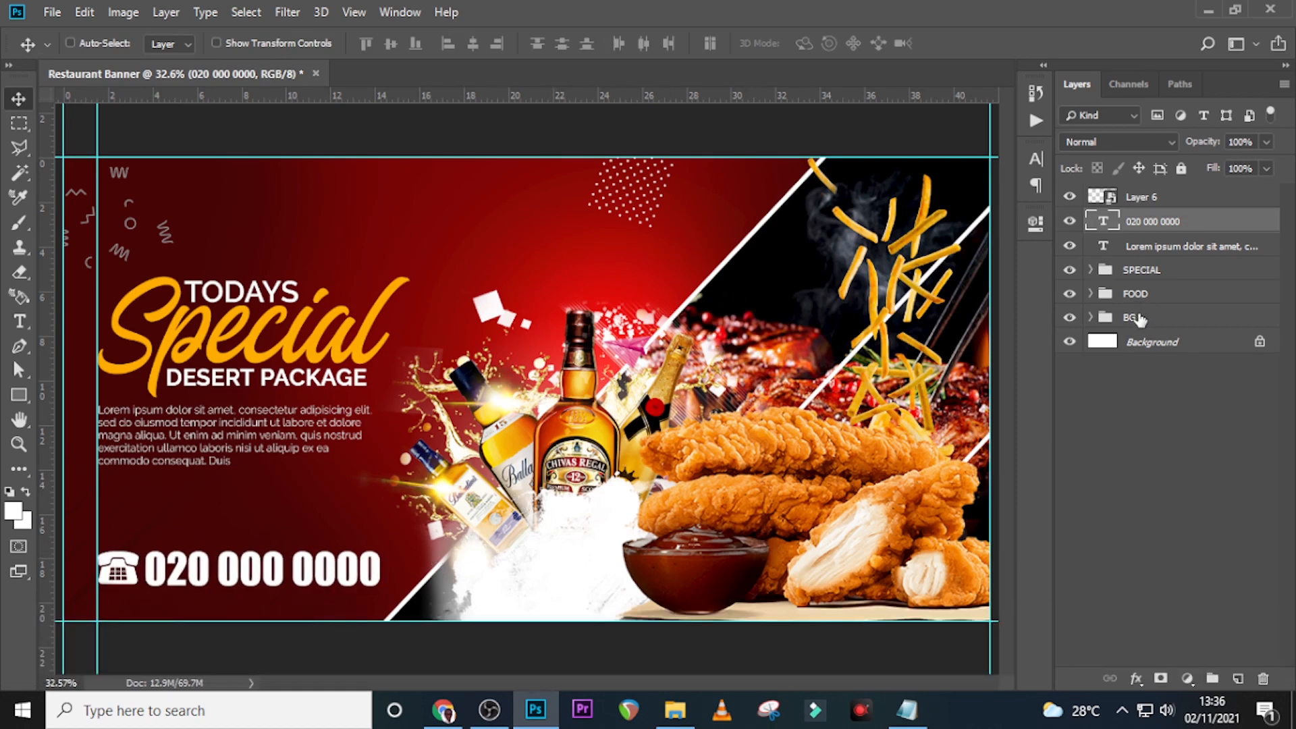
Step: Shift the FOOD group to the right, away from the heading and phone number
click(1069, 293)
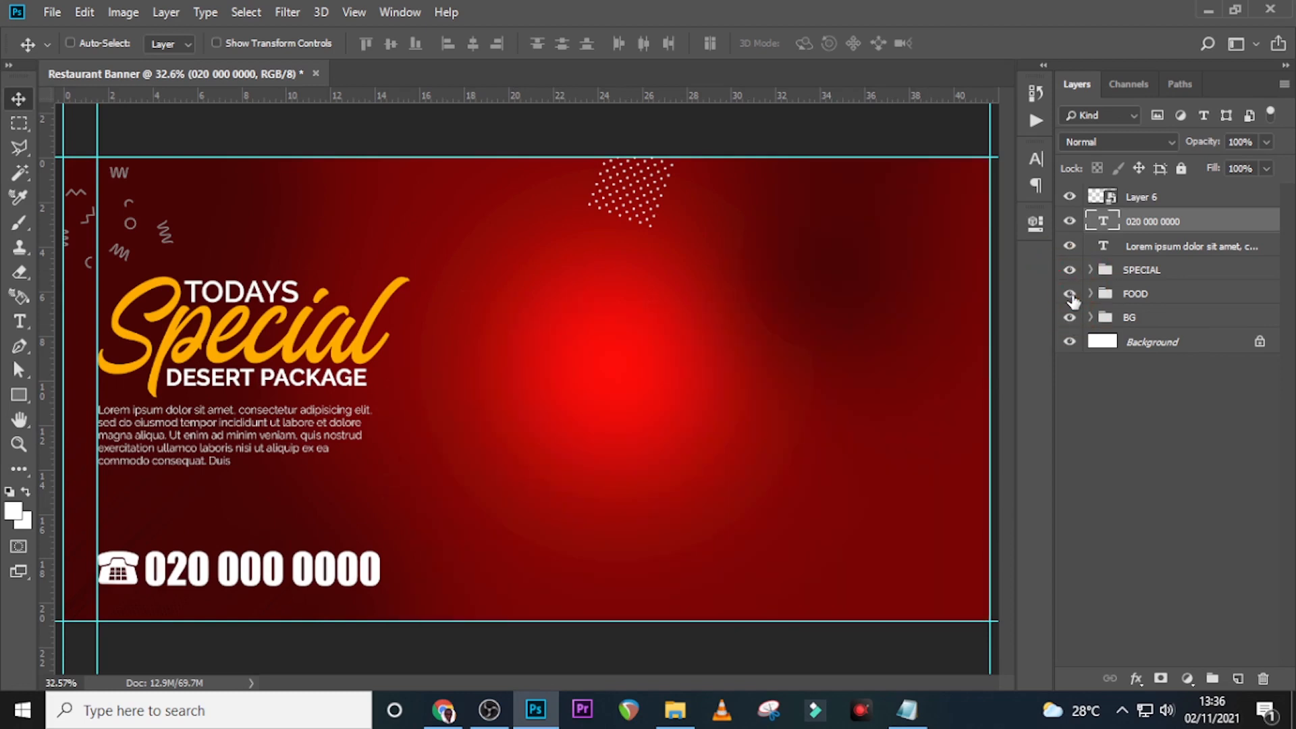
click(1071, 294)
click(1132, 295)
key(v)
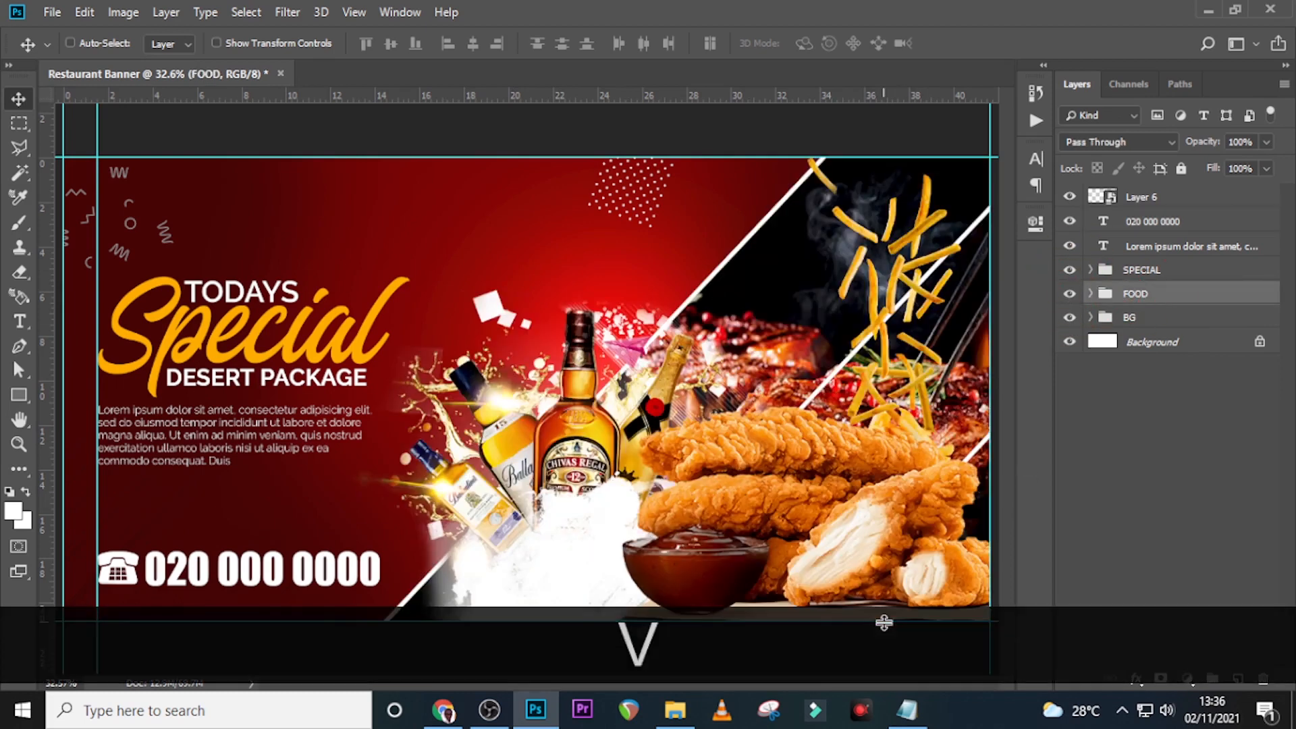
key(shift+Right)
key(shift+Right)
key(shift+Right)
key(shift+Right)
key(shift+Right)
key(shift+Right)
key(shift+Right)
key(shift+Right)
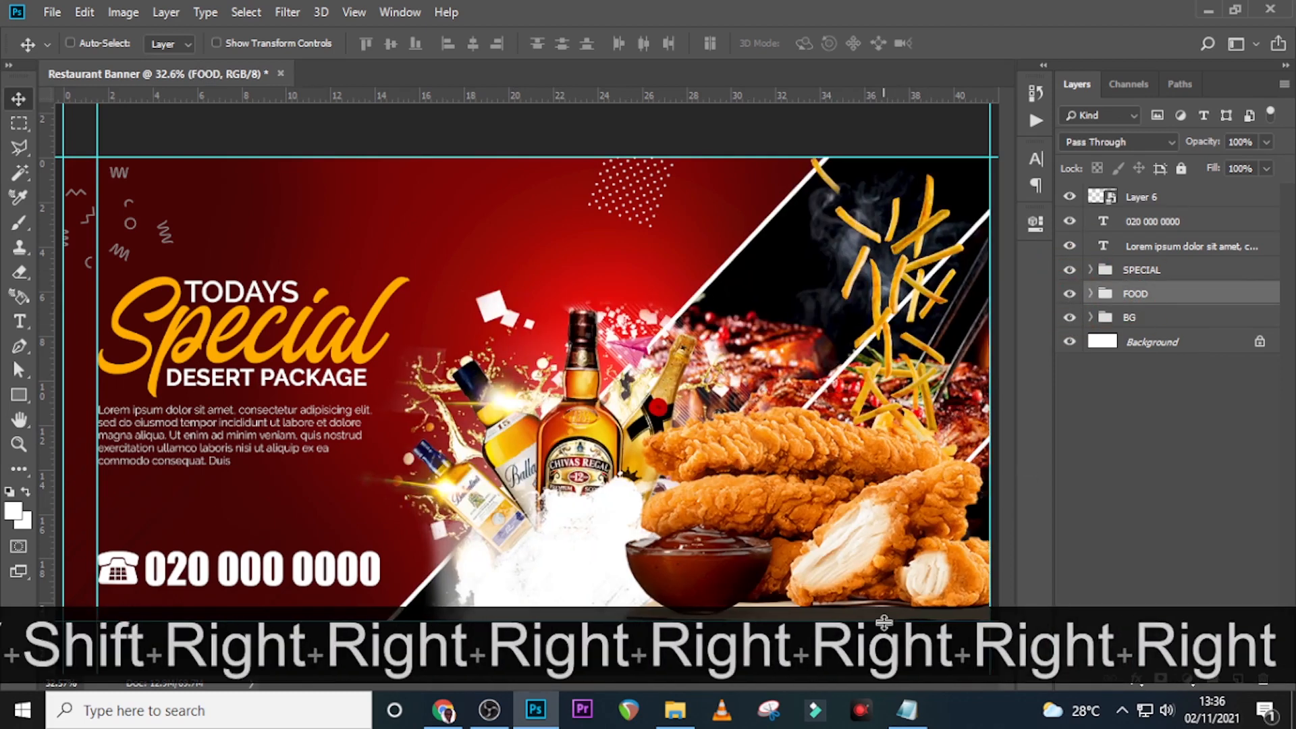
key(shift+Right)
key(shift+Right)
key(shift+Right)
key(shift+Right)
key(shift+Right)
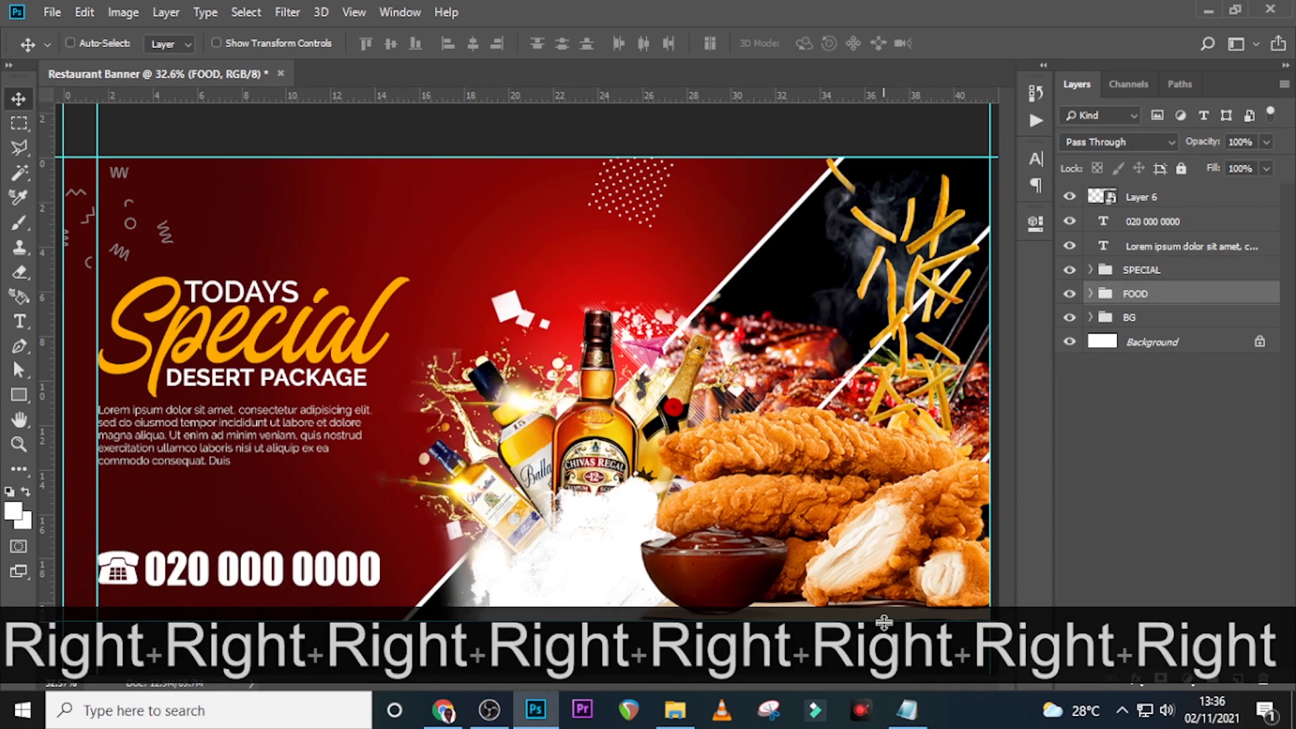
key(shift+Right)
key(shift+Right)
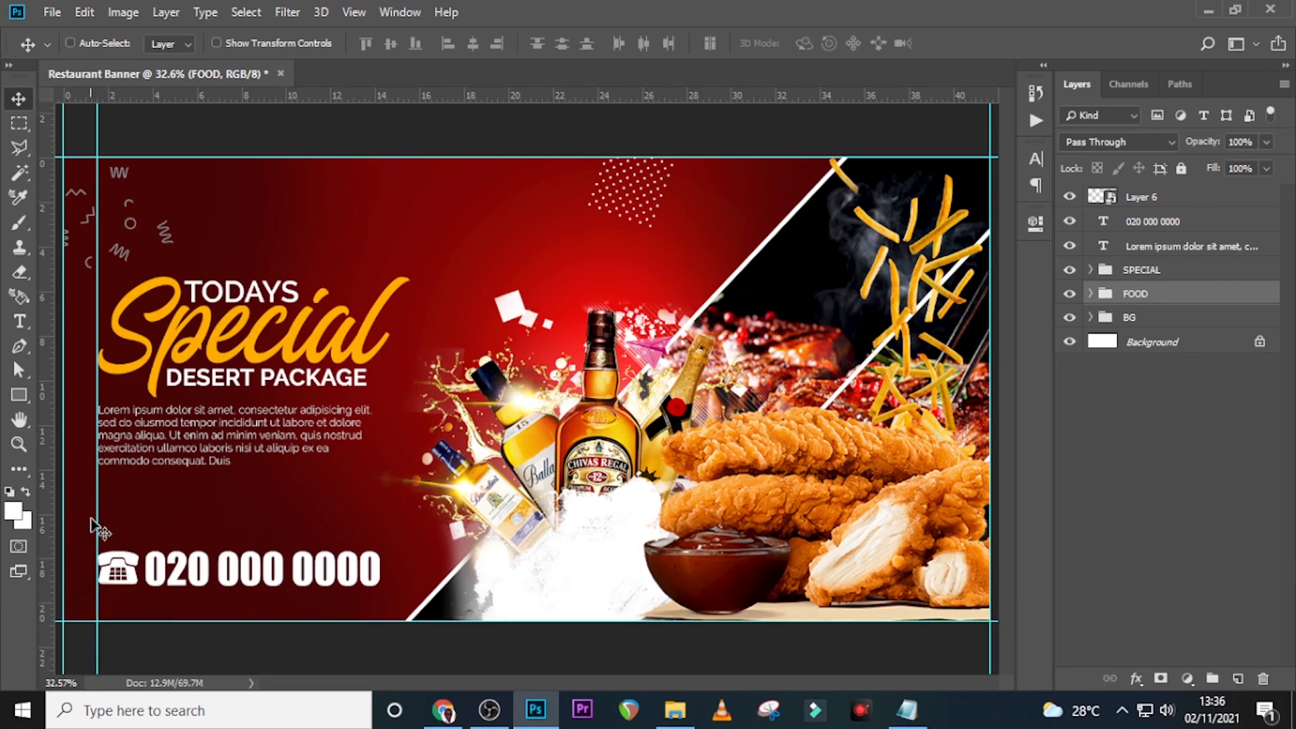
Step: Add the text "order now" from the Notepad notes above the phone number and move its layer to the top of the stack
key(ctrl+equal)
key(ctrl+equal)
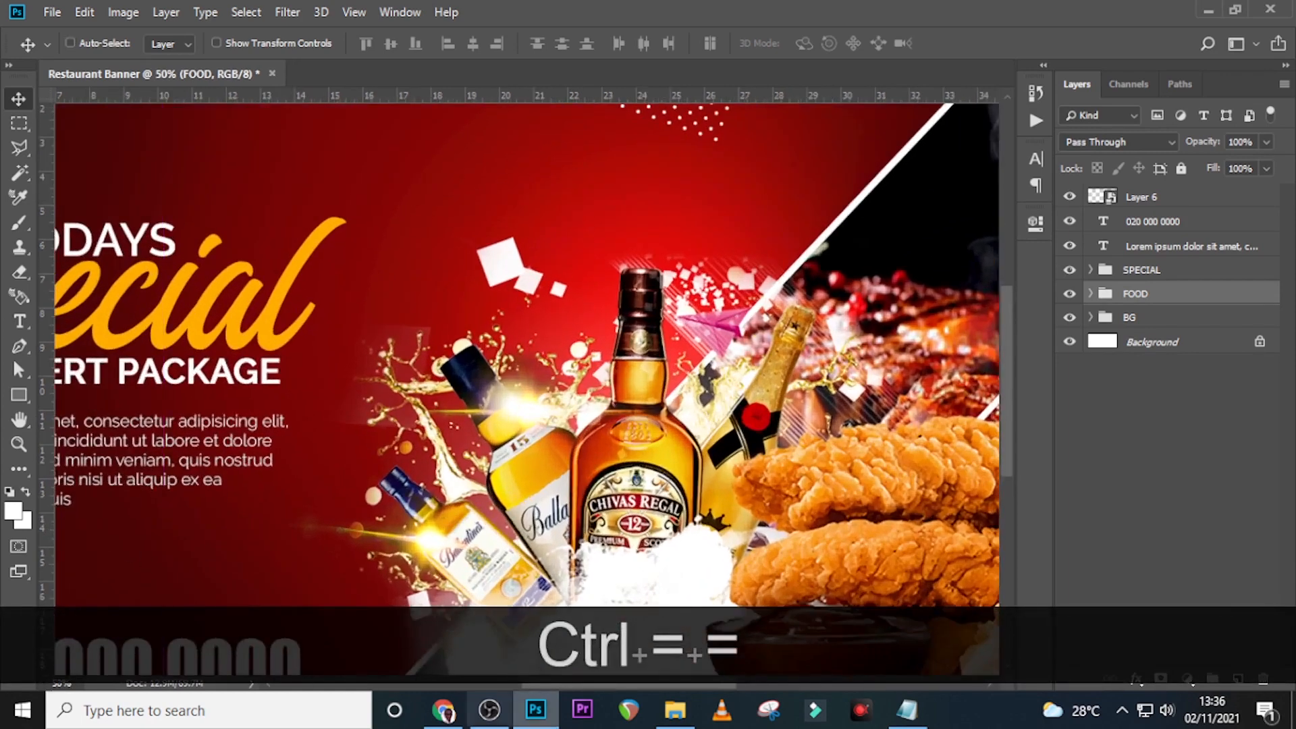
drag(606, 683, 514, 683)
scroll(471, 515, down, 5)
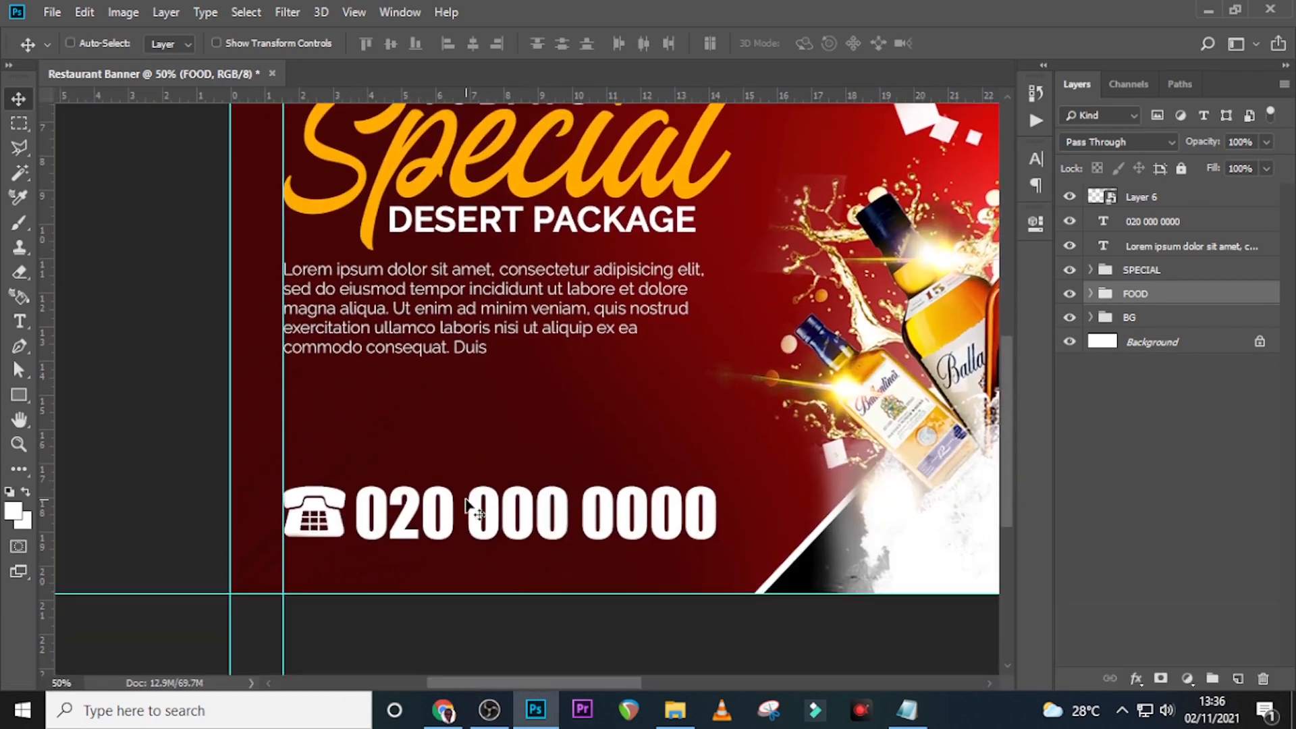
key(t)
click(309, 384)
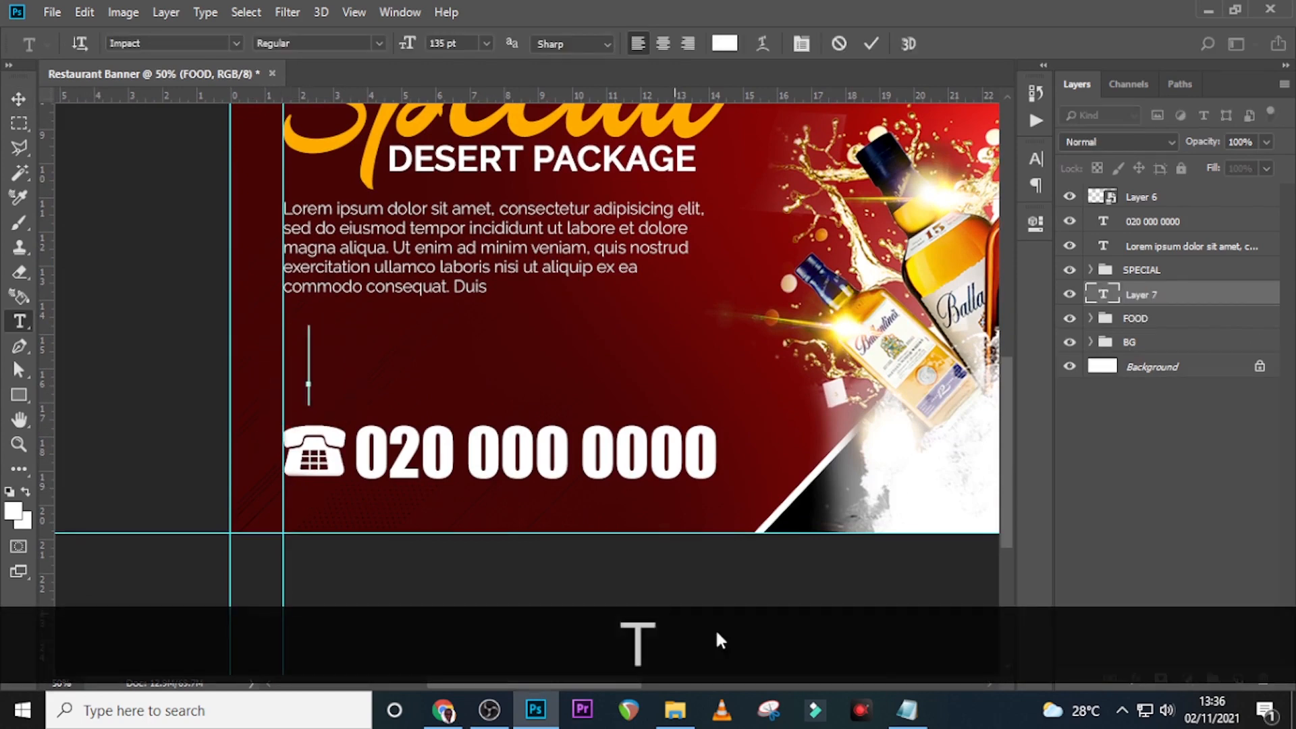
click(908, 710)
drag(775, 226, 630, 228)
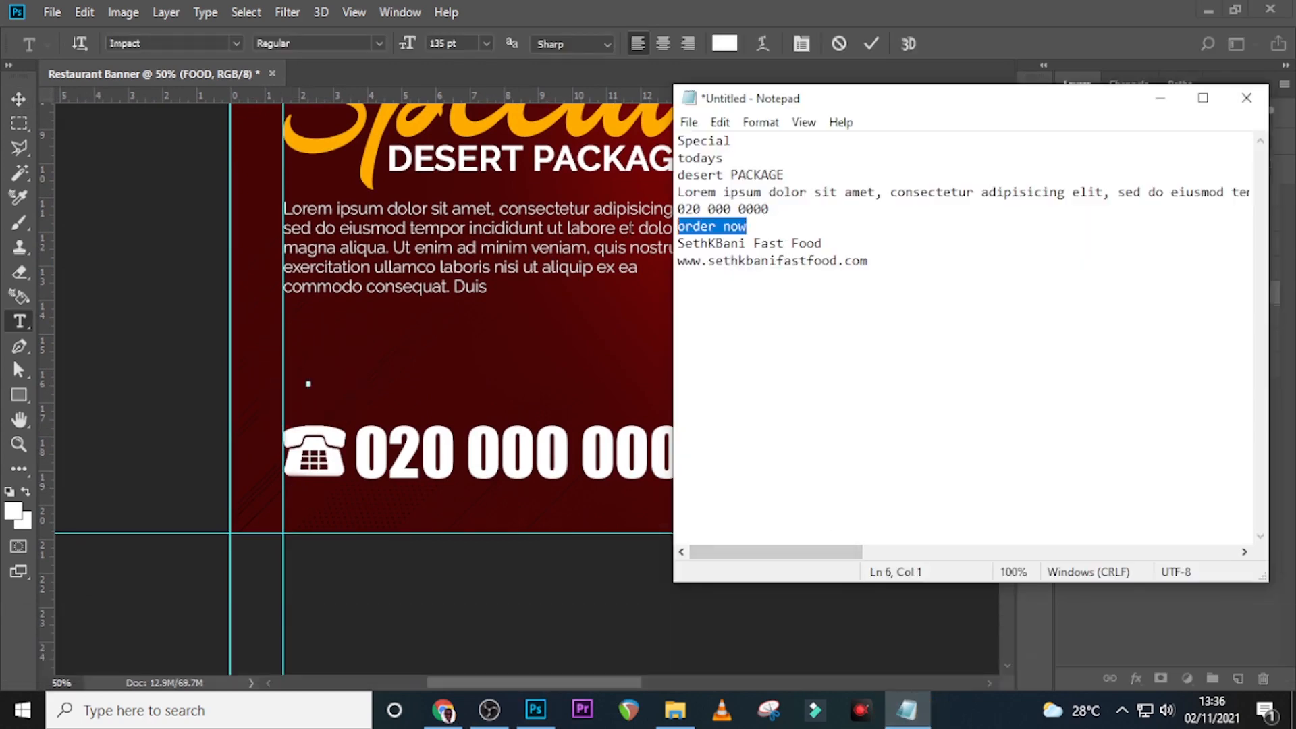
key(ctrl+c)
click(540, 24)
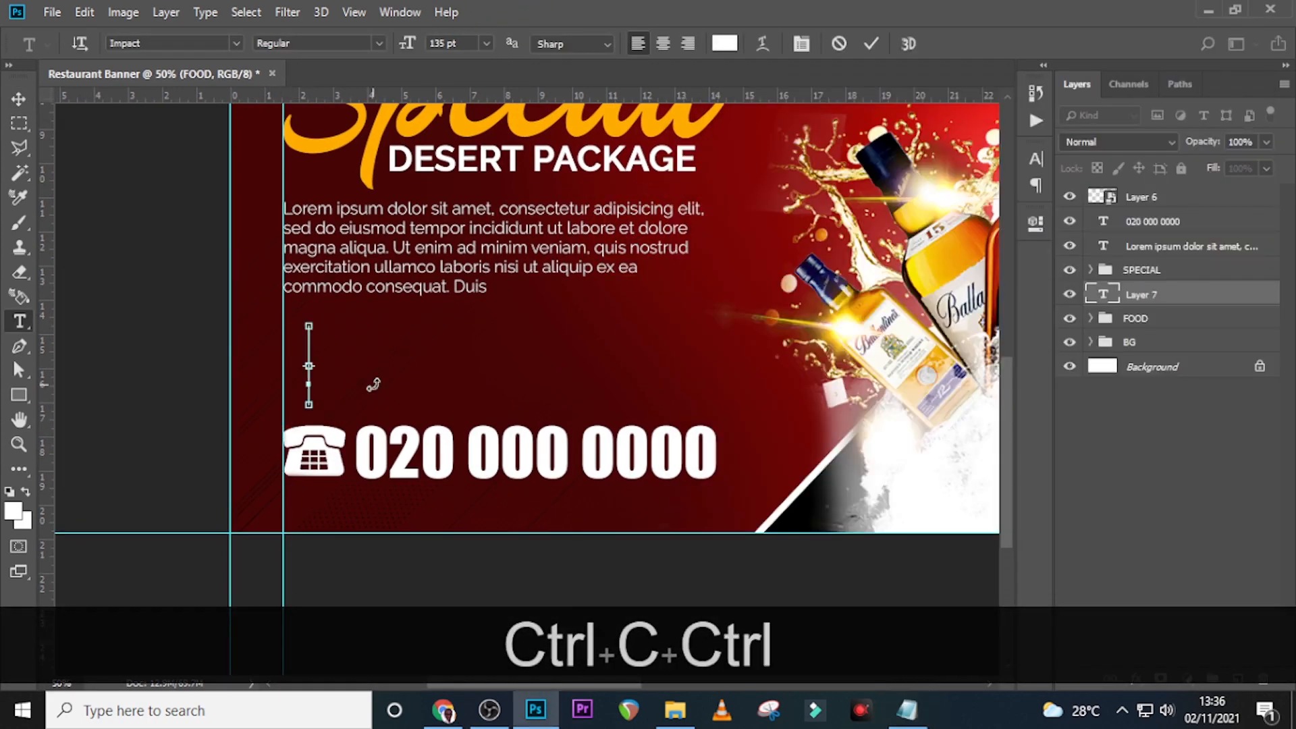
key(ctrl+v)
drag(1143, 304, 1132, 180)
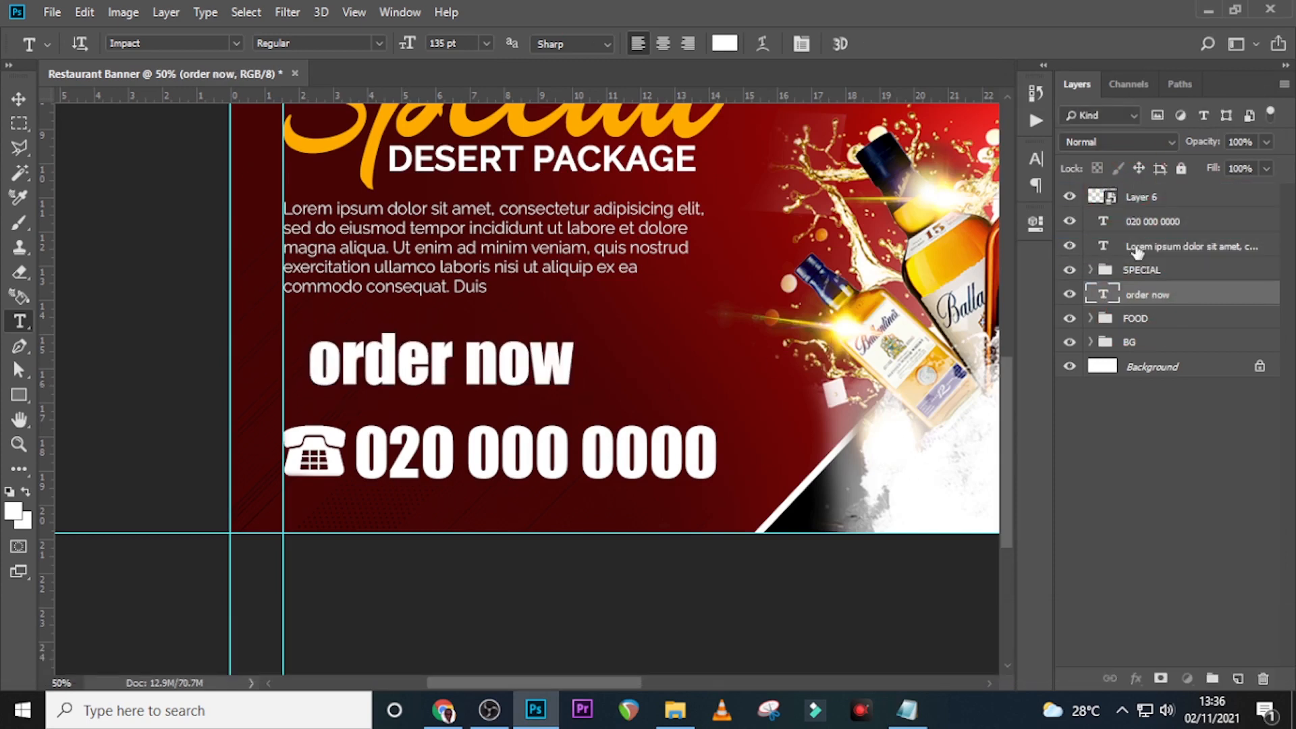
drag(1140, 297, 1130, 183)
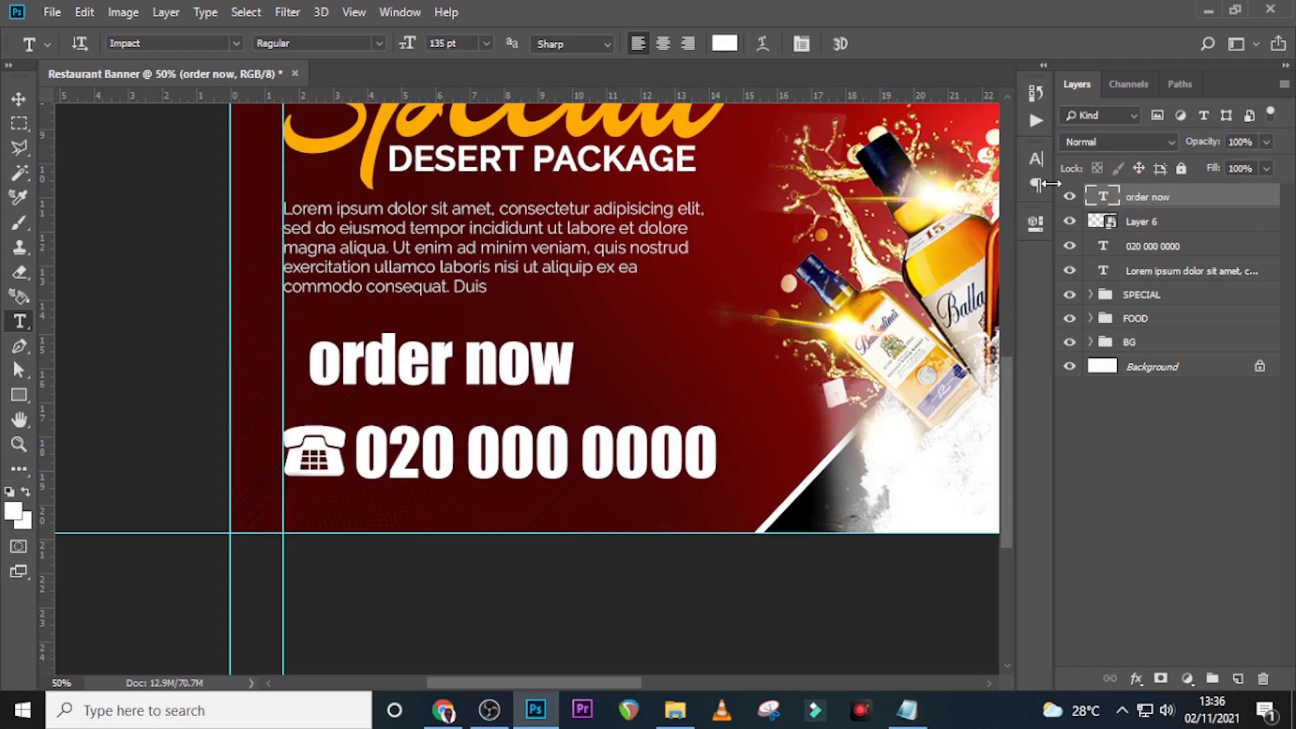
Step: Format the "order now" text in Raleway Bold at 45 pt with all caps
click(1036, 159)
click(921, 181)
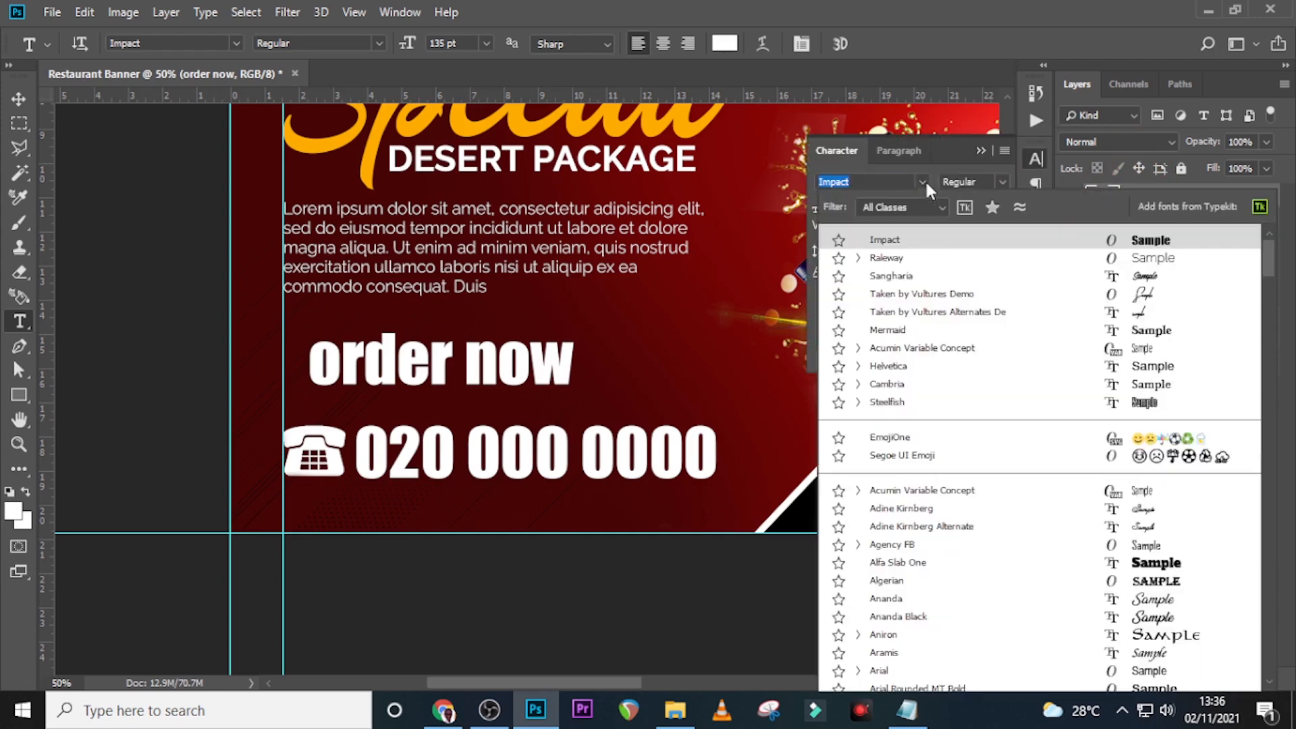
click(905, 267)
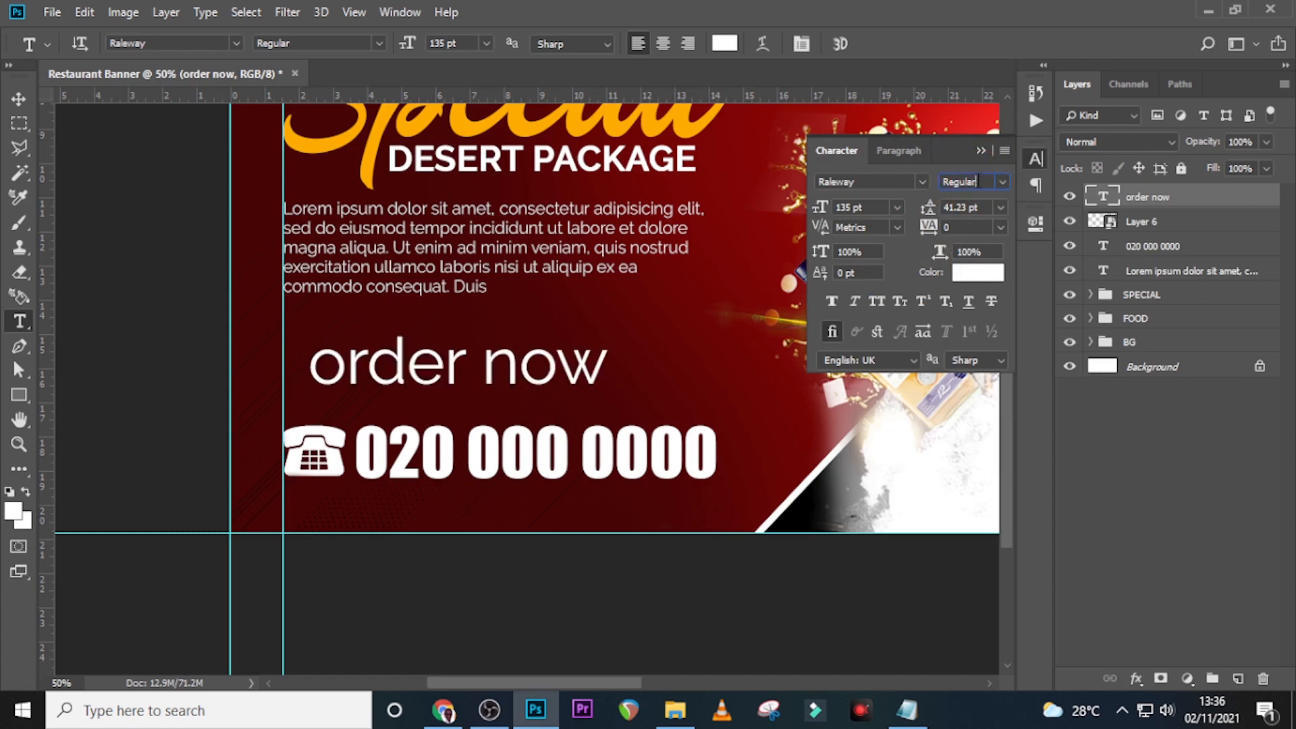
click(999, 181)
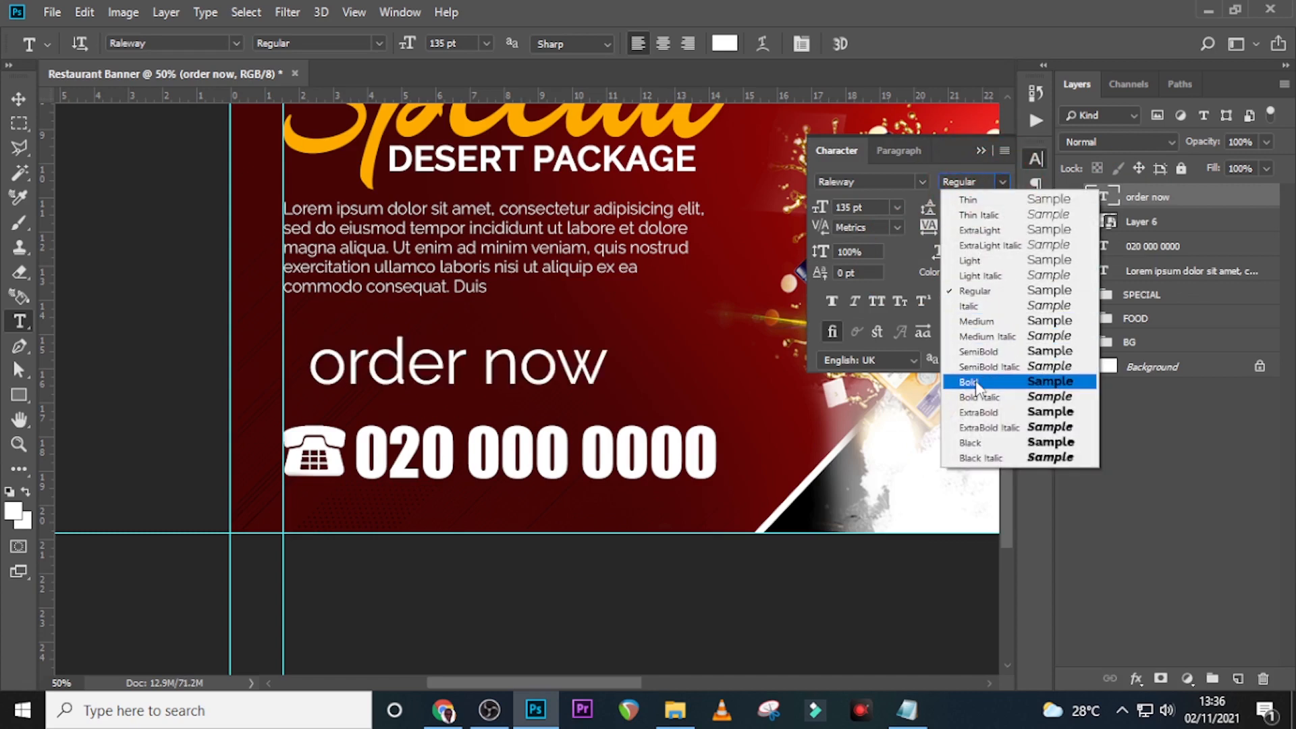
click(975, 382)
click(860, 207)
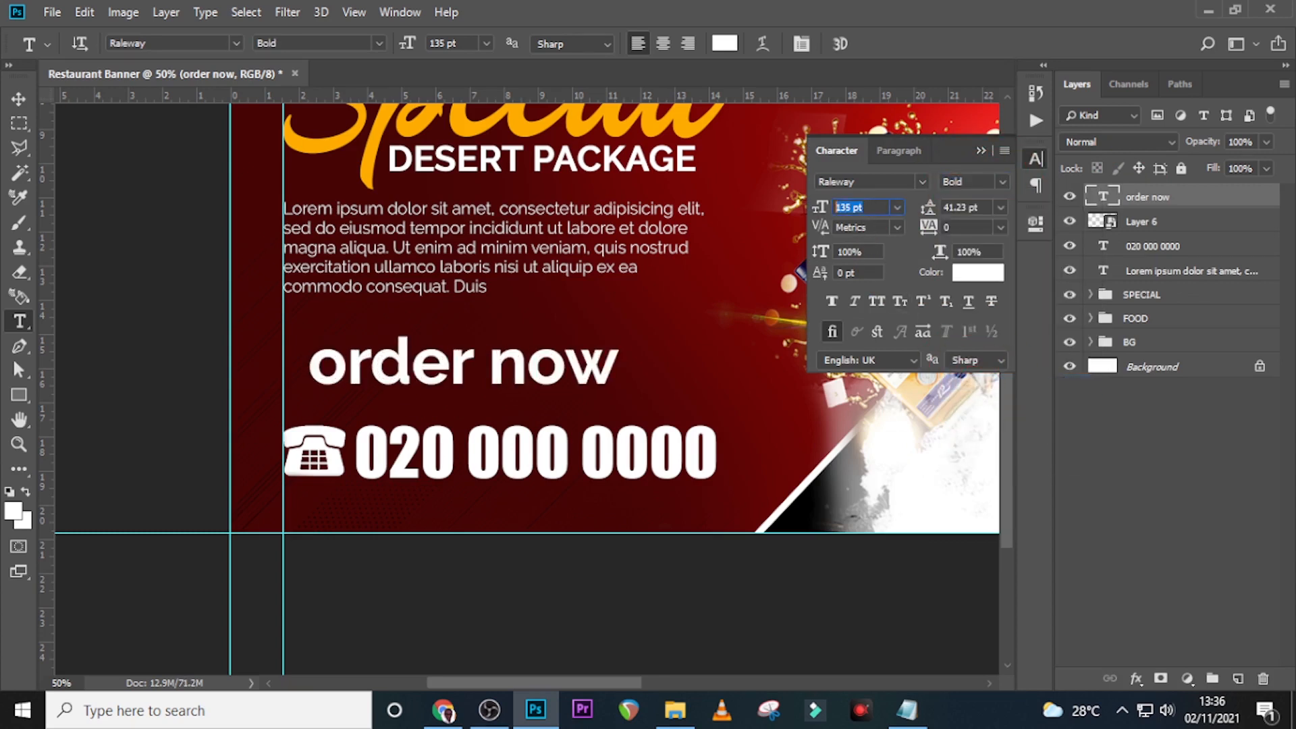
text(45)
key(Return)
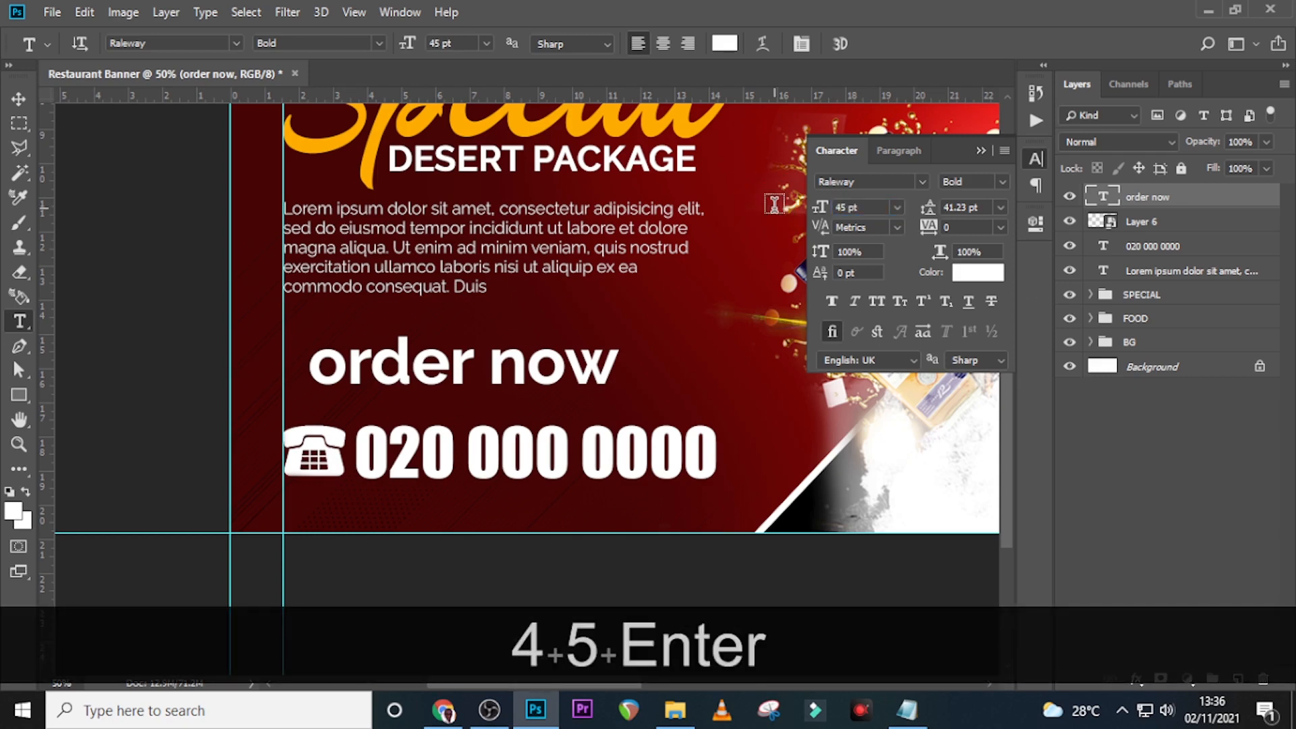
click(876, 301)
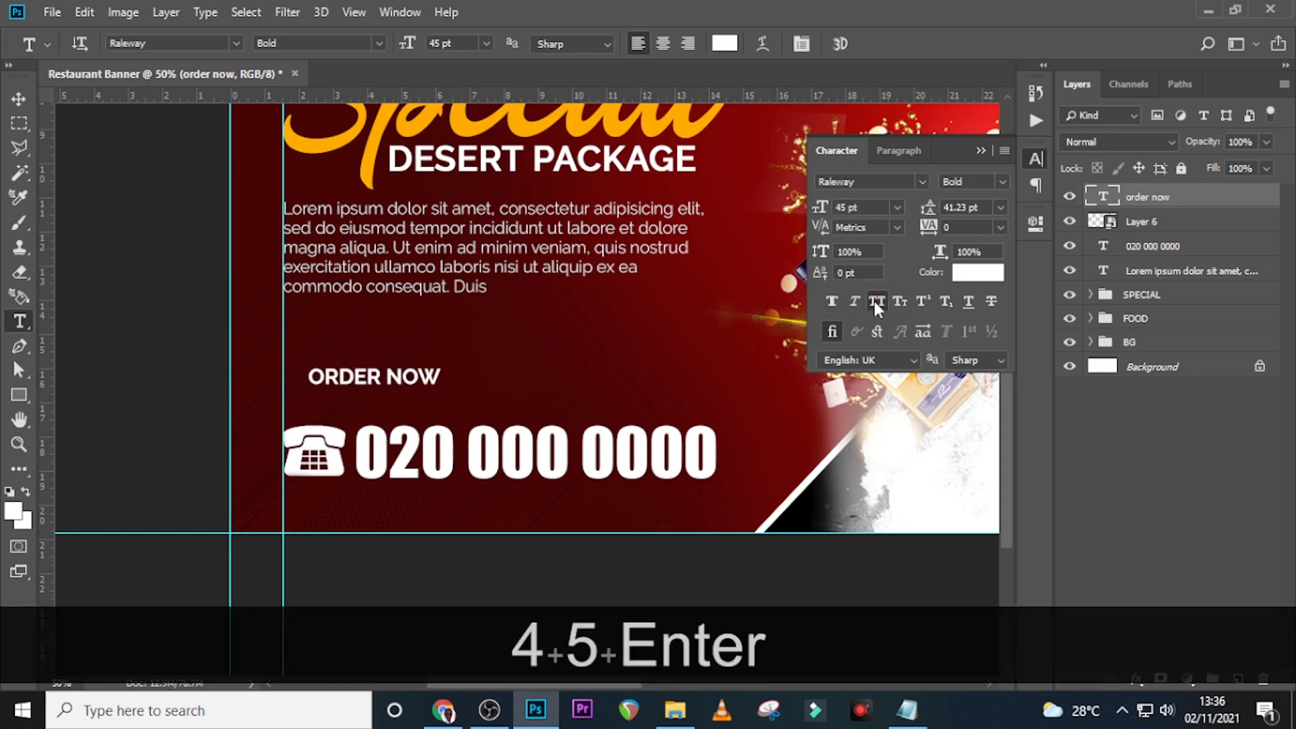
Step: Change the ORDER NOW text color to black
click(976, 273)
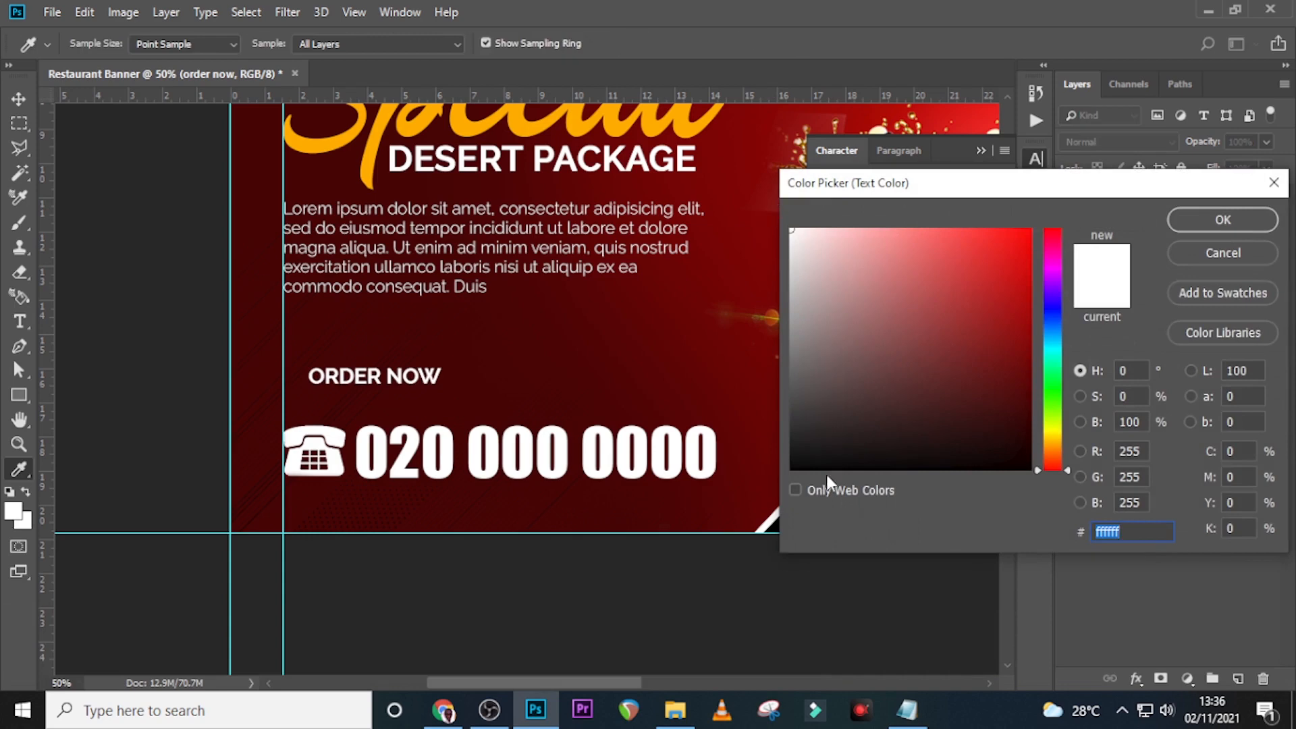
click(792, 468)
click(1222, 220)
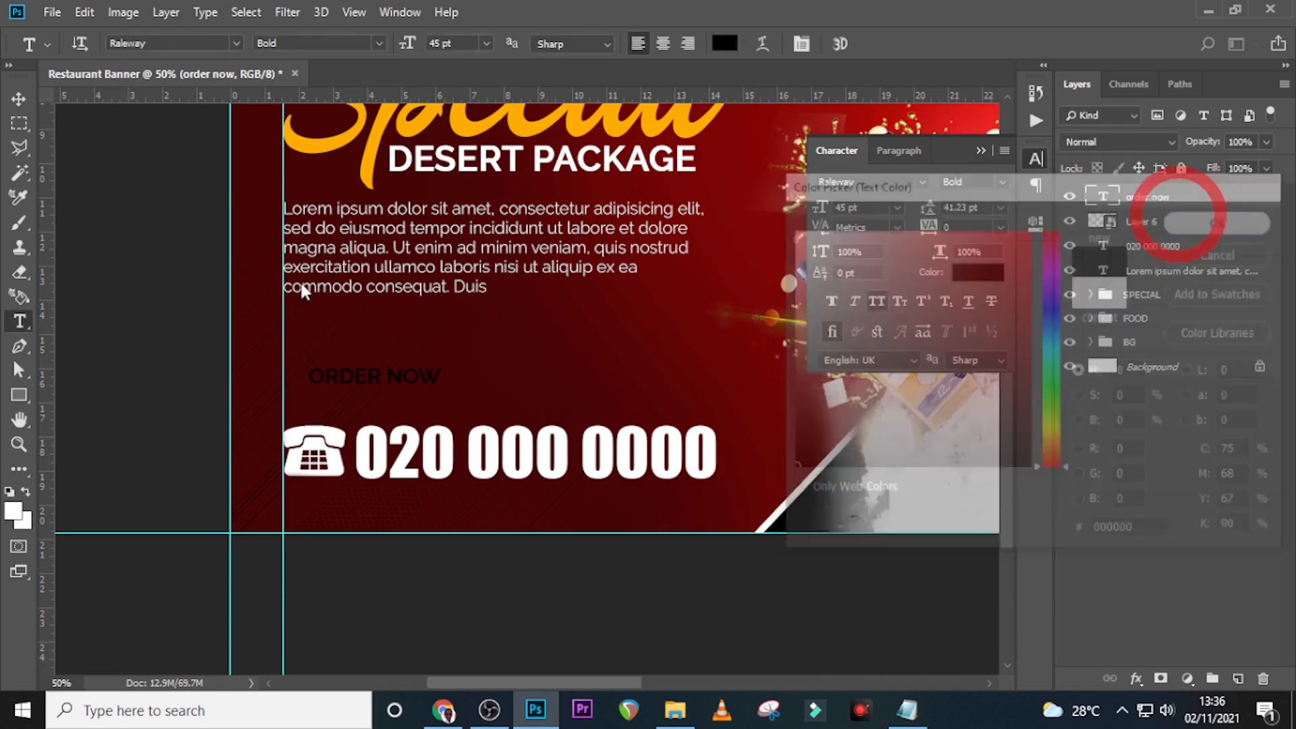
Step: Draw a rectangle about 308 x 68 px around ORDER NOW, fill it with the heading's orange (ffae00), and place it behind the text
click(19, 394)
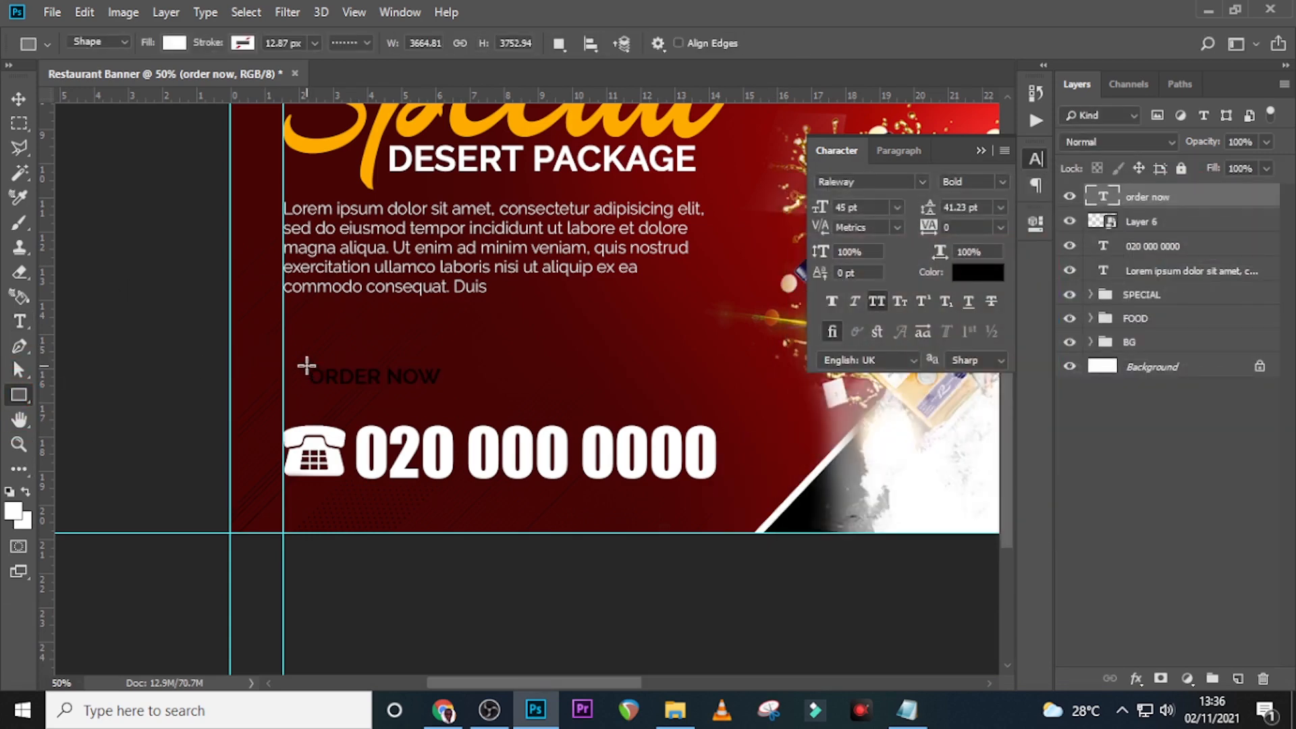
drag(305, 360, 450, 388)
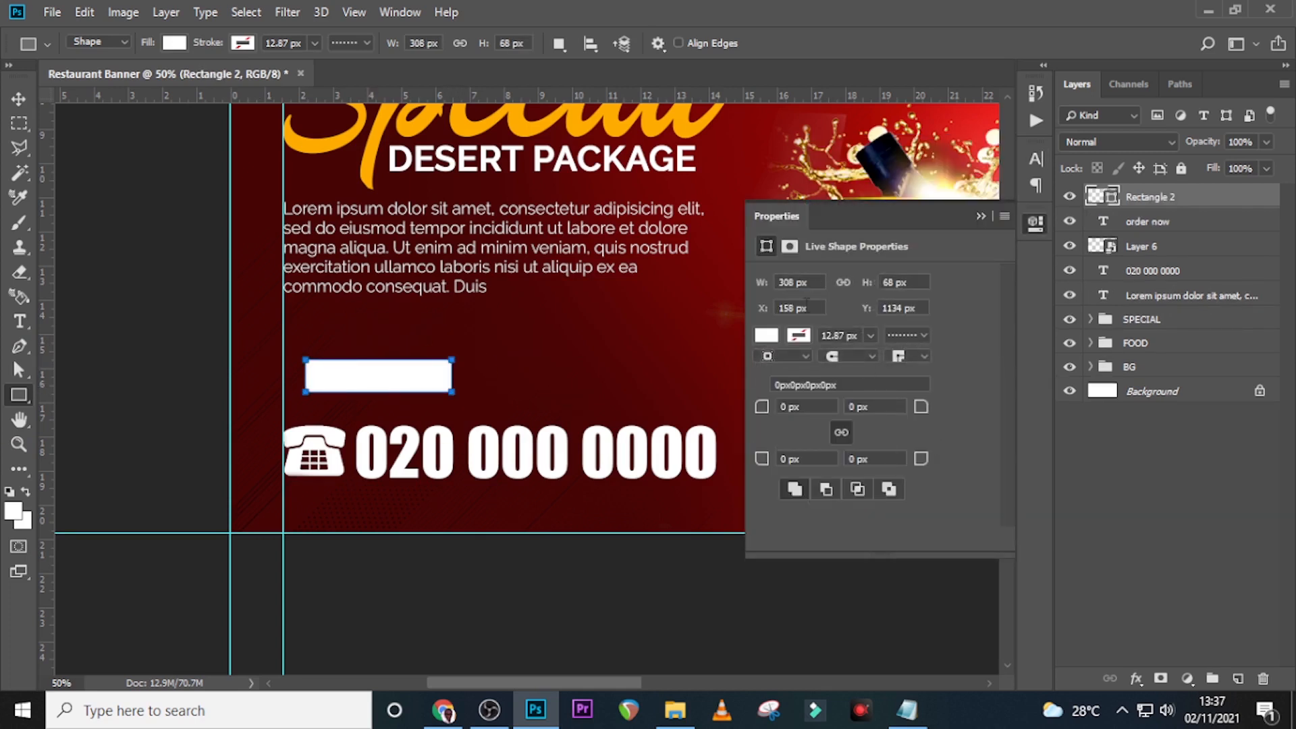
click(766, 335)
click(944, 369)
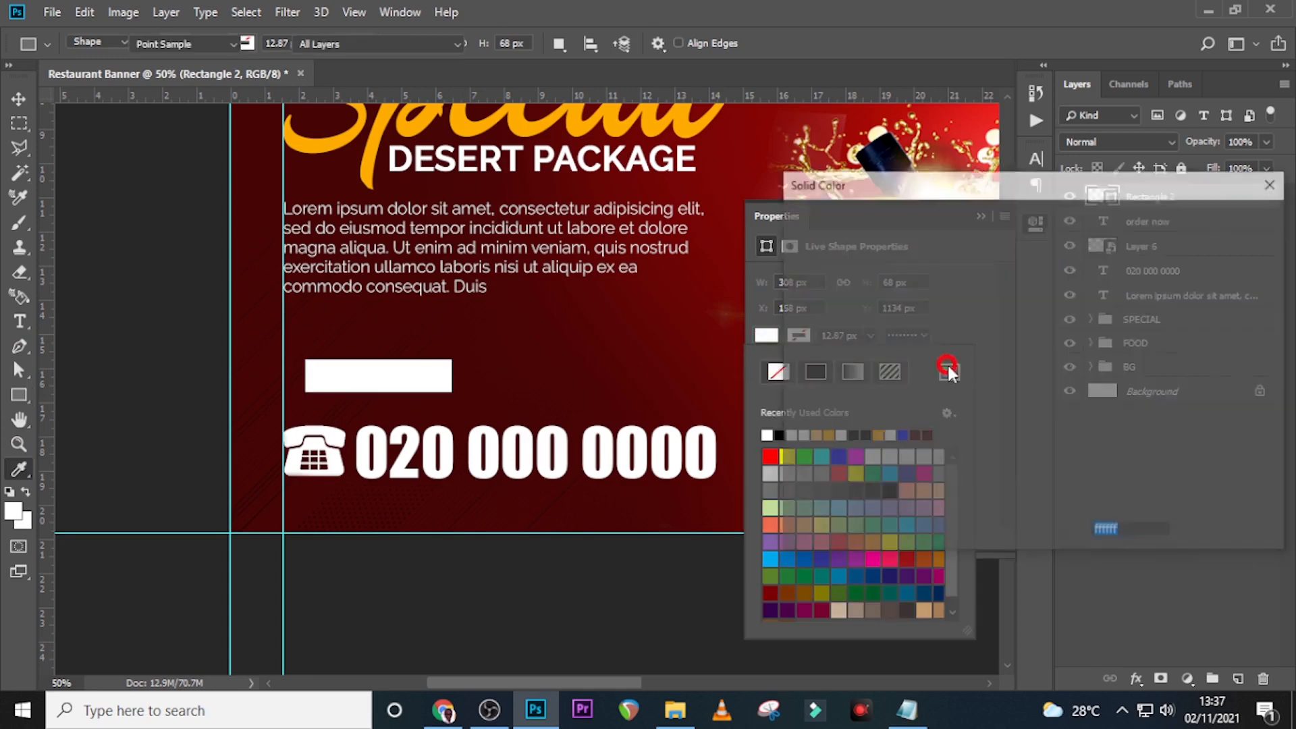
click(662, 120)
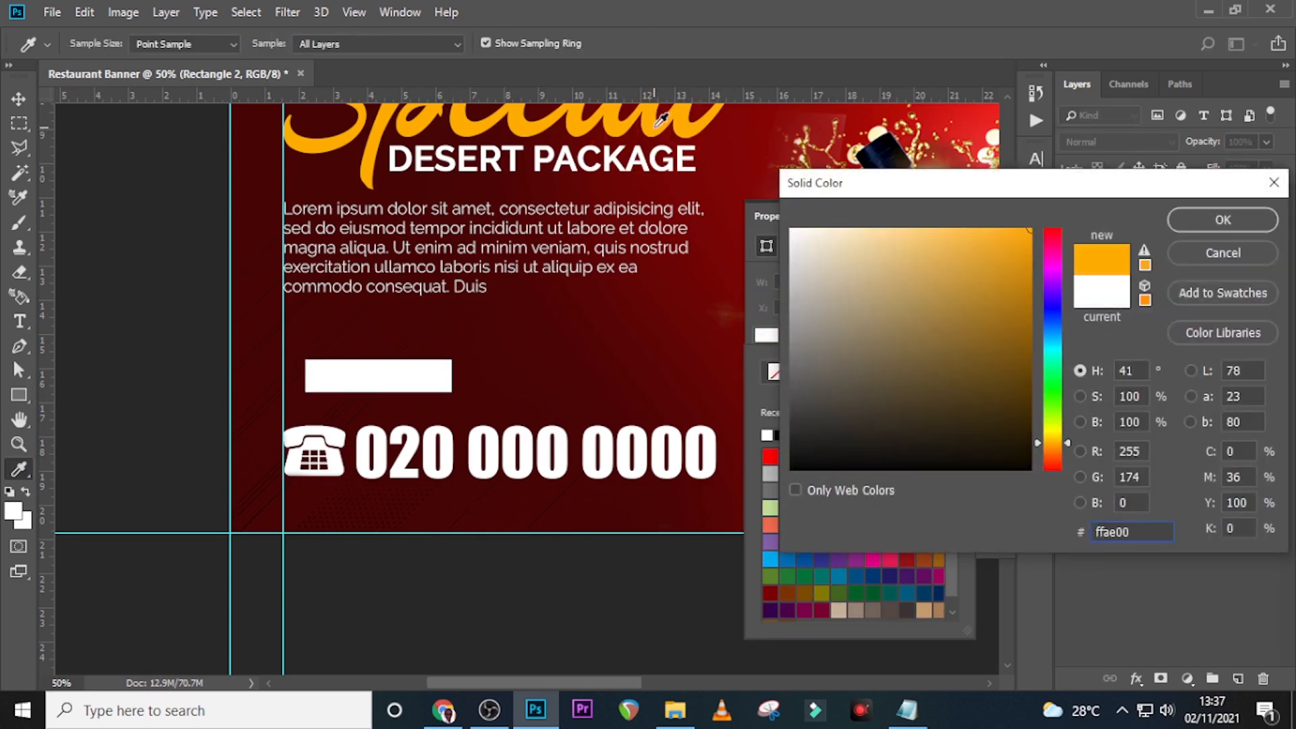
click(1212, 220)
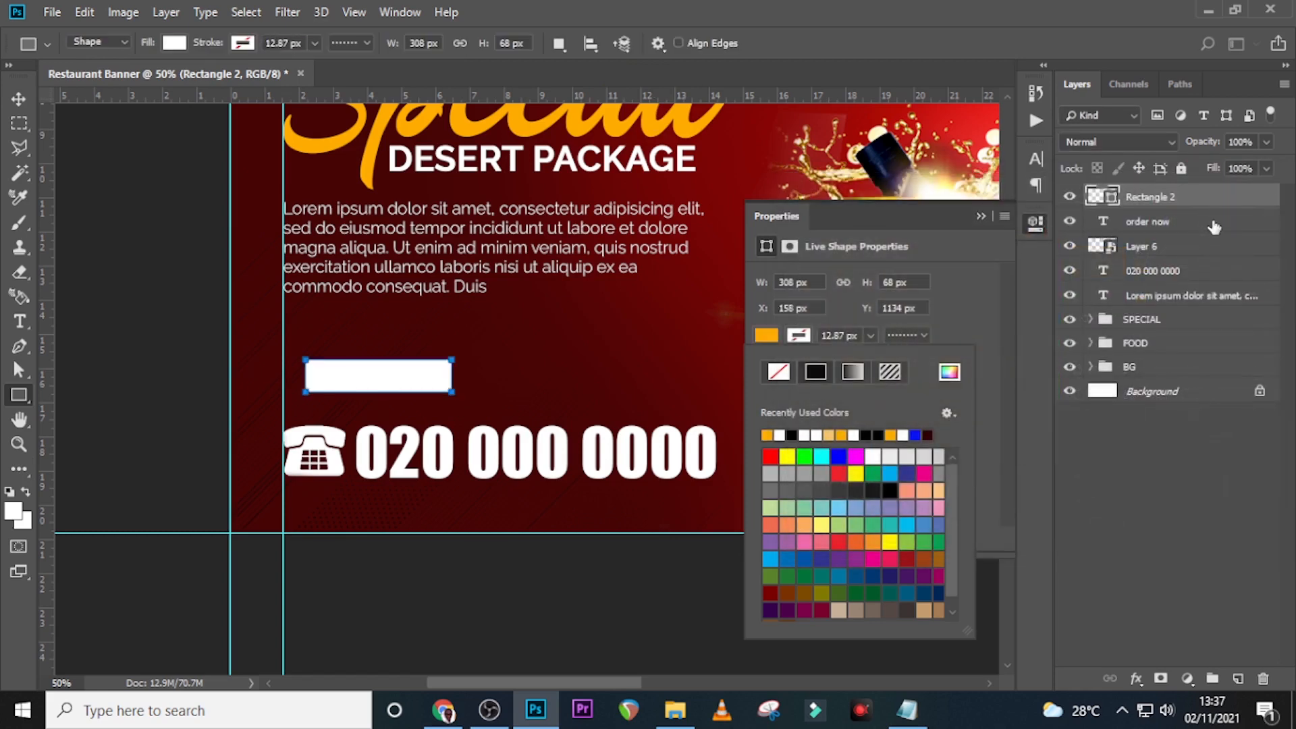
drag(1158, 204, 1155, 234)
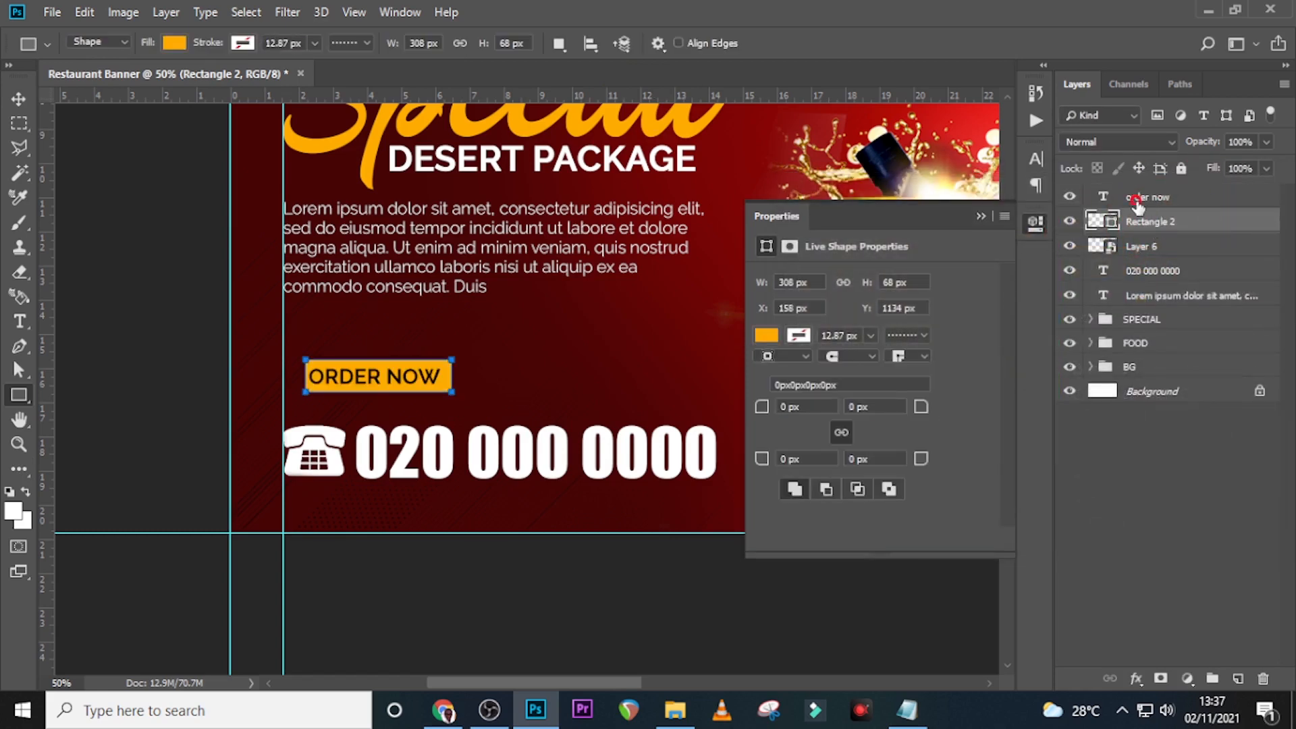
Step: Center the ORDER NOW text inside the orange rectangle and move both just above the phone number, against the inner left margin guide
click(1135, 198)
key(ctrl+=)
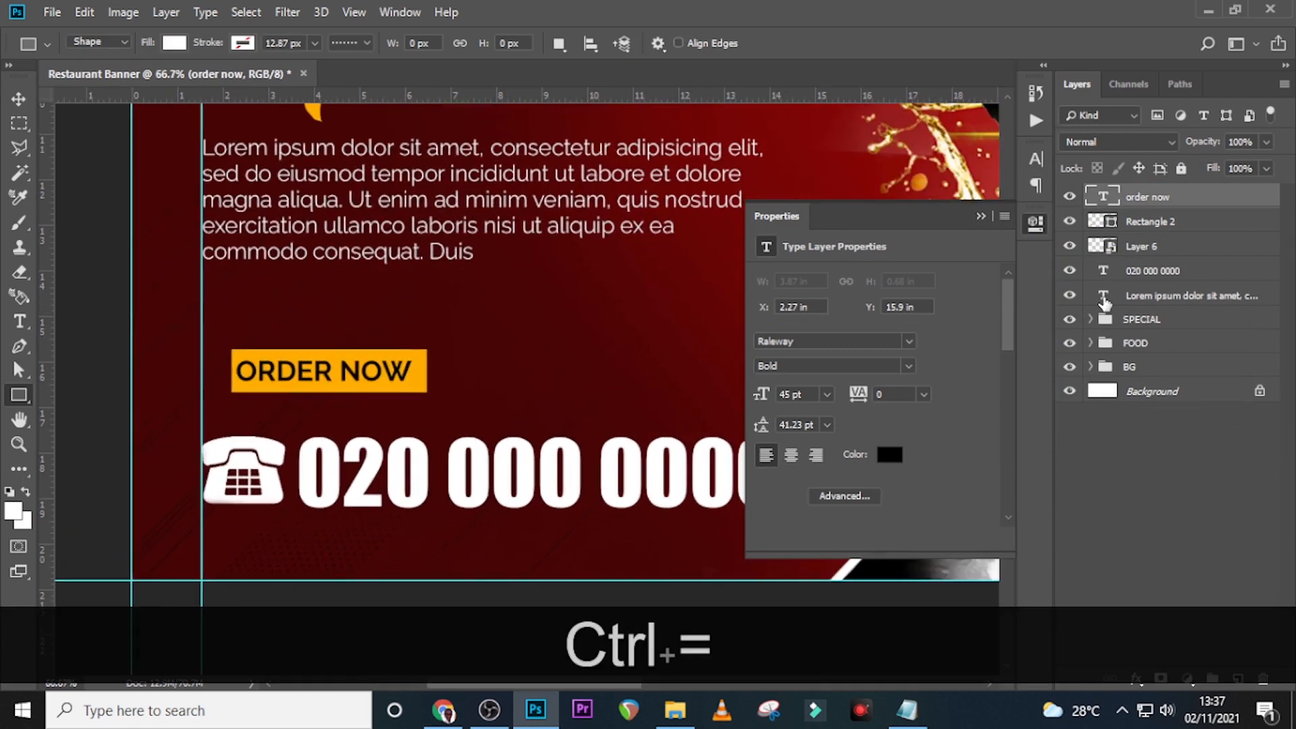
key(Right)
key(Right)
key(Right)
key(v)
key(Right)
key(Right)
key(Right)
key(Right)
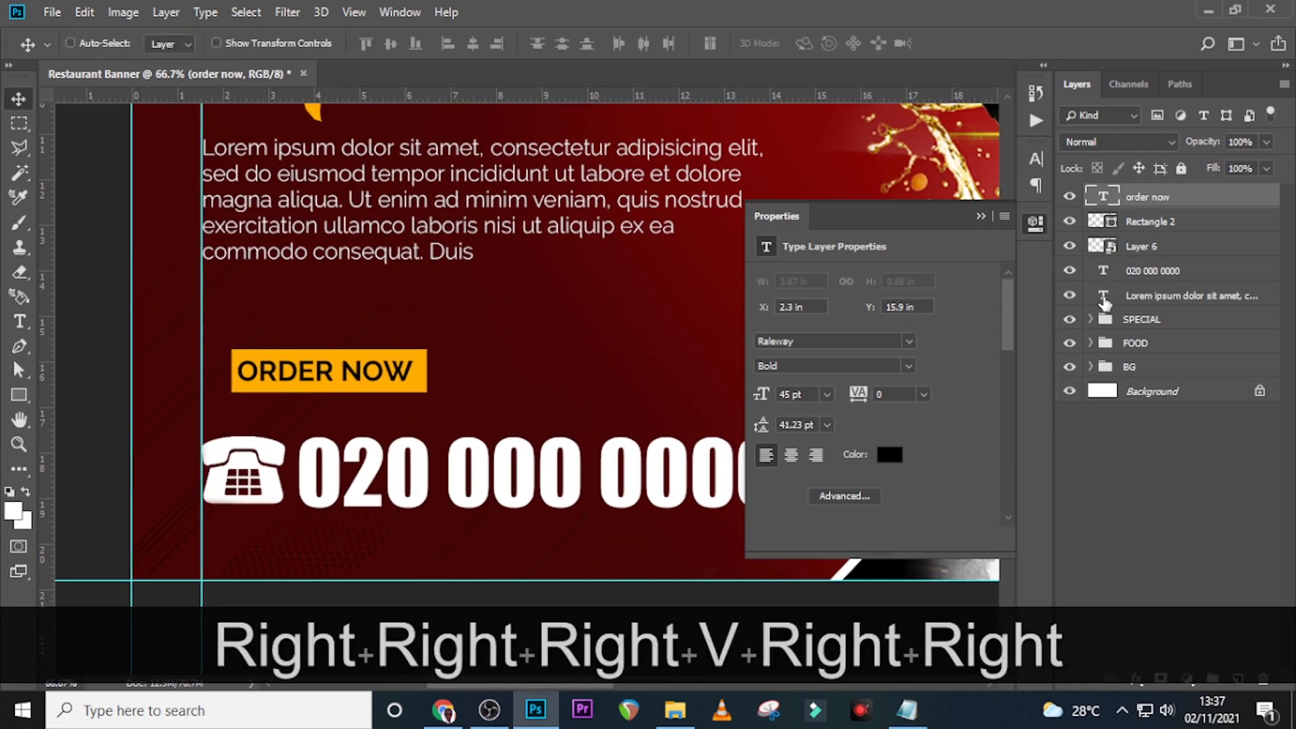
key(Right)
key(Right)
key(Right)
key(Right)
key(Right)
key(Down)
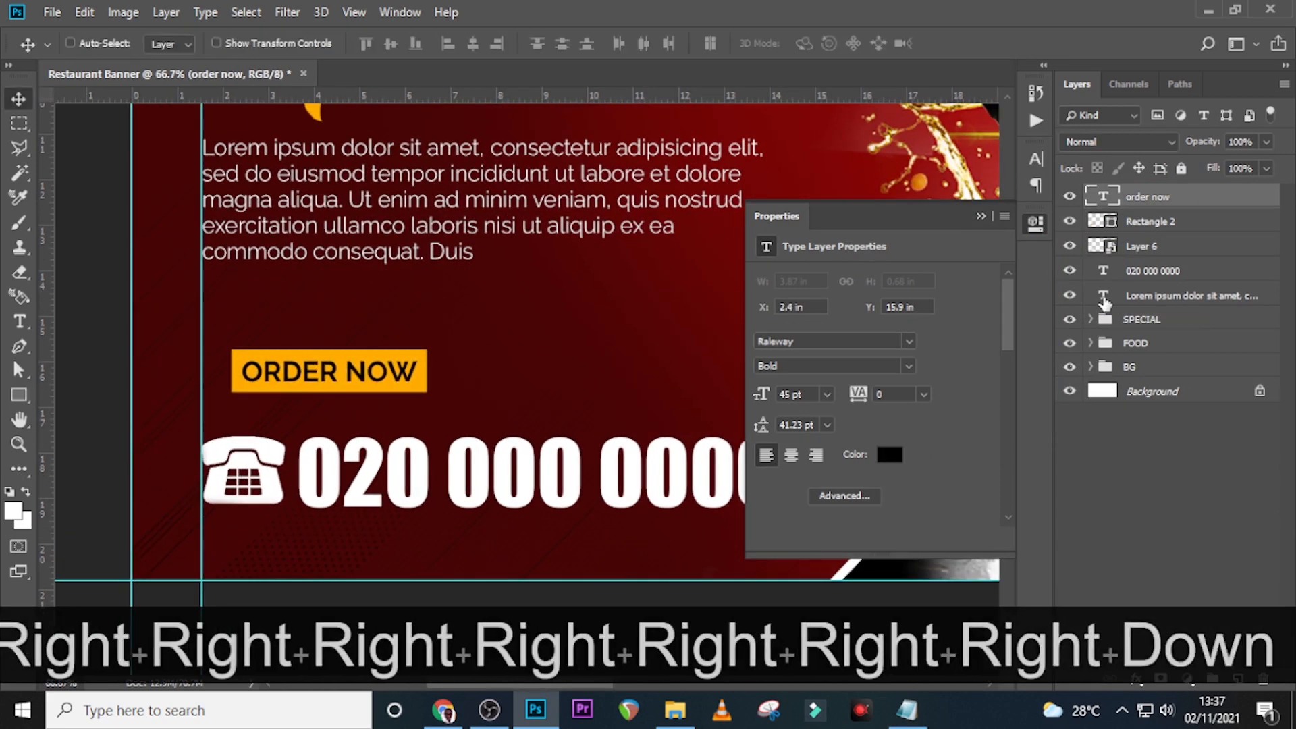
key(Down)
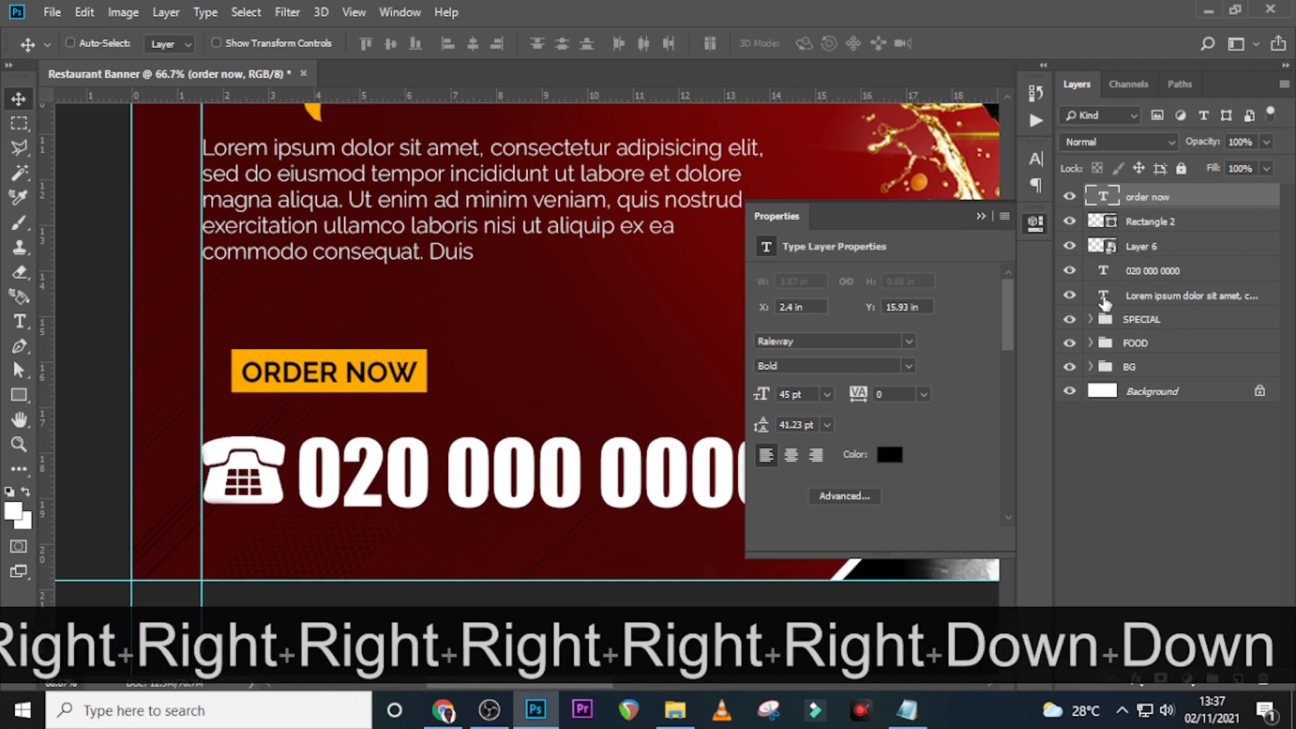
key(Left)
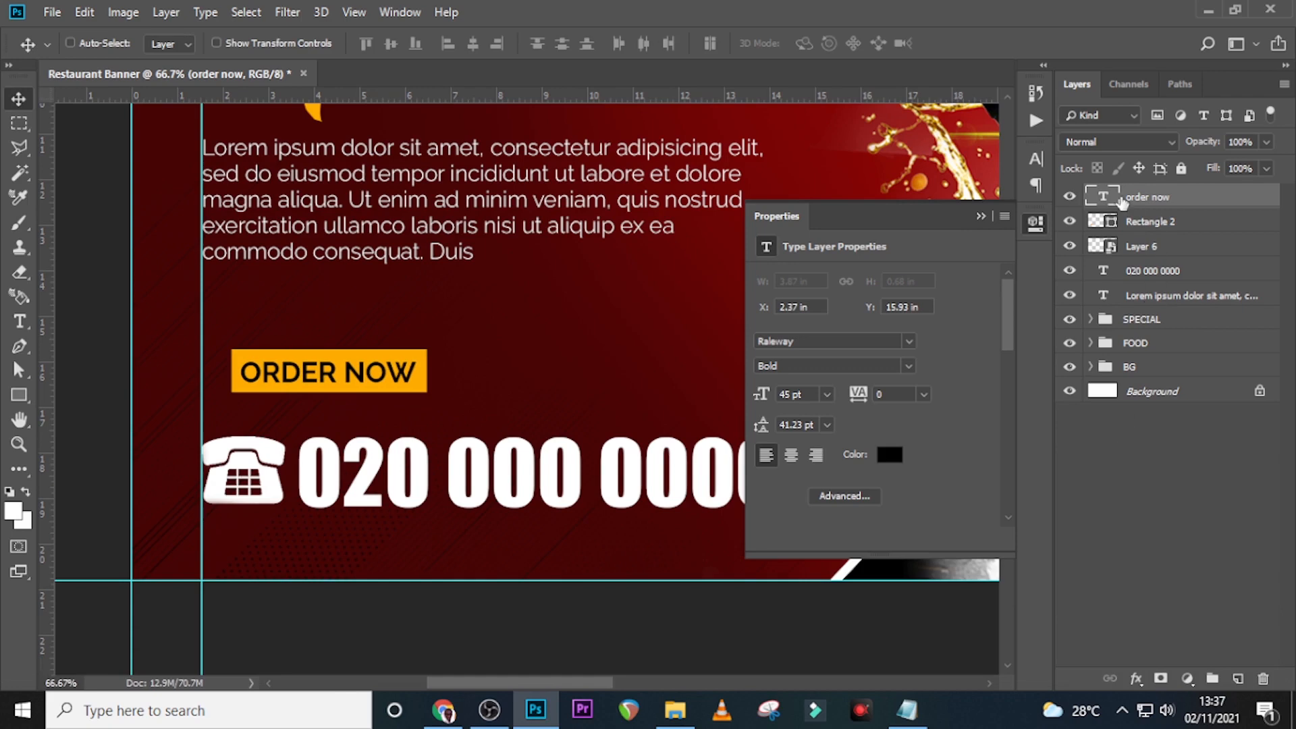
ctrl+click(1121, 225)
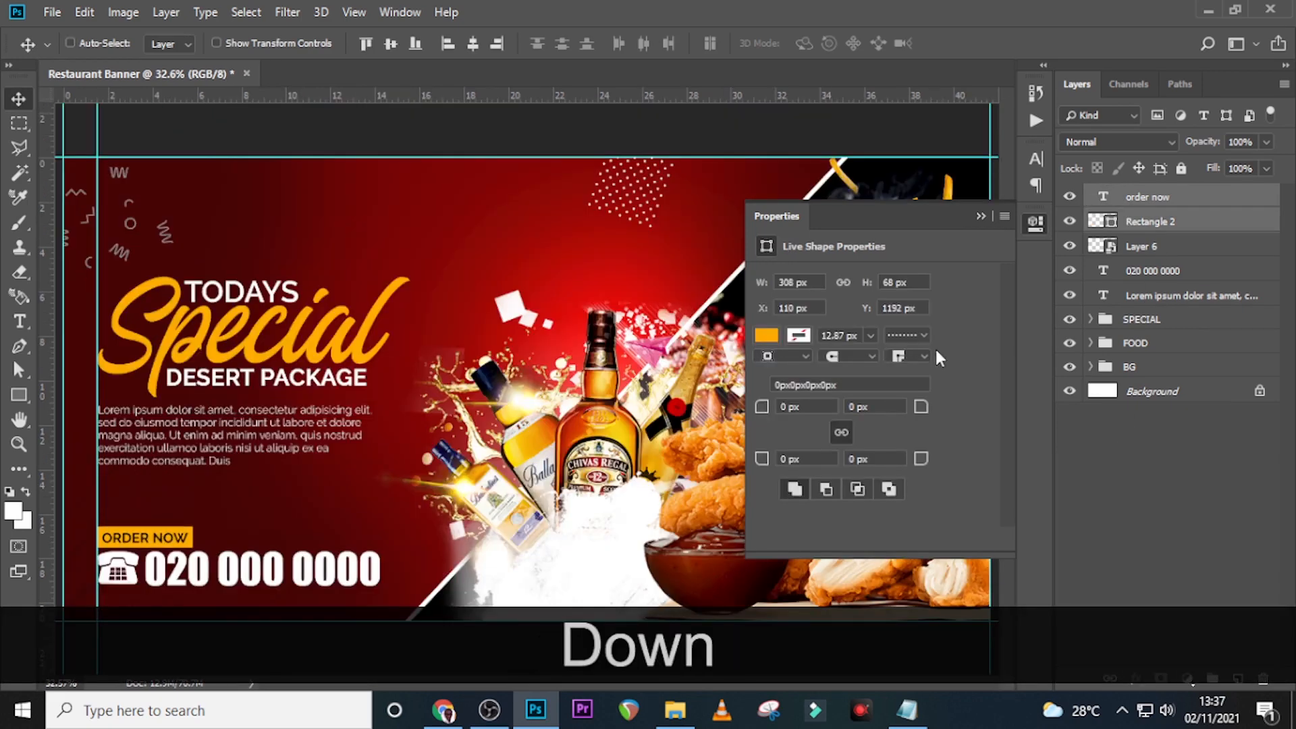
key(t)
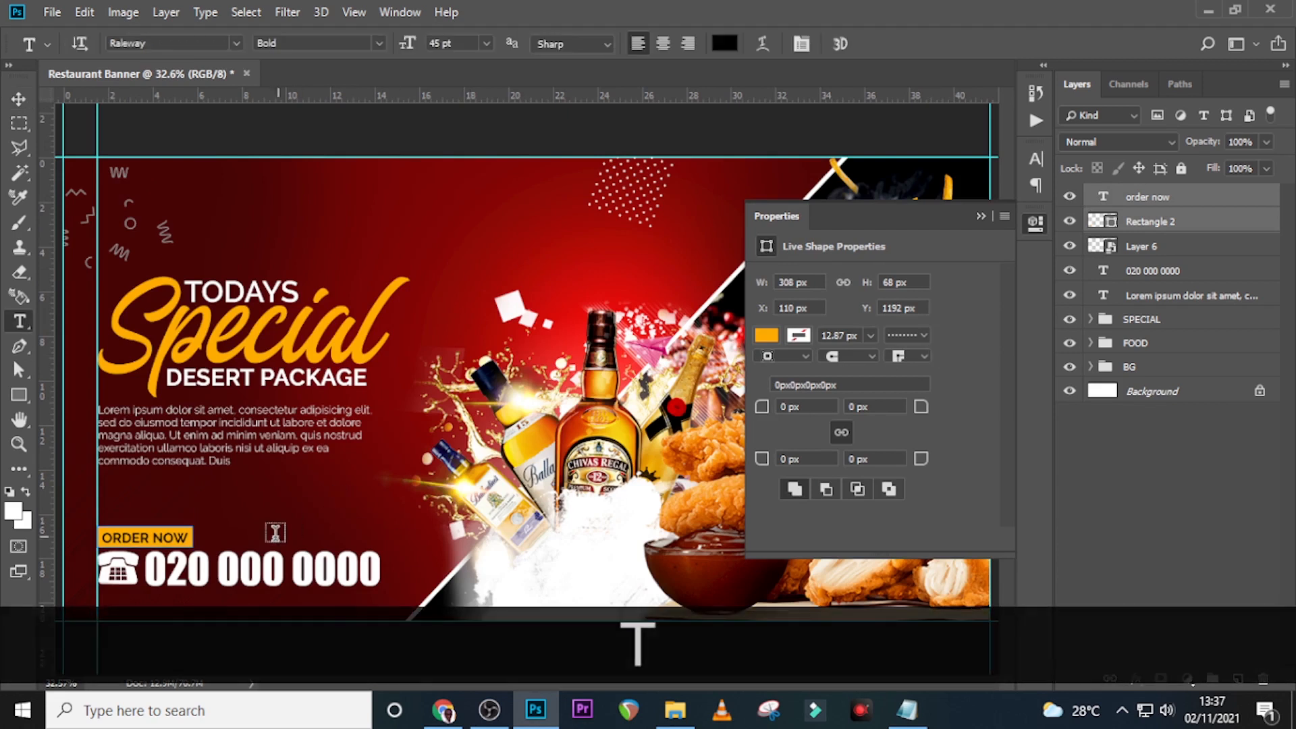
click(228, 538)
click(907, 708)
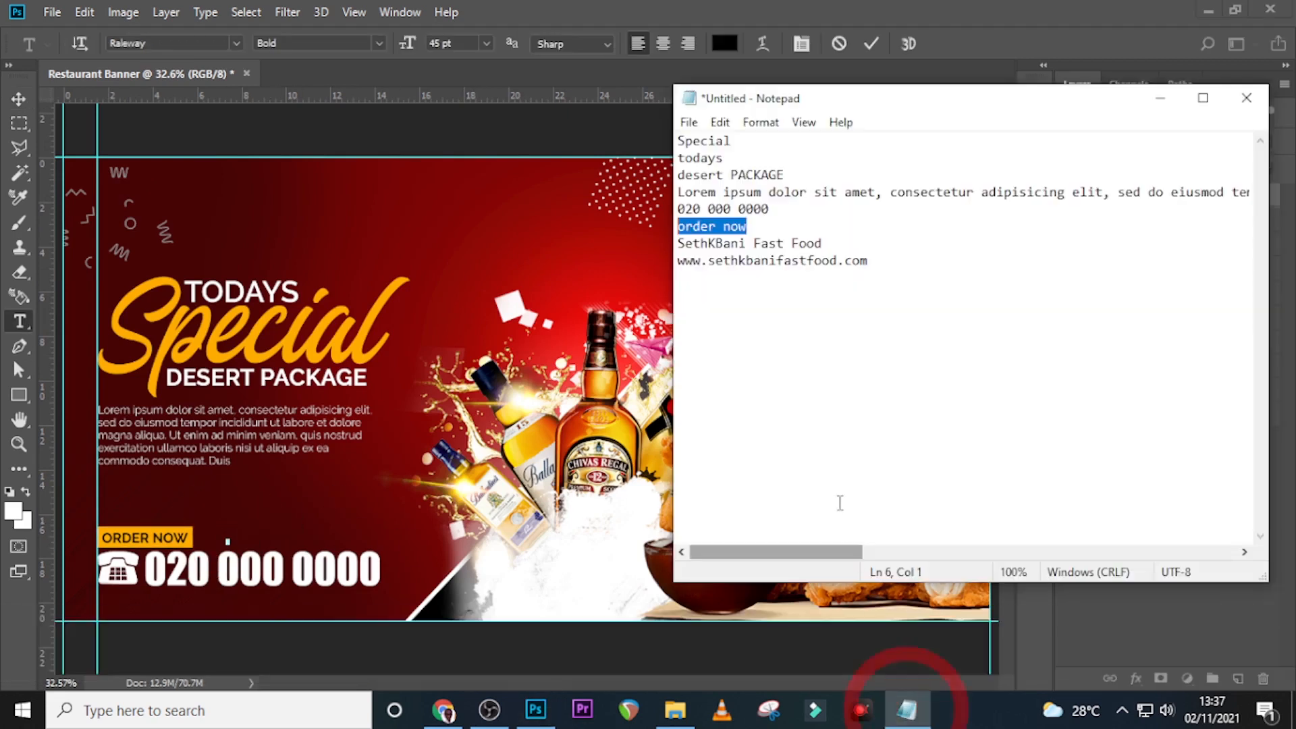
drag(867, 261, 677, 243)
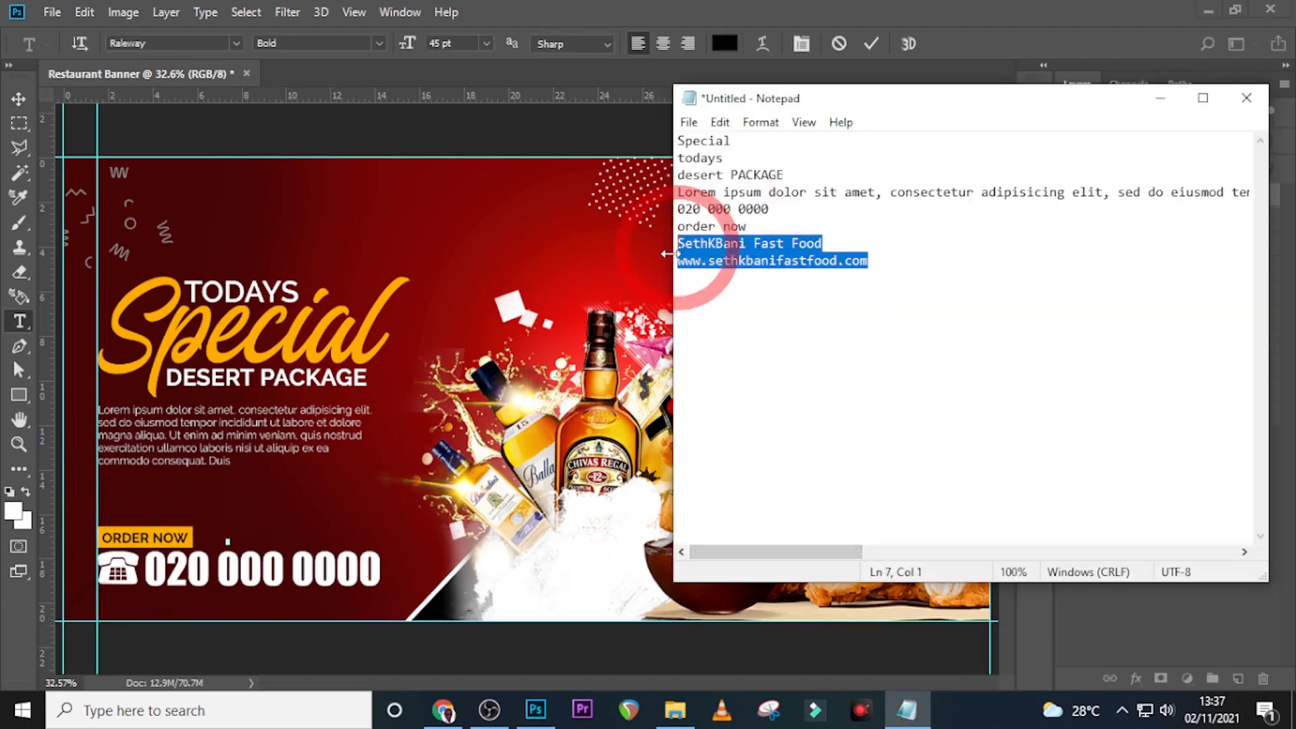
key(ctrl+c)
click(631, 7)
key(ctrl+v)
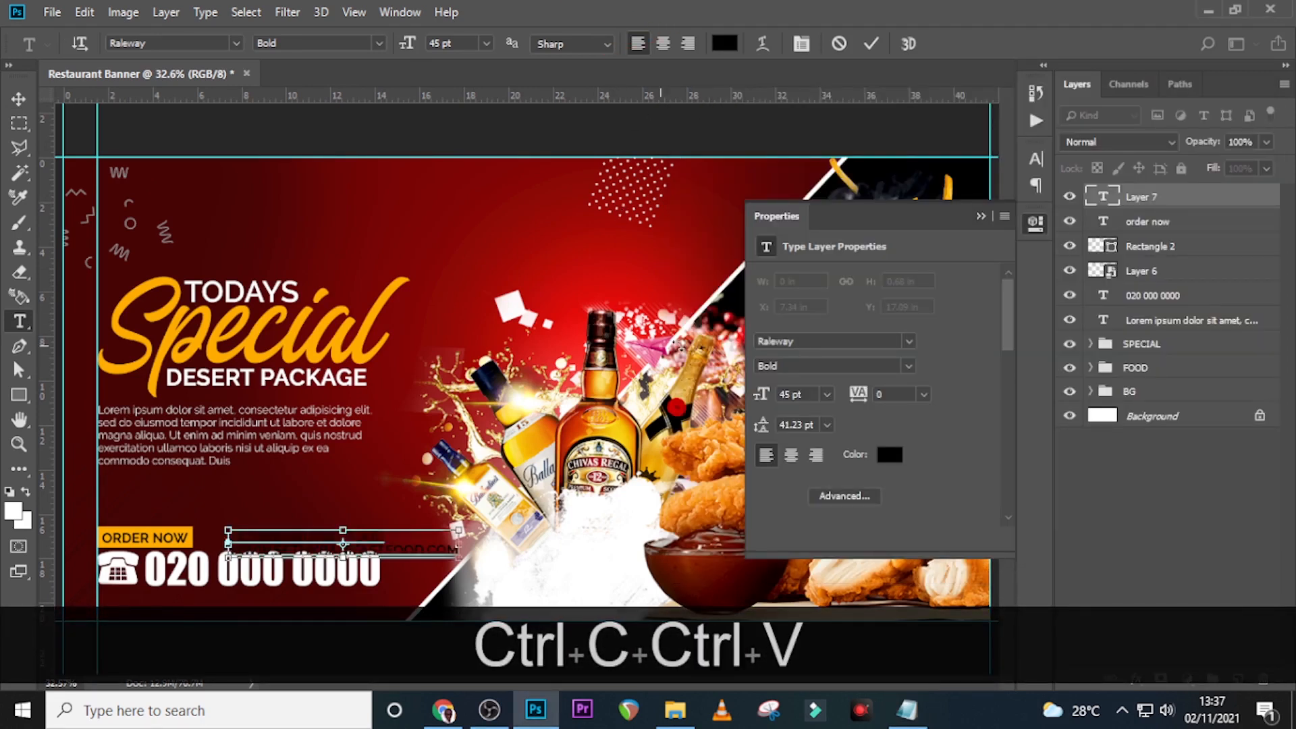
click(1110, 199)
Step: Nudge the restaurant name and website text up and left so it sits close beside the ORDER NOW label above the phone number
key(shift+Up)
key(shift+Up)
key(shift+Up)
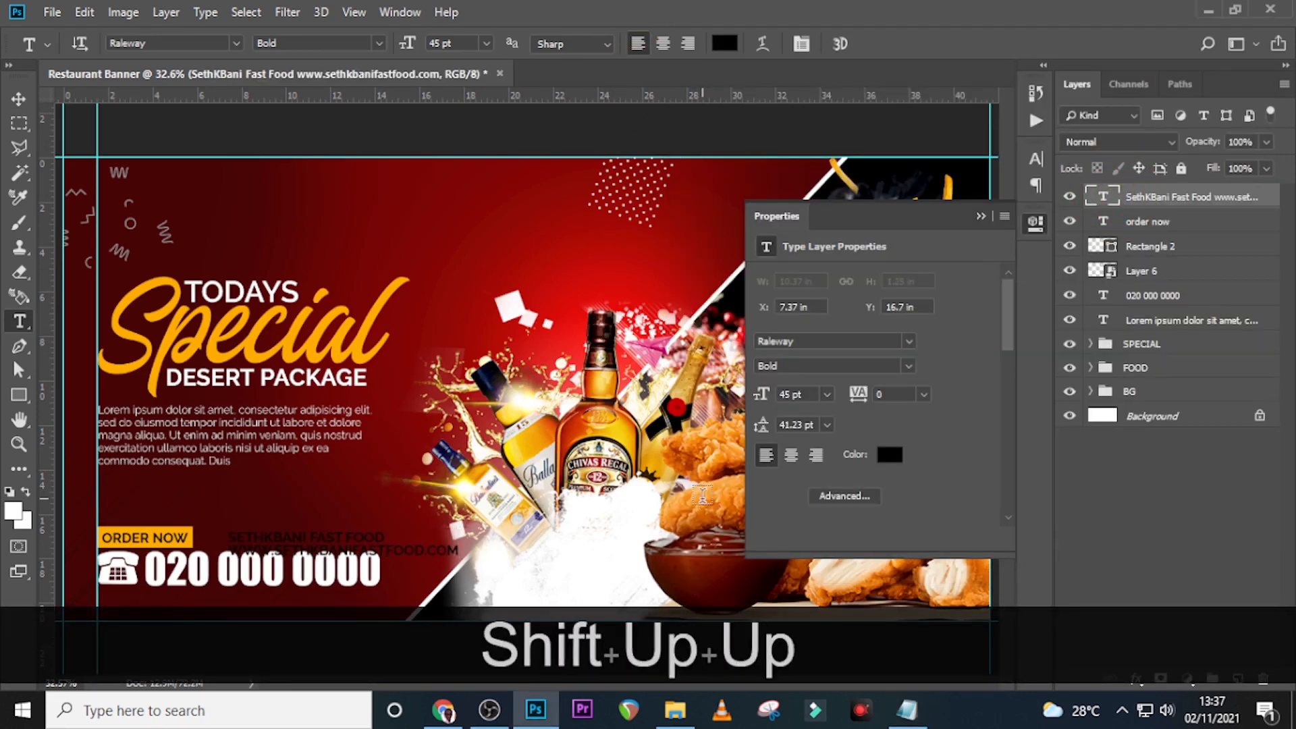
key(v)
key(shift+Up)
key(shift+Up)
key(shift+Left)
key(shift+Left)
key(shift+Left)
key(shift+Left)
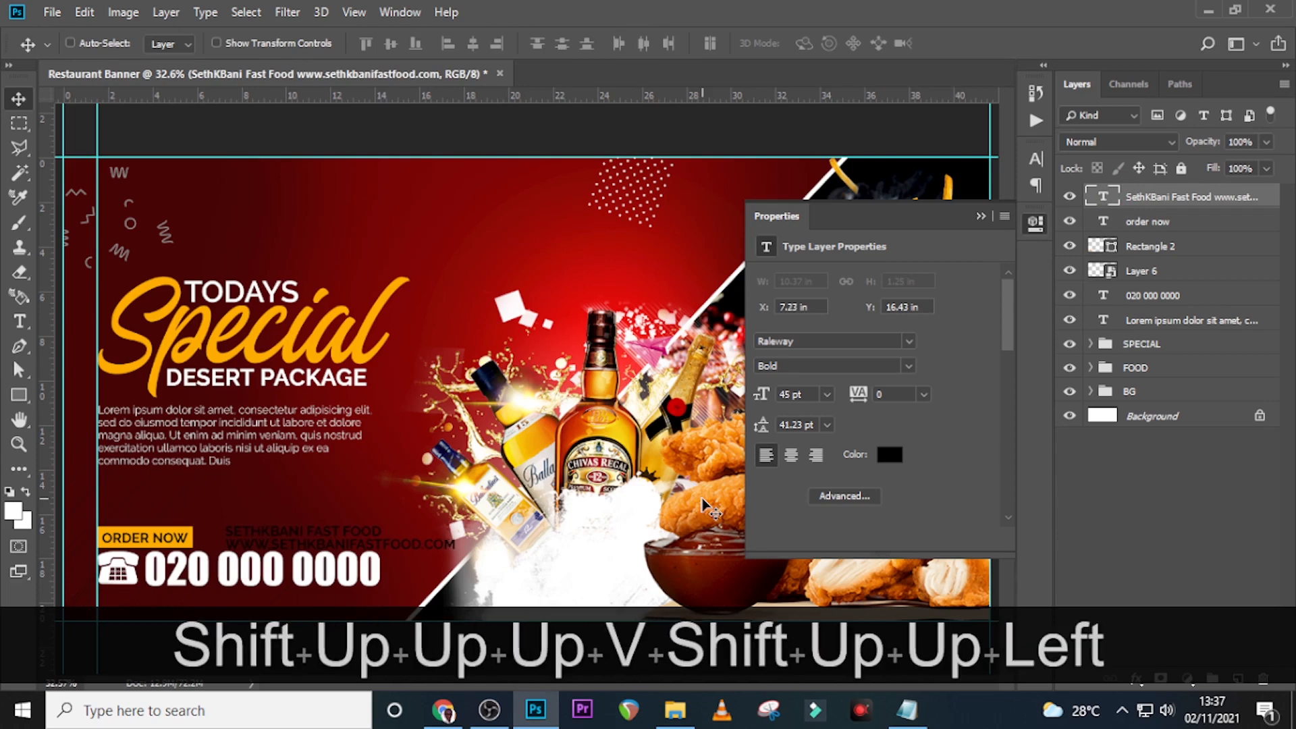
key(shift+Left)
key(shift+Left)
key(shift+Left)
key(shift+Left)
key(shift+Left)
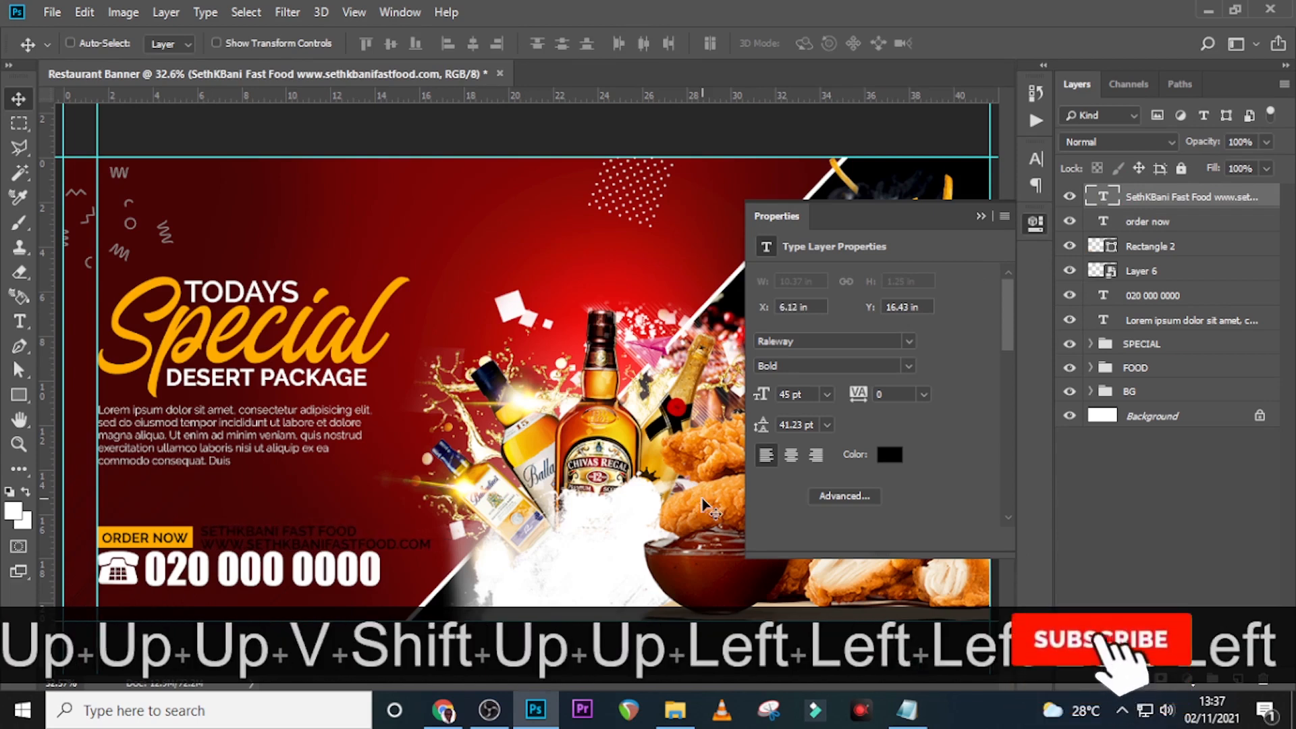
Step: Set the restaurant name and website text to the Raleway Light style at 35 pt
click(1029, 162)
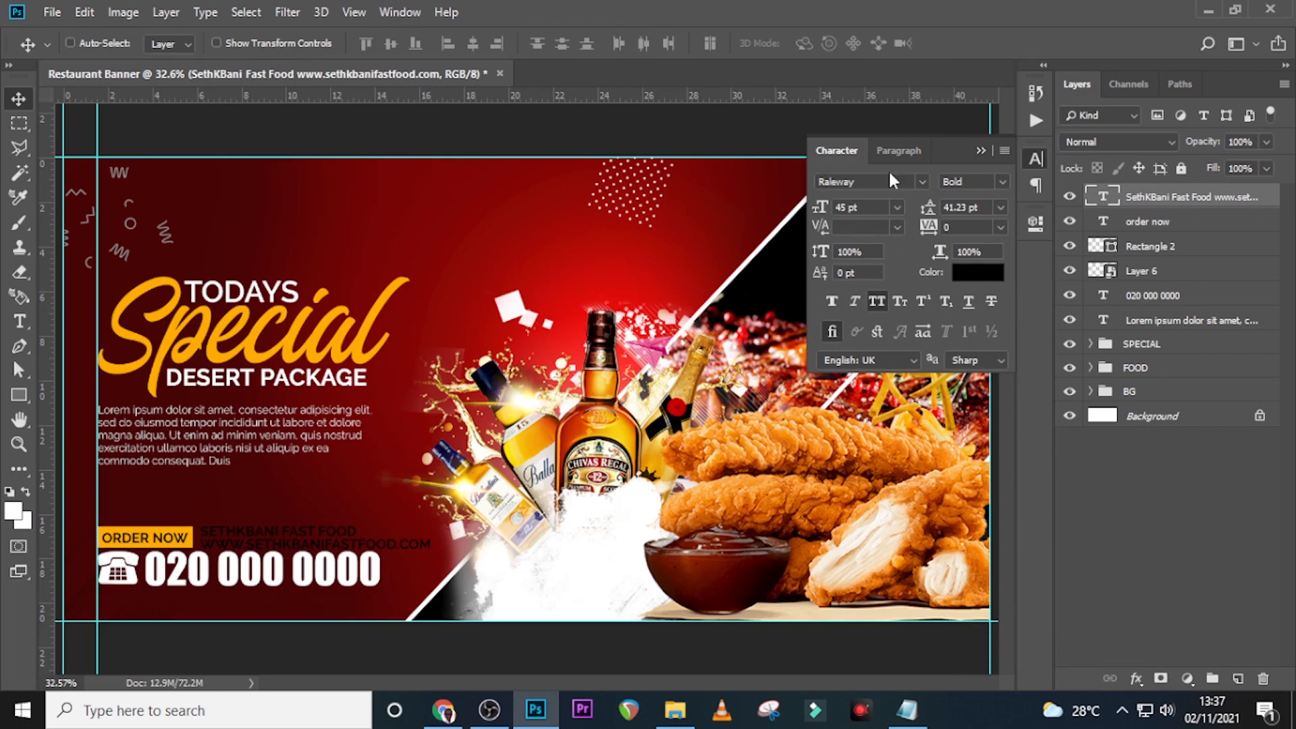
click(1002, 181)
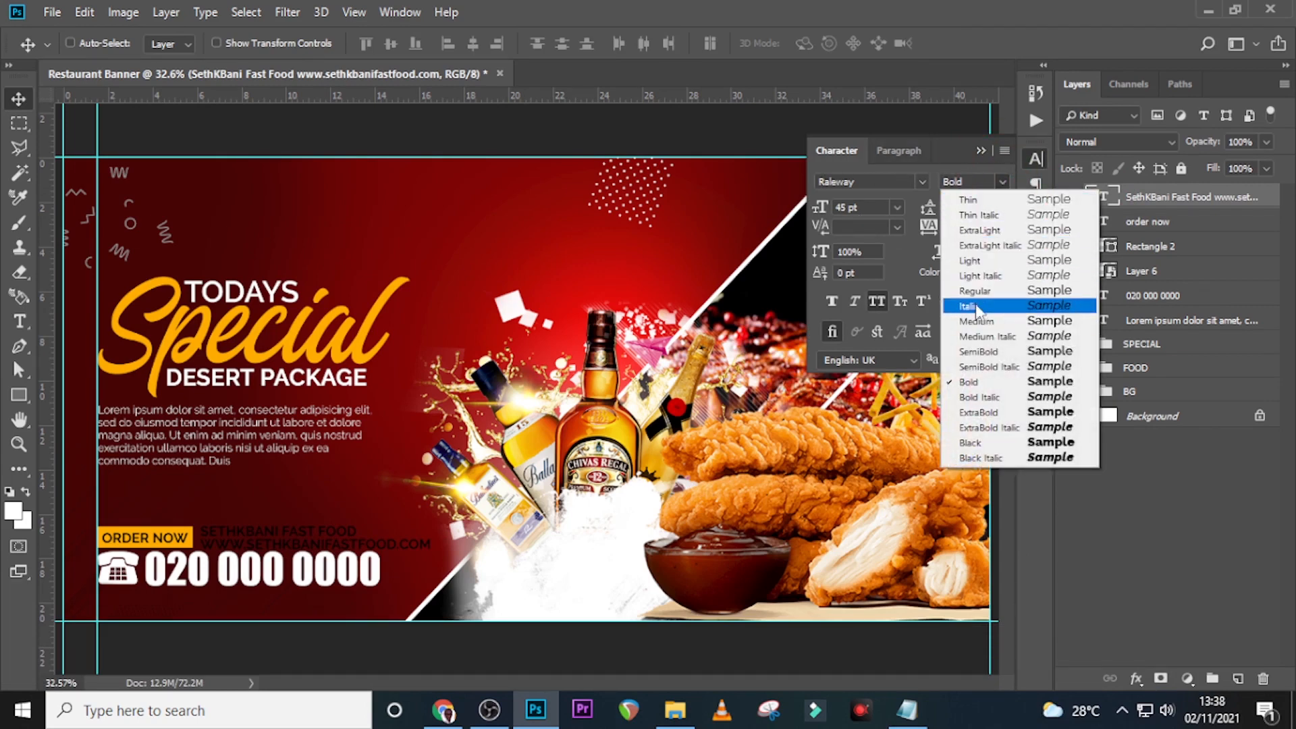
click(975, 260)
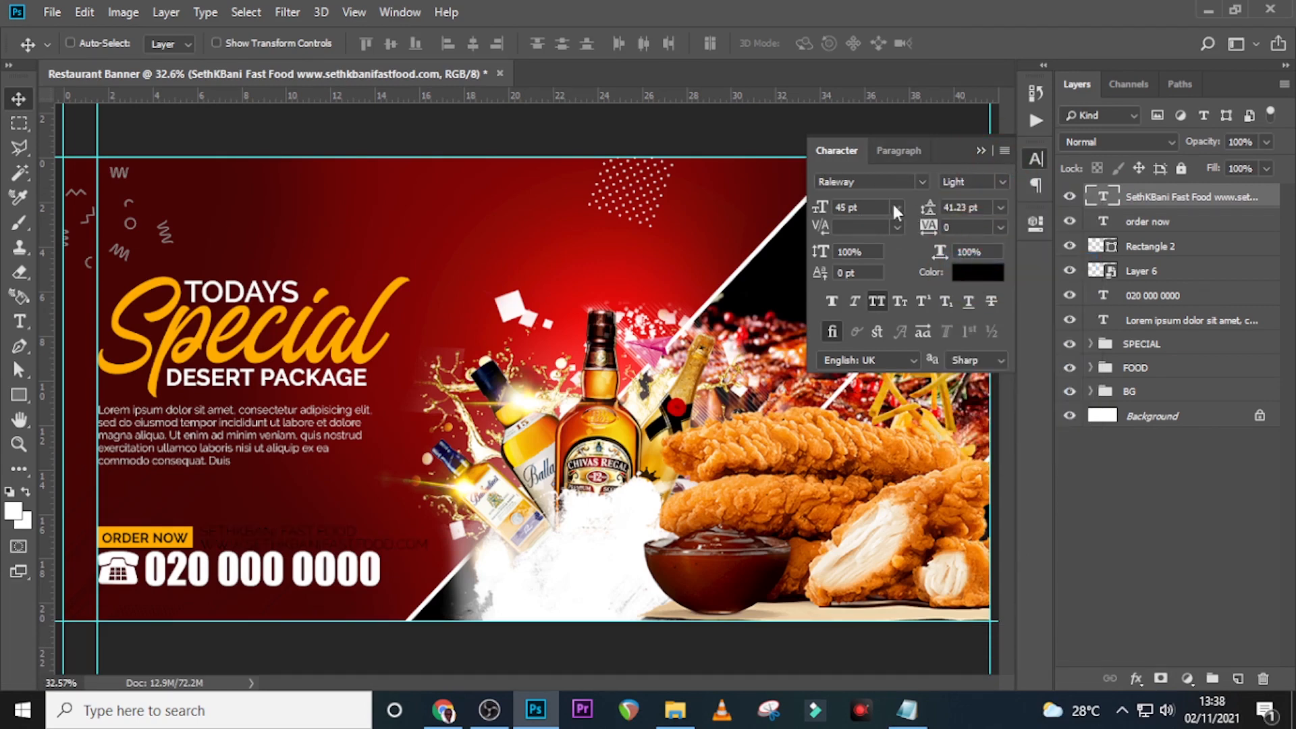
click(843, 206)
drag(843, 205, 807, 204)
text(35)
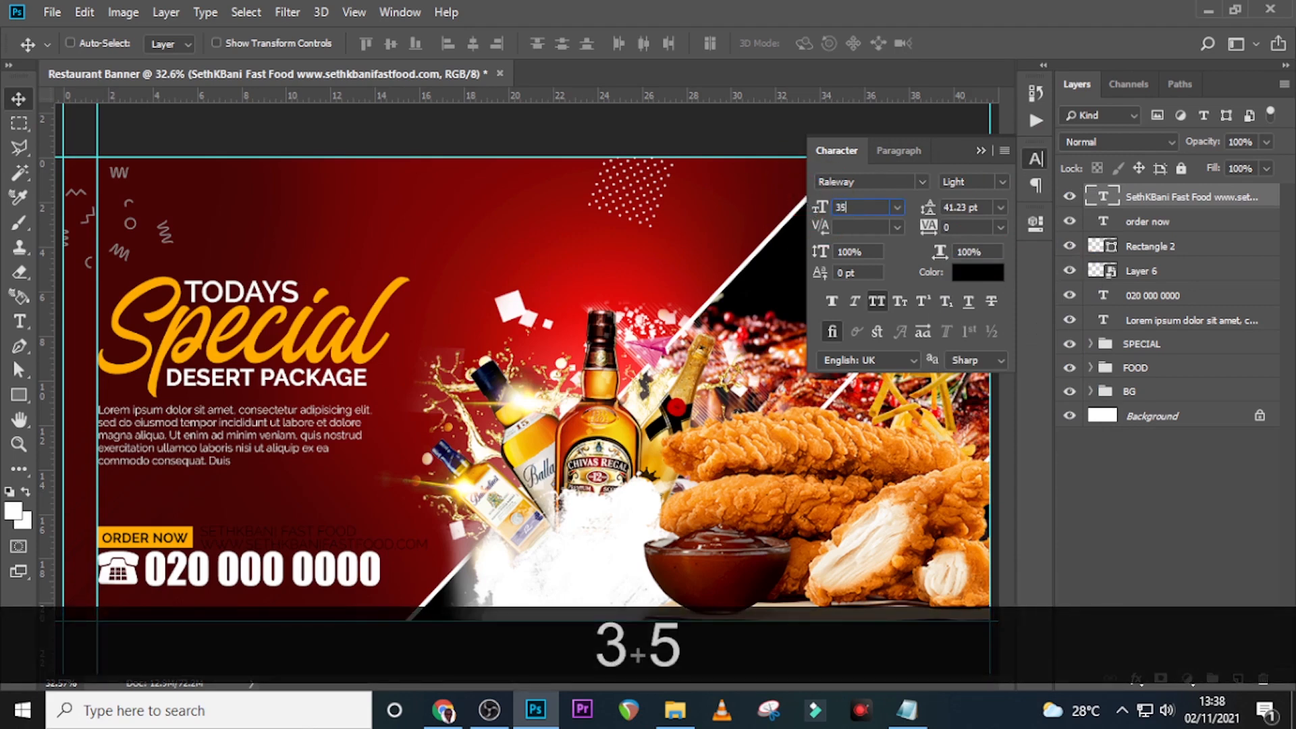
key(Return)
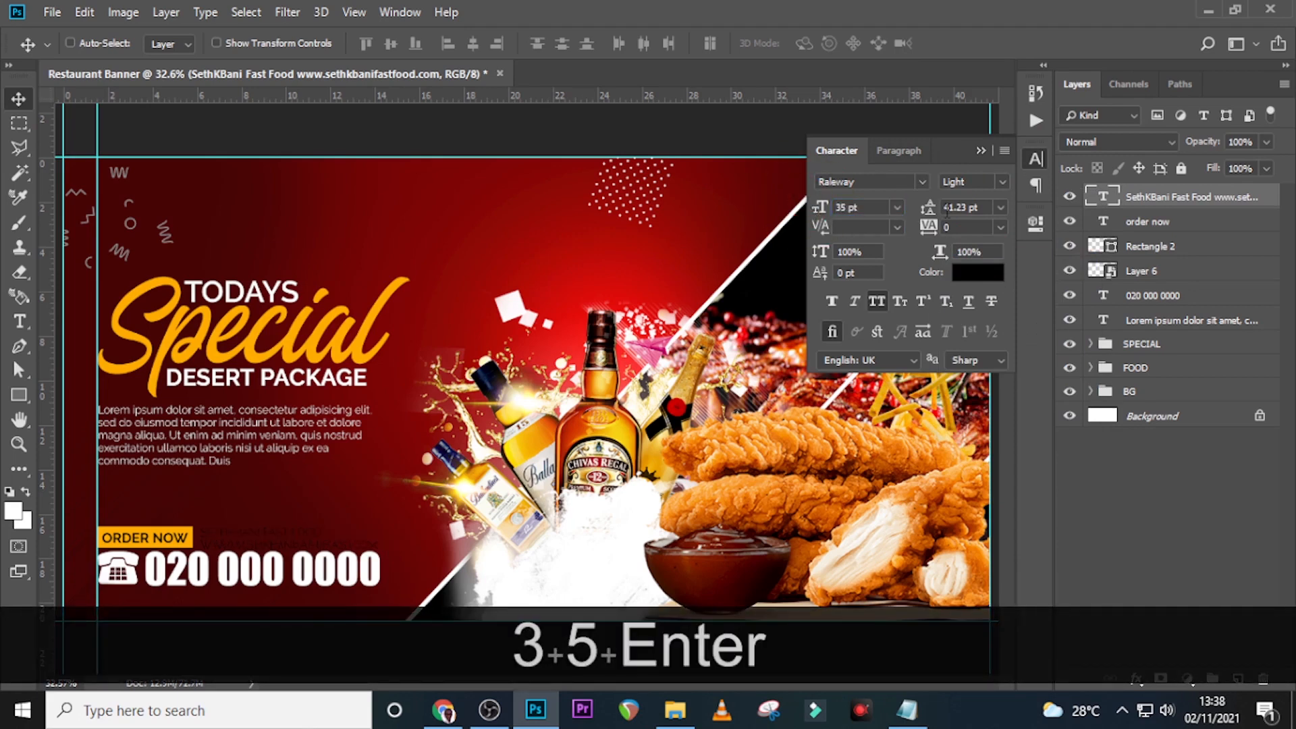
Step: Set the line spacing of the restaurant name and website text to 30.23 pt
double_click(985, 207)
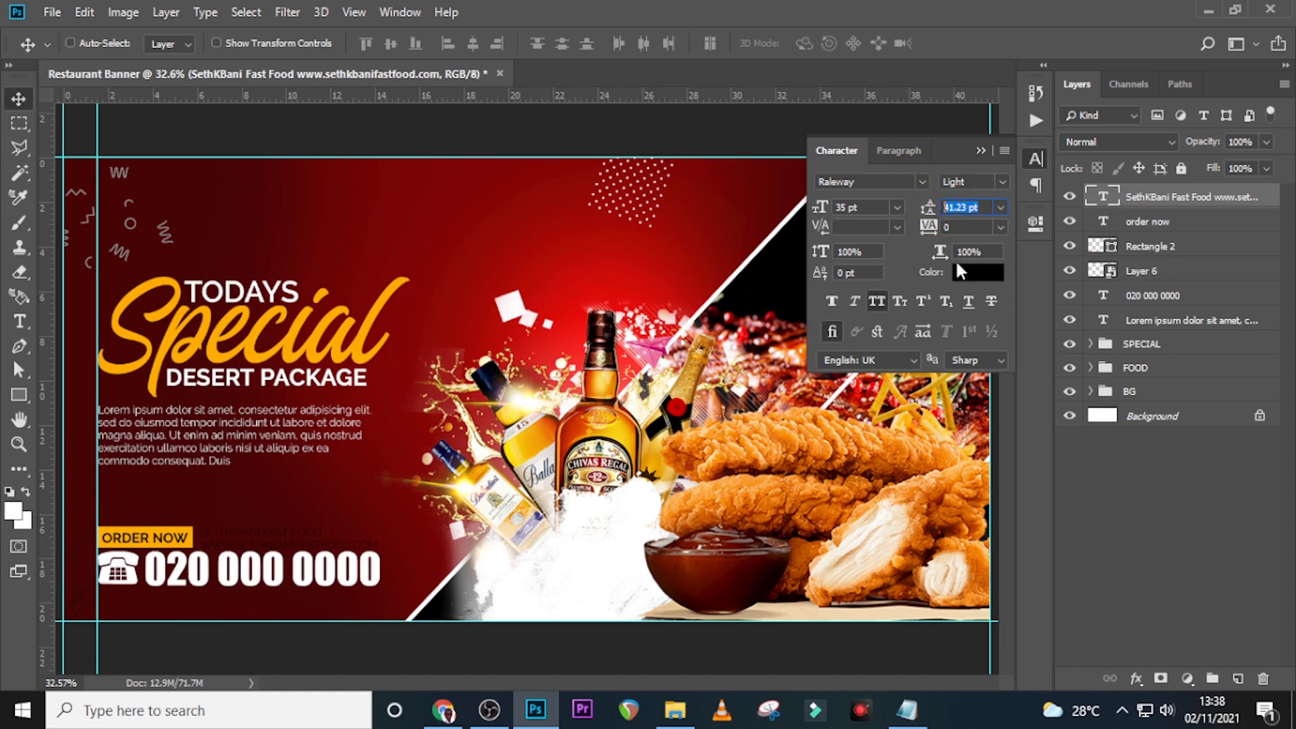
click(964, 227)
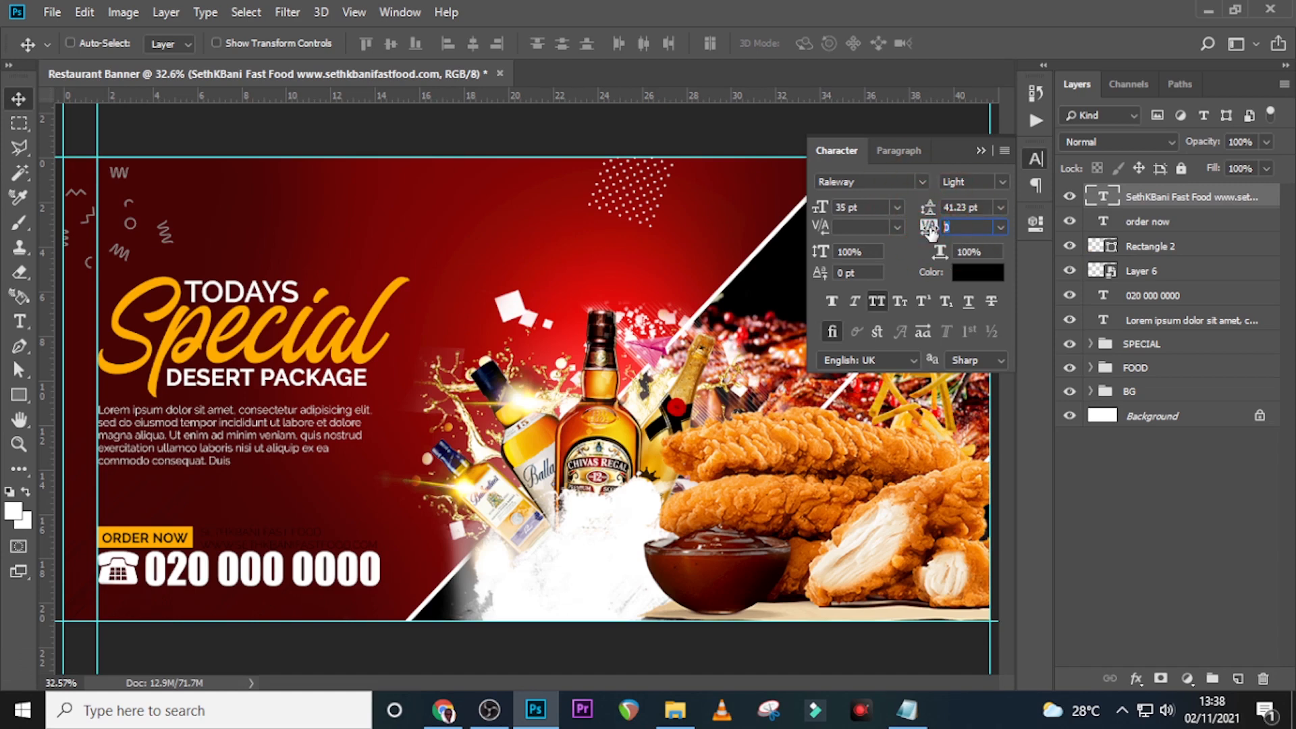
double_click(982, 207)
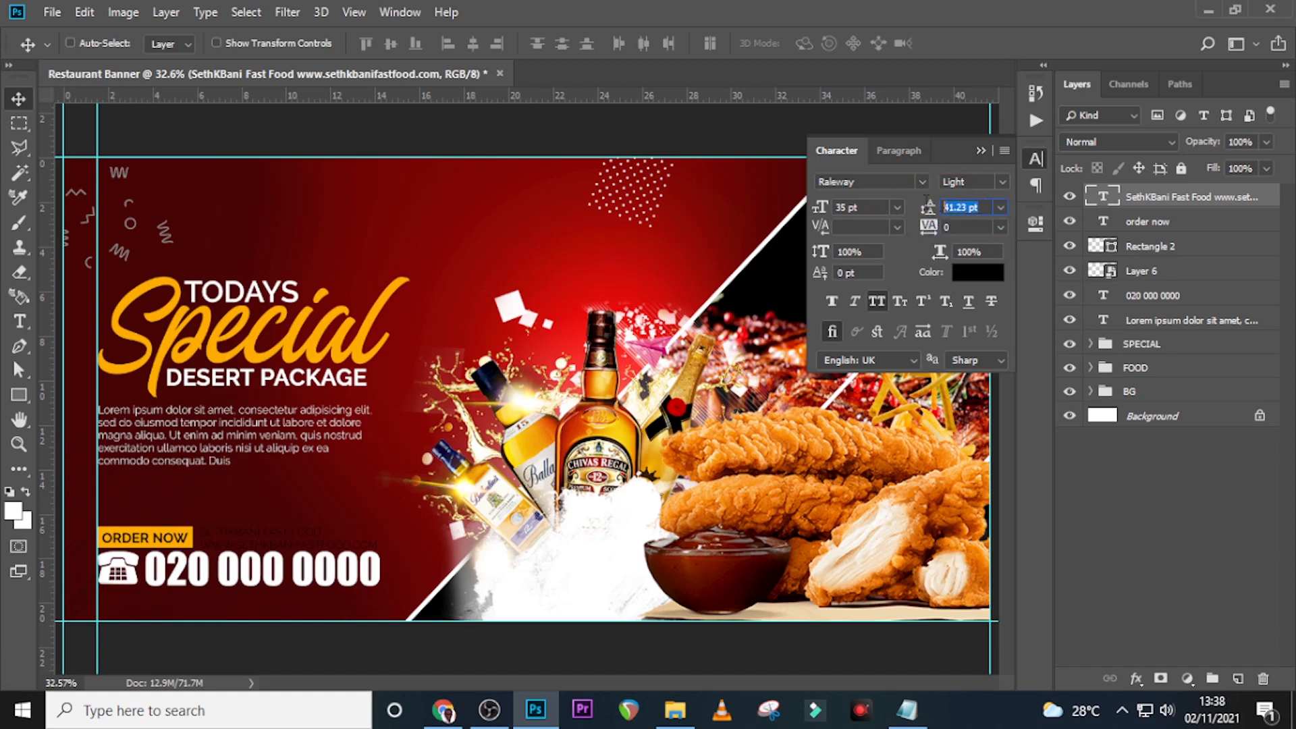
text(30)
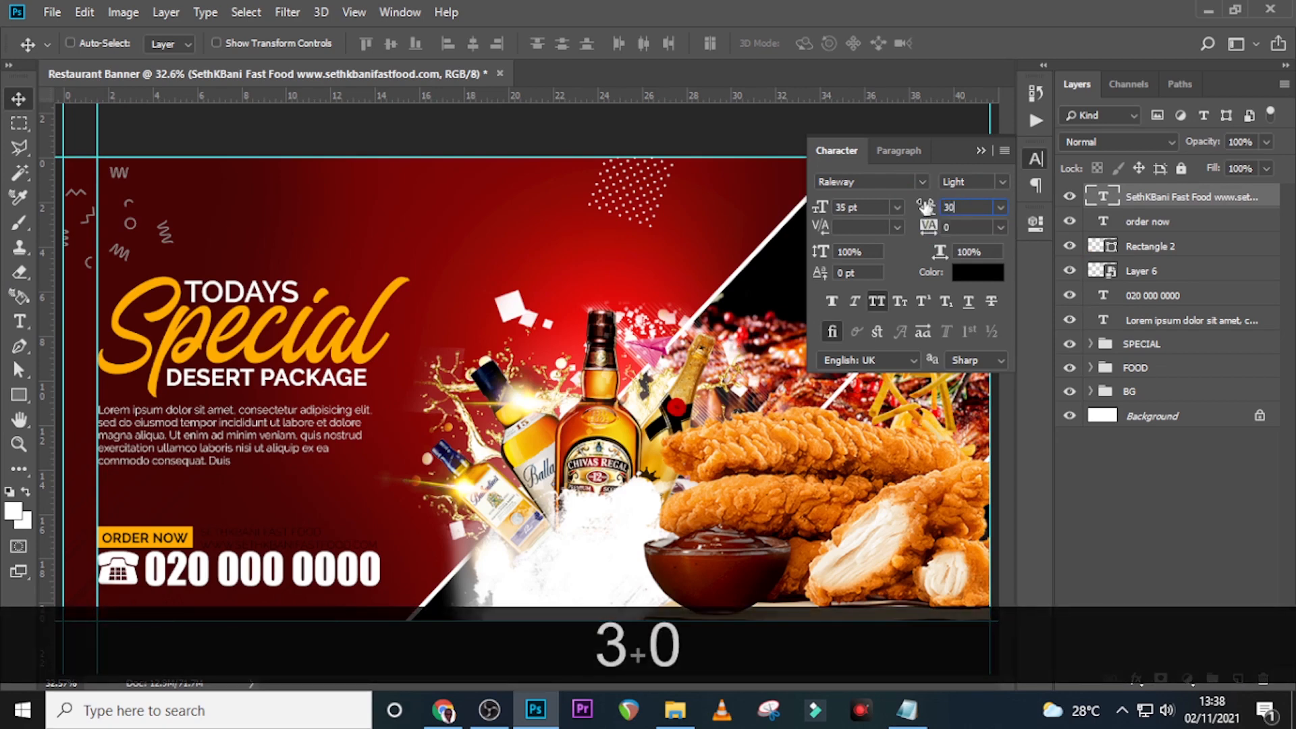
text(.23)
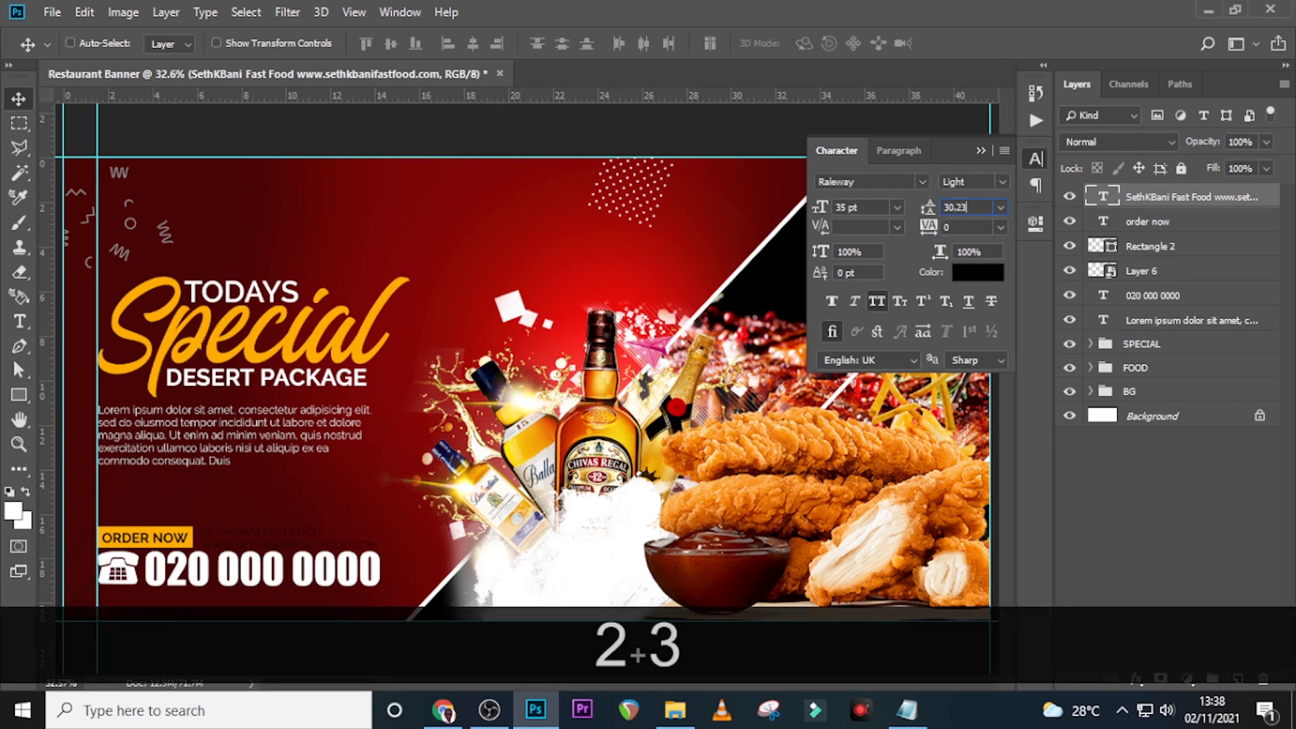
key(Return)
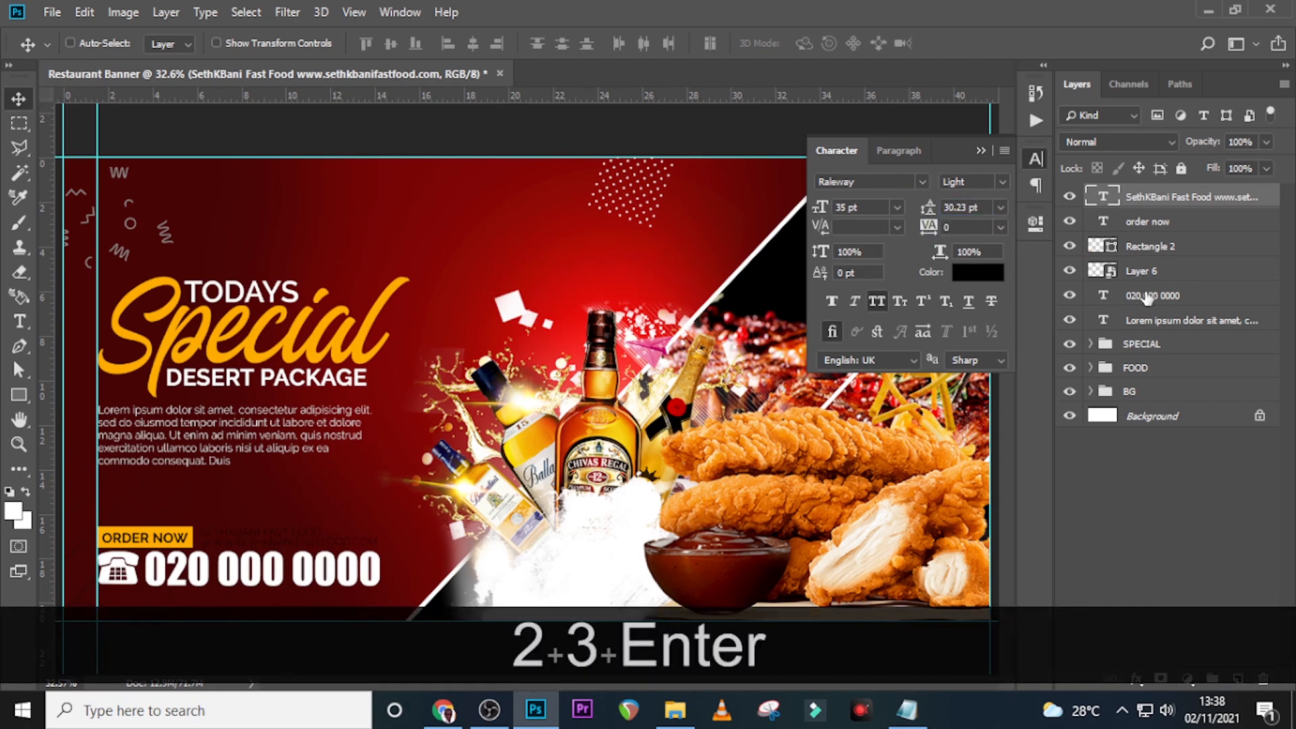
Step: Color the restaurant name and website text white (ffffff) and turn off its All Caps formatting
click(977, 272)
click(777, 219)
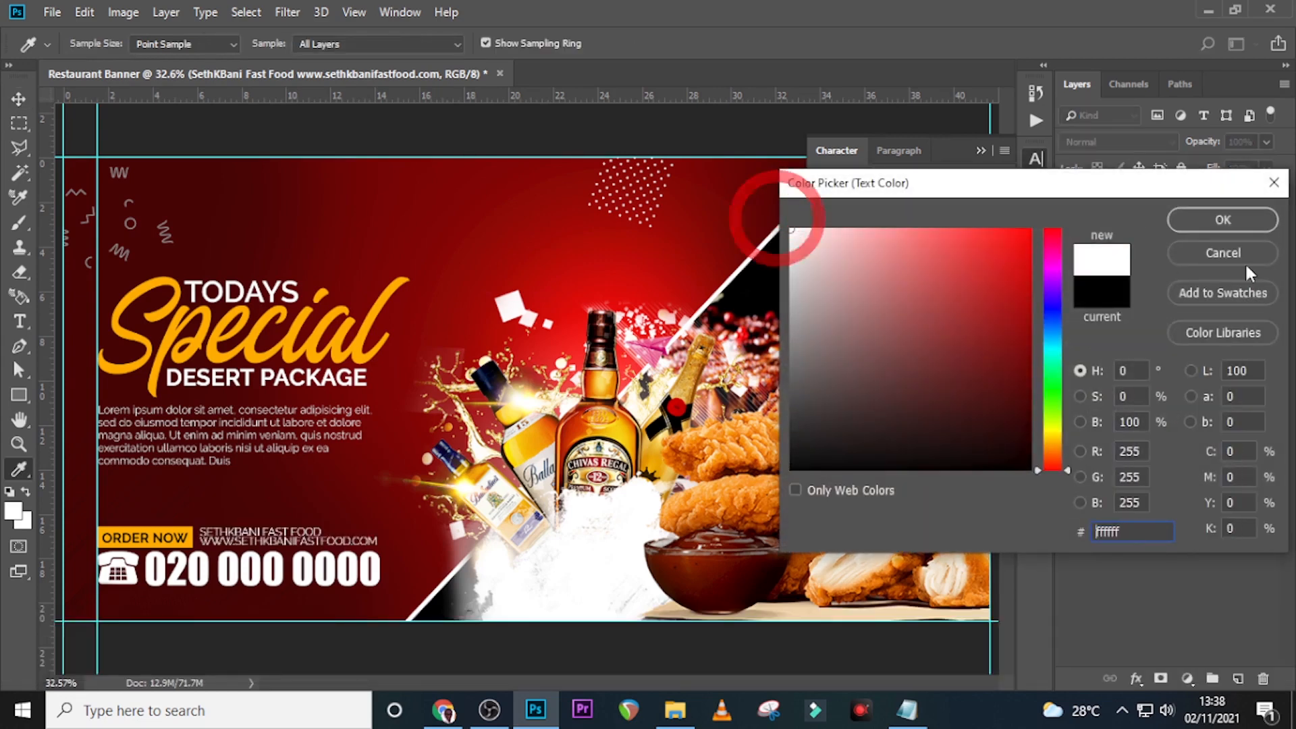
click(1222, 220)
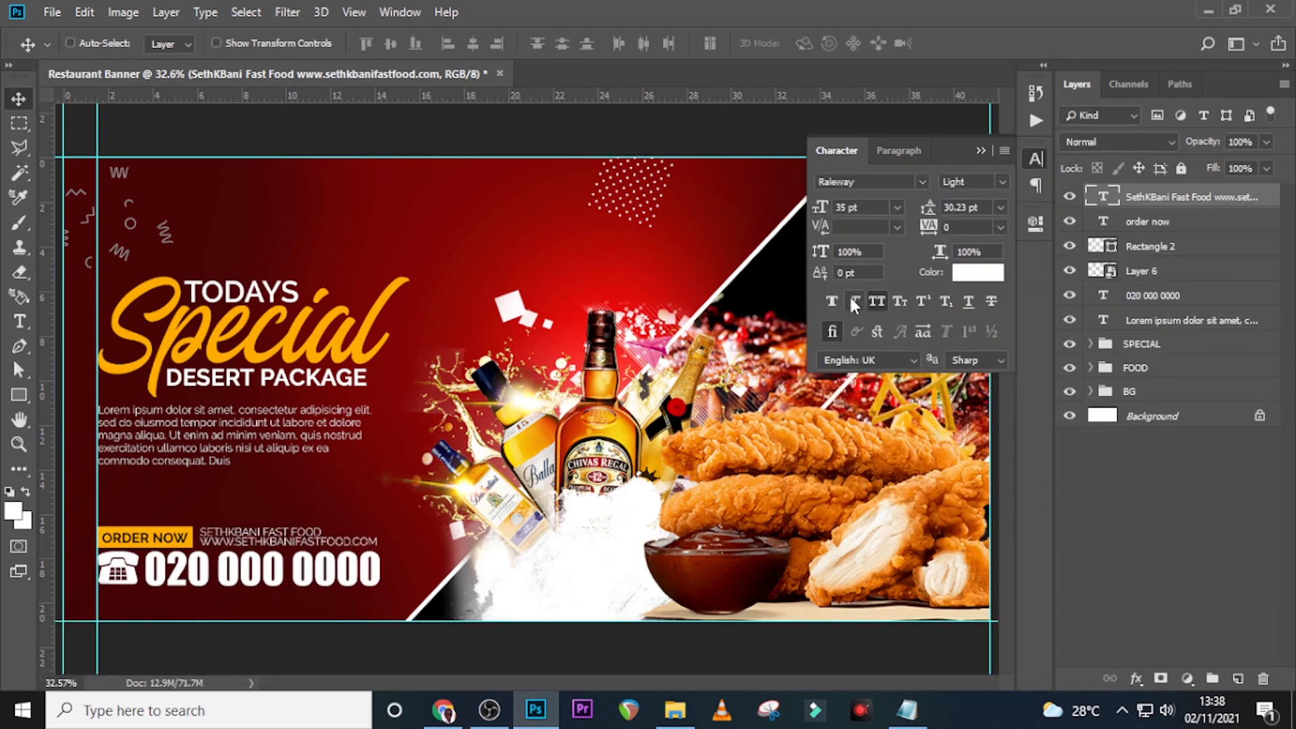
click(877, 301)
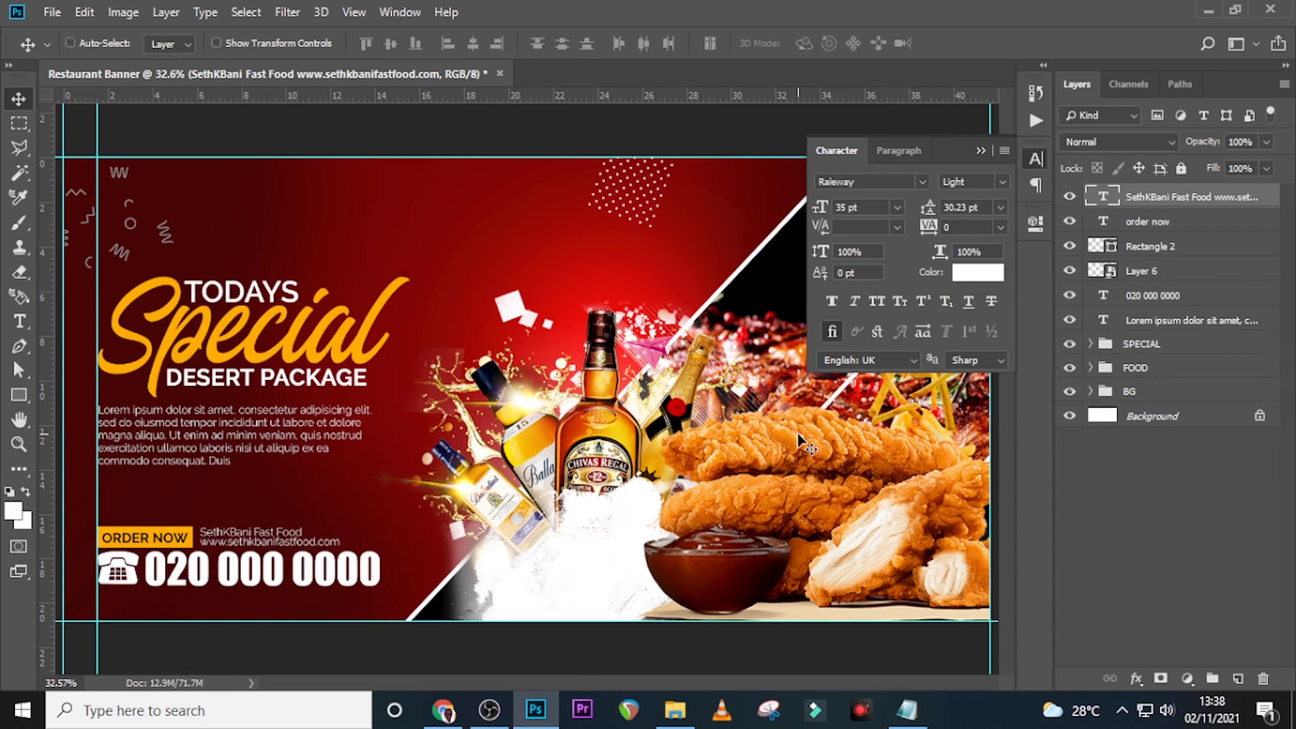
Step: Nudge the restaurant name and website text slightly left, closer to the ORDER NOW label
key(ctrl+equal)
key(Left)
key(Left)
key(Left)
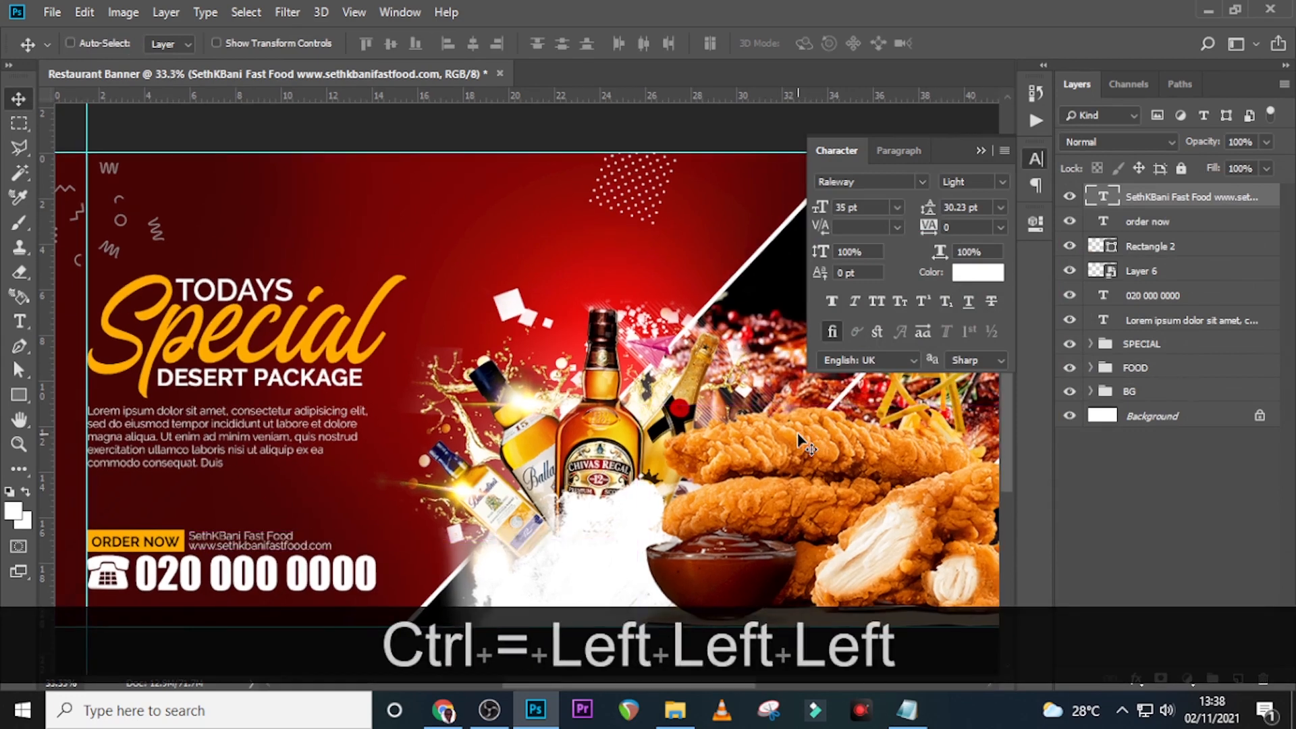
key(Left)
key(Left)
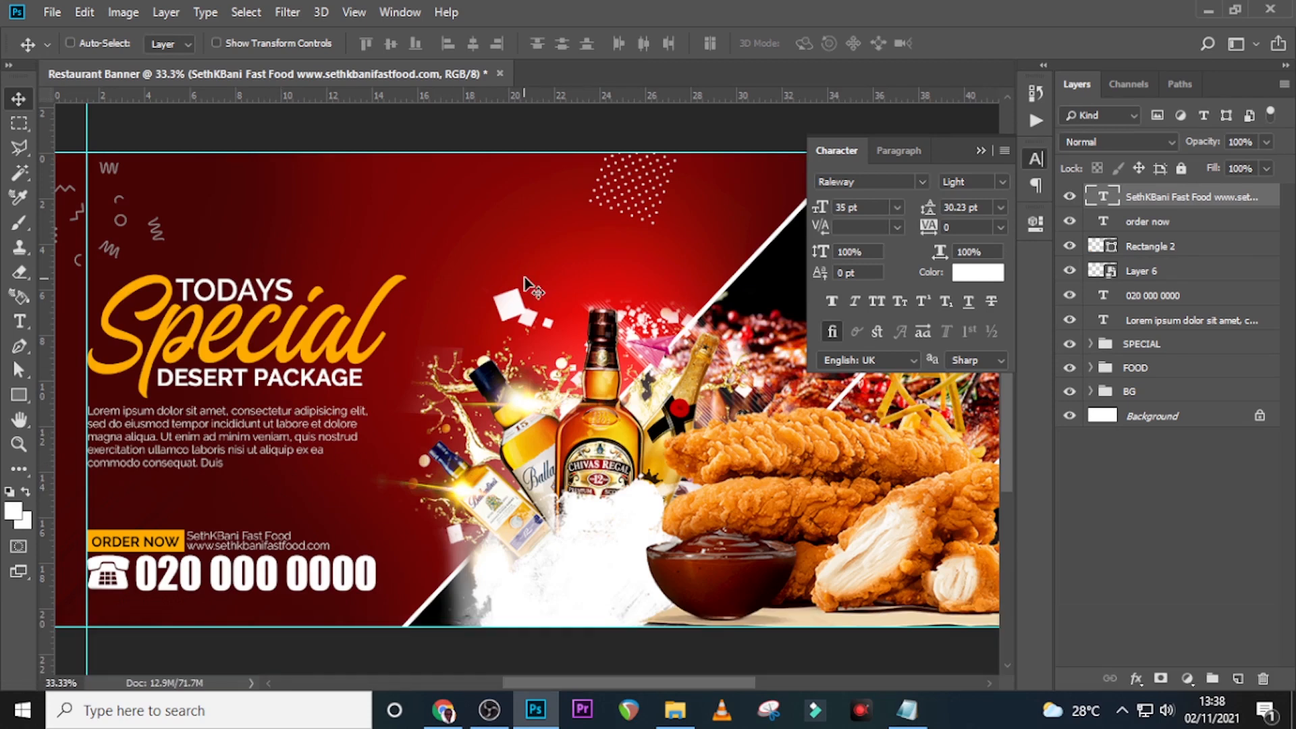
key(ctrl+0)
key(ctrl+minus)
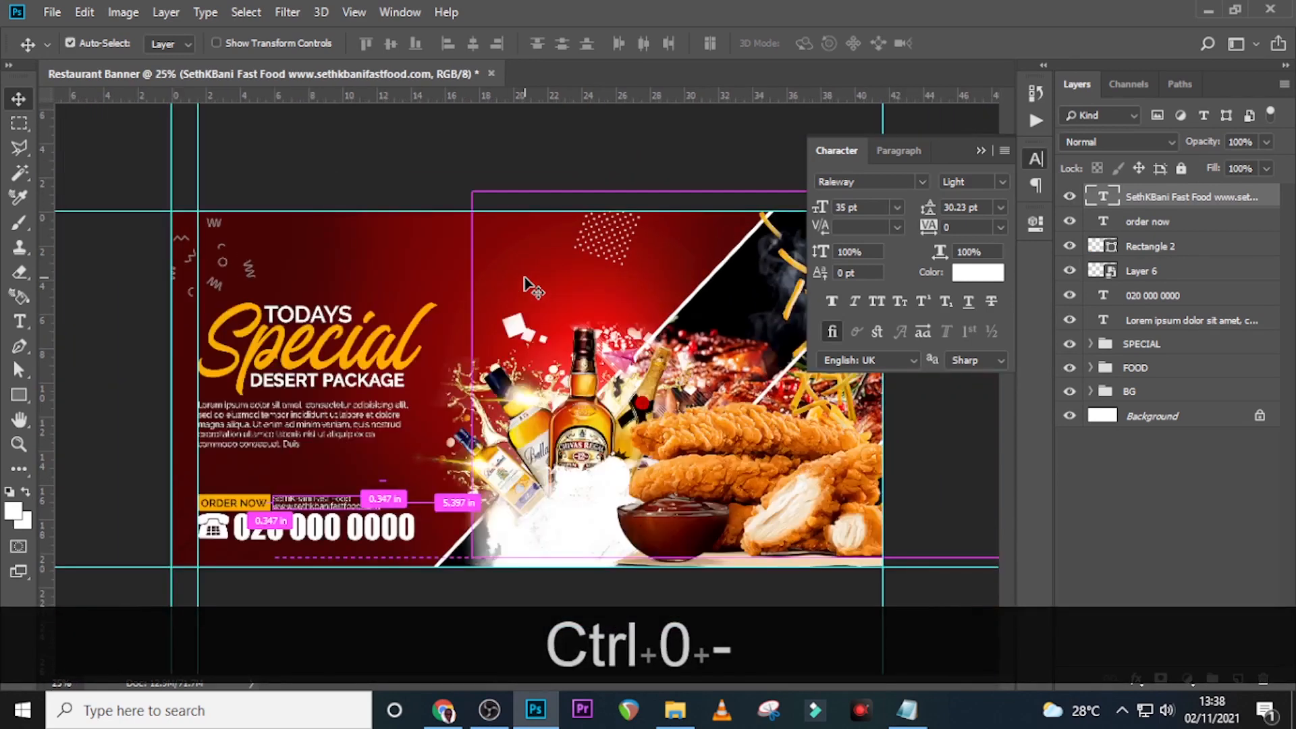
click(981, 151)
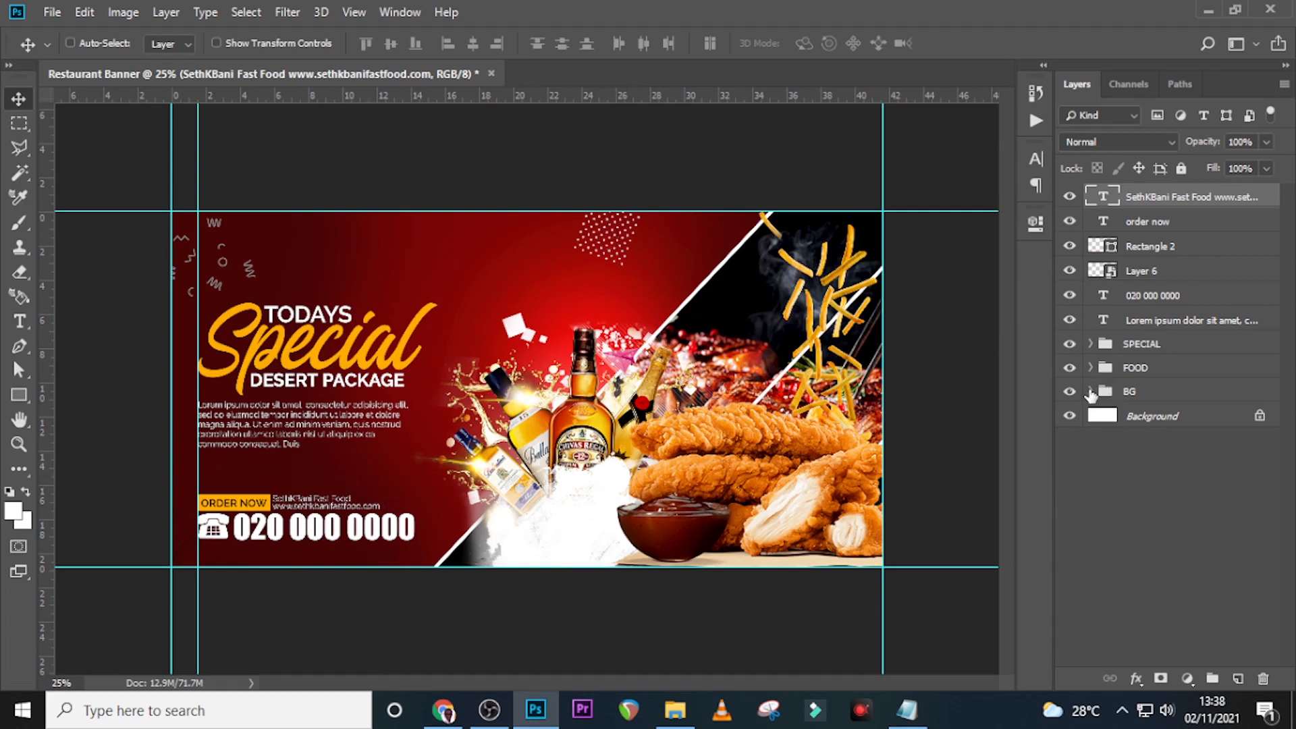
Step: Nudge the white dot pattern on Layer 3 of the BG group up, further past the banner's upper edge
click(1090, 392)
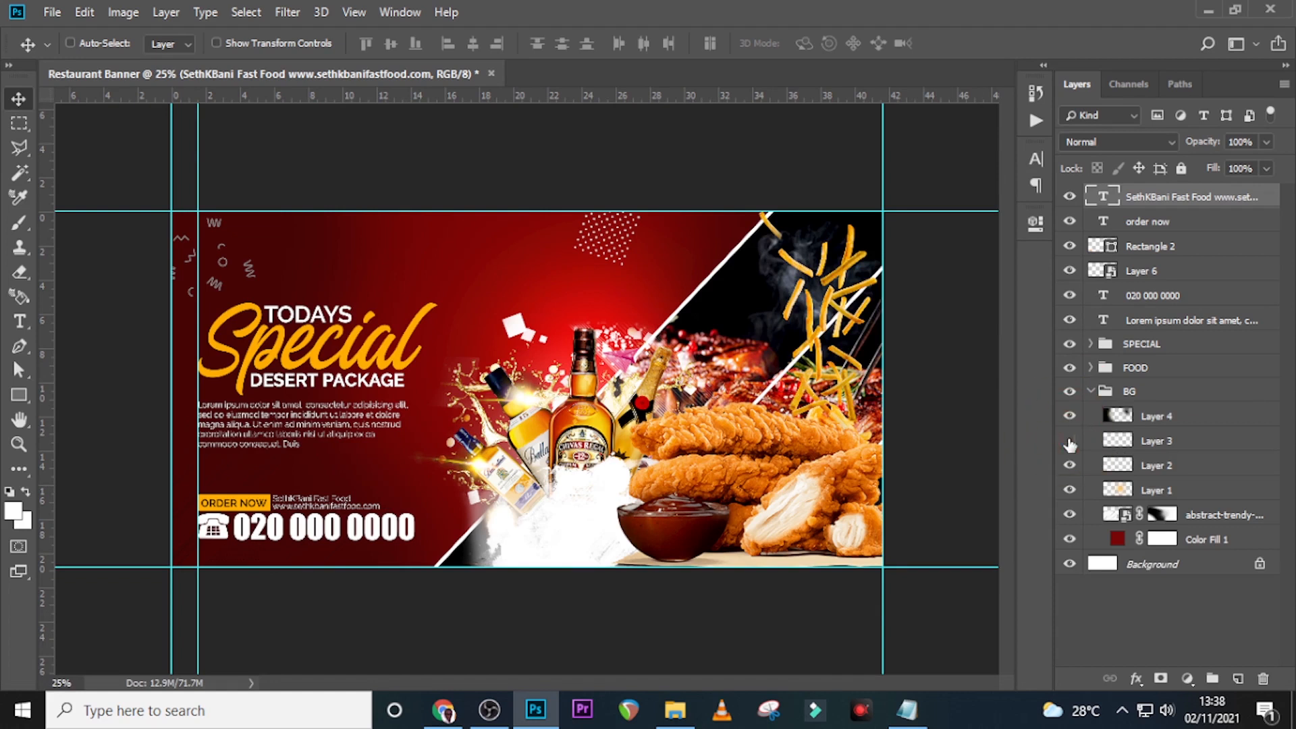
click(1156, 448)
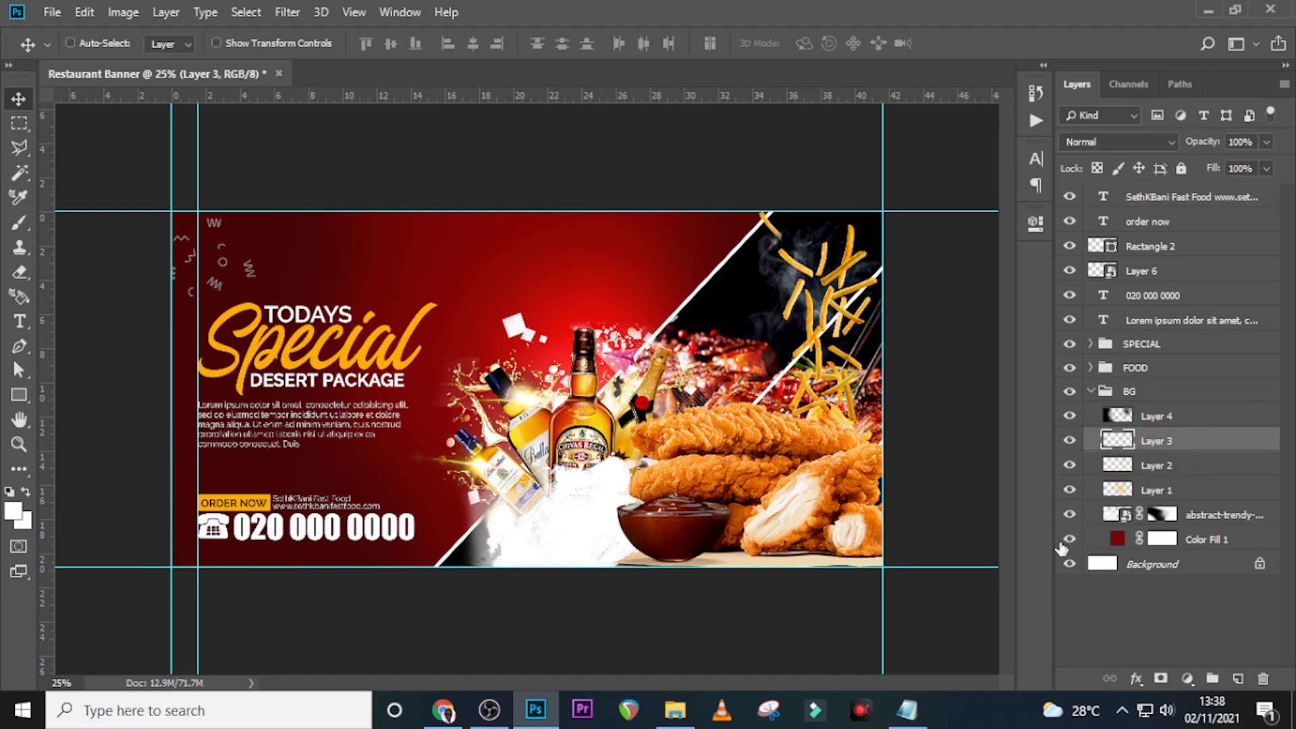
key(Up)
key(Up)
key(Up)
key(Up)
key(Up)
key(Up)
key(Up)
key(Up)
key(Up)
key(Up)
key(Up)
key(Up)
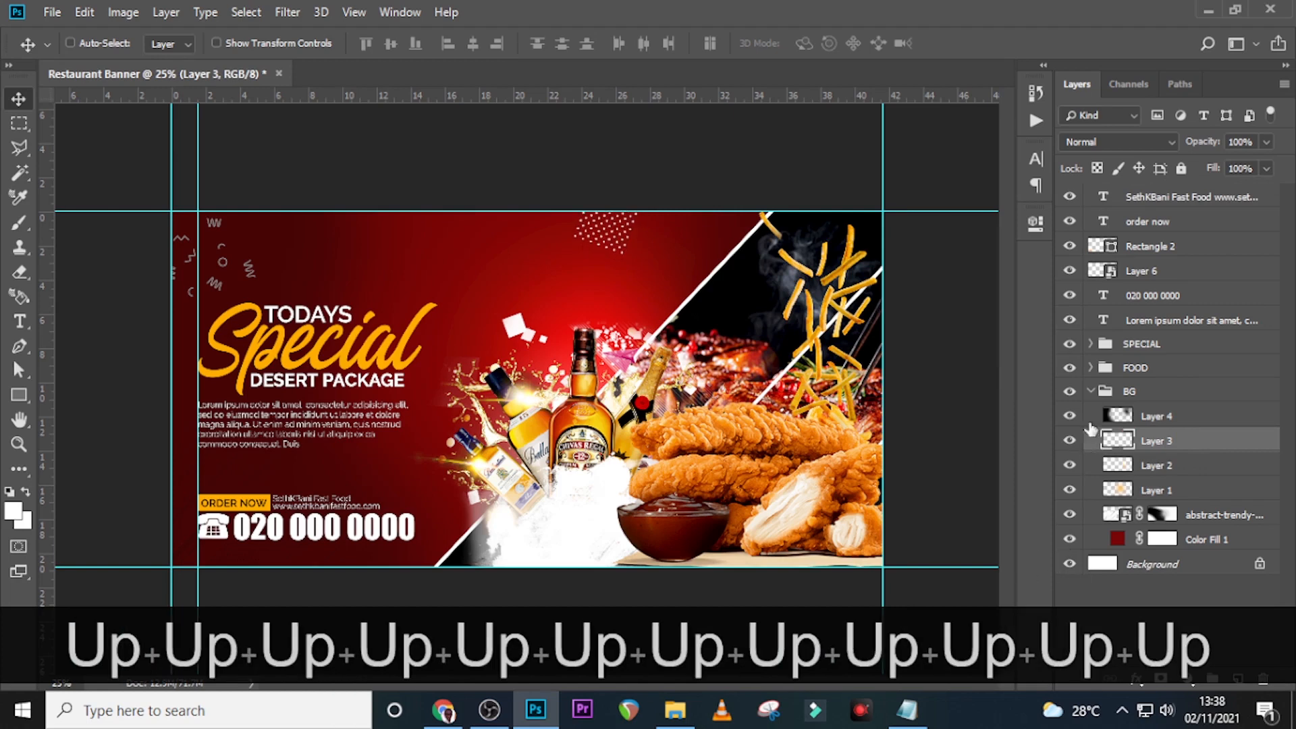
click(1097, 394)
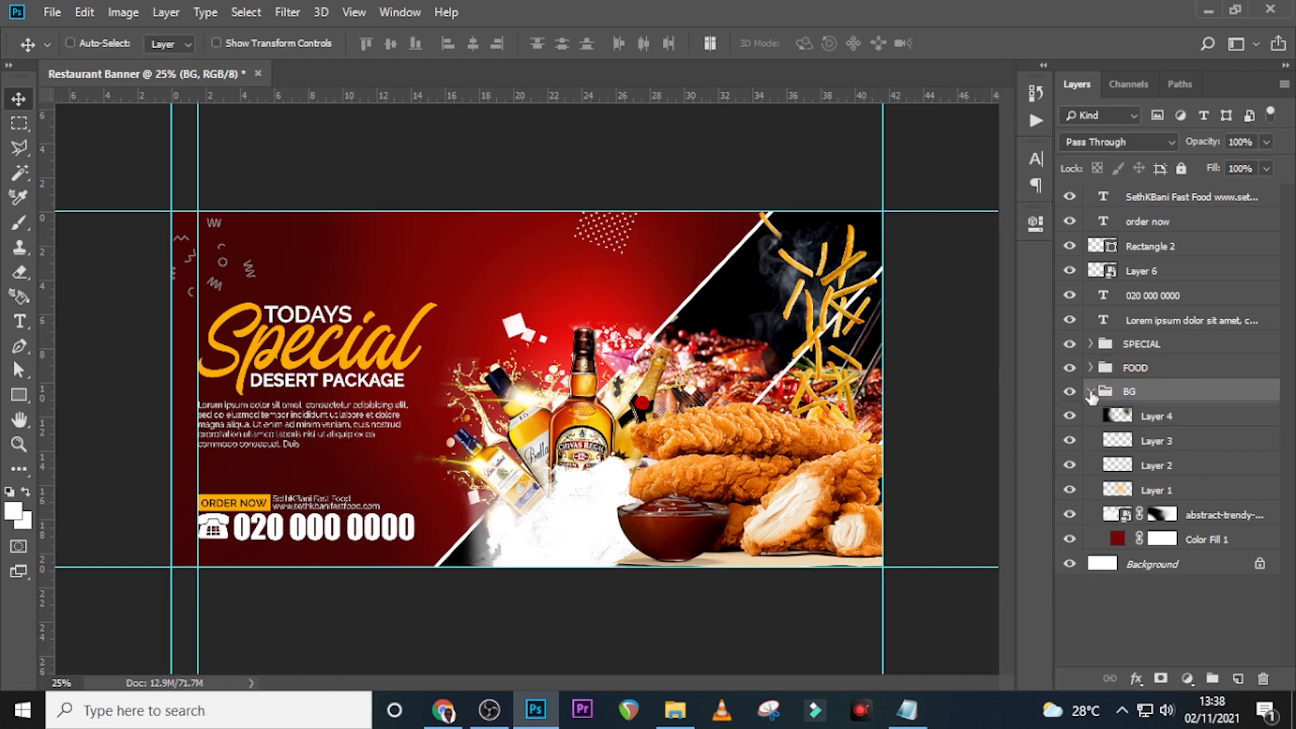
click(1090, 391)
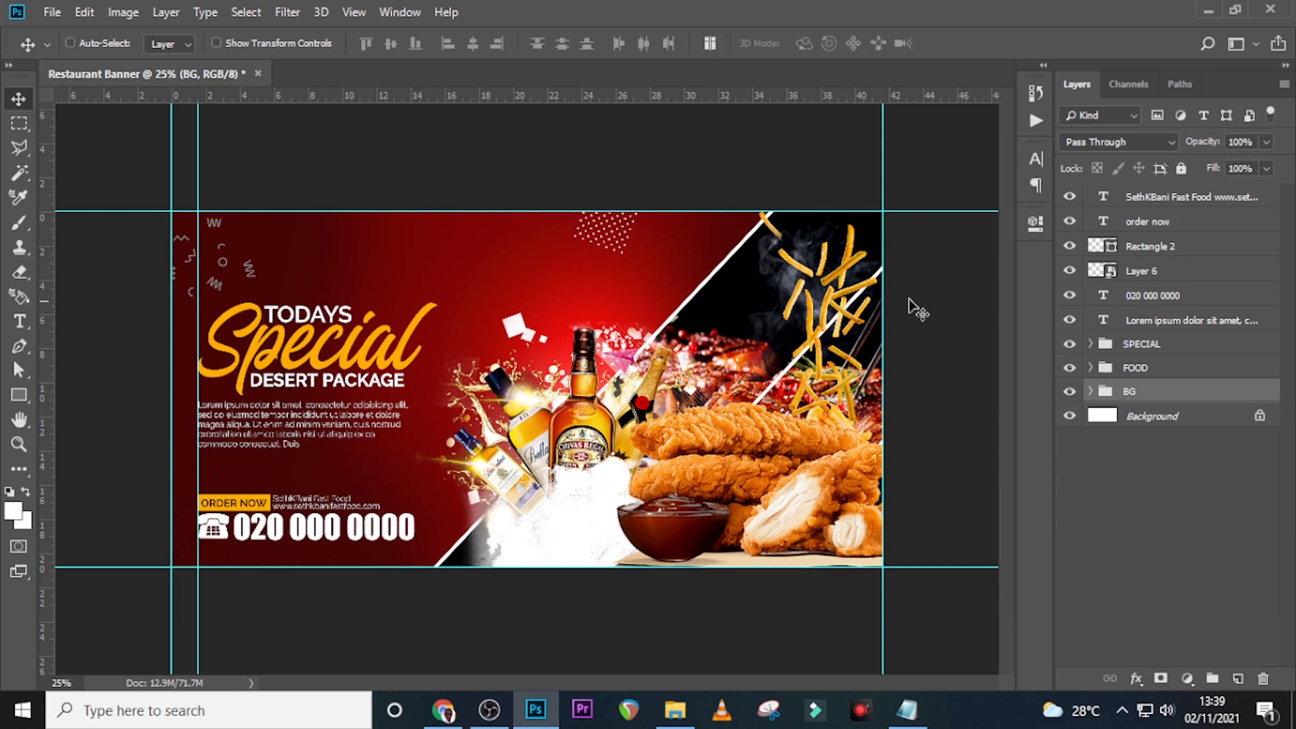
Step: Move the Lorem ipsum description down to widen the gap below DESERT PACKAGE, and hide the guides
click(1139, 321)
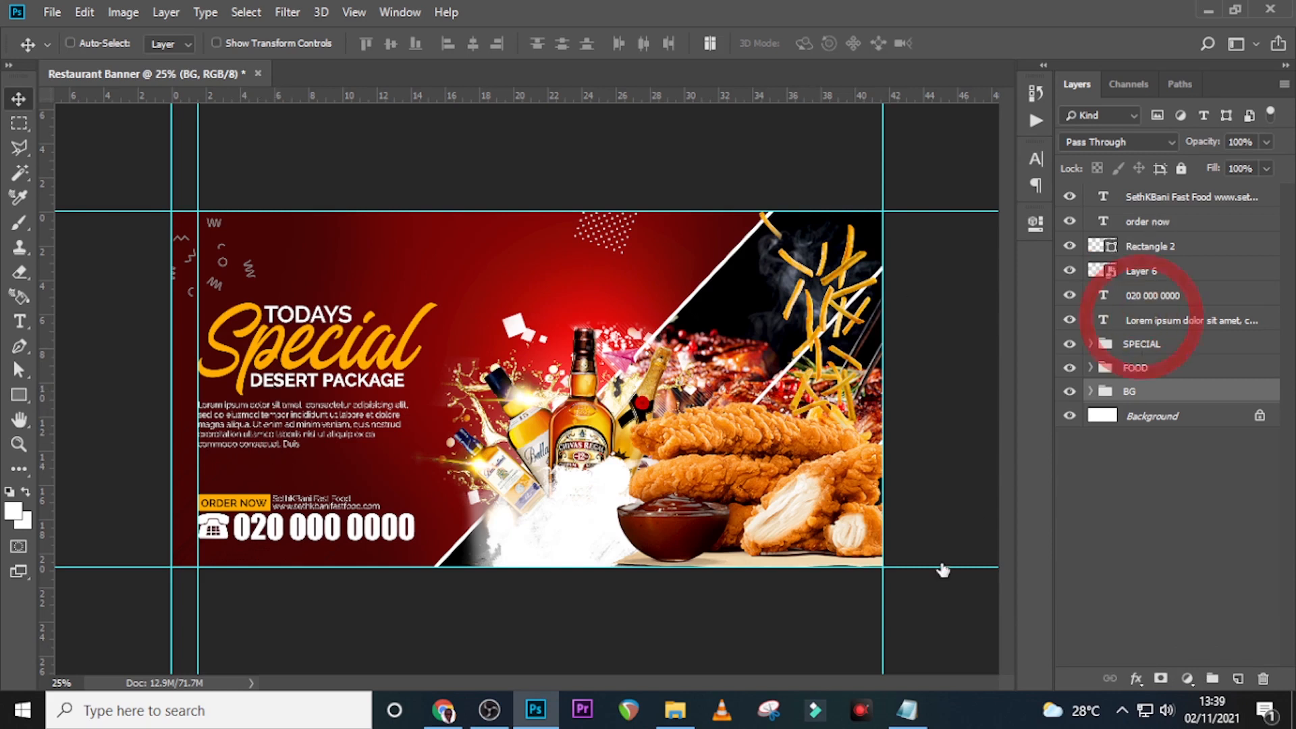
key(space+v)
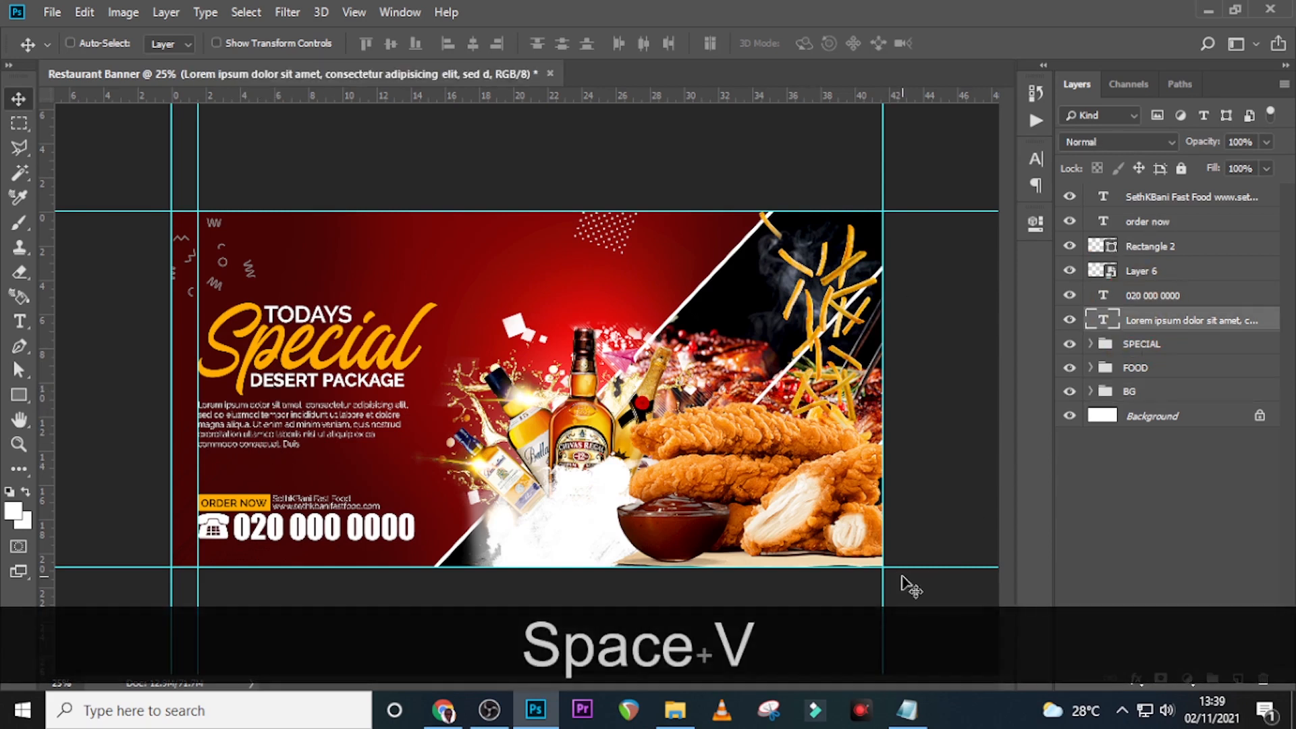
key(shift+Down)
key(shift+Down)
key(shift+Down)
key(shift+Down)
key(shift+Down)
key(shift+Down)
key(shift+Down)
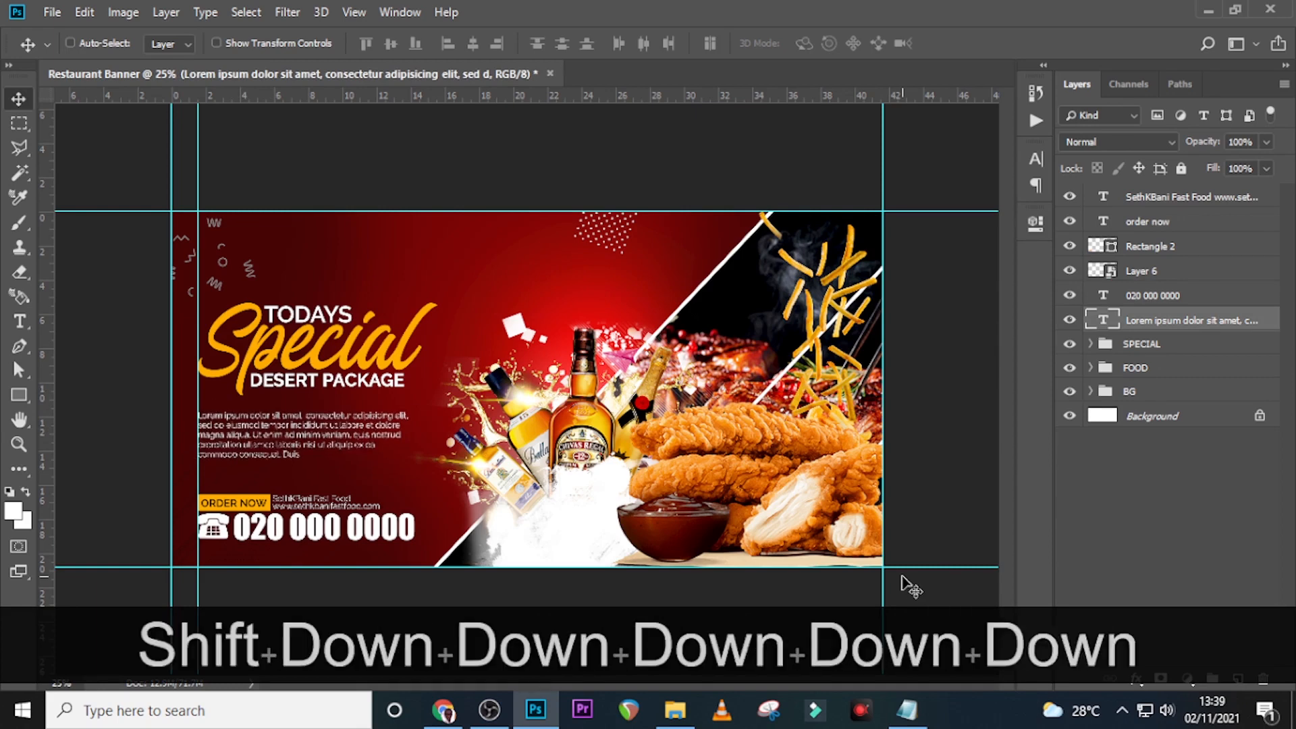
key(shift+Down)
key(shift+Down)
key(shift+Down)
key(shift+Down)
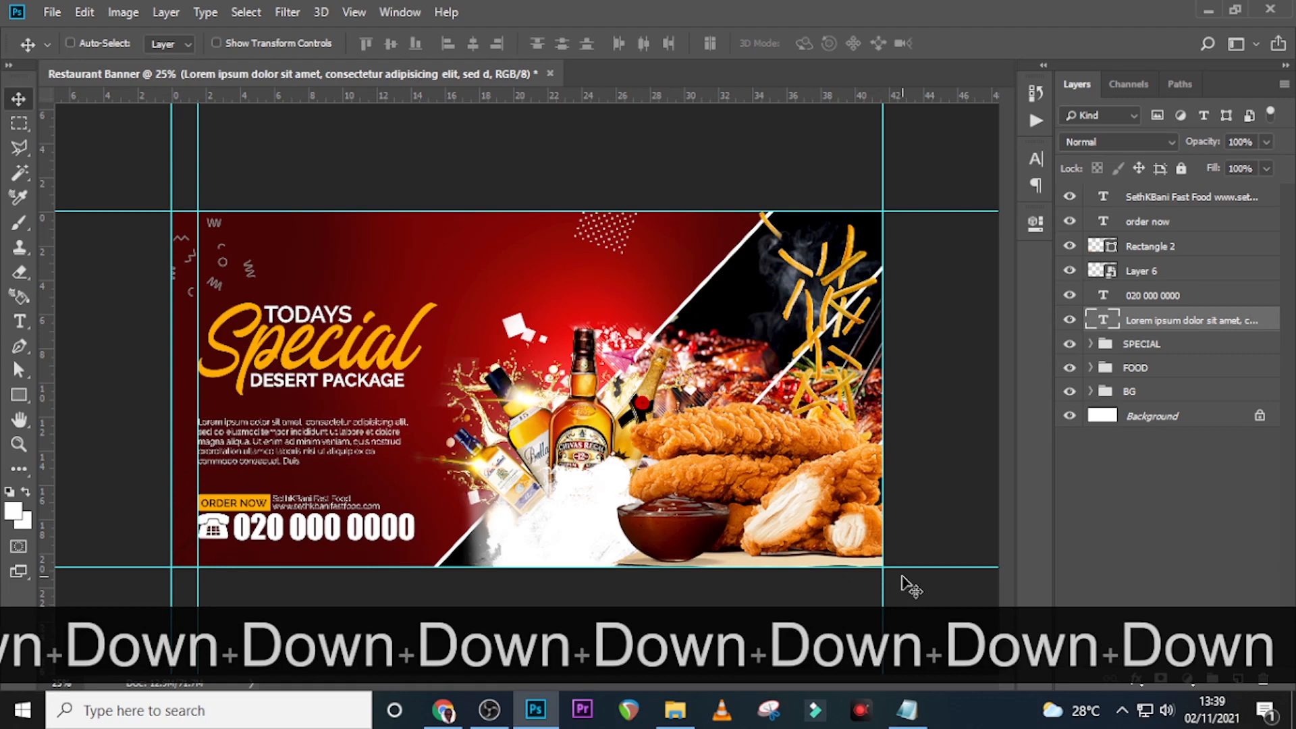
key(ctrl+h)
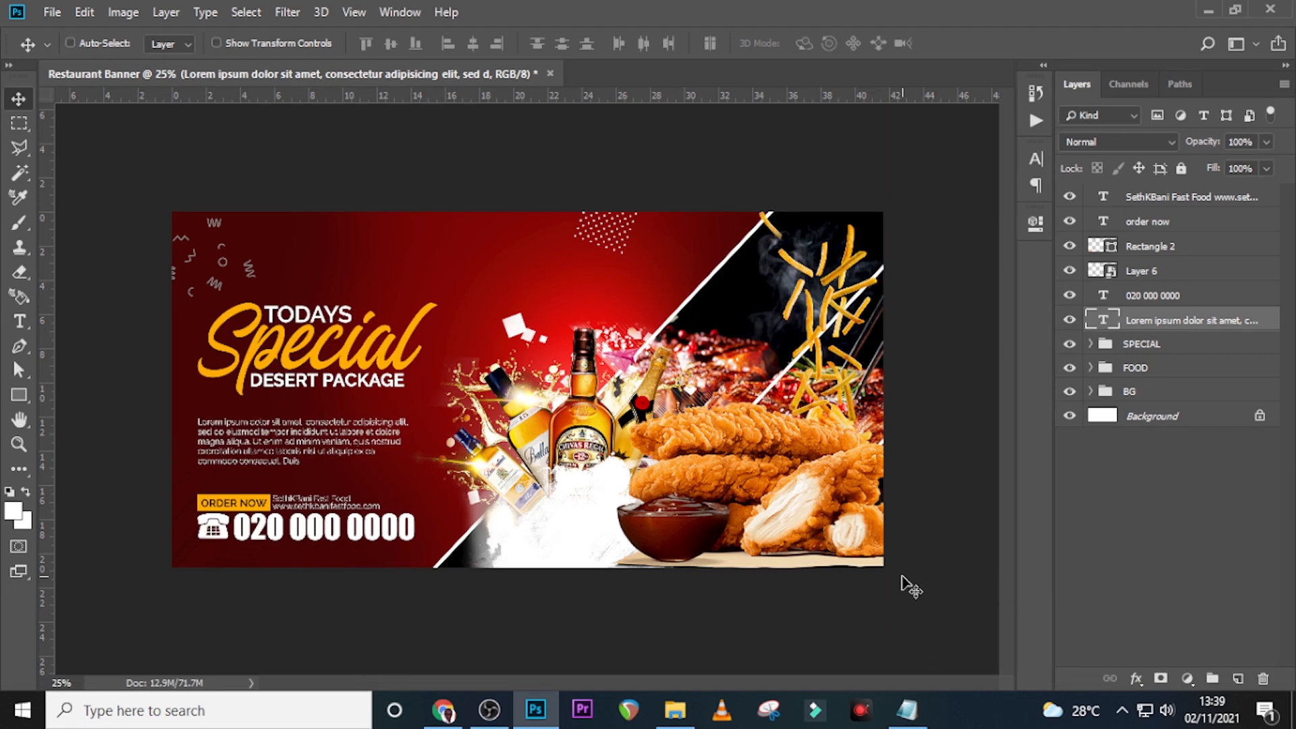
key(ctrl+0)
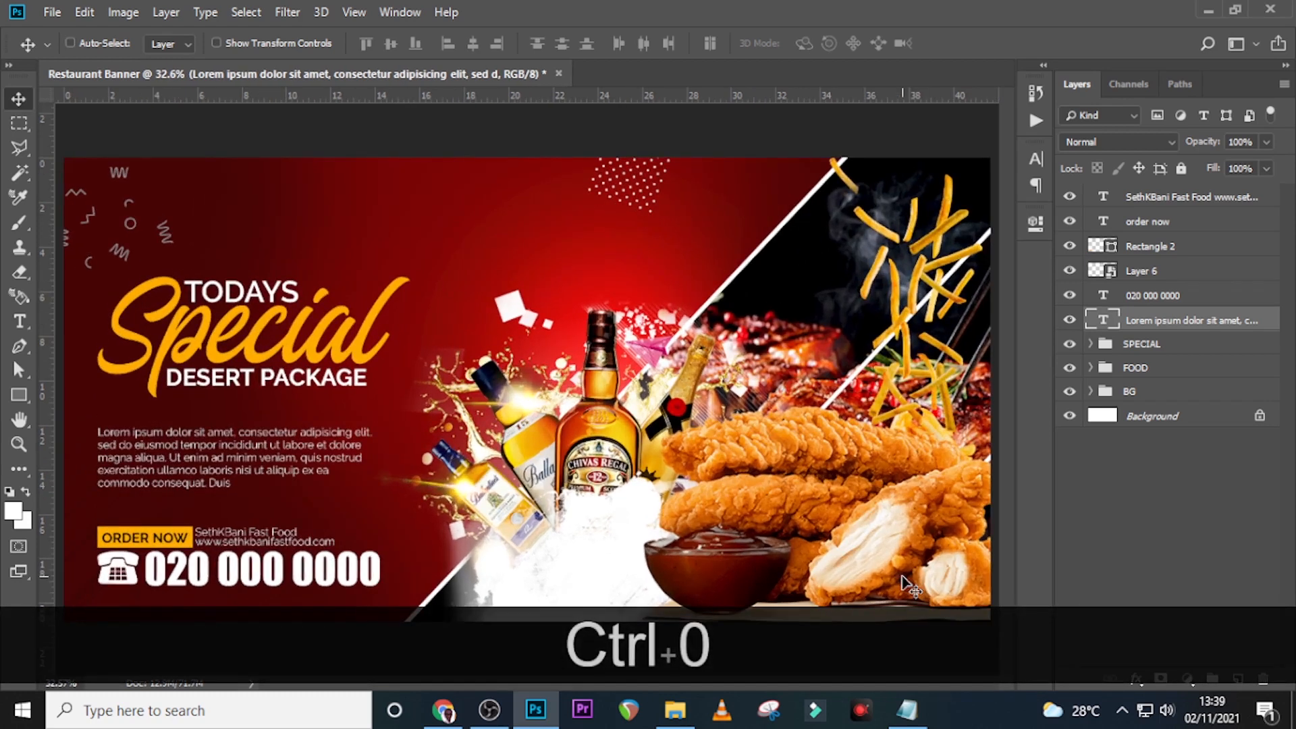